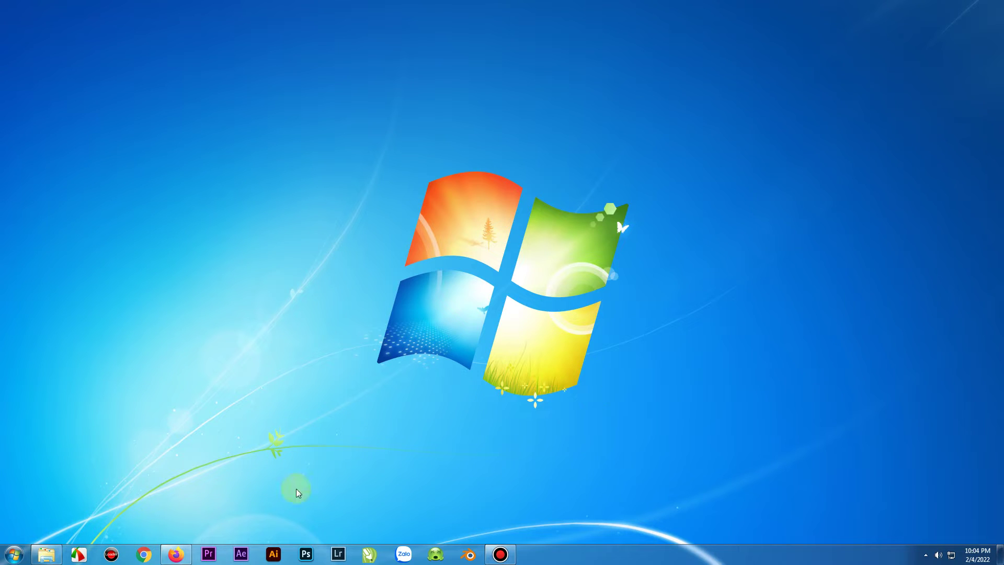
# Step: Launch Illustrator and start a new document
pyautogui.click(274, 558)
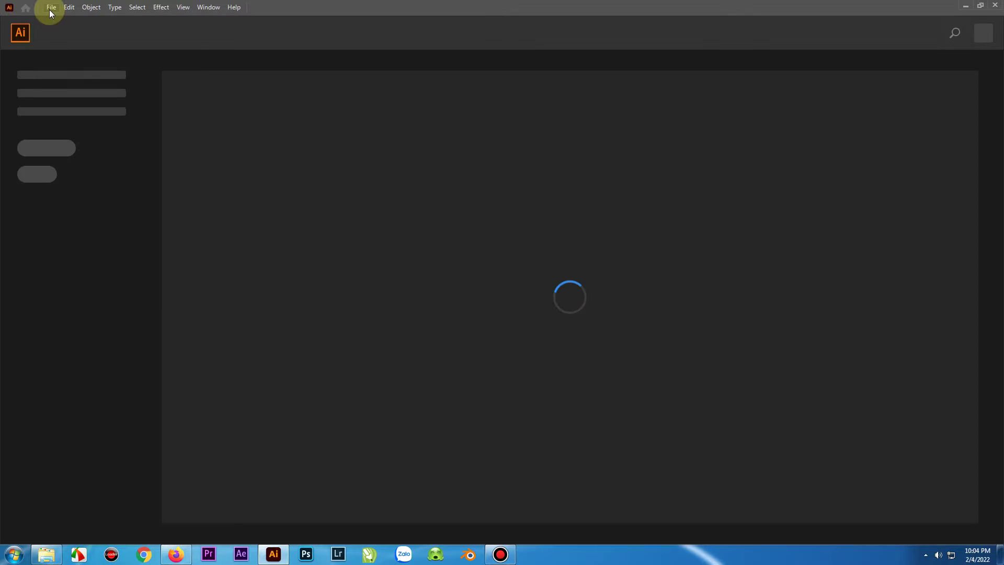
pyautogui.click(49, 9)
pyautogui.click(59, 22)
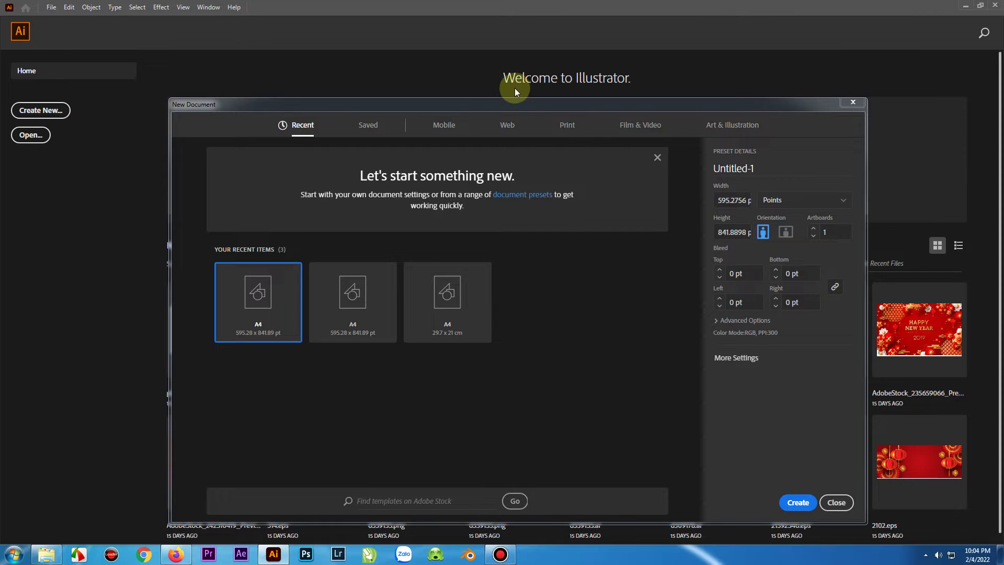
pyautogui.click(523, 105)
pyautogui.moveTo(523, 105); pyautogui.dragTo(509, 71)
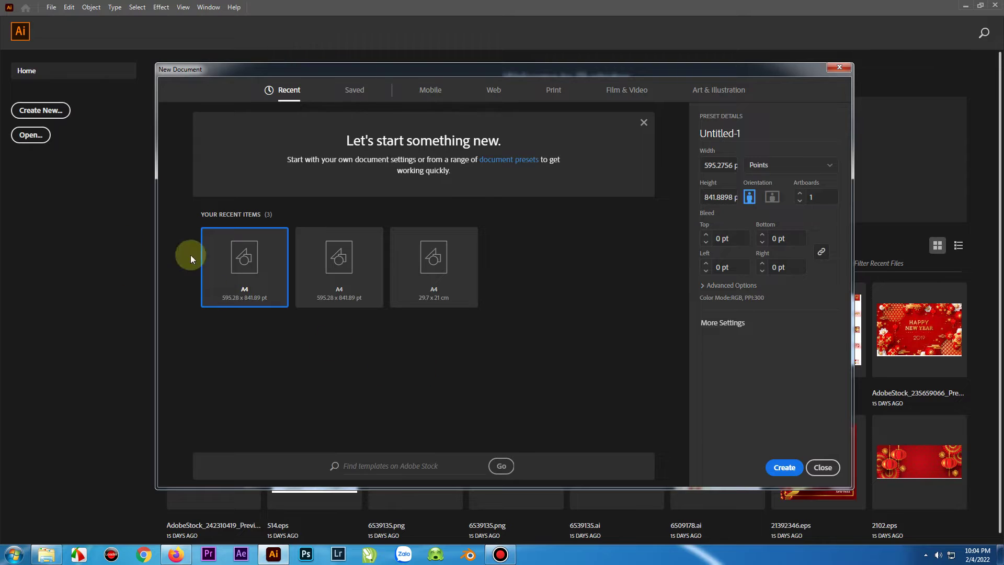
# Step: Look through the blank document presets for mobile, web, print, and film and video
pyautogui.click(554, 90)
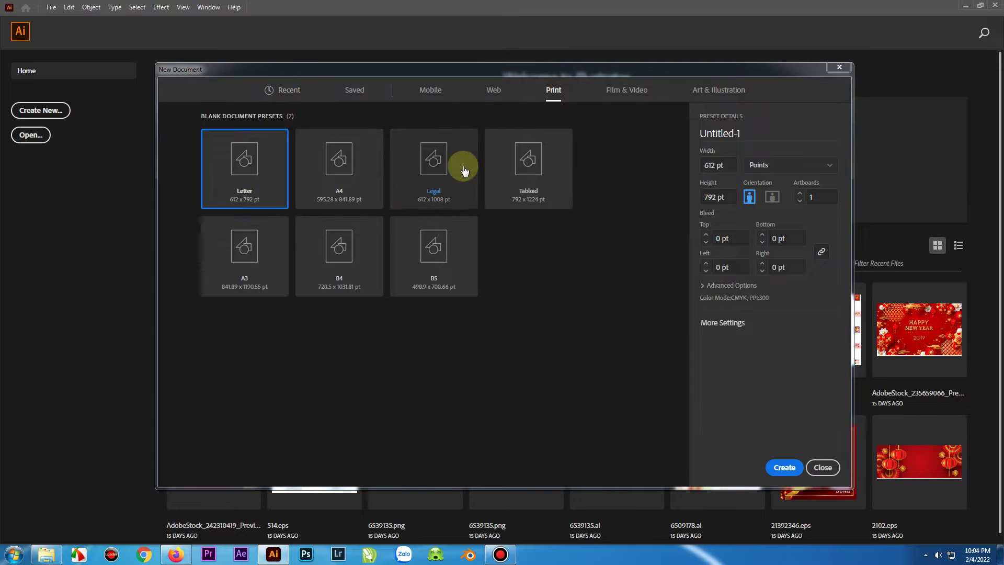
pyautogui.click(354, 92)
pyautogui.click(285, 90)
pyautogui.click(429, 89)
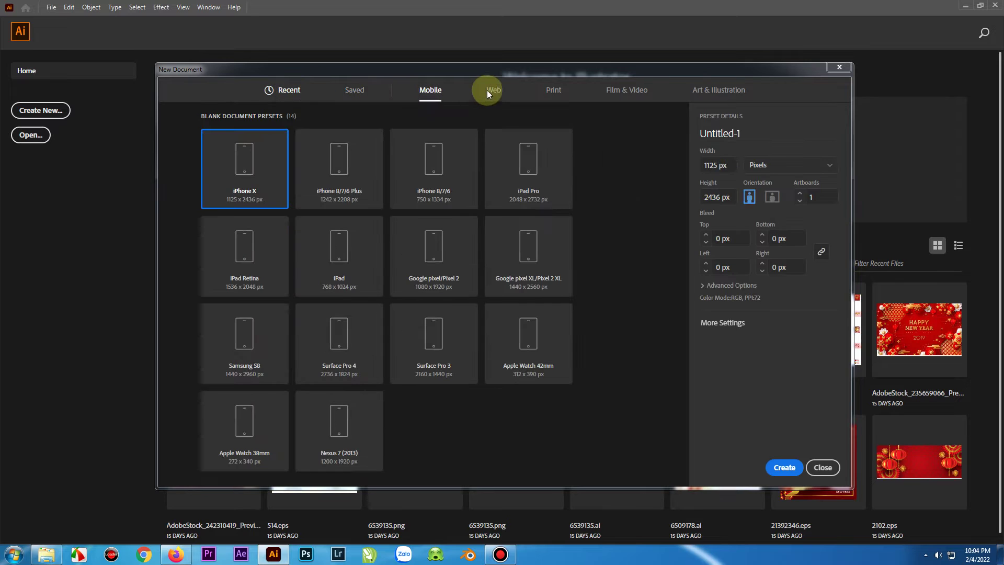
pyautogui.click(495, 92)
pyautogui.click(554, 89)
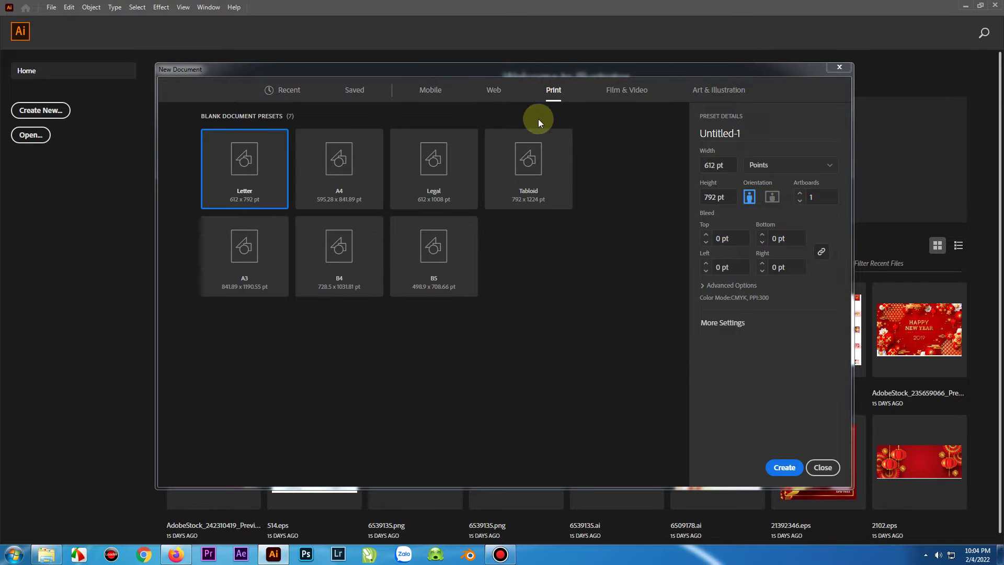
pyautogui.click(627, 90)
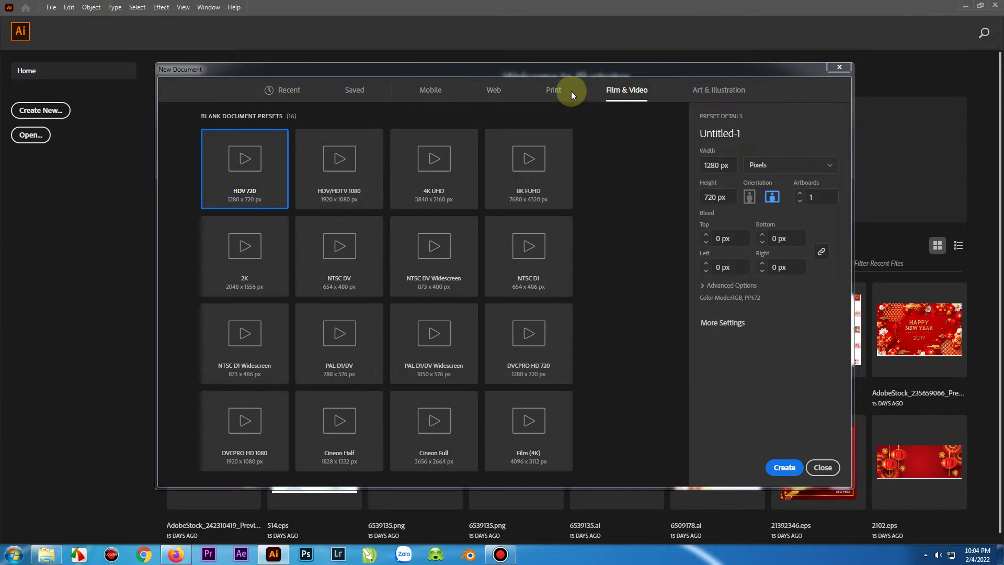
# Step: Choose the A4 print preset and set its detailed settings to centimeters and landscape orientation
pyautogui.click(551, 88)
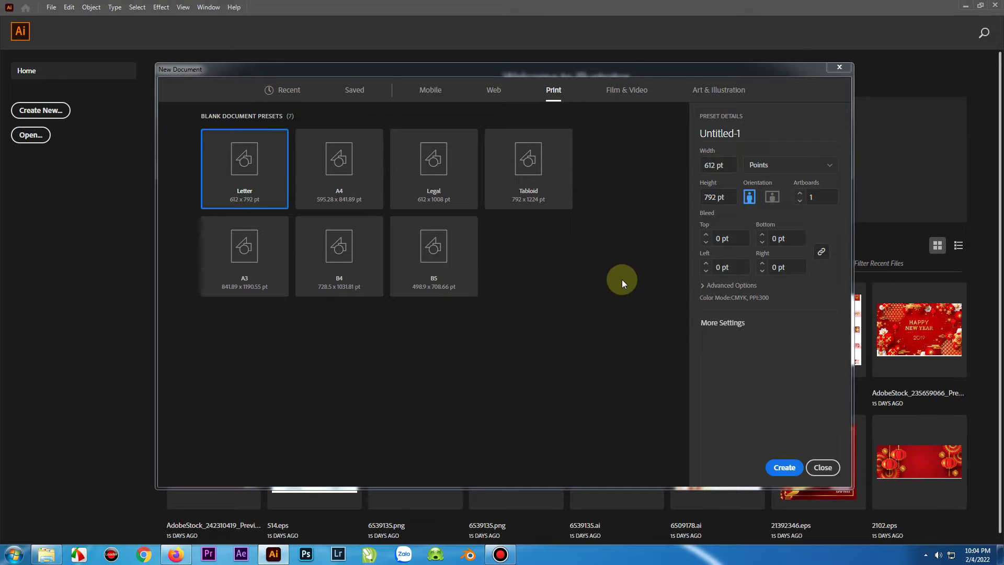
pyautogui.click(318, 180)
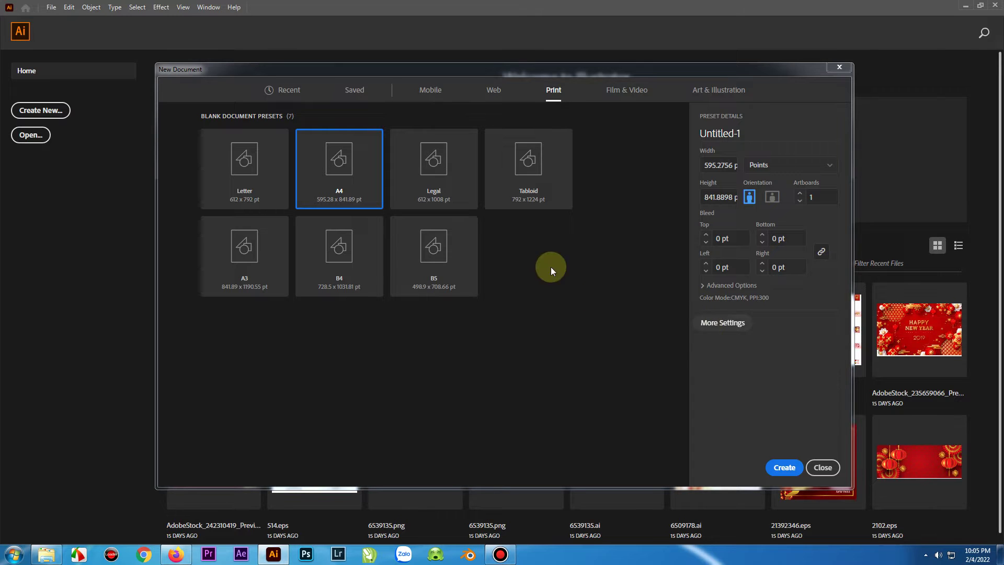
pyautogui.click(713, 322)
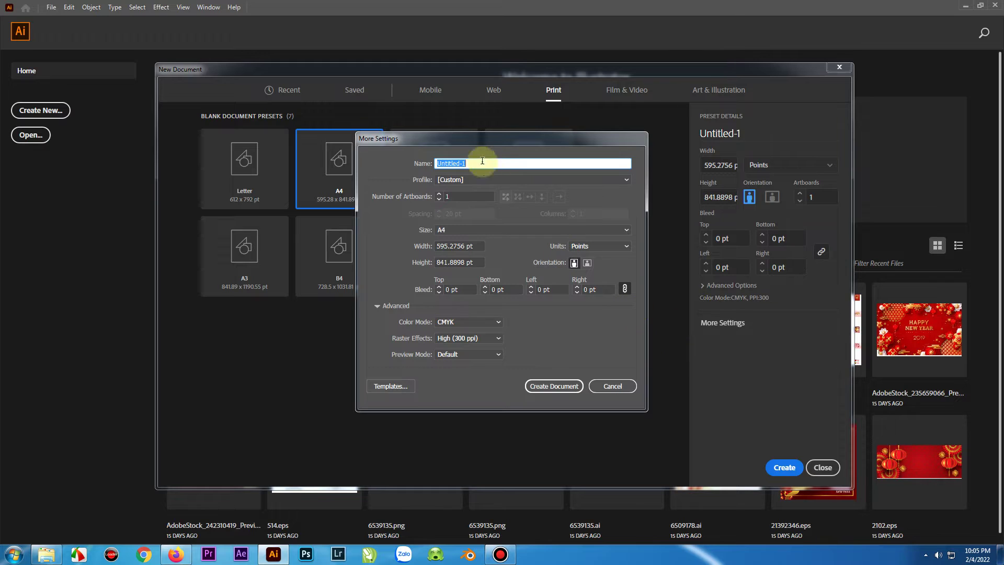
pyautogui.moveTo(482, 145); pyautogui.dragTo(393, 131)
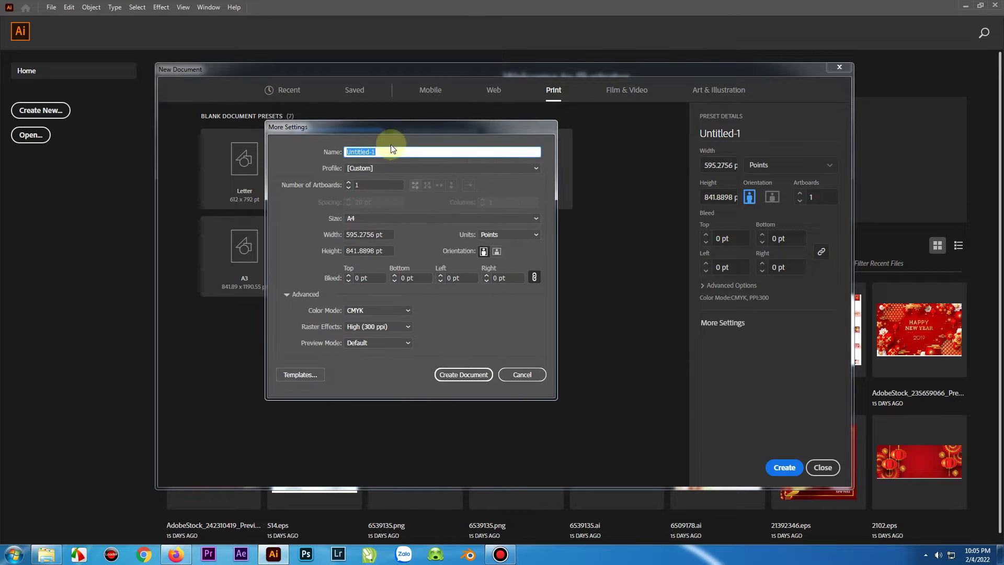
pyautogui.click(380, 219)
pyautogui.click(304, 250)
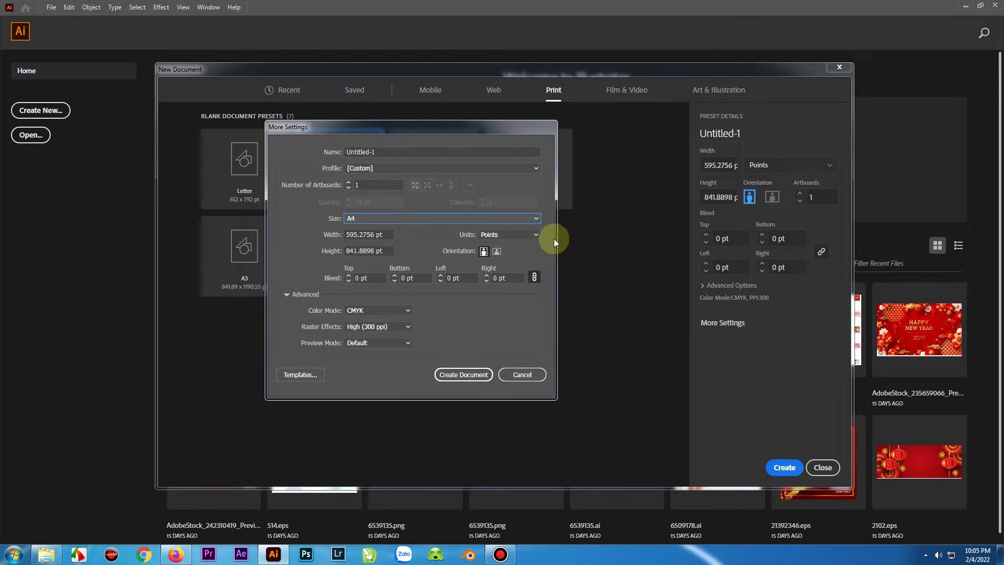
pyautogui.click(525, 234)
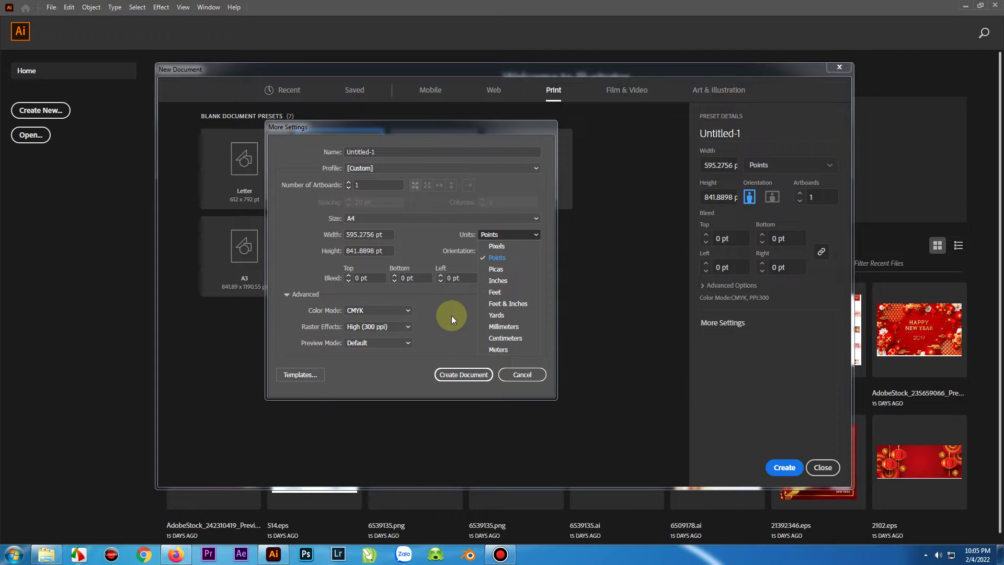
pyautogui.click(507, 338)
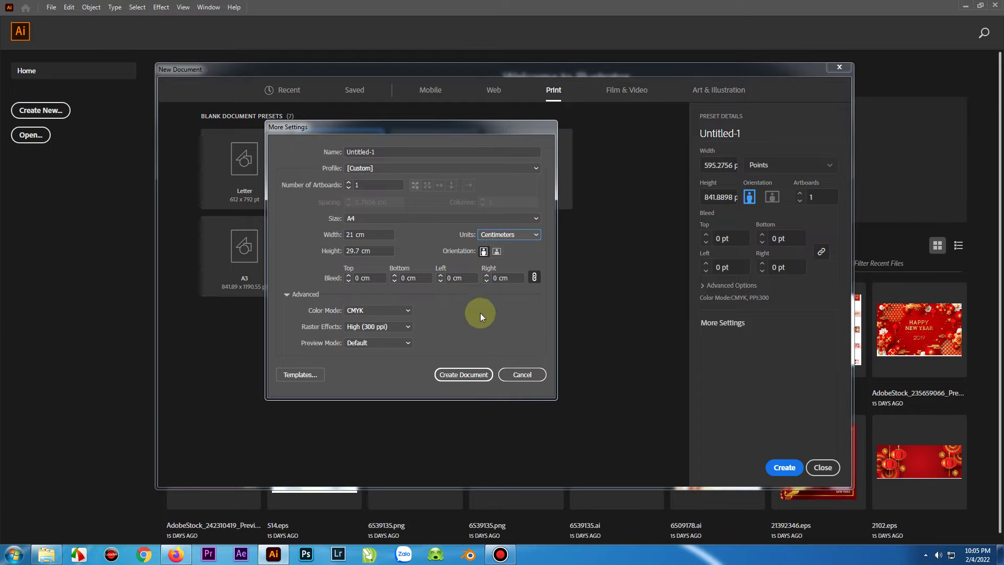
pyautogui.click(497, 251)
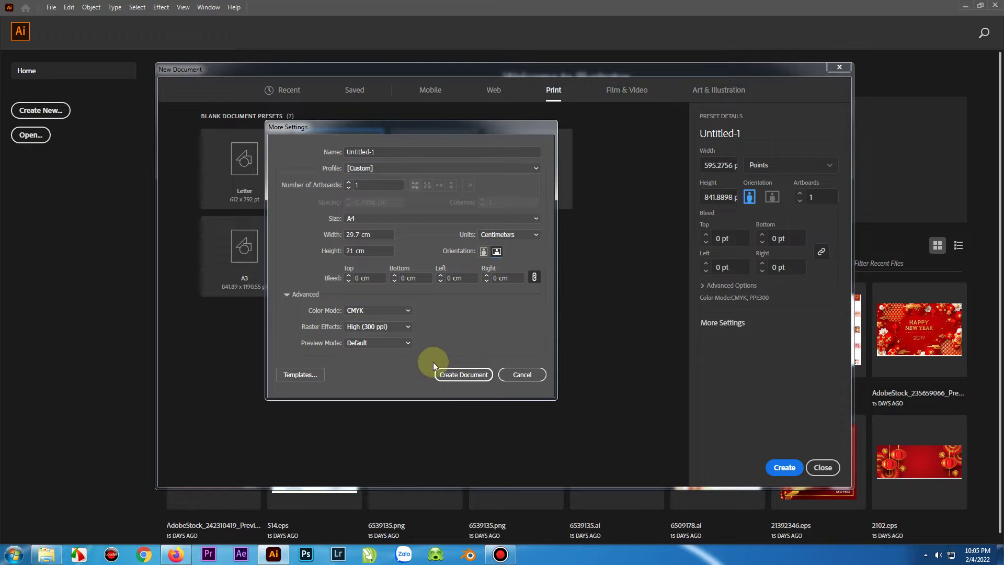
# Step: Try RGB as the document's color mode and set it back to CMYK
pyautogui.click(372, 310)
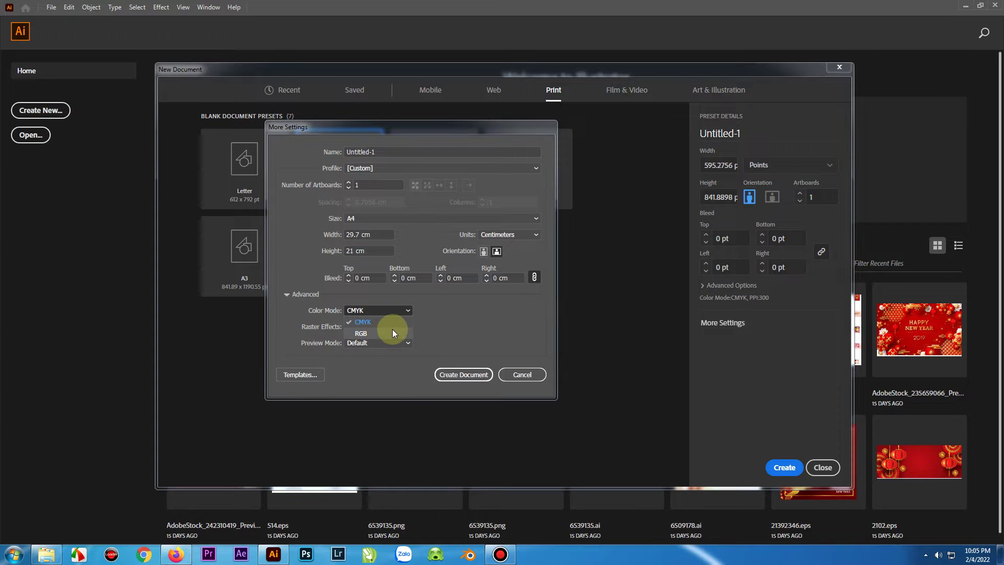
pyautogui.click(364, 335)
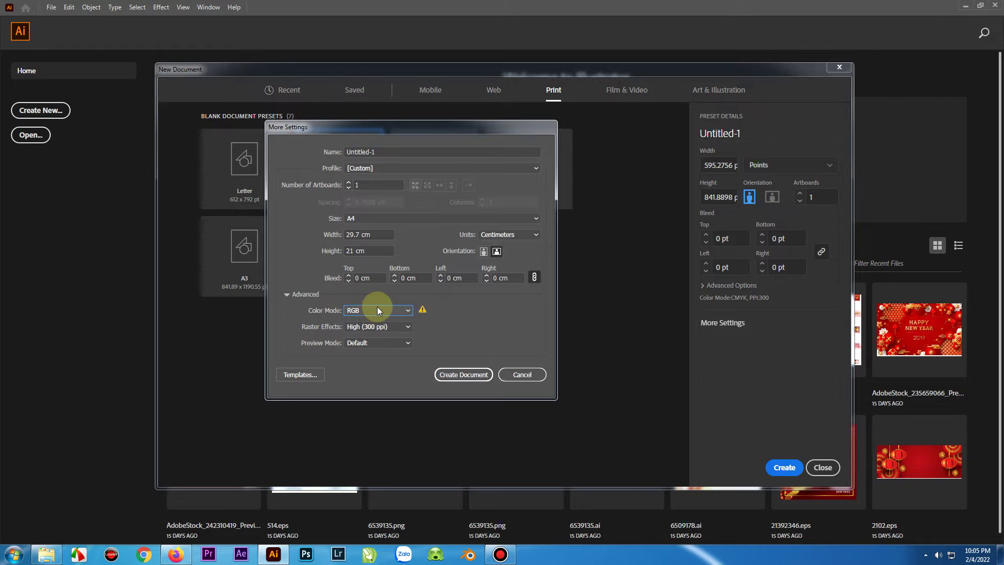
pyautogui.click(378, 308)
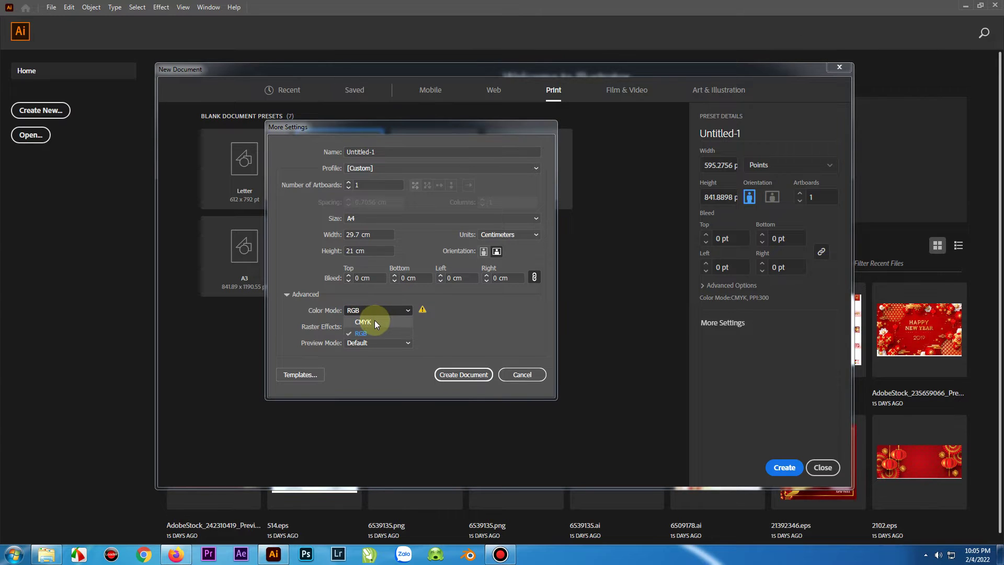
pyautogui.click(371, 323)
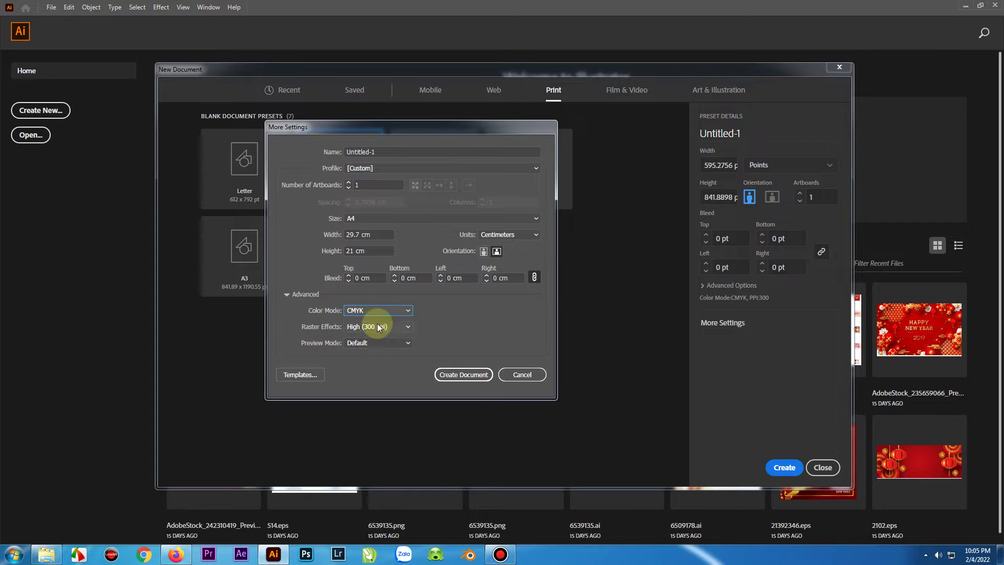
pyautogui.click(379, 308)
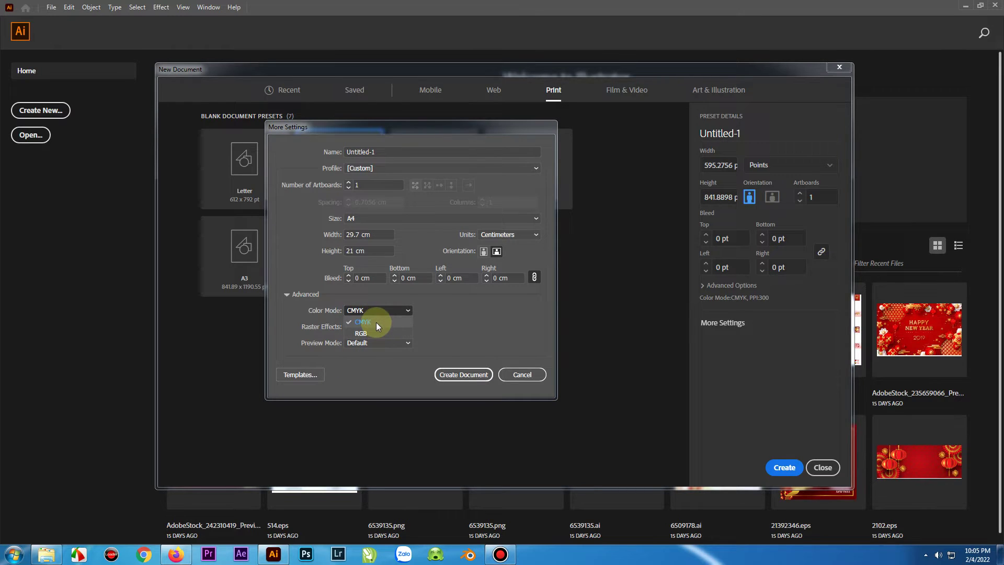
pyautogui.click(376, 322)
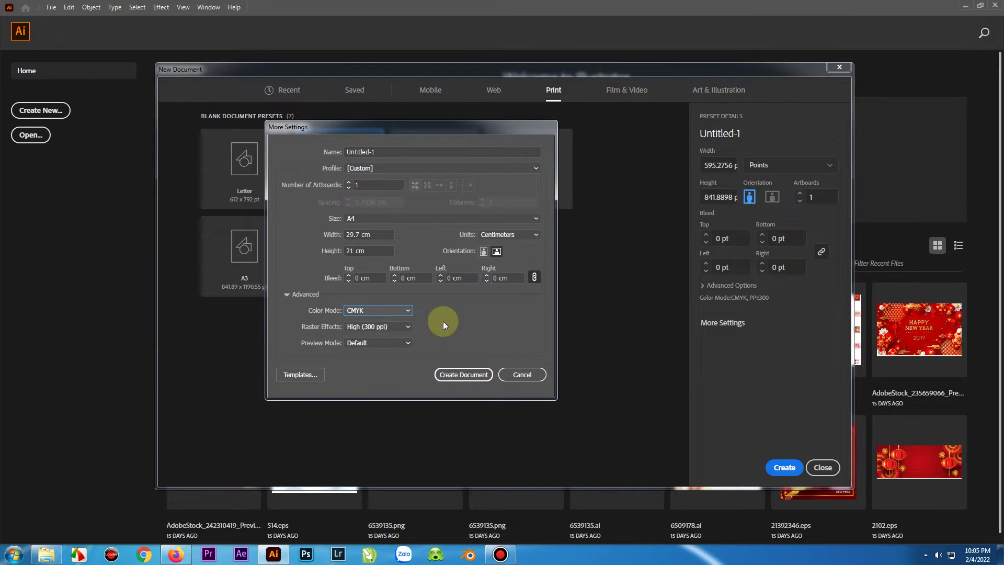
# Step: Set the document's raster effects resolution to Screen (72 ppi)
pyautogui.click(394, 327)
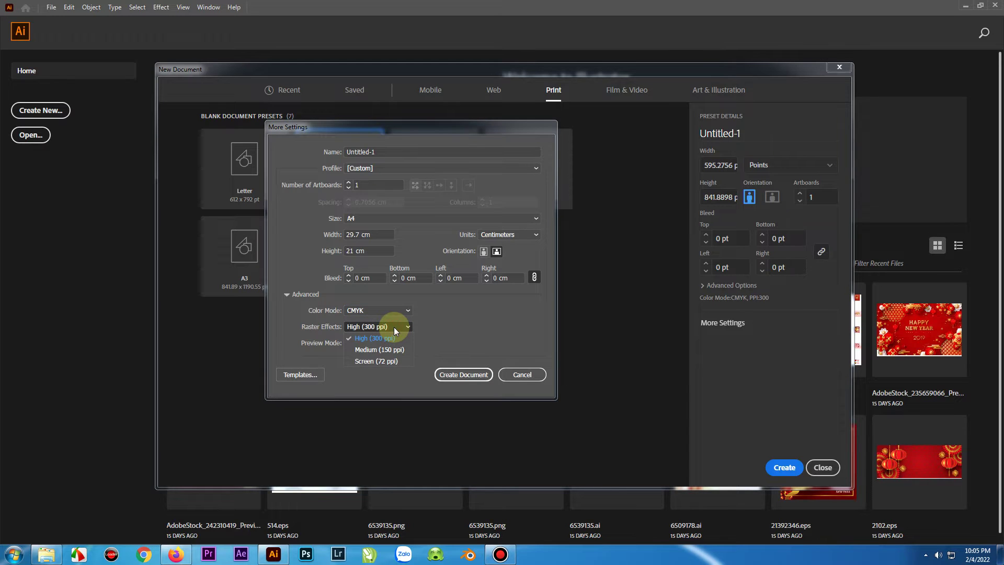
pyautogui.click(419, 339)
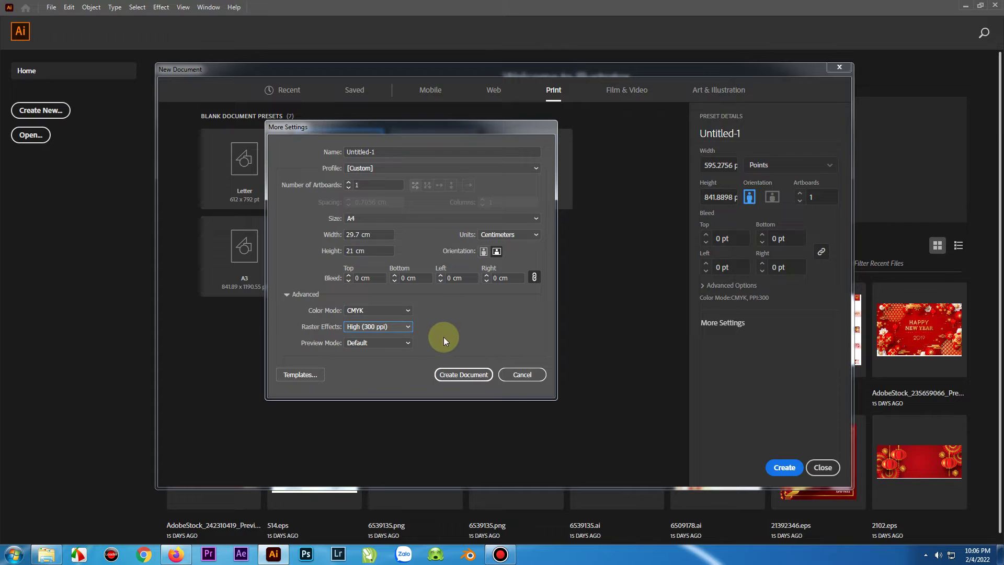
pyautogui.click(386, 329)
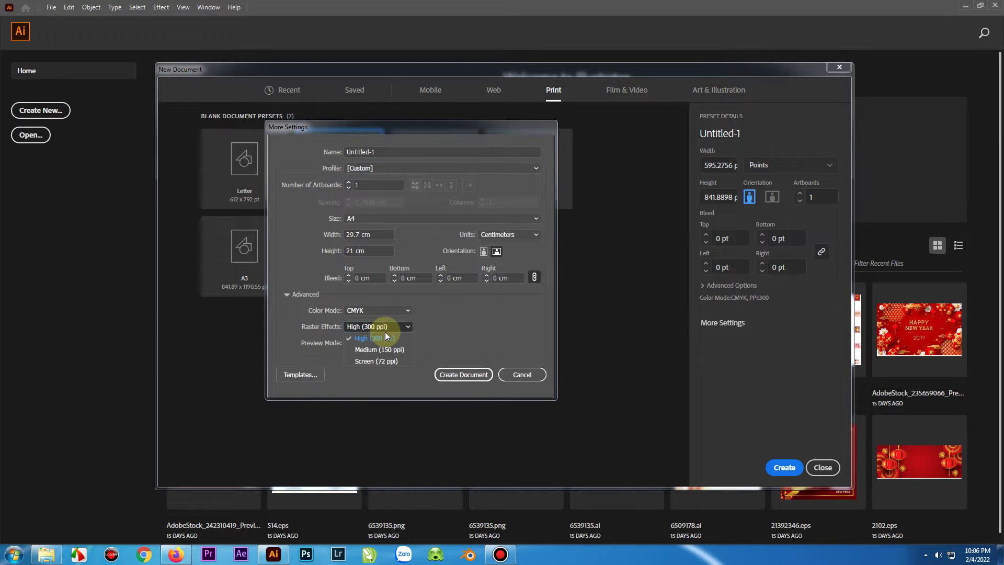
pyautogui.click(374, 362)
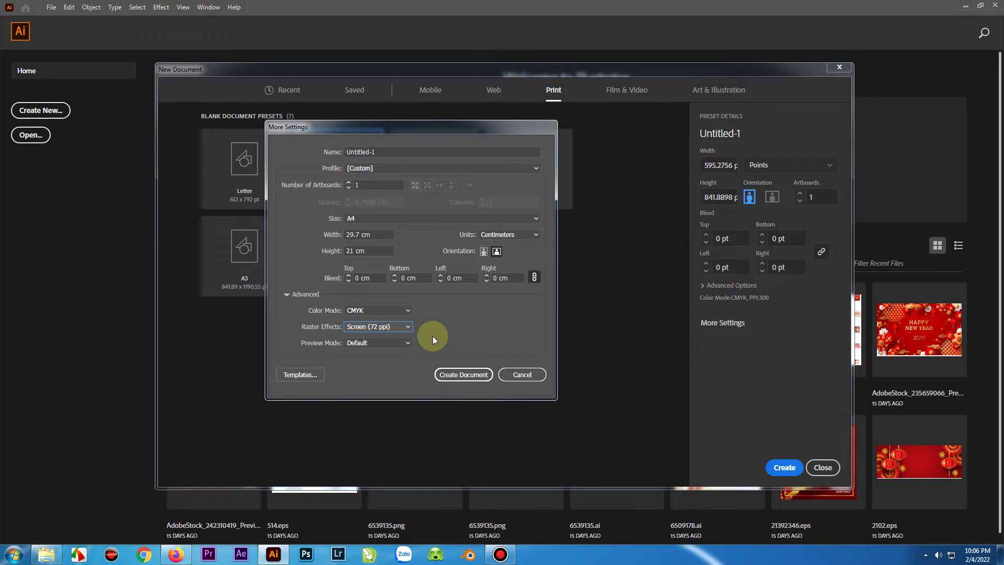
pyautogui.click(409, 325)
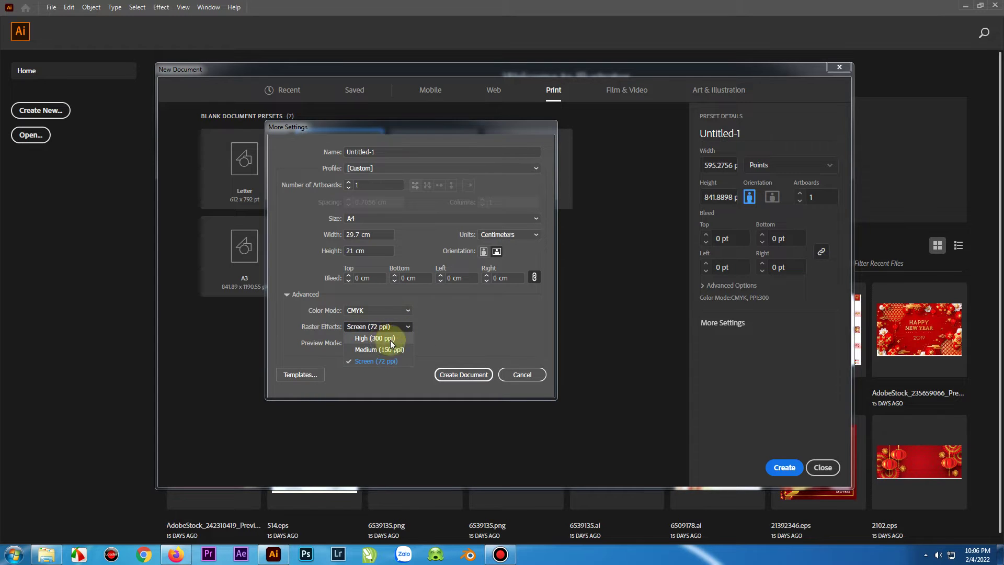
pyautogui.click(468, 323)
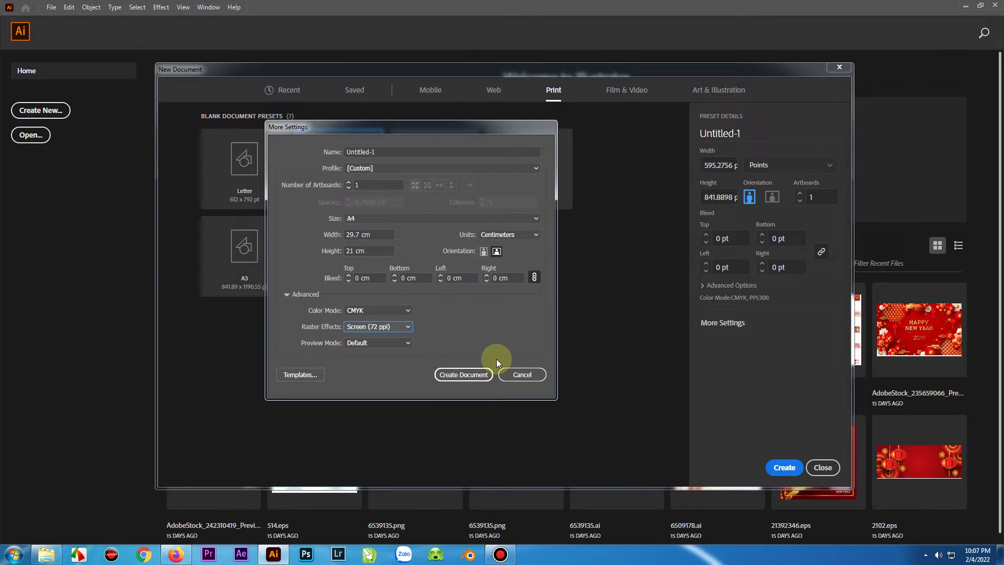
# Step: Set the color mode to RGB and raster effects to High (300 ppi), and create the landscape A4 document
pyautogui.click(375, 307)
pyautogui.click(374, 330)
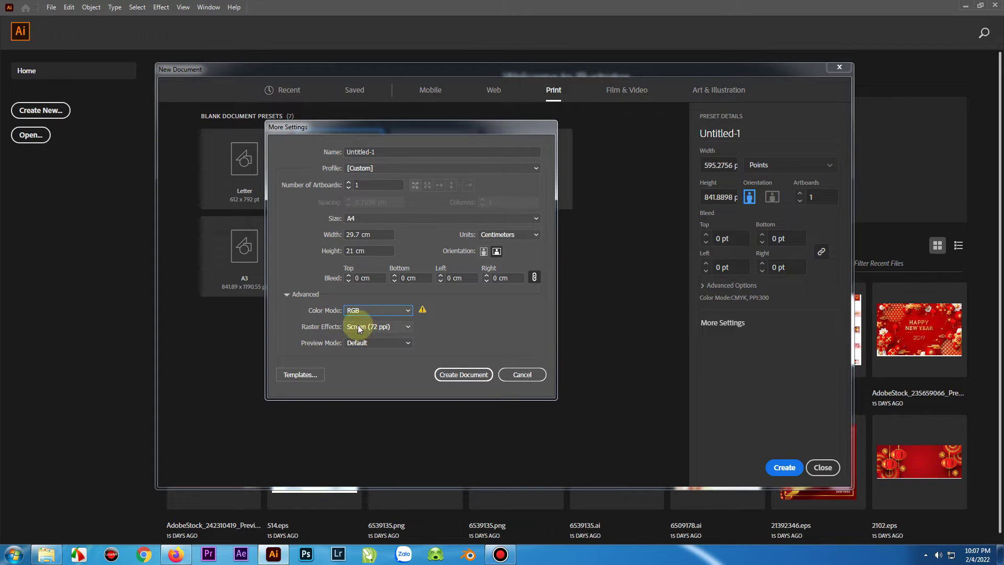
pyautogui.click(368, 325)
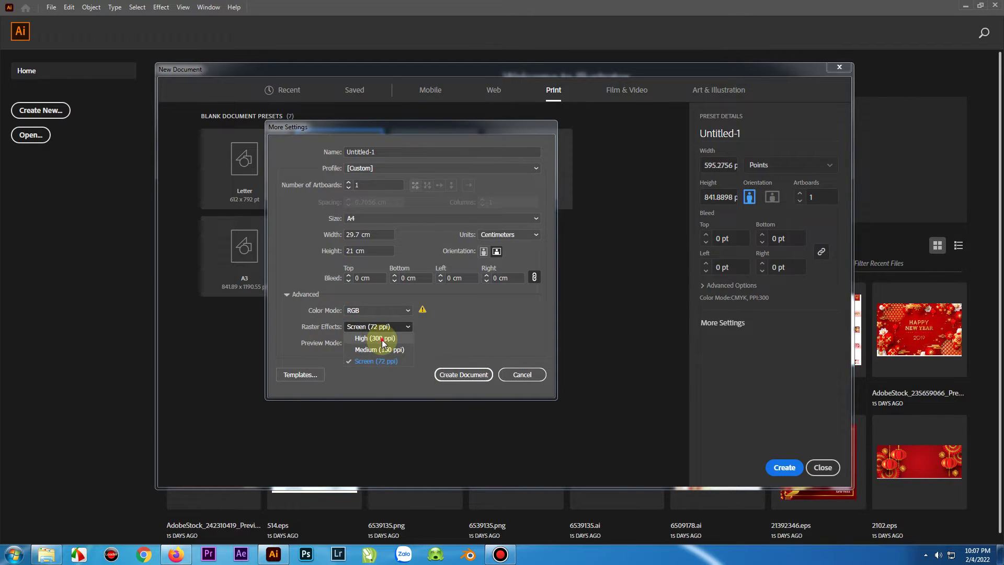
pyautogui.click(356, 338)
pyautogui.click(529, 375)
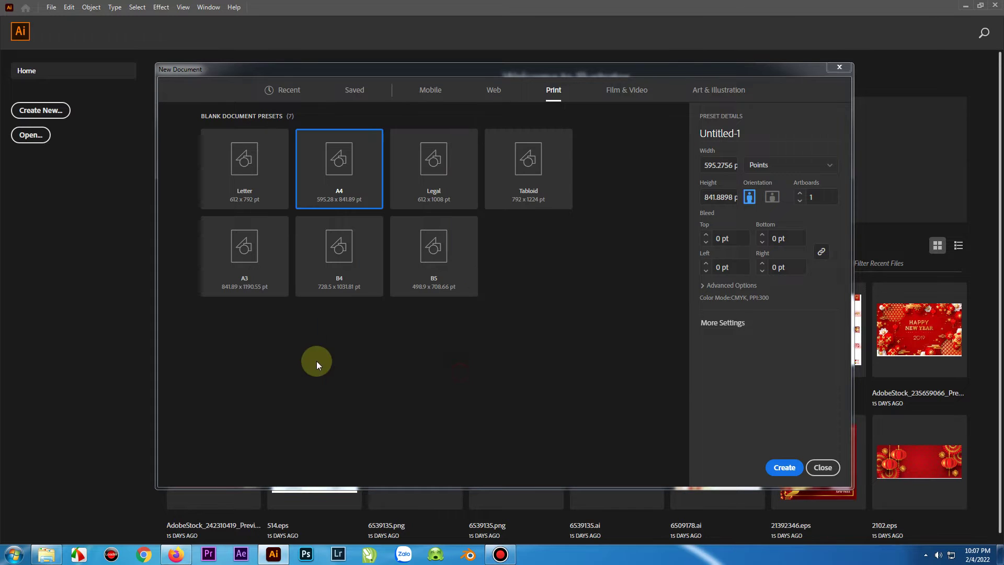
pyautogui.click(780, 468)
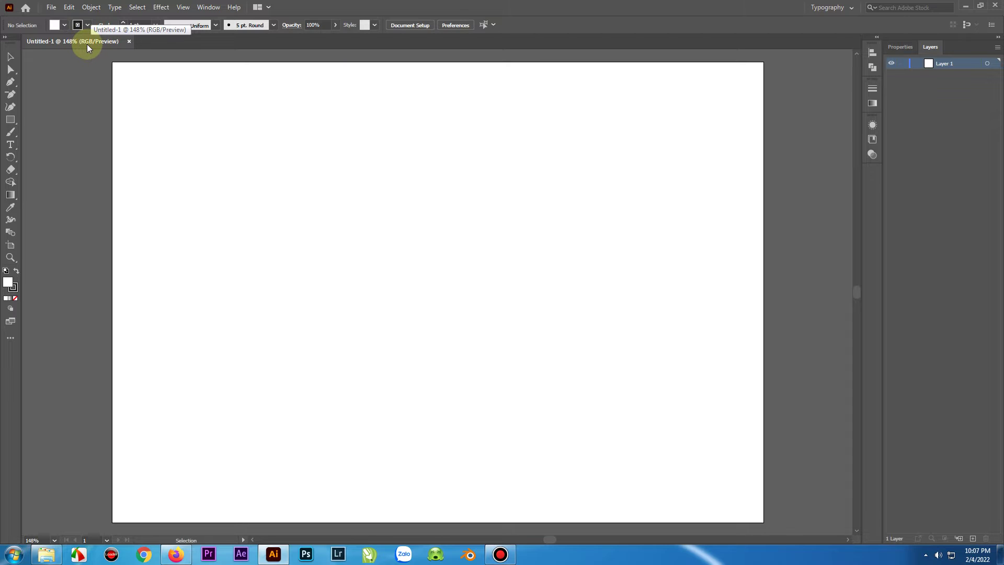
# Step: Review the color settings' current working spaces and close them without changes
pyautogui.click(52, 8)
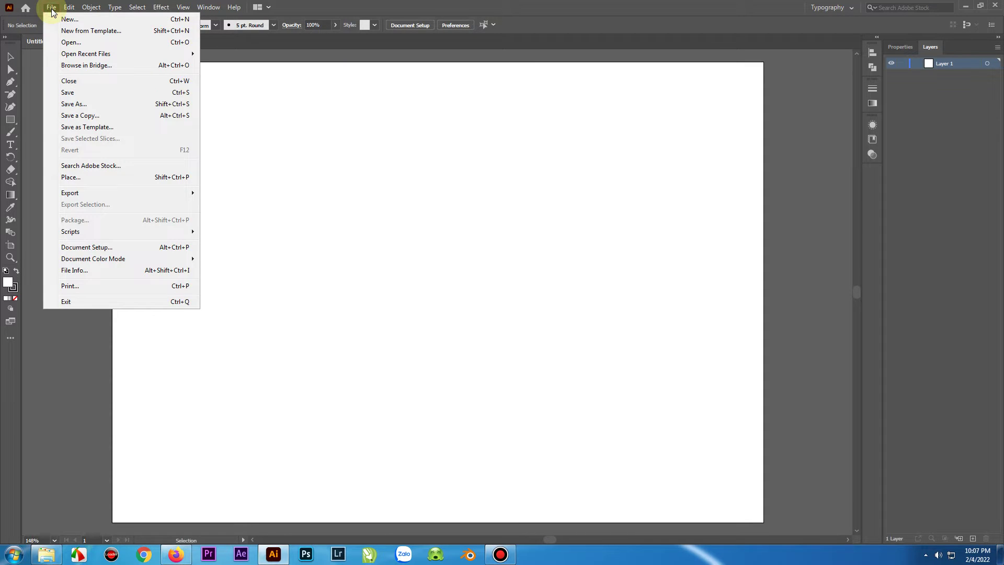
pyautogui.moveTo(68, 10)
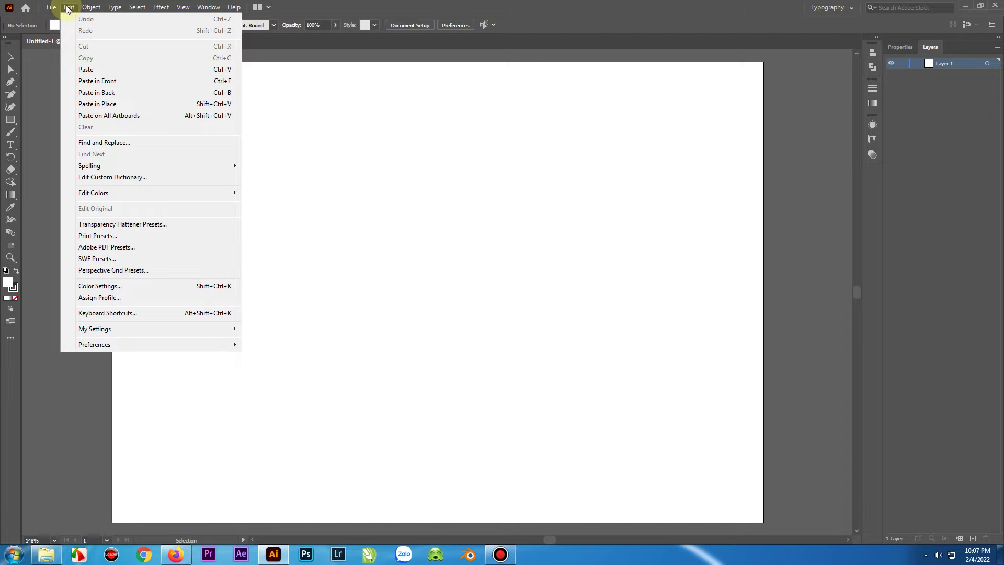
pyautogui.click(97, 286)
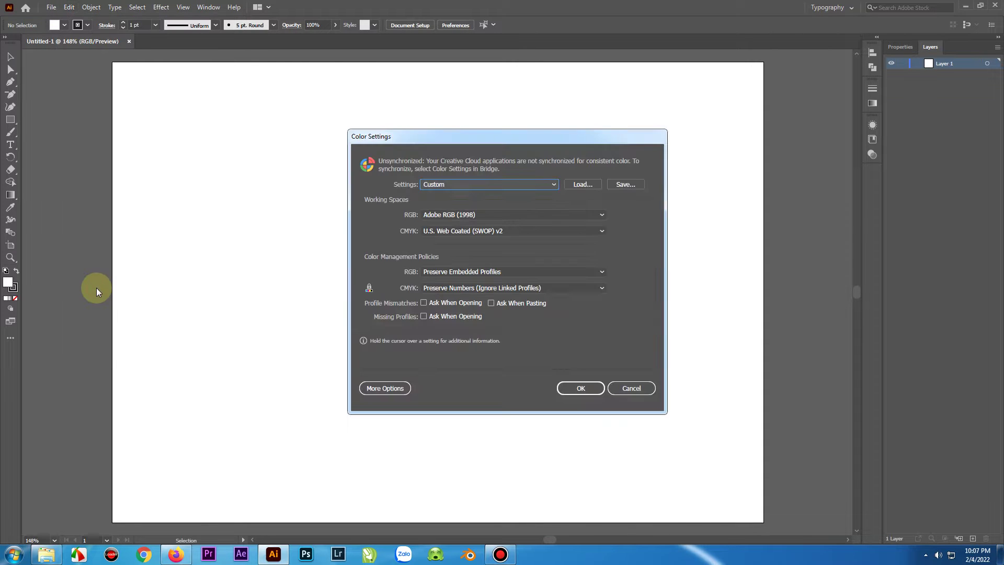
pyautogui.moveTo(506, 218)
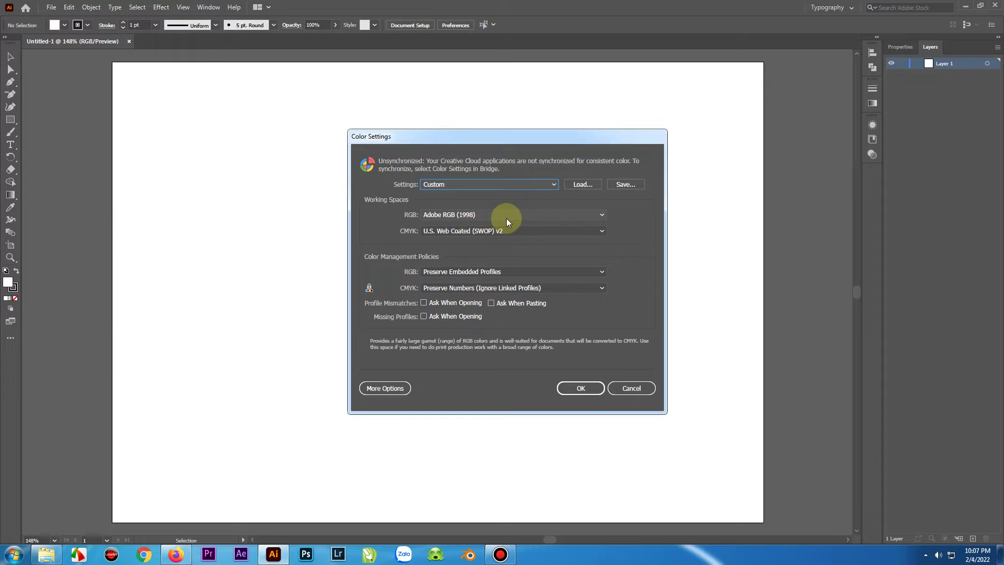
pyautogui.click(635, 388)
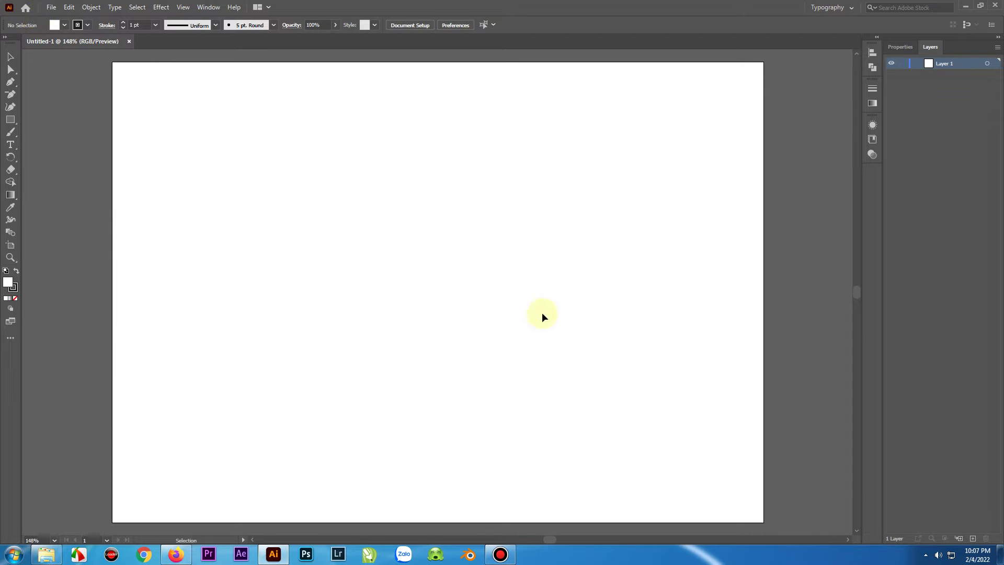
# Step: Check the CMYK and RGB options available for the document's color mode
pyautogui.click(51, 7)
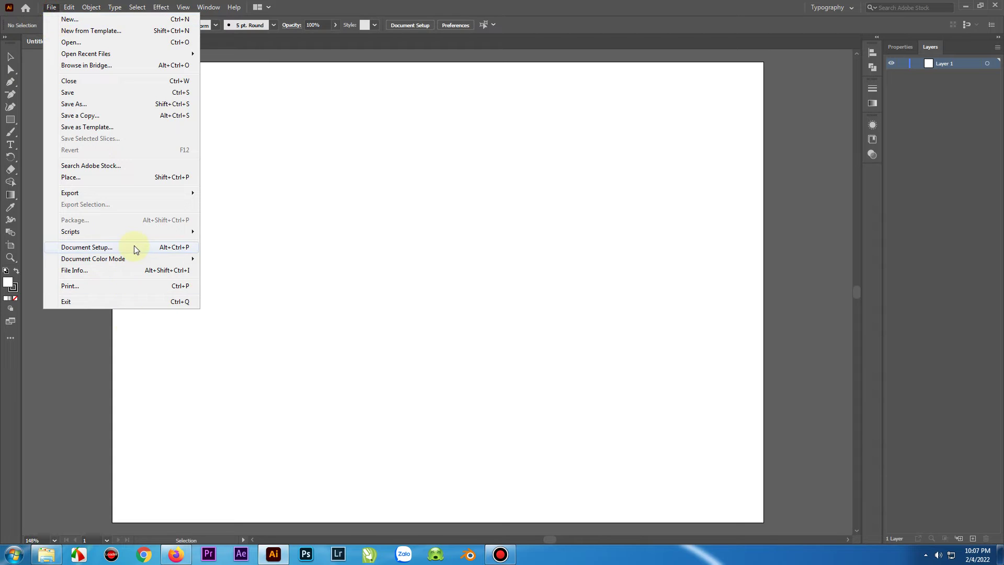
pyautogui.moveTo(139, 261)
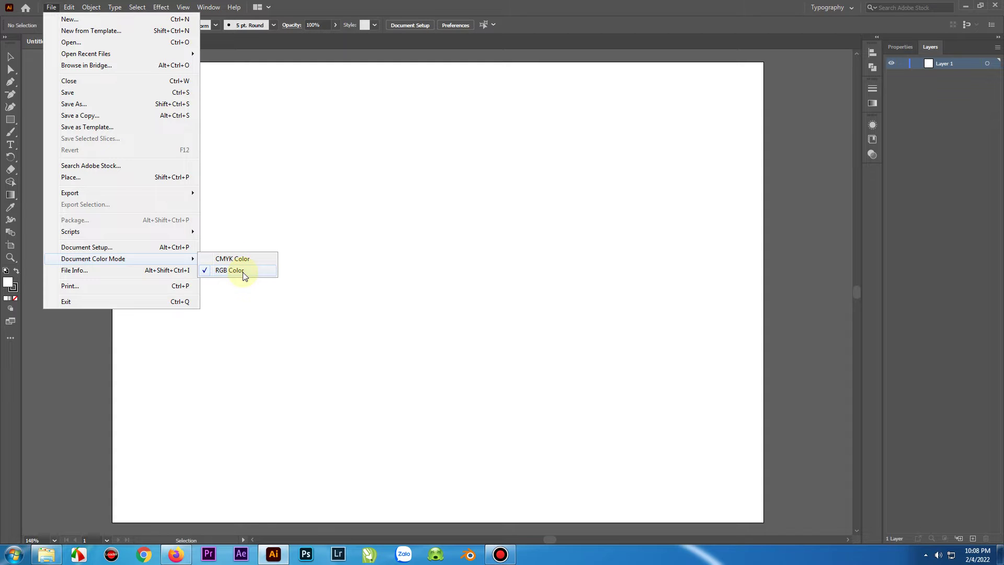
pyautogui.click(68, 9)
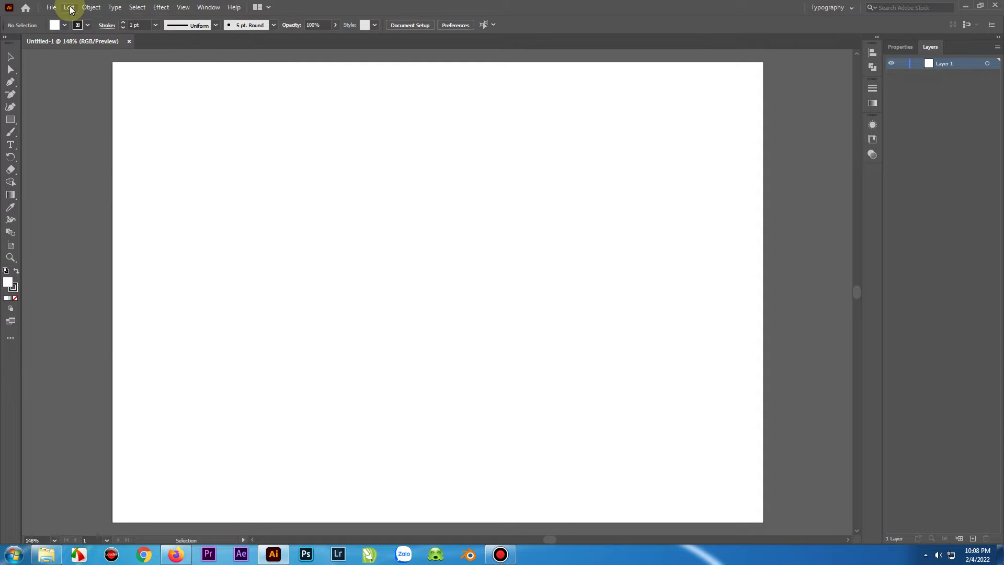
# Step: Look through the available RGB and CMYK working spaces in the color settings, leaving them unchanged
pyautogui.click(71, 9)
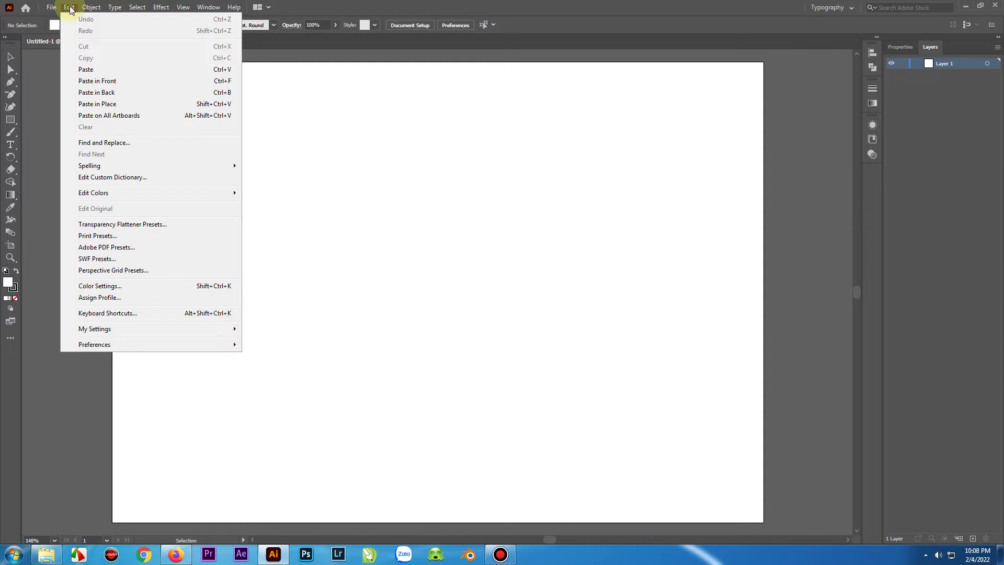
pyautogui.click(108, 287)
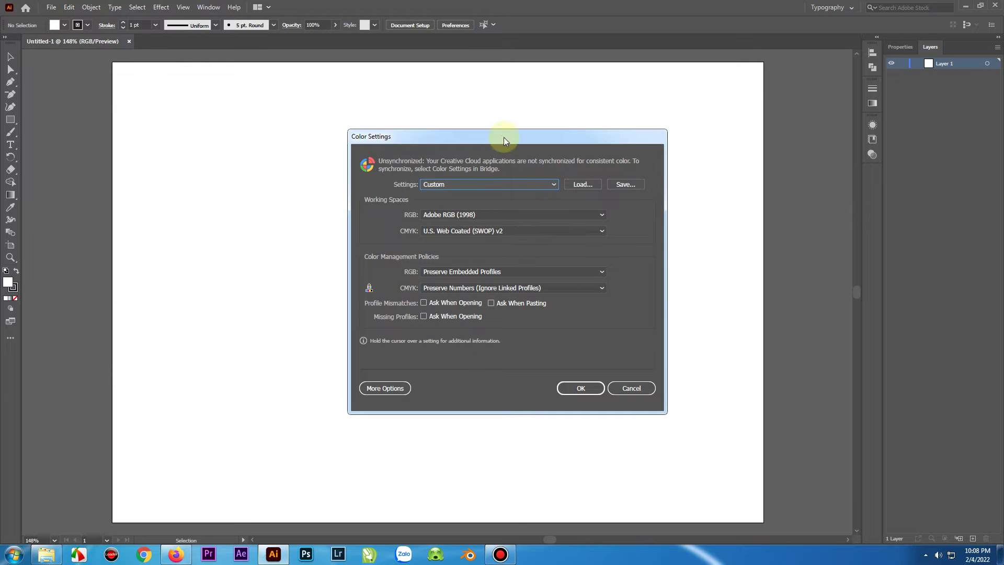
pyautogui.moveTo(503, 137); pyautogui.dragTo(567, 113)
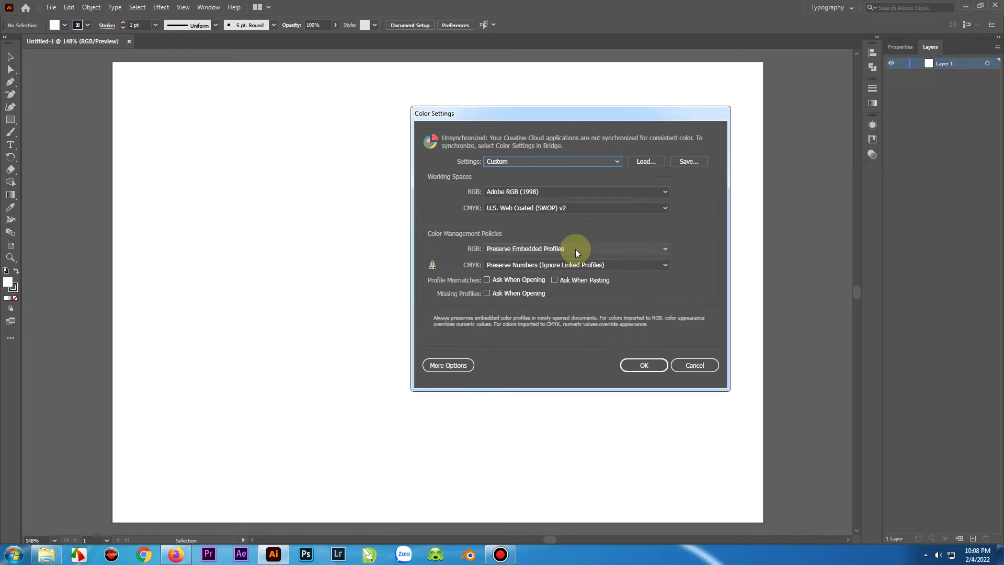
pyautogui.click(576, 191)
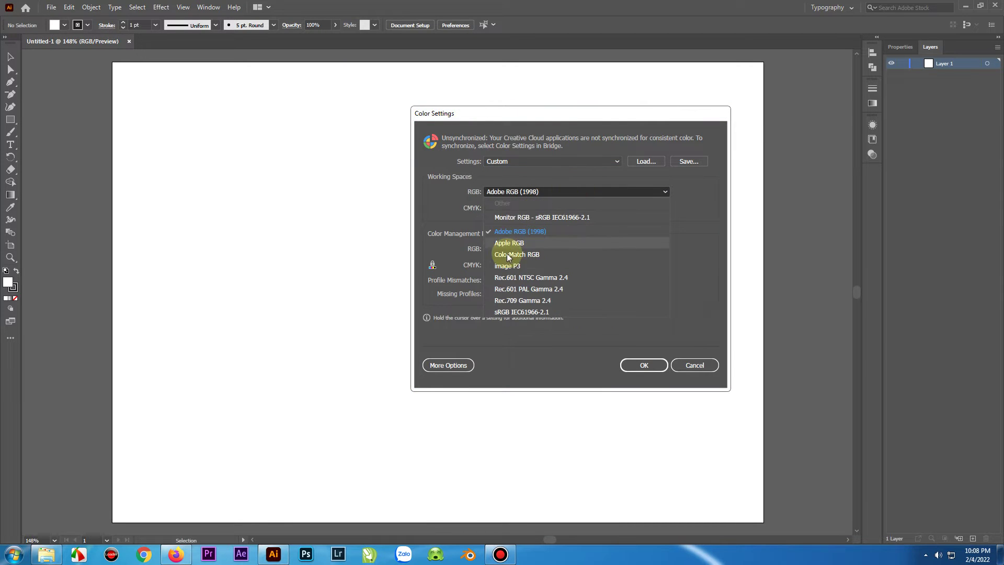
pyautogui.click(708, 256)
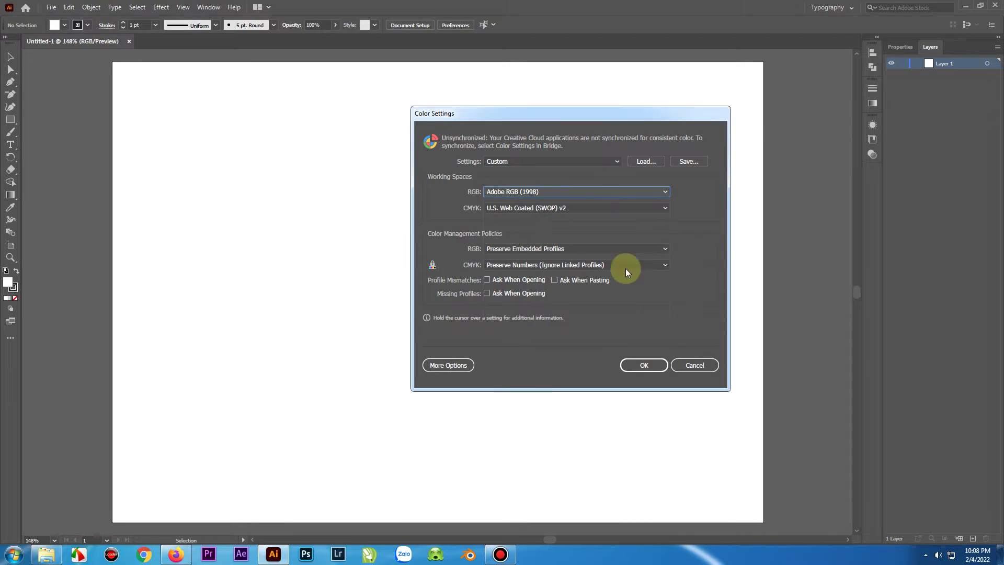
pyautogui.click(573, 207)
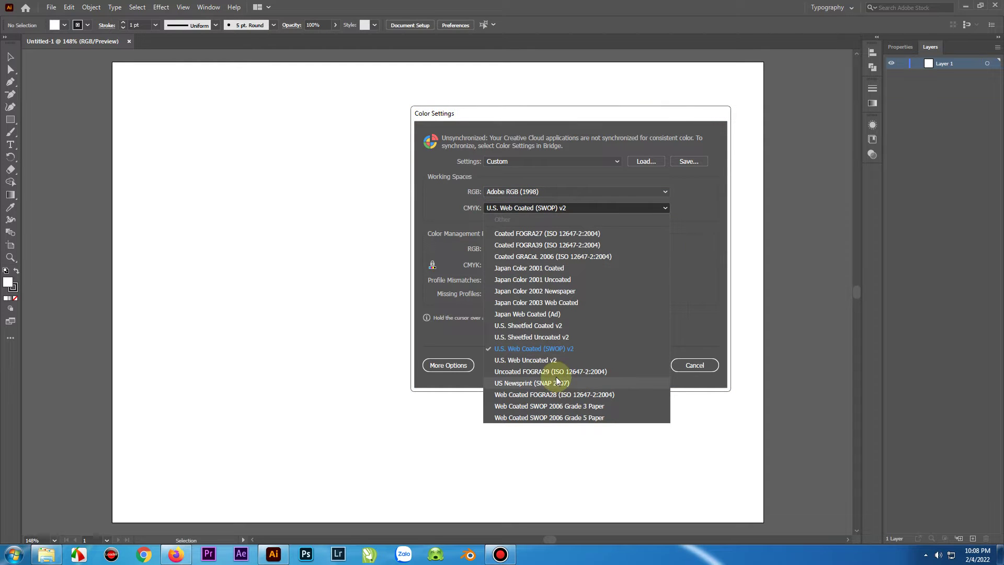
pyautogui.click(713, 280)
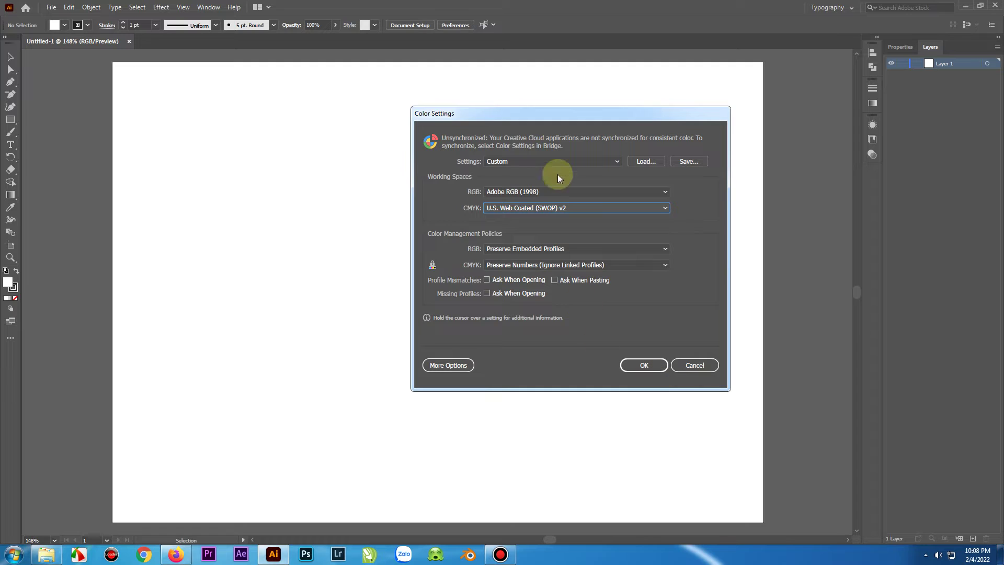
pyautogui.click(704, 366)
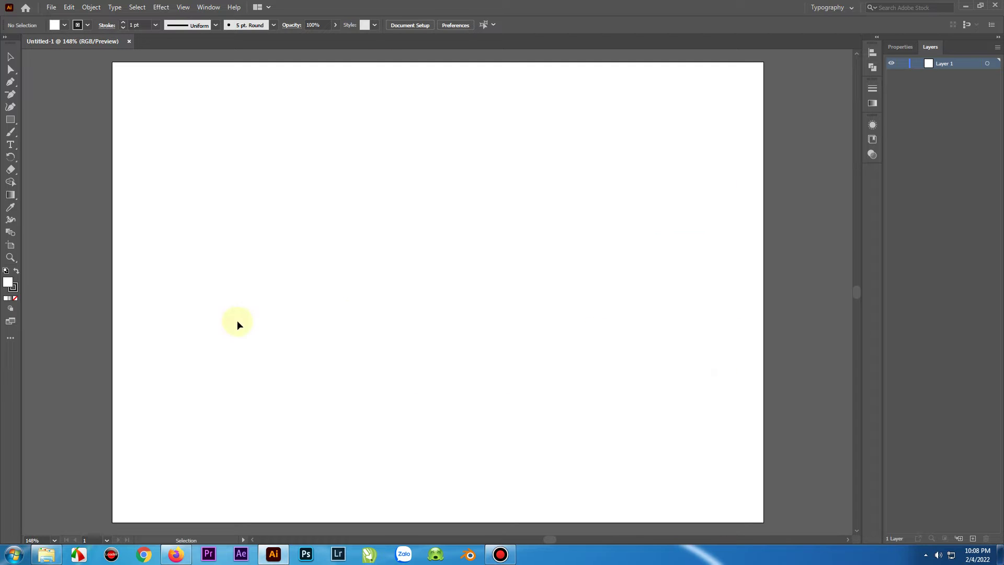
# Step: Place cach-phan-biet-mau-RGB-va-CMYK-trong-thiet-ke.png from the FILE-DESIGN (I:) drive into the document and view it at 100%
pyautogui.moveTo(47, 554)
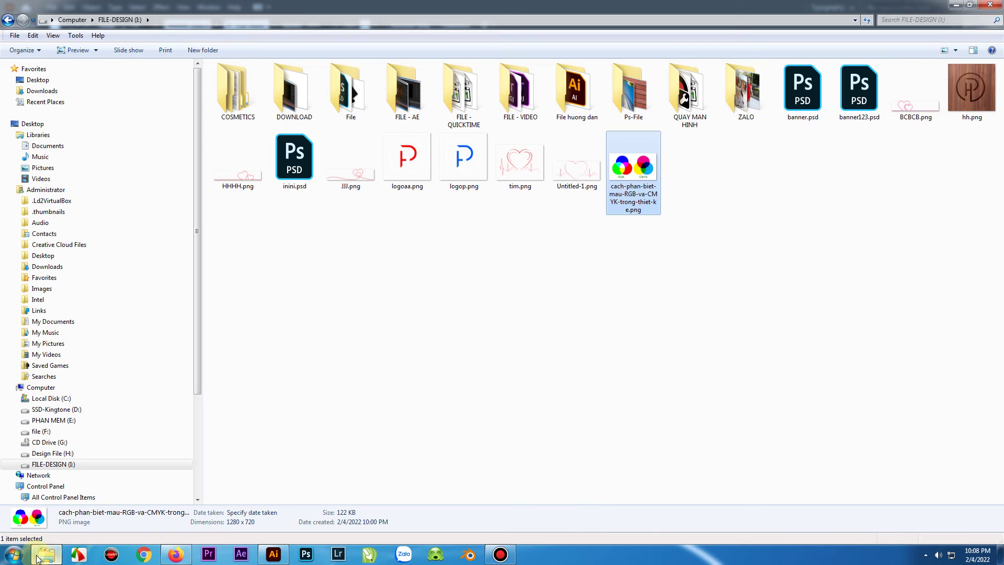
pyautogui.click(68, 497)
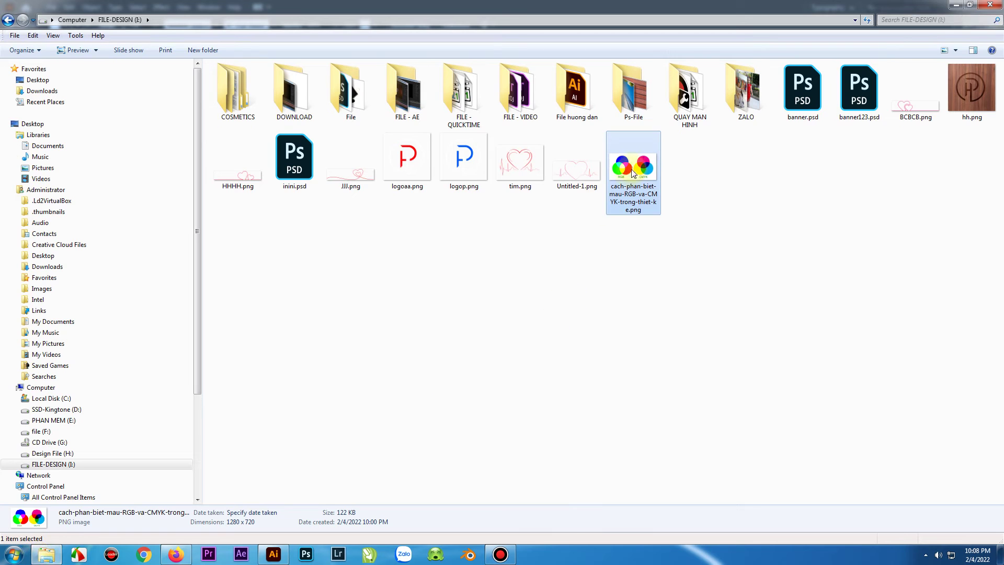
pyautogui.moveTo(630, 167); pyautogui.dragTo(413, 355)
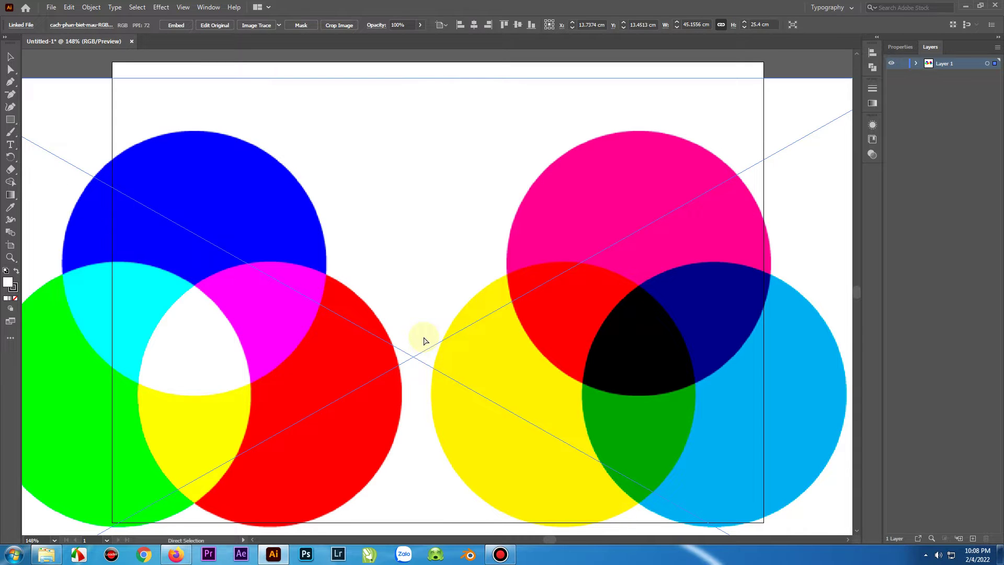
pyautogui.hotkey('ctrl', '1')
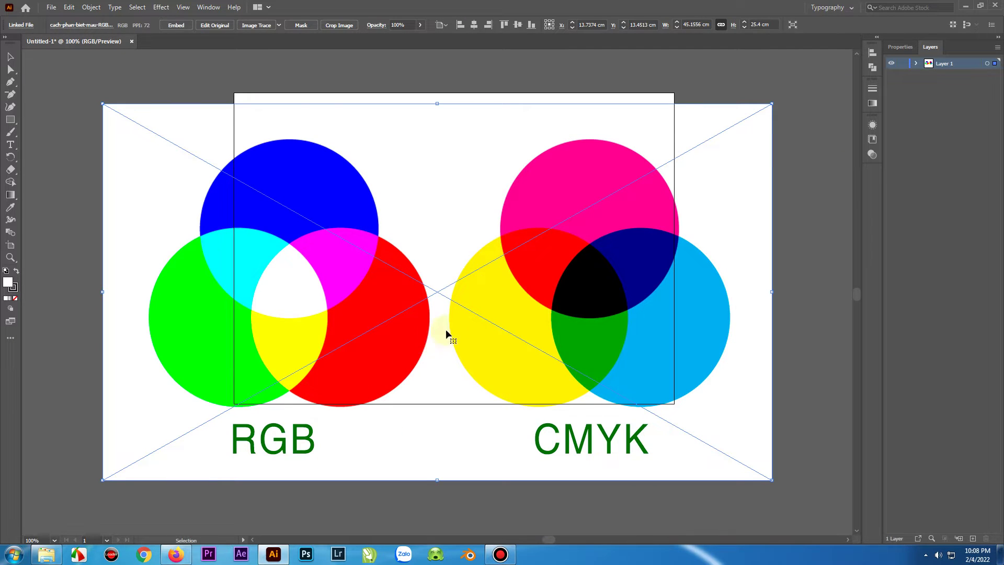
# Step: Move the placed RGB and CMYK comparison image over the artboard to about X 14.85 cm, Y 11.5 cm
pyautogui.moveTo(491, 328); pyautogui.dragTo(528, 340)
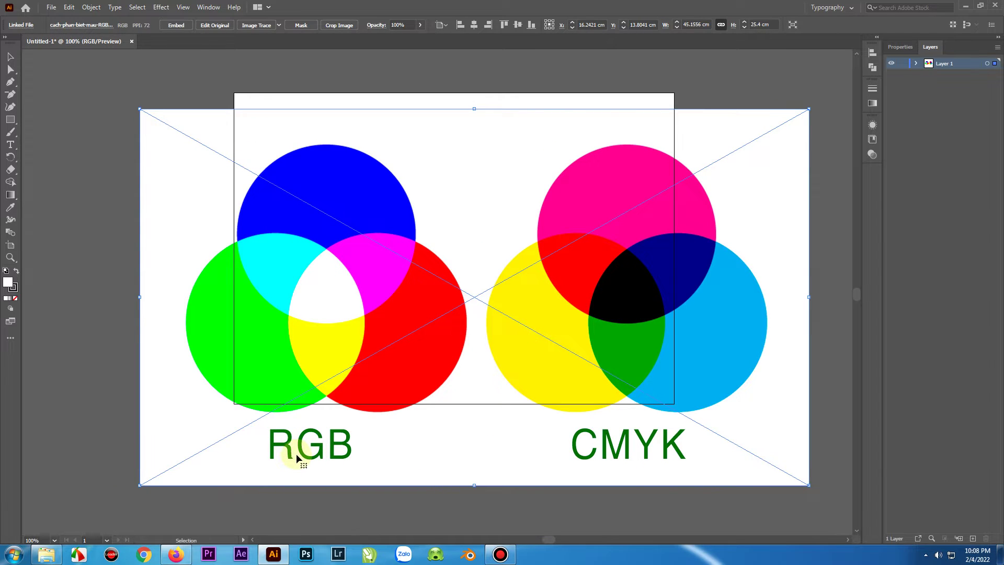
pyautogui.moveTo(389, 234); pyautogui.dragTo(397, 296)
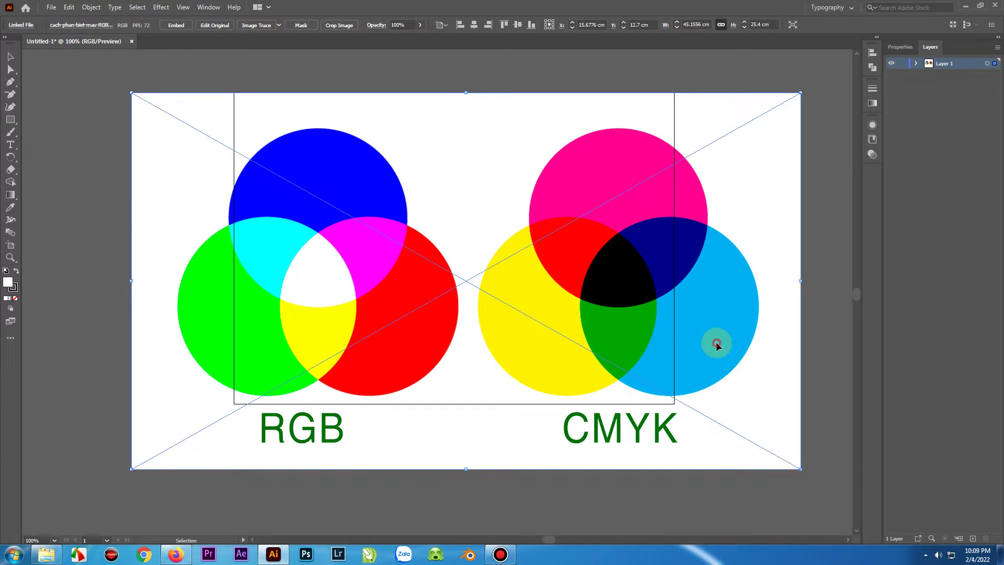
pyautogui.moveTo(716, 343); pyautogui.dragTo(707, 340)
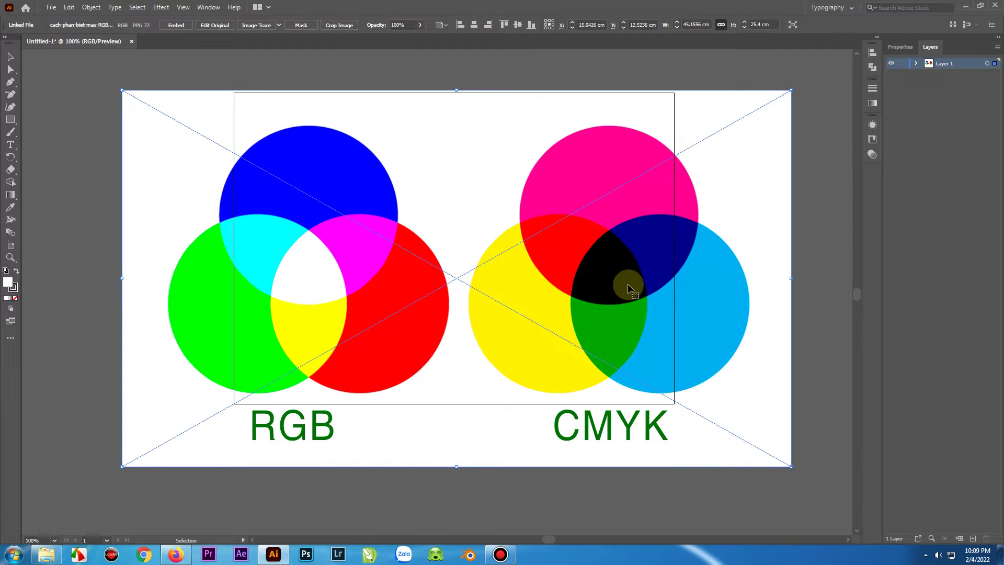
pyautogui.moveTo(627, 282)
pyautogui.mouseDown()
pyautogui.moveTo(641, 258)
pyautogui.moveTo(625, 267)
pyautogui.mouseUp()
pyautogui.moveTo(606, 192); pyautogui.dragTo(606, 193)
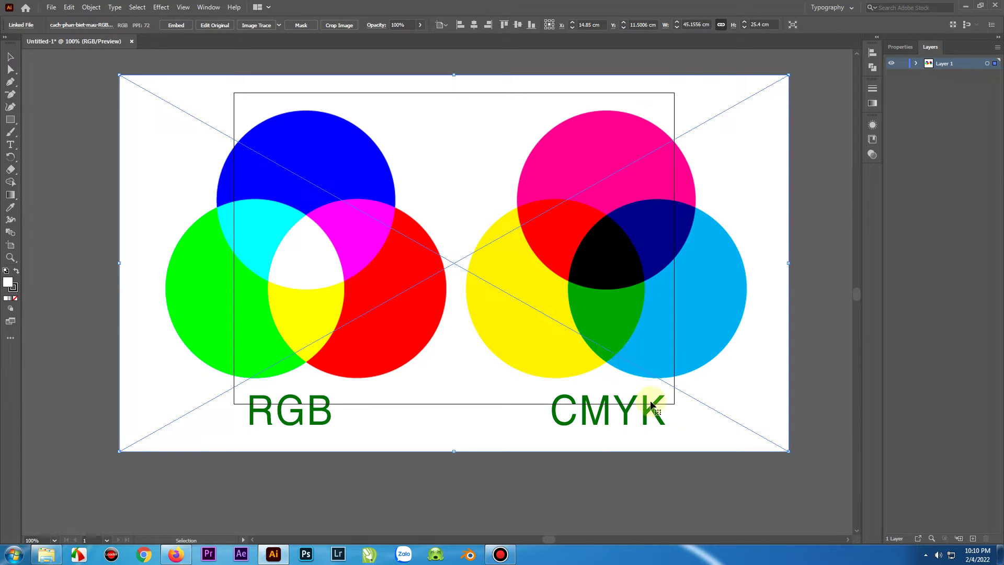
# Step: Shift the placed comparison image slightly upward over the artboard and deselect it
pyautogui.scroll(-2, 608, 356)
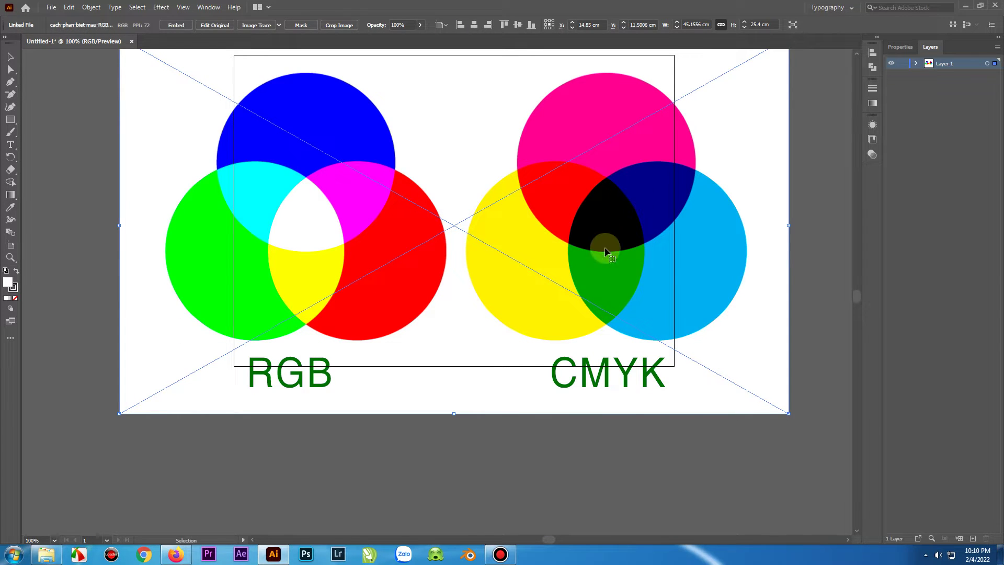
pyautogui.scroll(3, 600, 190)
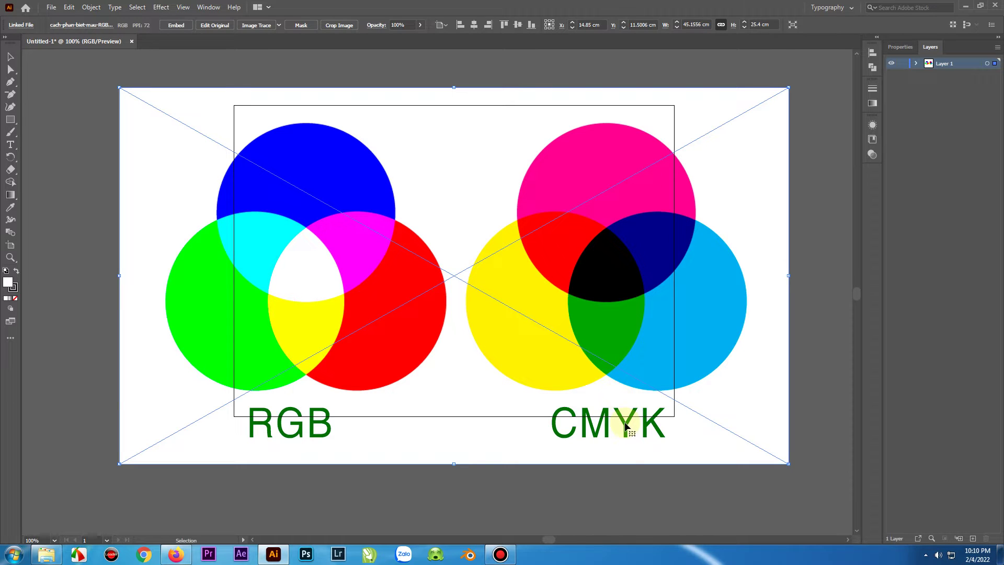
pyautogui.scroll(-3, 626, 422)
pyautogui.scroll(6, 617, 340)
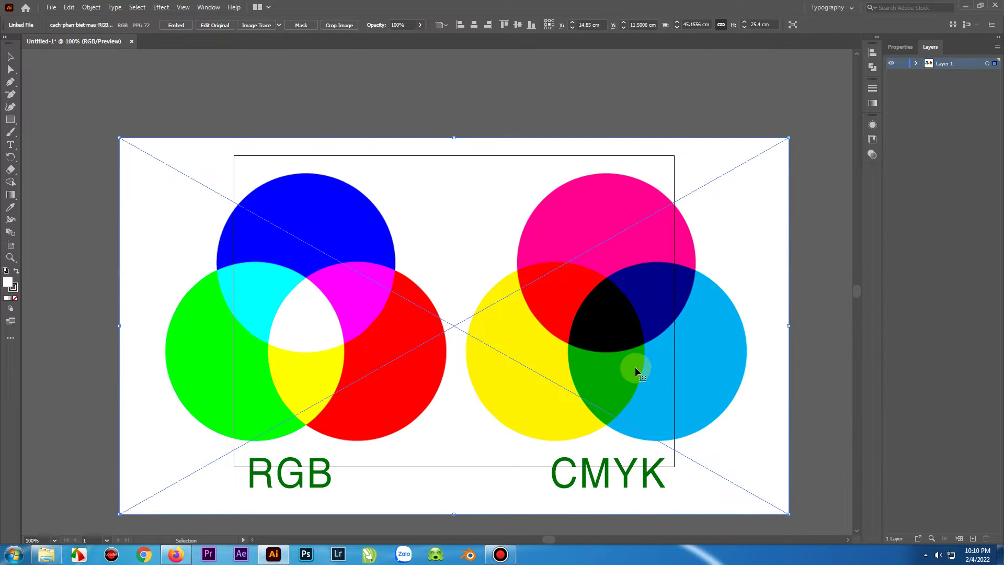
pyautogui.moveTo(635, 366); pyautogui.dragTo(638, 352)
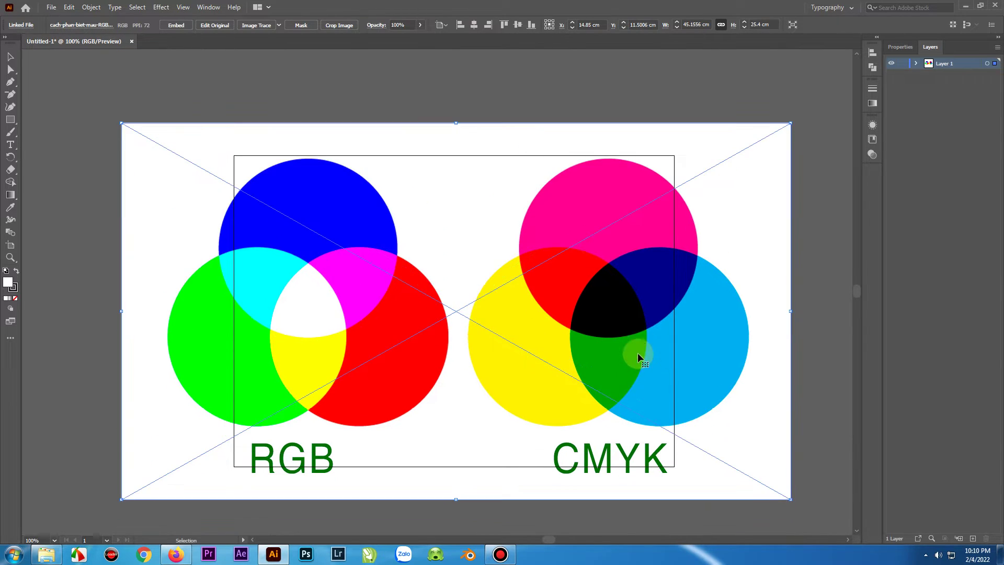
pyautogui.click(808, 315)
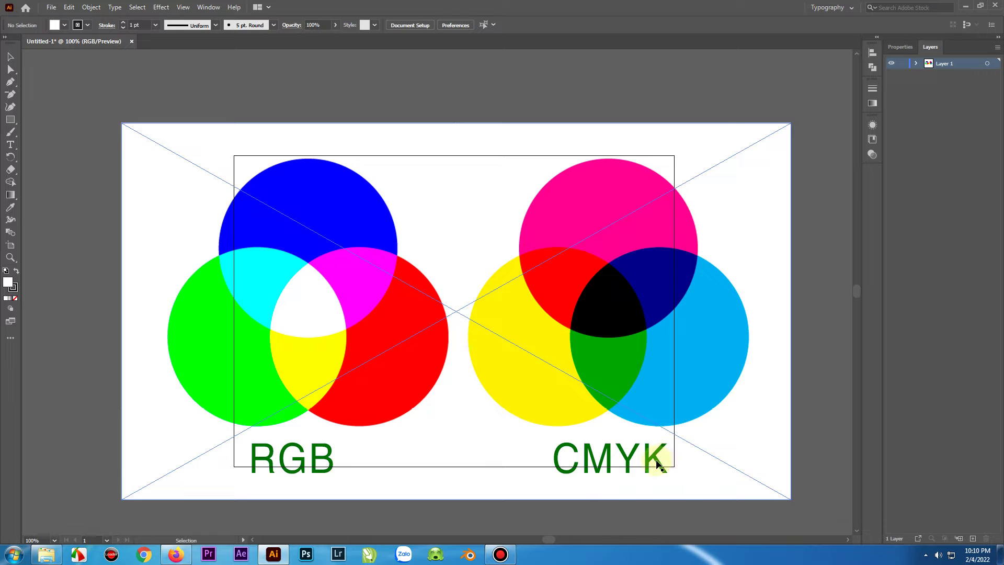
pyautogui.scroll(3, 660, 444)
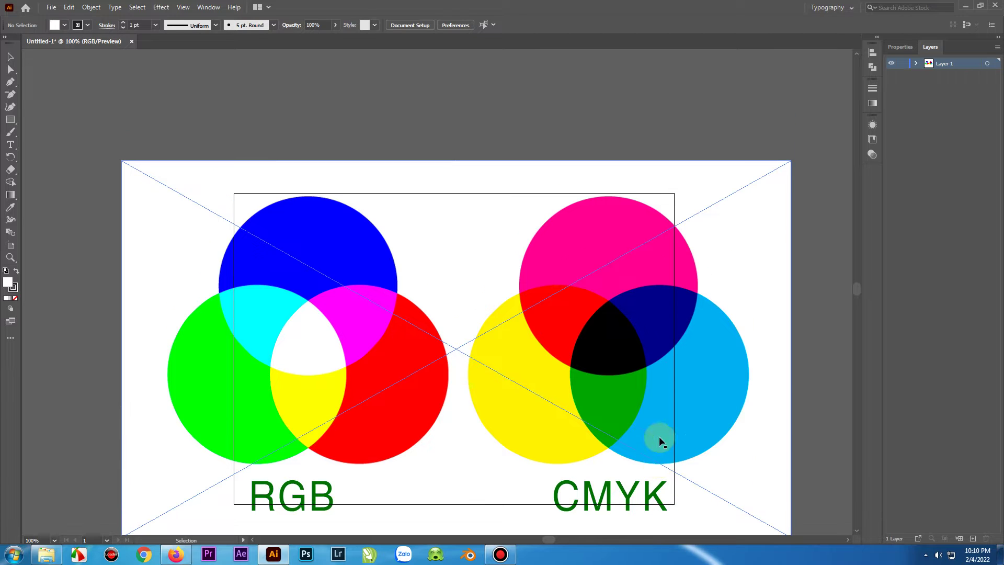
pyautogui.scroll(6, 615, 342)
pyautogui.scroll(-5, 617, 343)
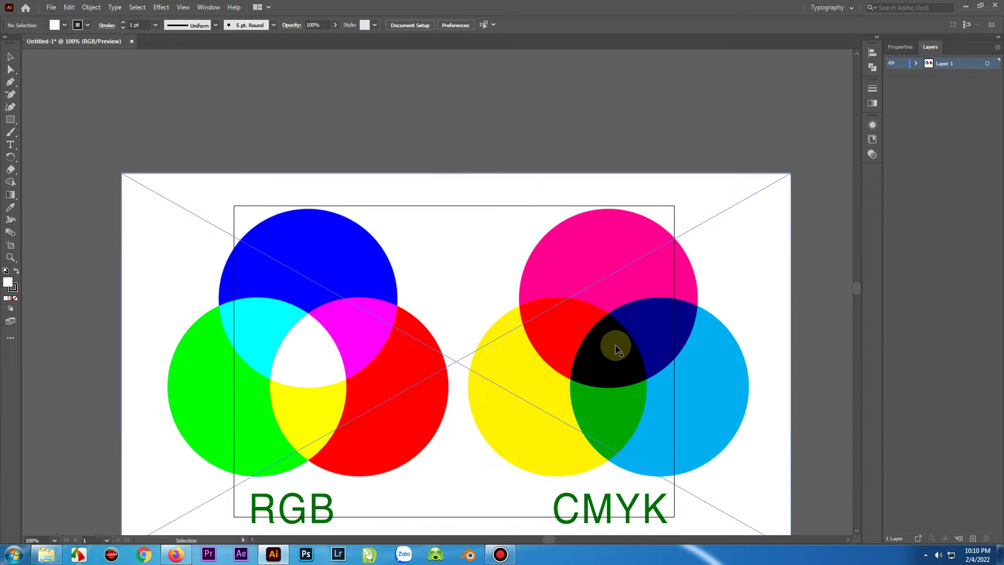
pyautogui.scroll(-3, 618, 351)
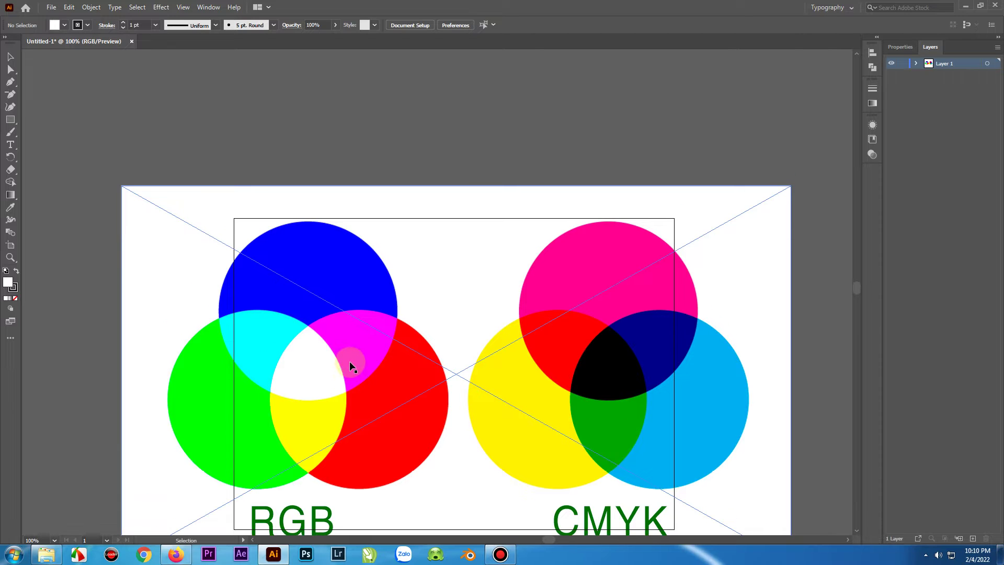
pyautogui.scroll(4, 347, 356)
pyautogui.scroll(-5, 551, 383)
# Step: Center the placed comparison image on the artboard at X 14.85 cm, Y 10.5 cm
pyautogui.click(552, 386)
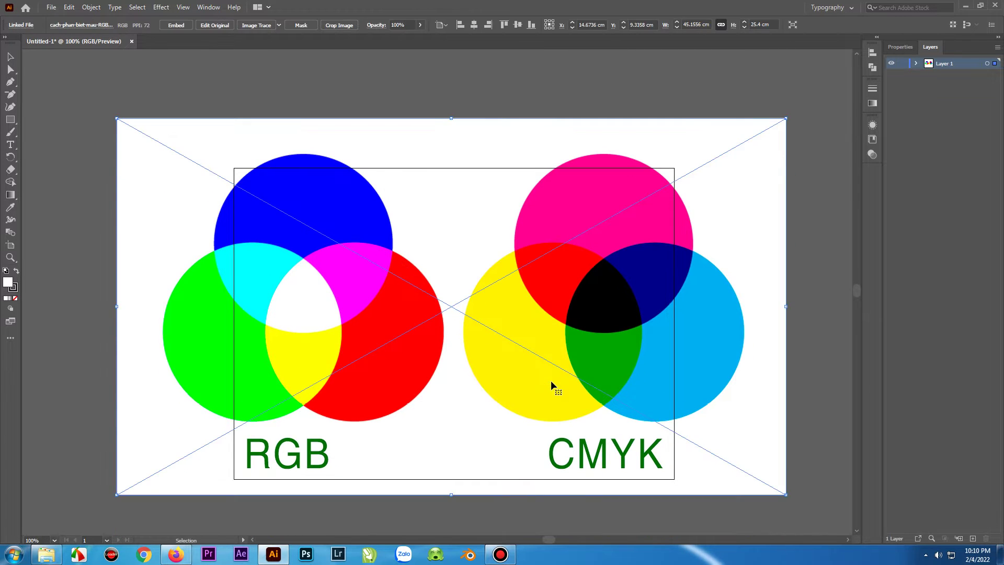
pyautogui.moveTo(551, 385); pyautogui.dragTo(553, 402)
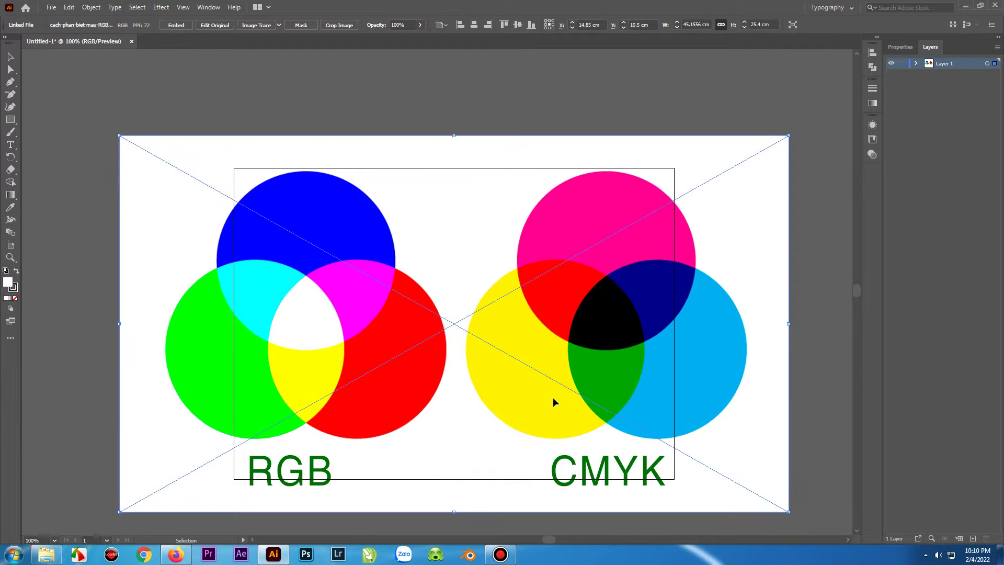
pyautogui.scroll(4, 553, 402)
pyautogui.scroll(6, 553, 402)
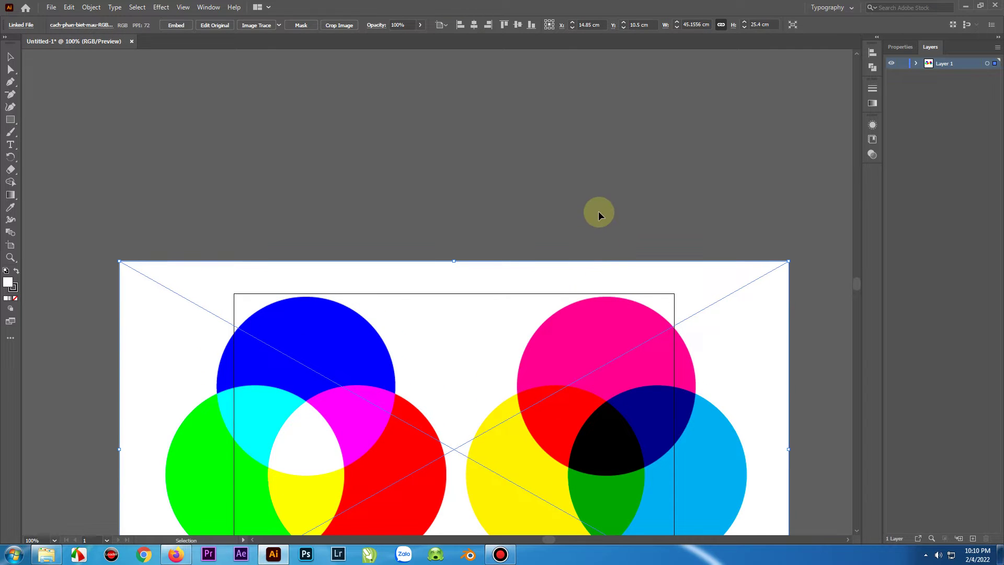
# Step: Examine how the red, green and blue circles overlap in the RGB diagram of the placed comparison image
pyautogui.scroll(-9, 622, 295)
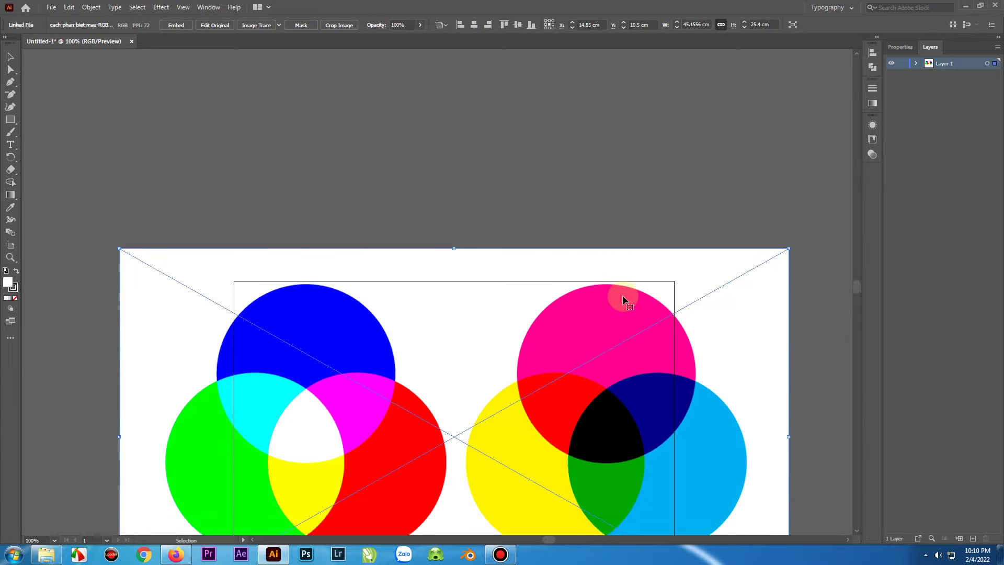
pyautogui.scroll(8, 343, 343)
pyautogui.scroll(-5, 429, 195)
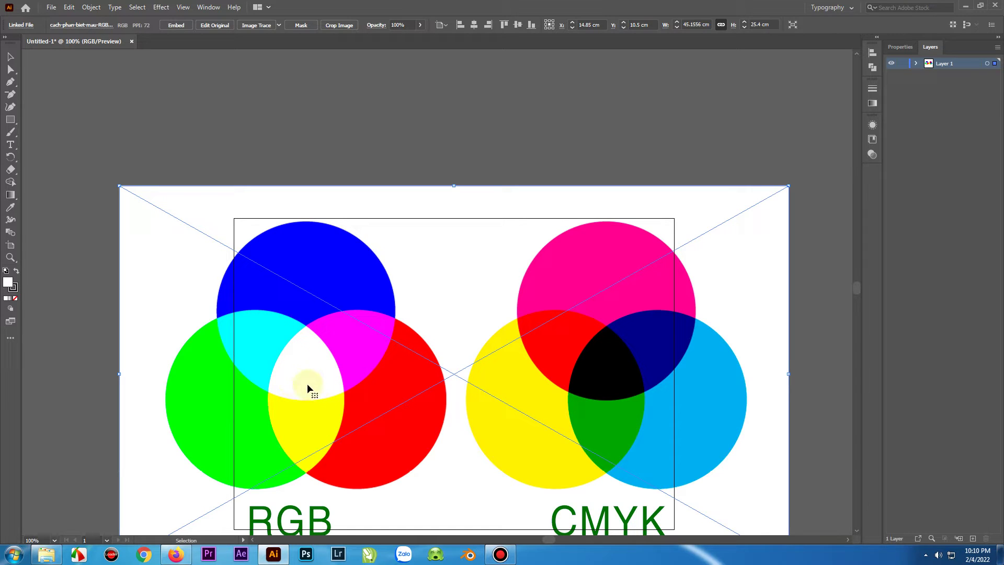
pyautogui.scroll(-4, 312, 391)
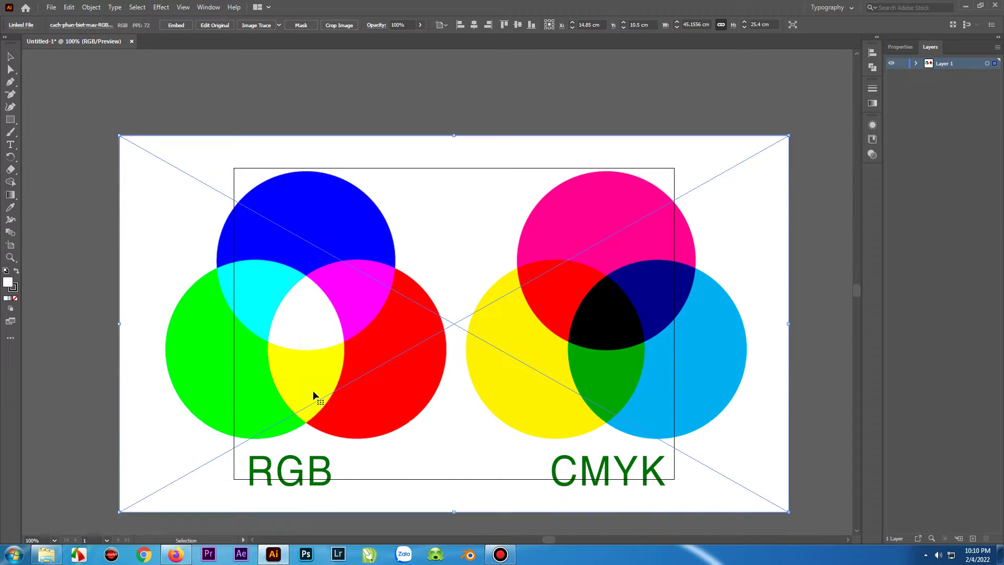
pyautogui.scroll(9, 309, 336)
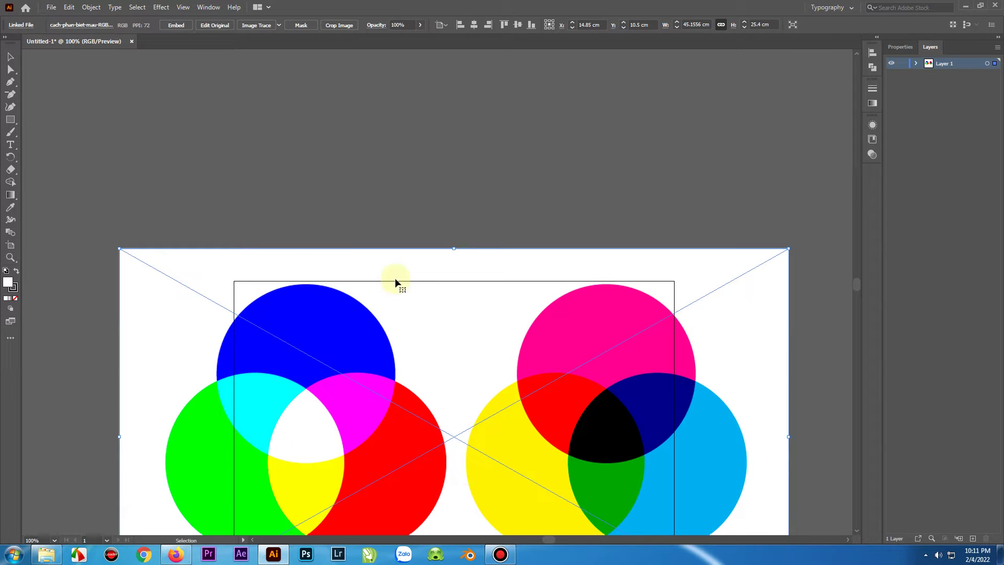
pyautogui.scroll(-4, 362, 347)
pyautogui.scroll(-3, 337, 392)
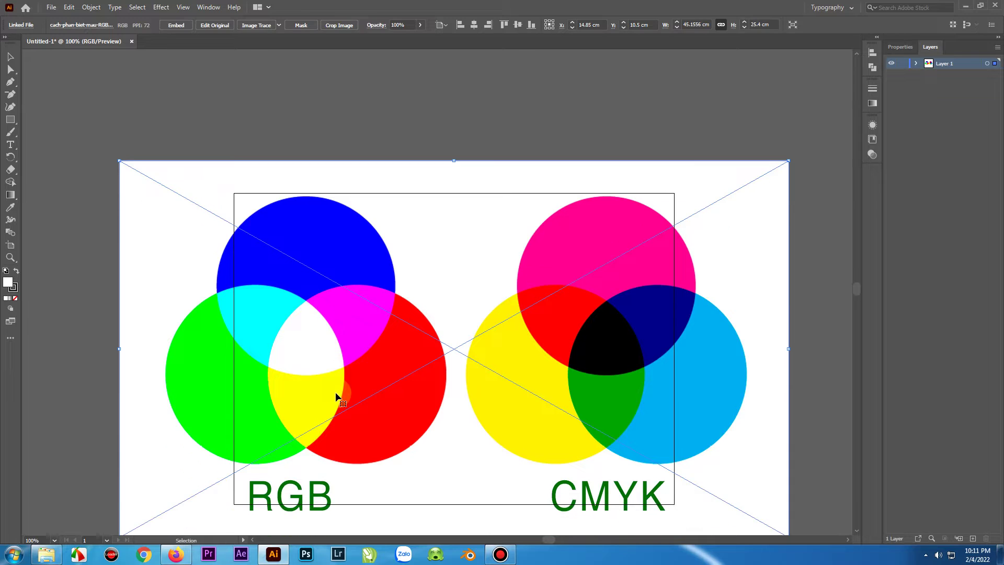
pyautogui.scroll(5, 336, 394)
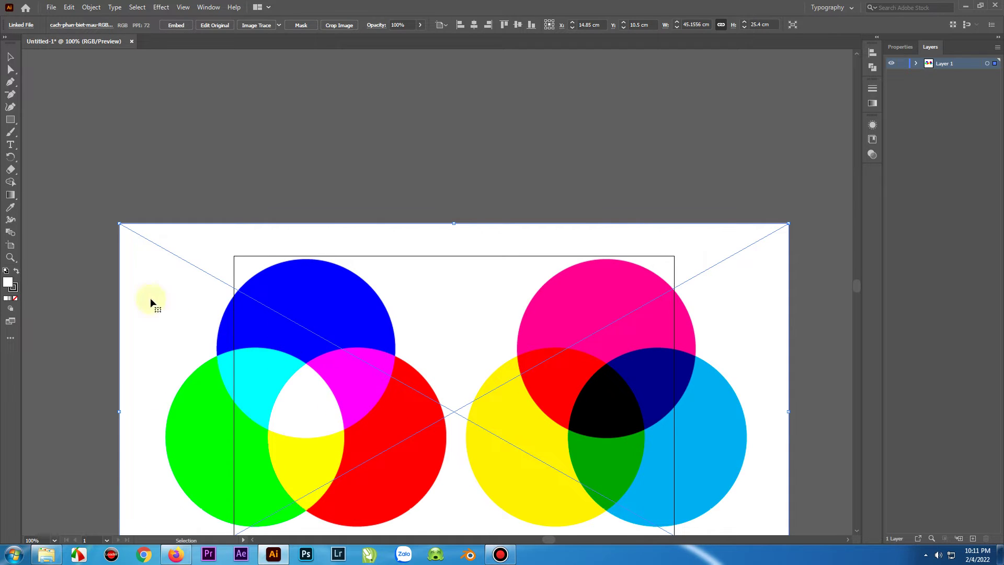
pyautogui.scroll(-4, 393, 440)
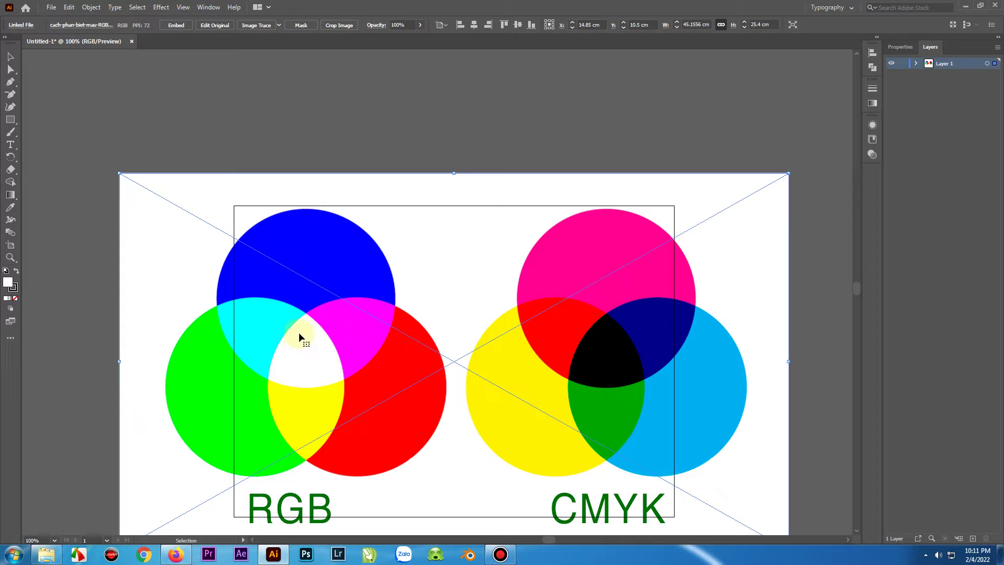
pyautogui.scroll(-4, 318, 400)
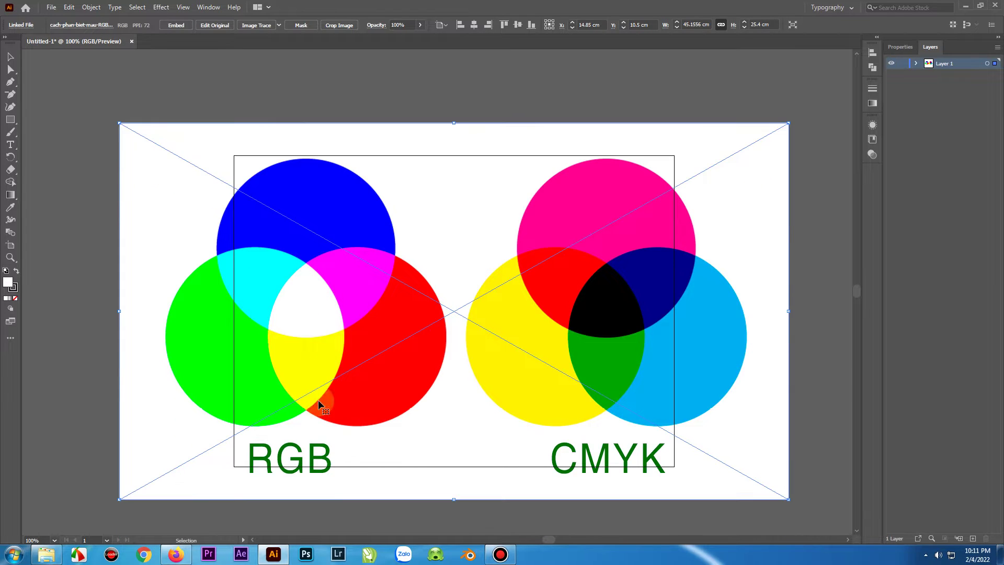
pyautogui.scroll(3, 335, 371)
pyautogui.scroll(2, 330, 380)
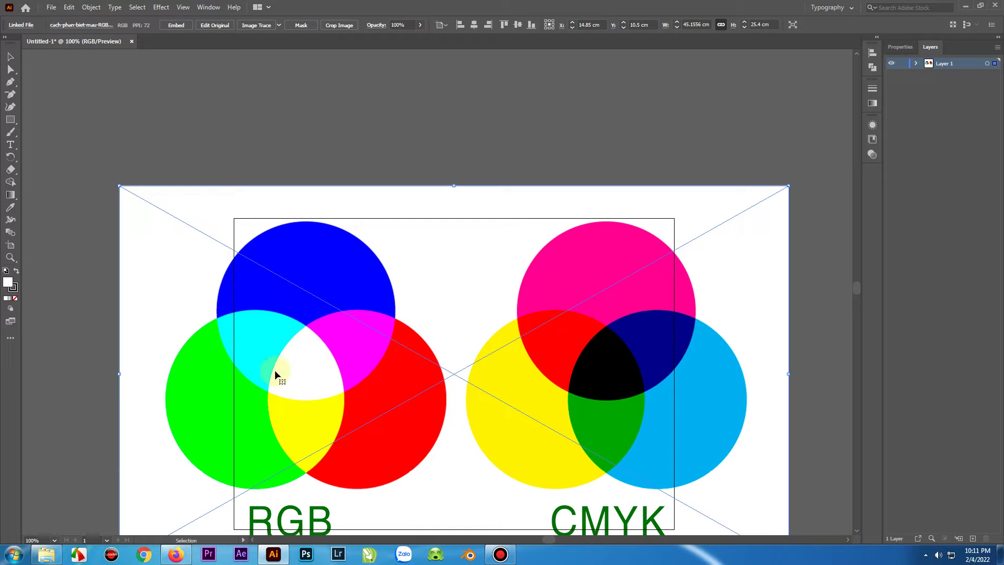
pyautogui.scroll(-3, 305, 376)
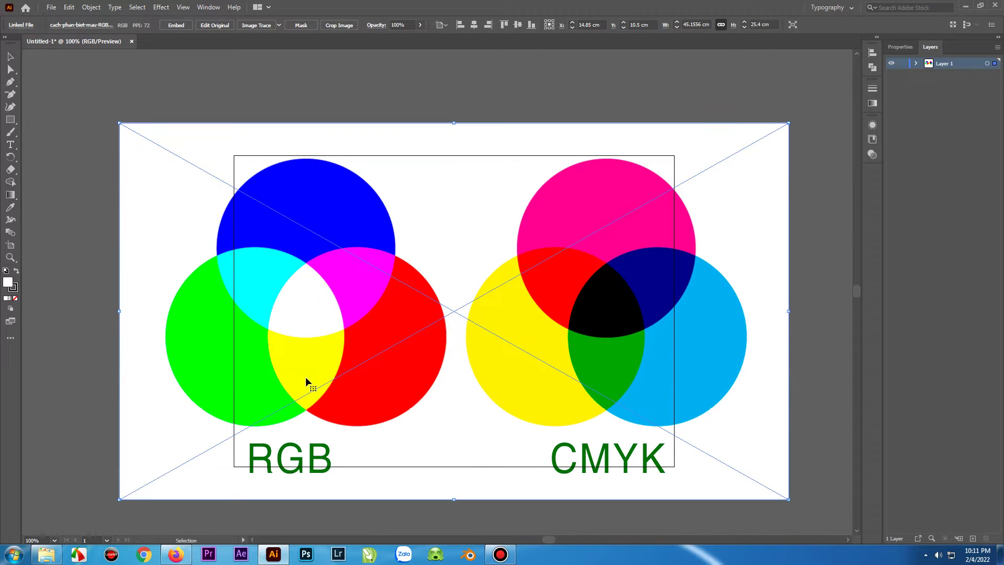
pyautogui.scroll(2, 305, 376)
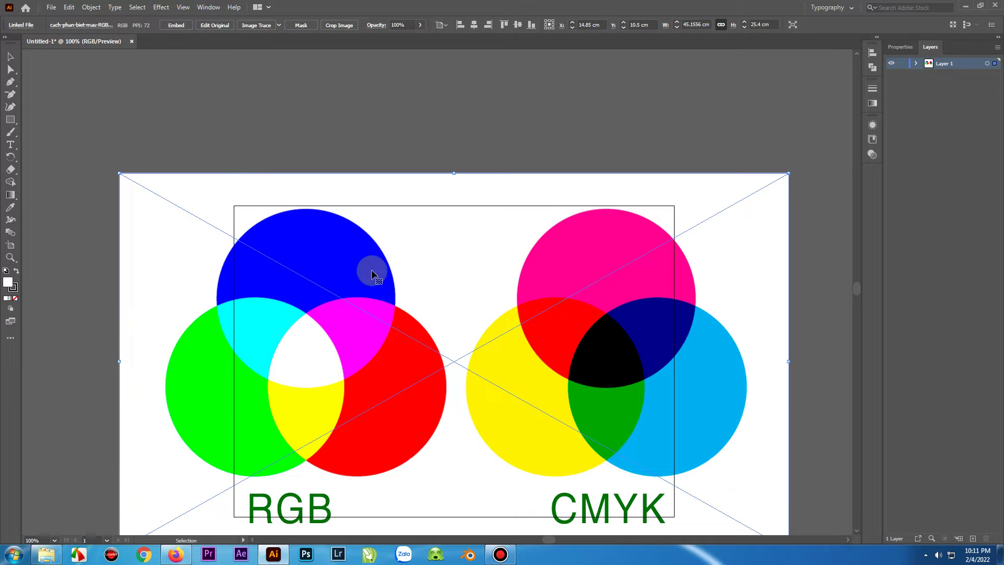
pyautogui.scroll(1, 340, 287)
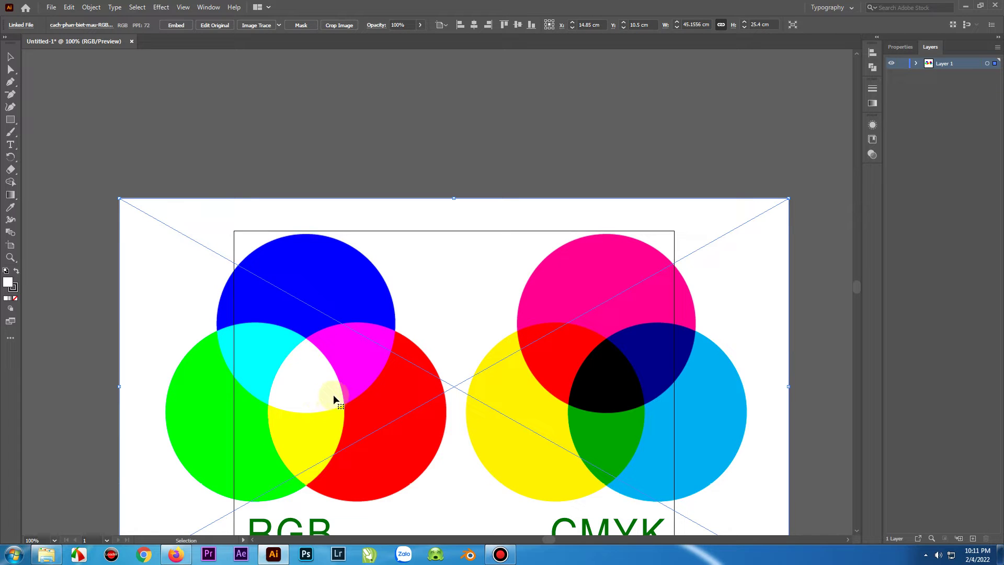
pyautogui.scroll(-3, 306, 371)
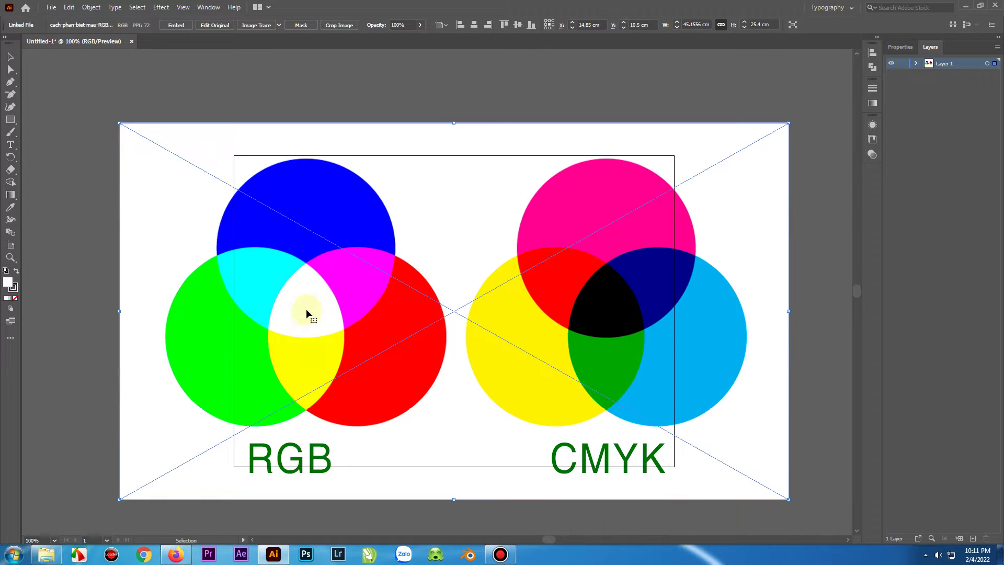
pyautogui.scroll(2, 315, 328)
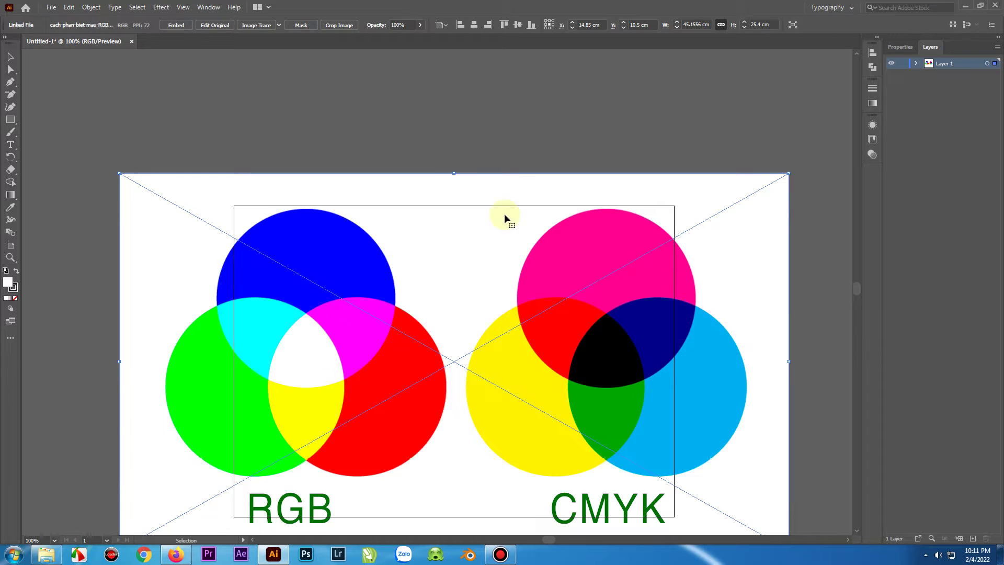
pyautogui.scroll(2, 435, 243)
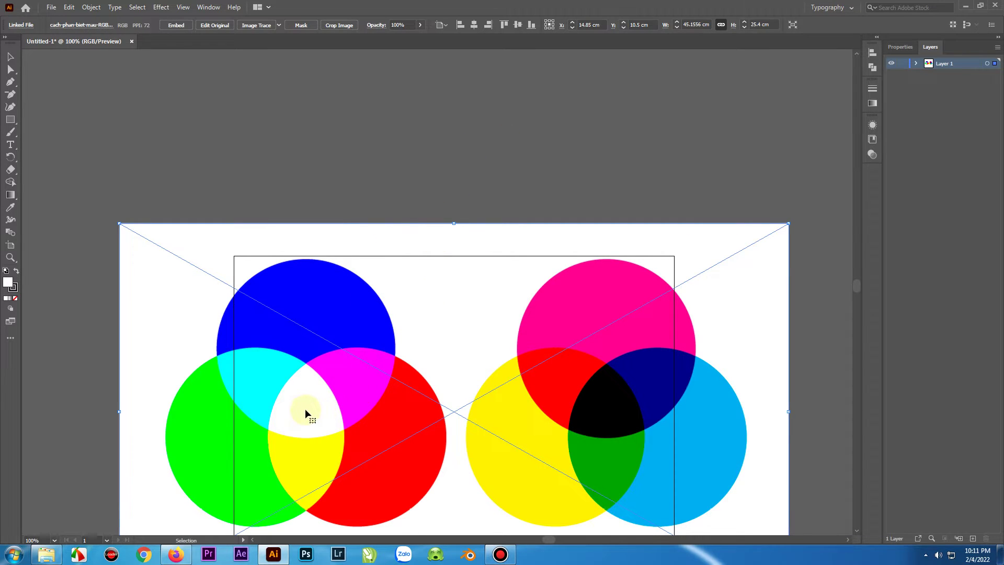
pyautogui.scroll(-2, 307, 410)
pyautogui.scroll(3, 309, 410)
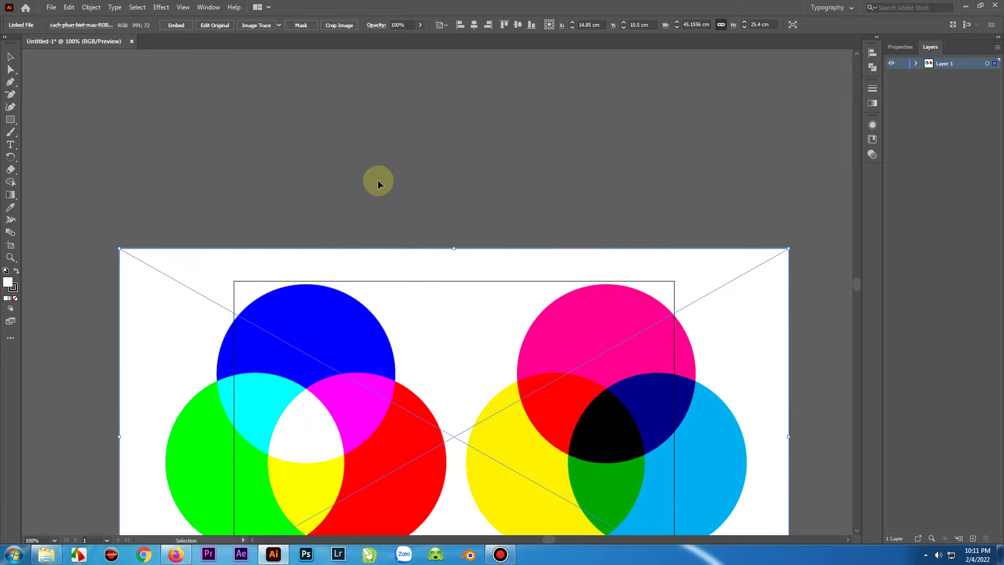
pyautogui.scroll(2, 471, 214)
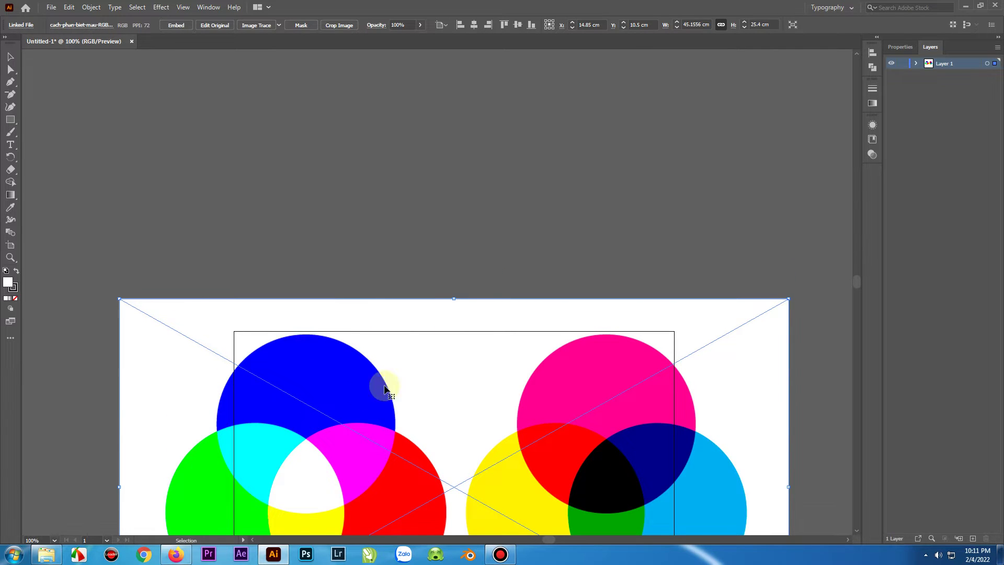
pyautogui.scroll(-3, 370, 385)
pyautogui.scroll(-2, 302, 411)
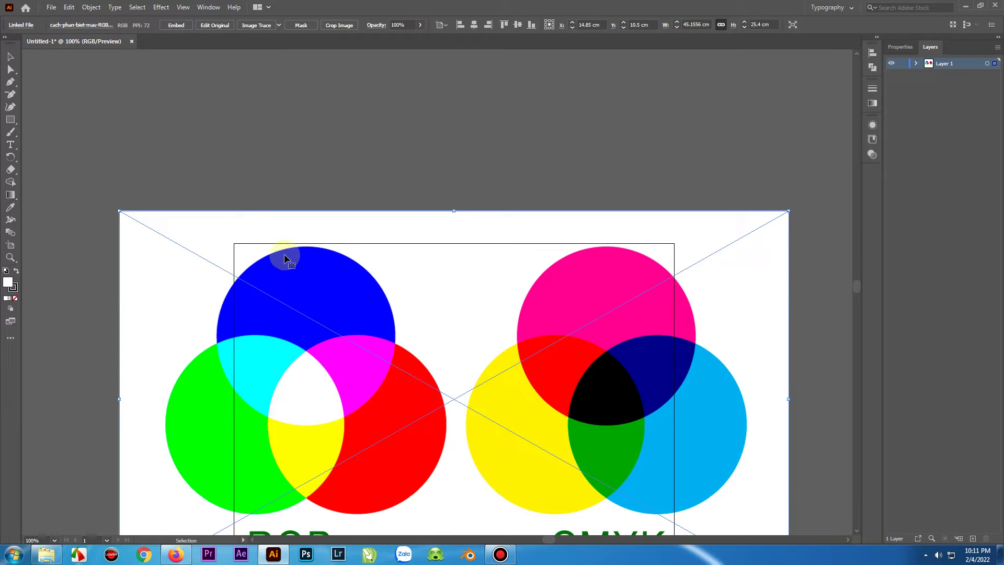
pyautogui.scroll(-2, 394, 434)
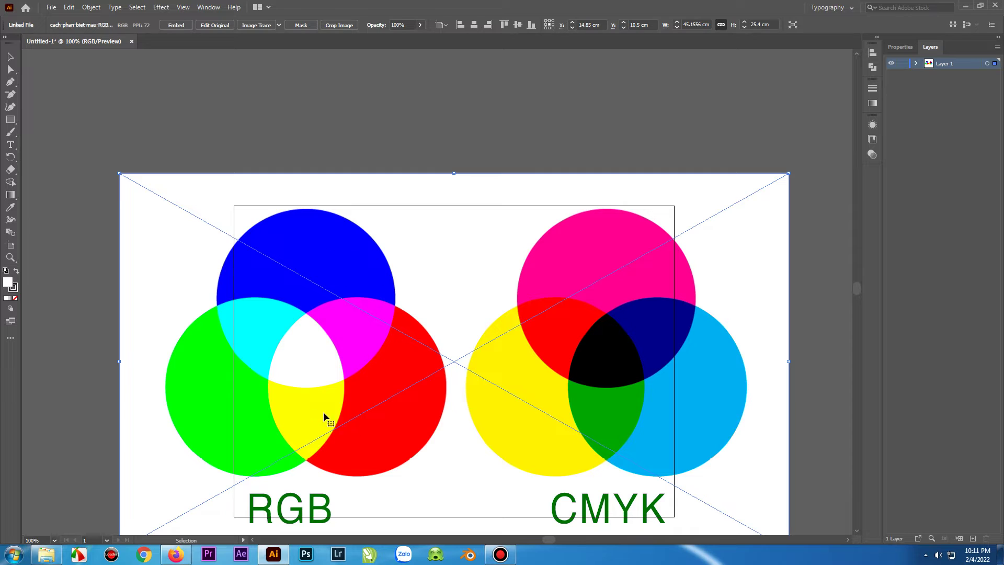
pyautogui.scroll(3, 323, 443)
pyautogui.scroll(-3, 310, 413)
pyautogui.scroll(3, 312, 419)
pyautogui.scroll(-3, 361, 447)
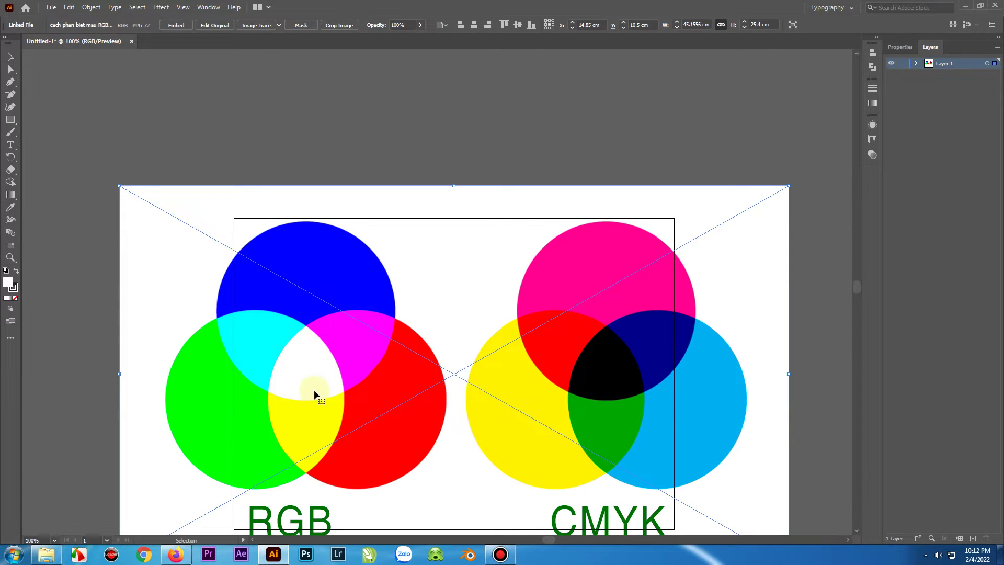
pyautogui.scroll(8, 315, 393)
pyautogui.scroll(-5, 325, 400)
pyautogui.scroll(-4, 326, 399)
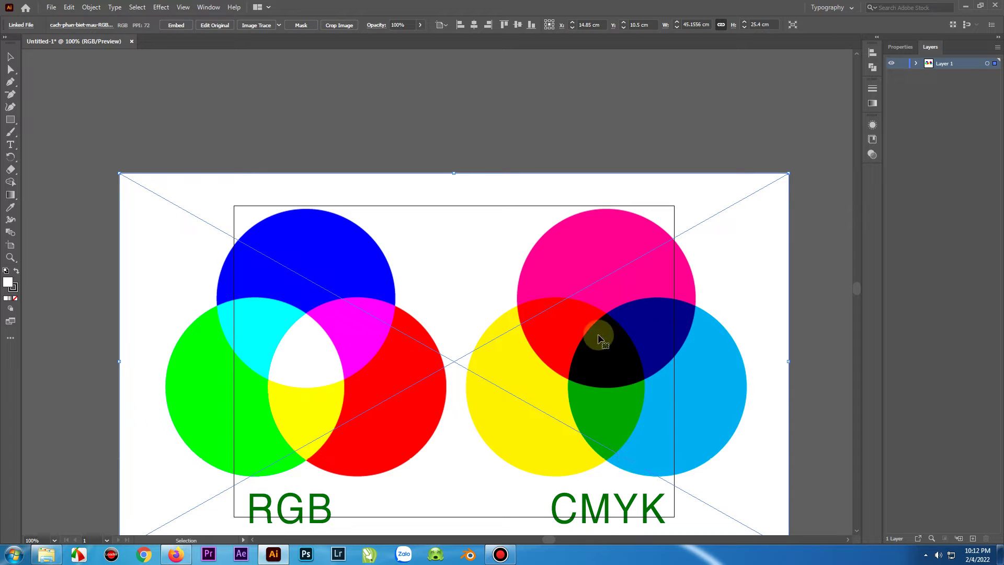
# Step: Examine how the cyan, magenta and yellow circles overlap in the CMYK diagram and compare it with the RGB one
pyautogui.scroll(2, 632, 387)
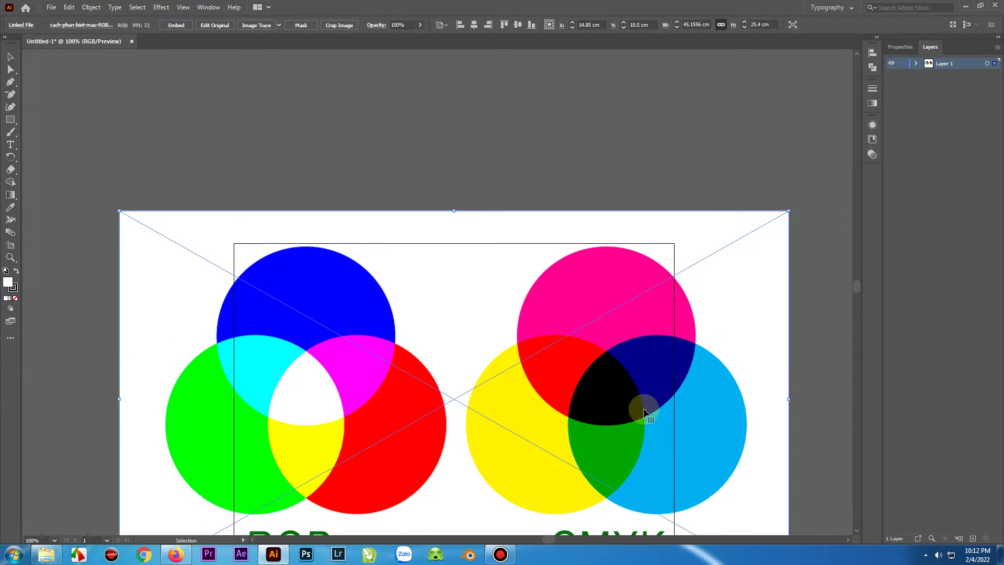
pyautogui.scroll(2, 641, 407)
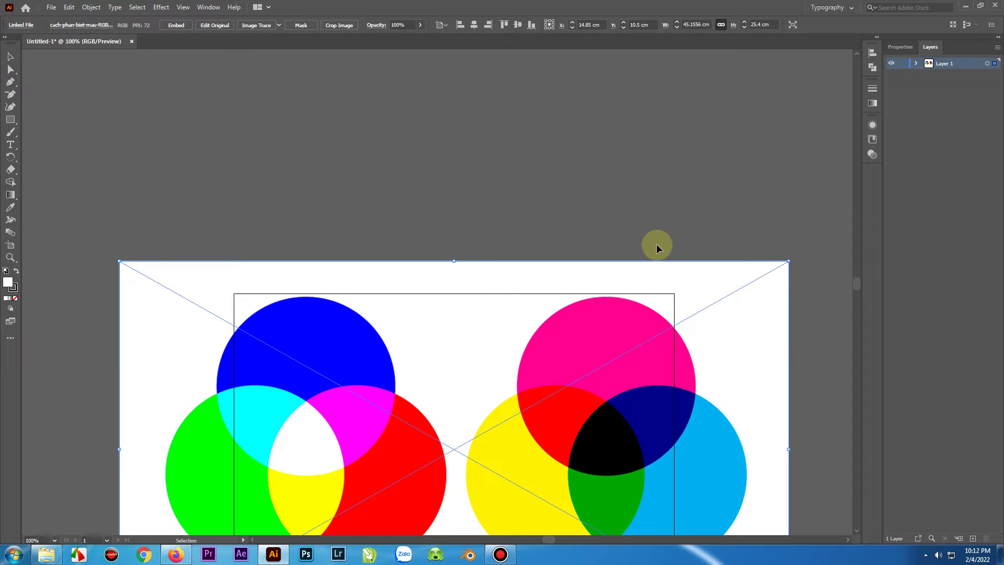
pyautogui.scroll(-3, 636, 393)
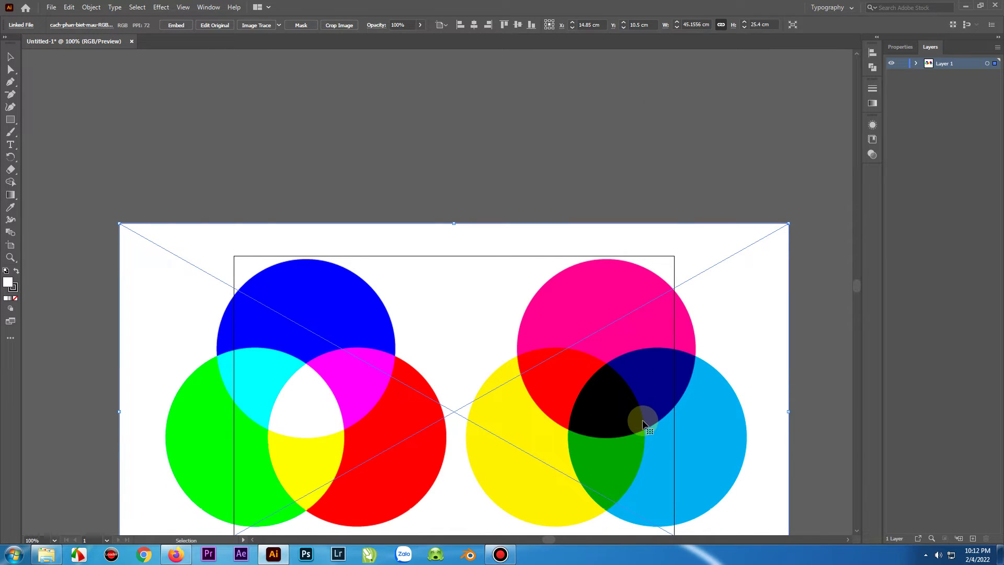
pyautogui.scroll(-3, 617, 421)
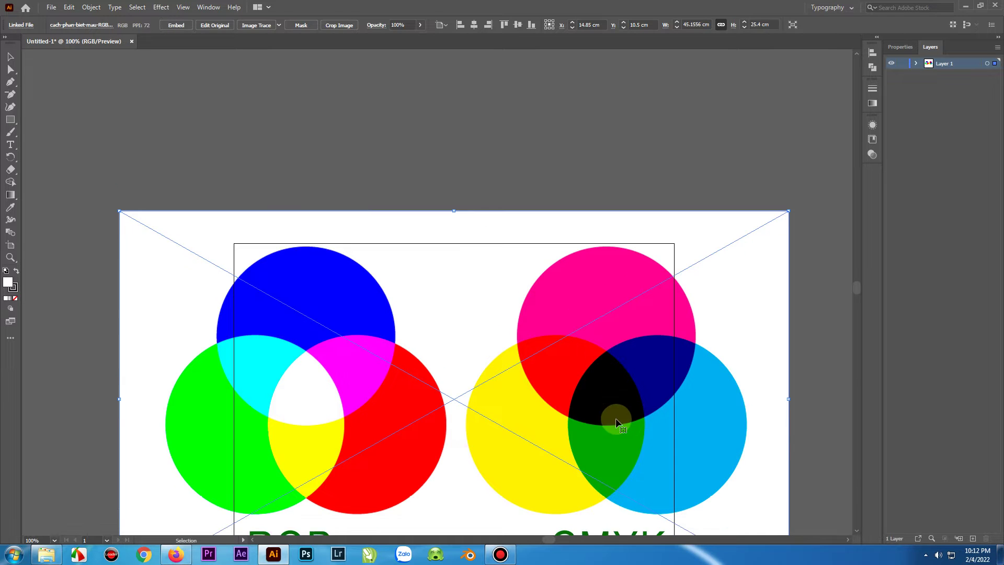
pyautogui.scroll(-2, 616, 418)
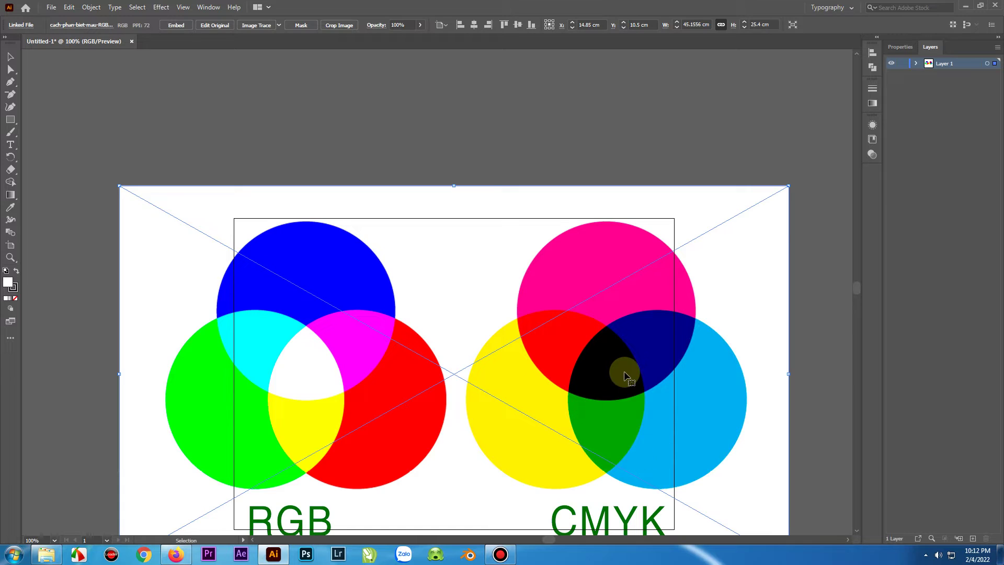
pyautogui.scroll(3, 621, 388)
pyautogui.scroll(-3, 617, 407)
pyautogui.scroll(3, 616, 407)
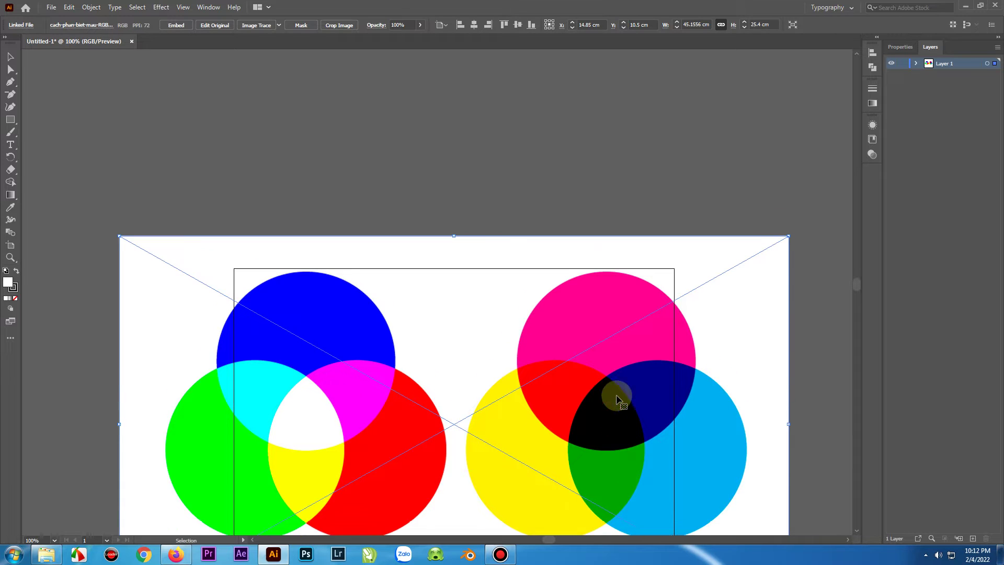
pyautogui.scroll(-2, 618, 415)
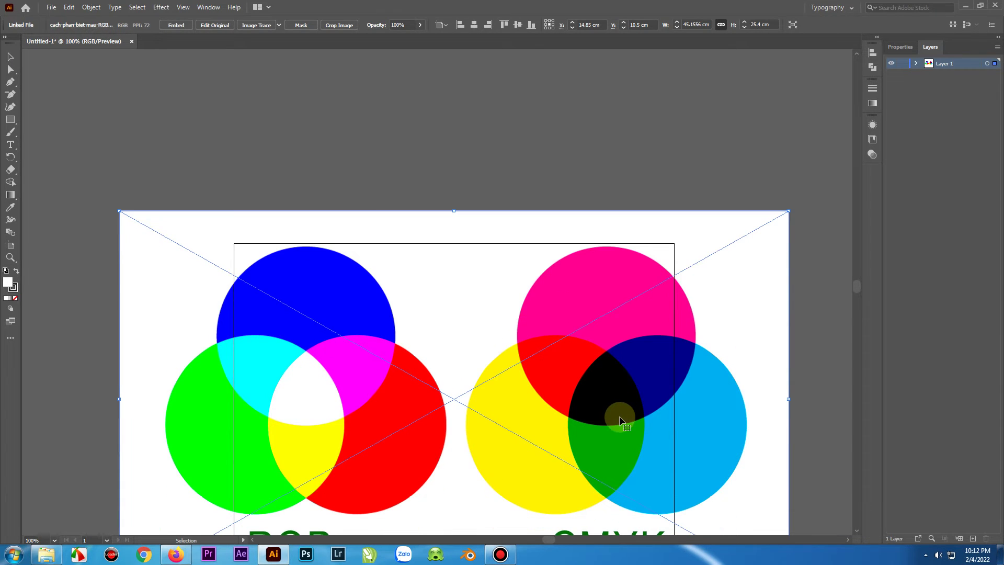
pyautogui.scroll(2, 619, 423)
pyautogui.scroll(-3, 621, 424)
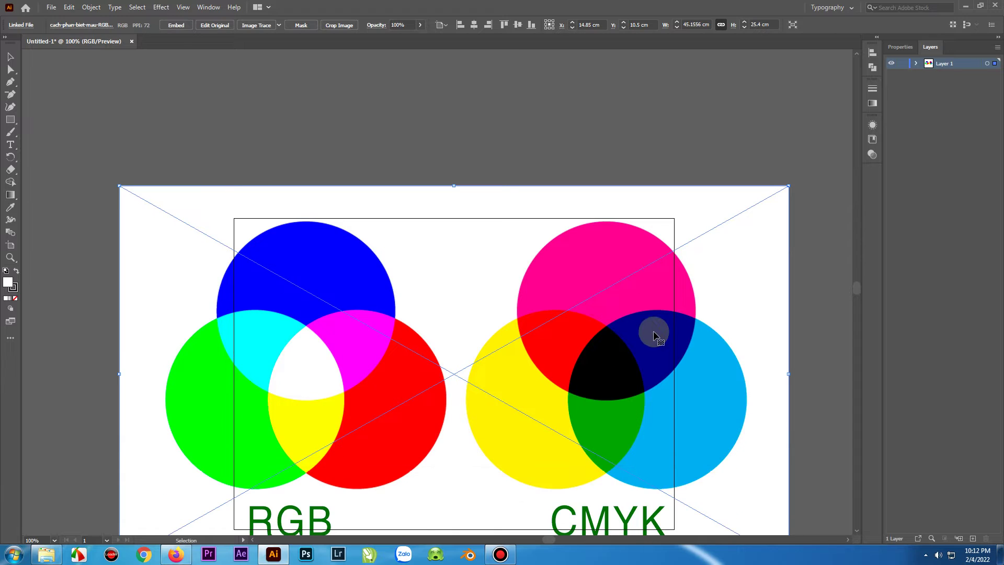
pyautogui.scroll(-3, 648, 368)
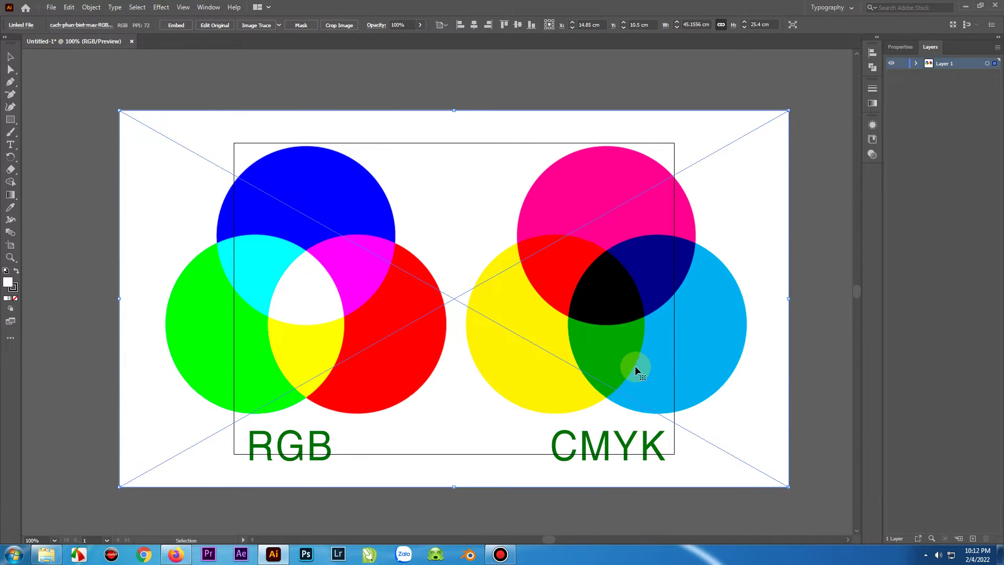
pyautogui.scroll(2, 635, 366)
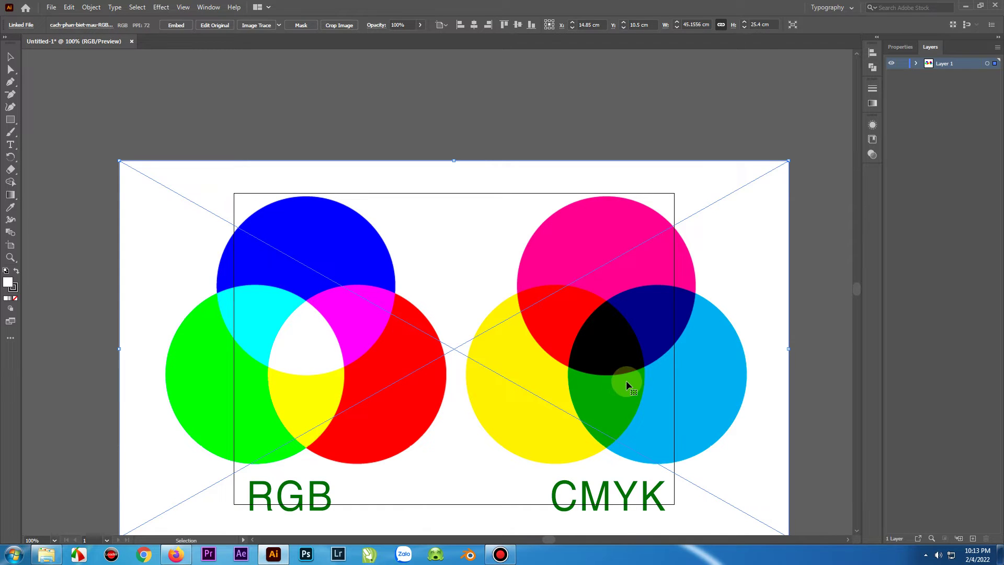
pyautogui.scroll(1, 626, 381)
pyautogui.scroll(-1, 619, 397)
pyautogui.scroll(2, 619, 397)
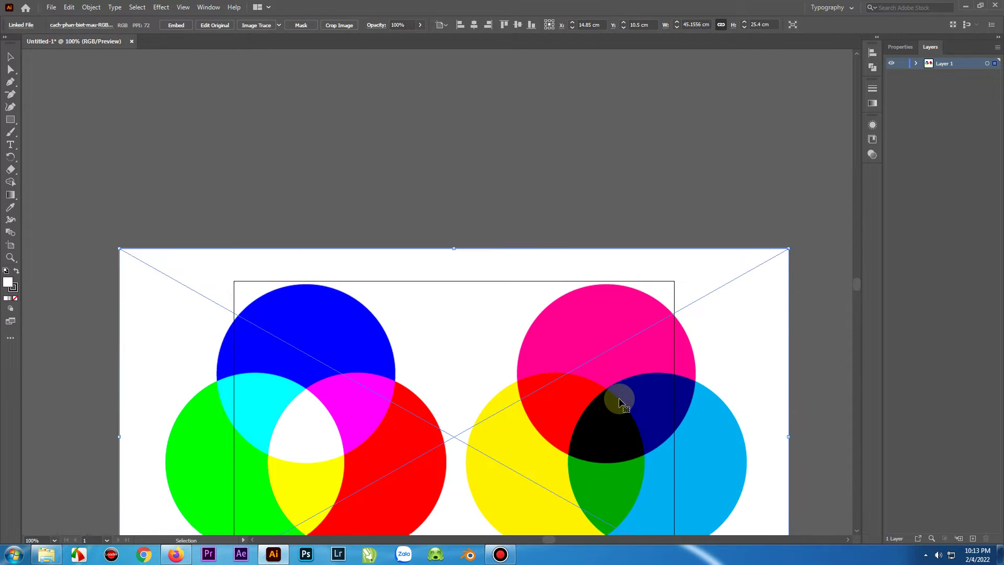
pyautogui.scroll(-1, 619, 403)
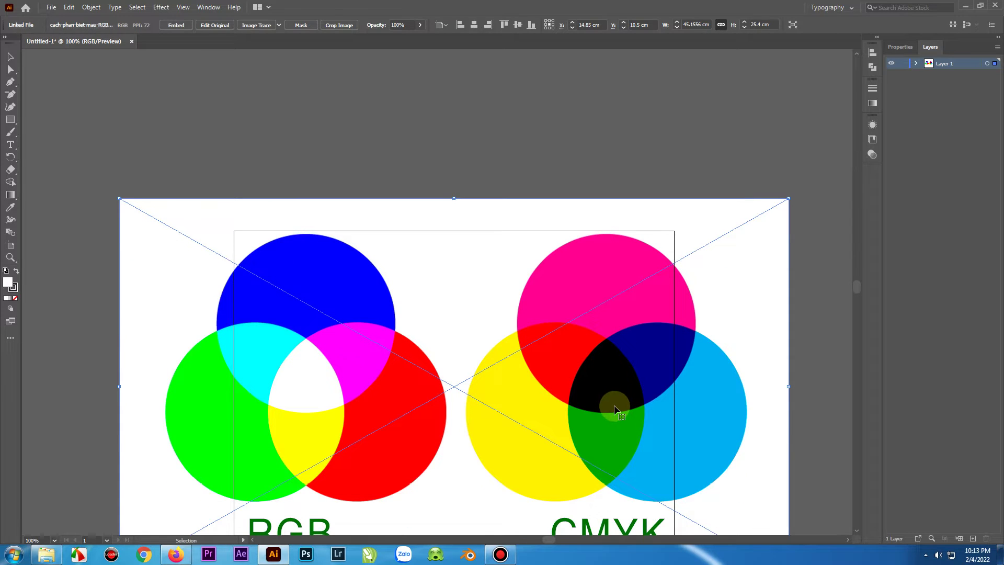
pyautogui.scroll(-3, 616, 407)
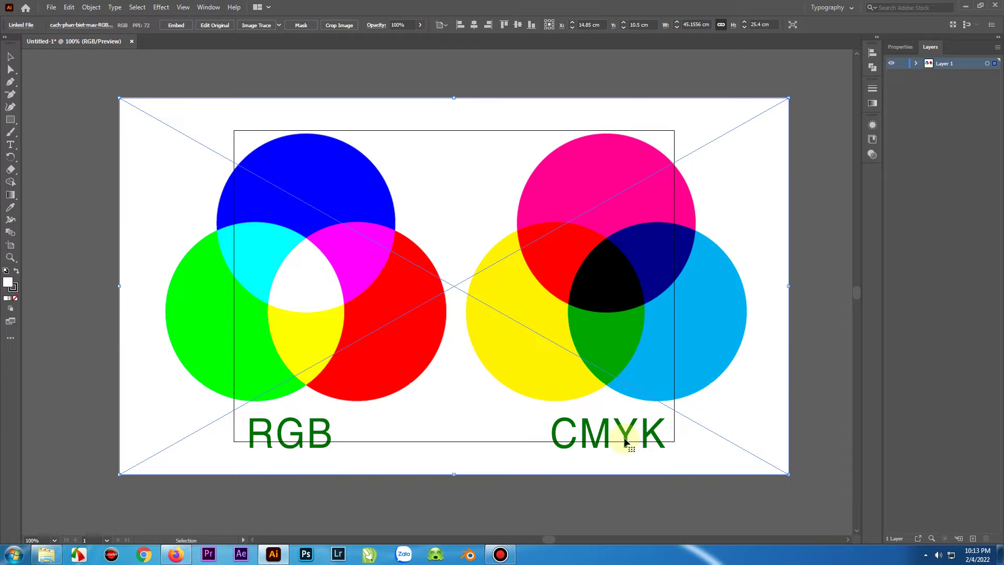
pyautogui.scroll(-1, 625, 443)
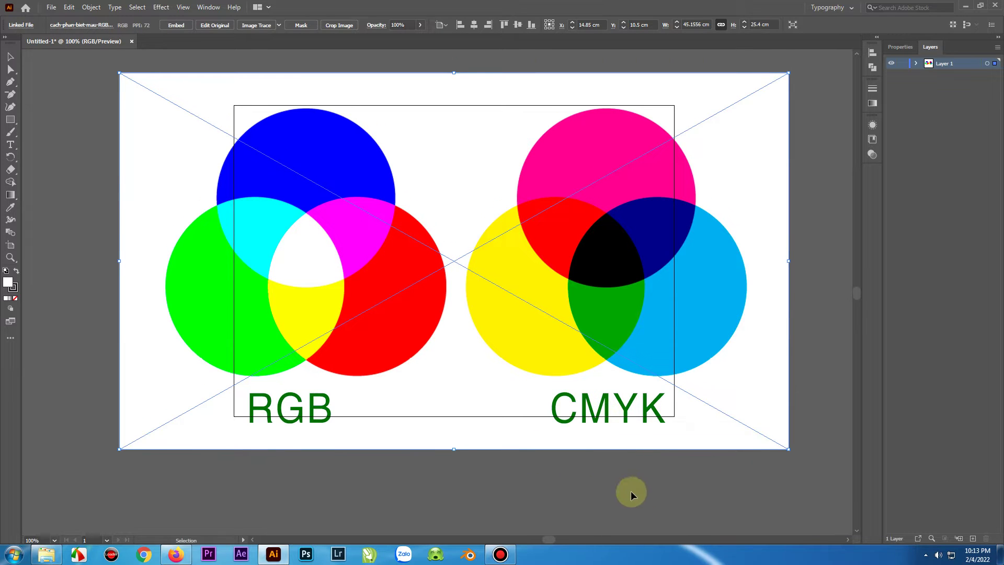
# Step: Examine the pairwise overlaps and the central overlap of the circles in the CMYK diagram of the comparison image
pyautogui.scroll(4, 631, 494)
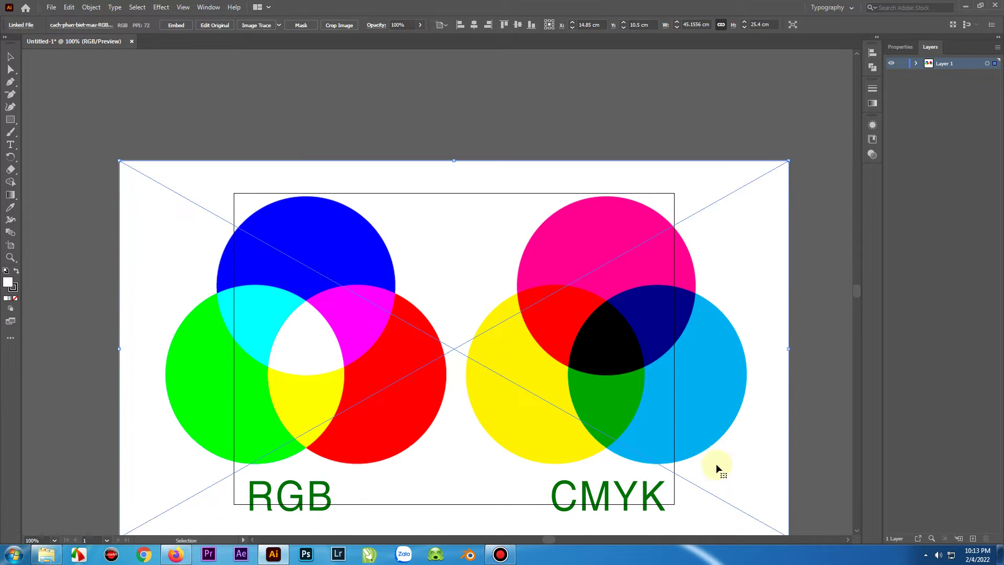
pyautogui.scroll(-5, 716, 464)
pyautogui.scroll(5, 659, 461)
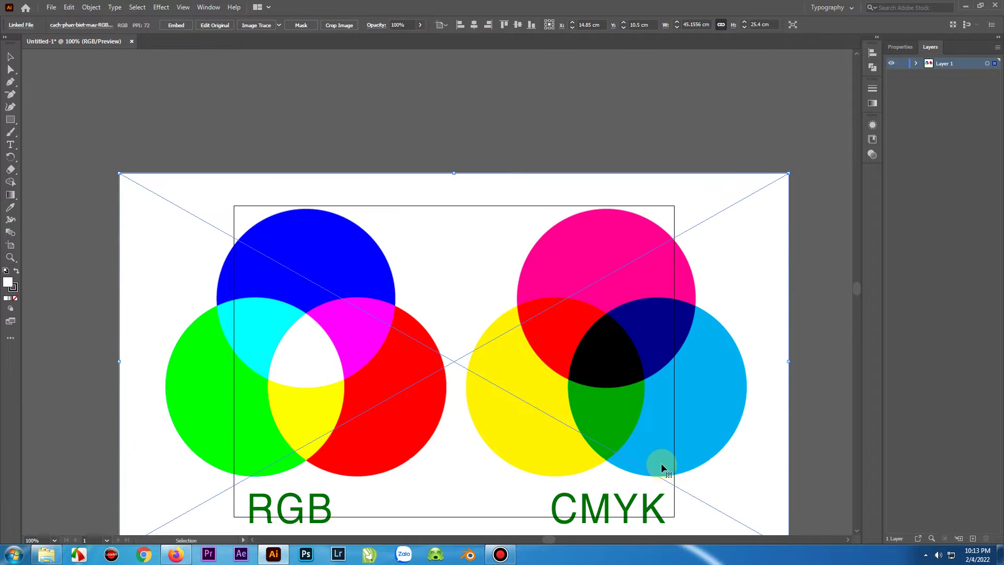
pyautogui.scroll(-2, 654, 443)
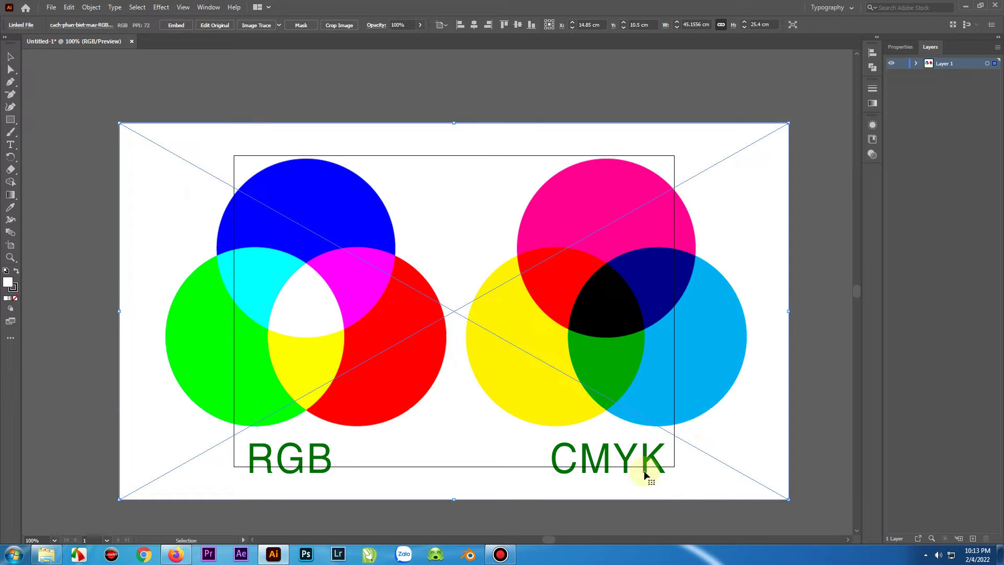
pyautogui.scroll(4, 650, 425)
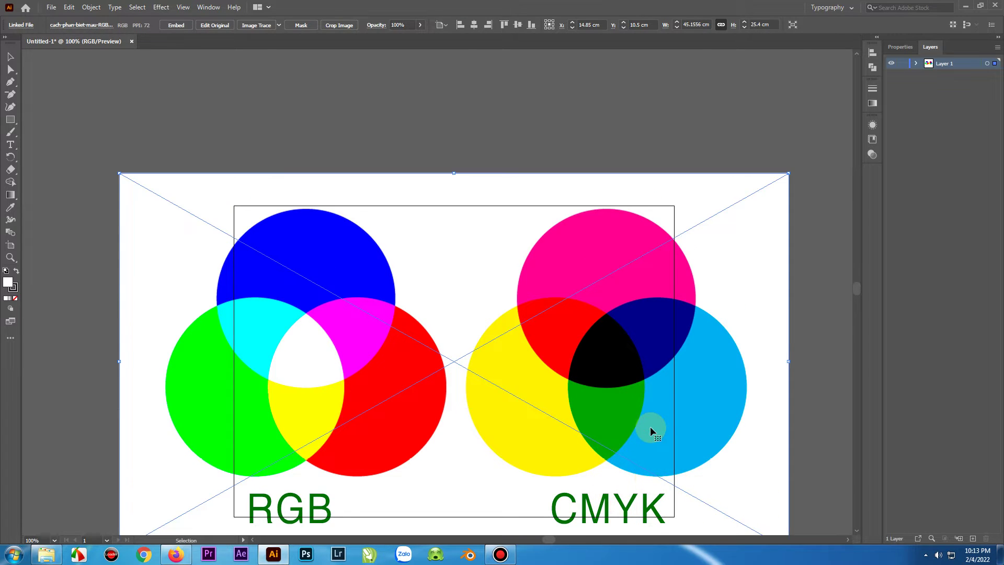
pyautogui.scroll(-2, 635, 441)
pyautogui.scroll(4, 635, 442)
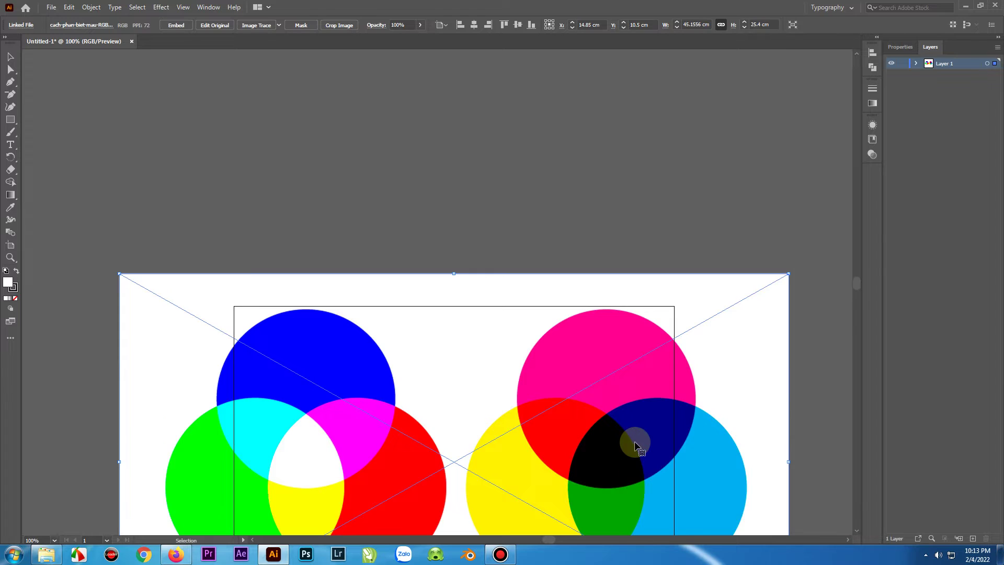
pyautogui.scroll(-6, 634, 443)
pyautogui.scroll(4, 634, 444)
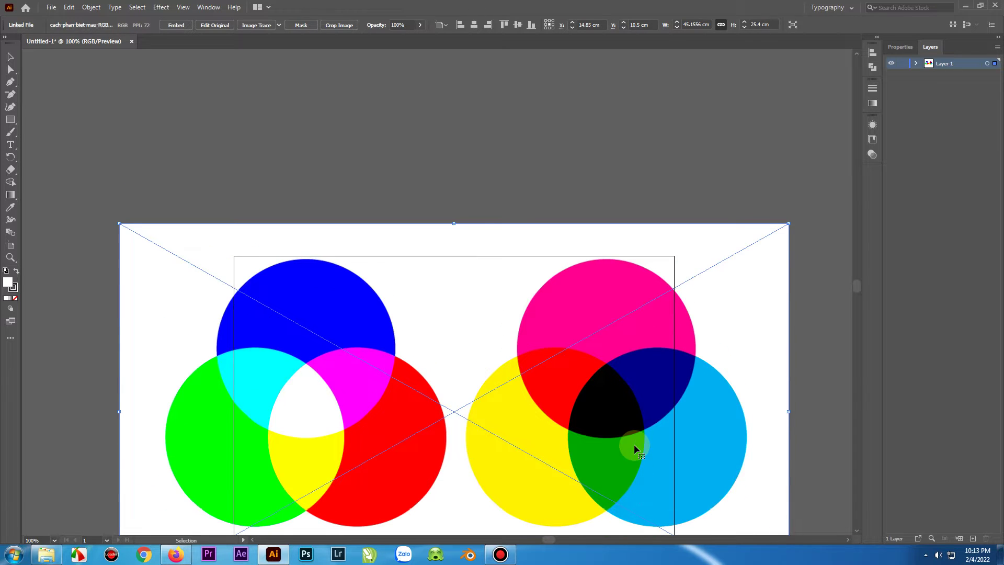
pyautogui.scroll(-2, 611, 397)
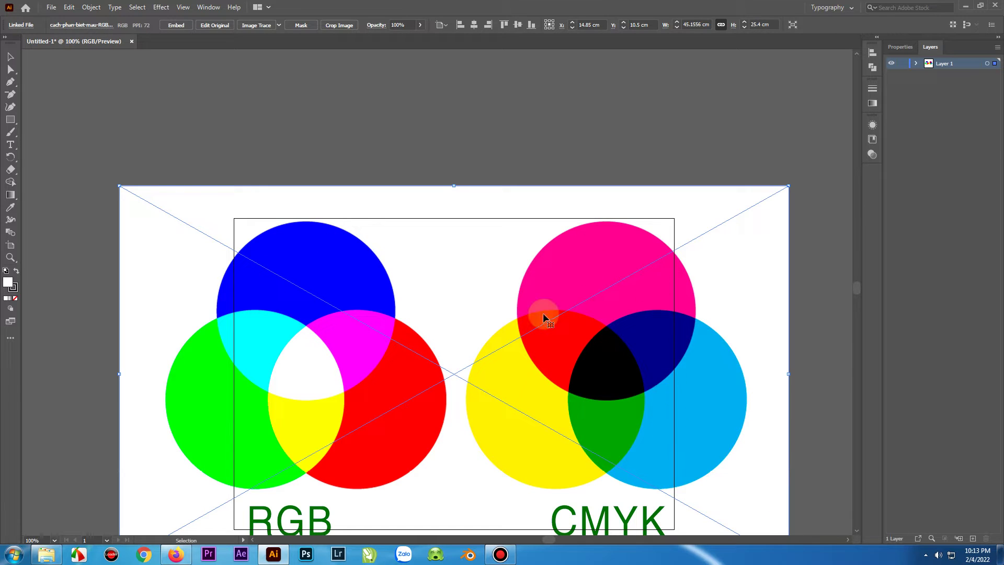
pyautogui.scroll(2, 634, 484)
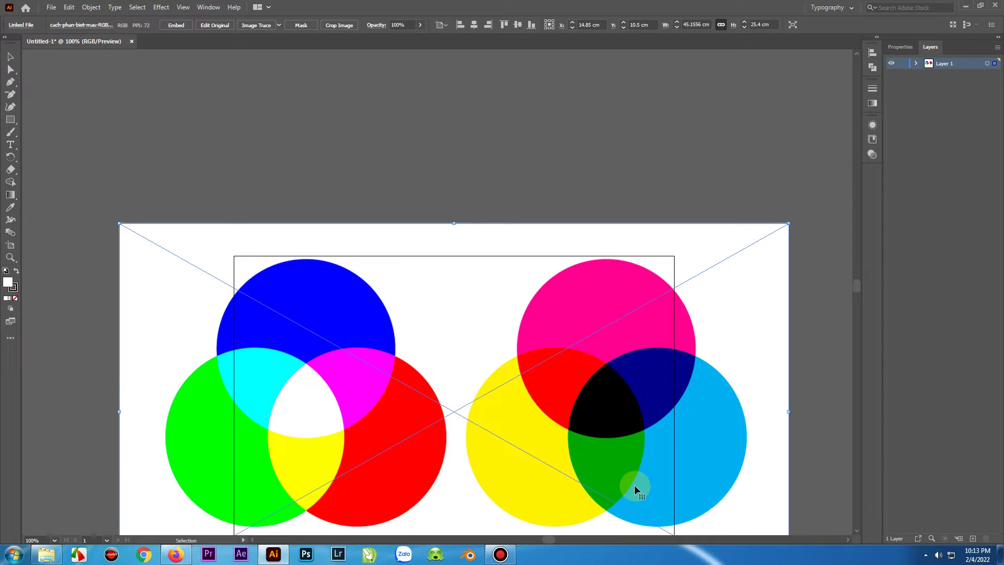
pyautogui.scroll(1, 618, 417)
pyautogui.scroll(-2, 617, 430)
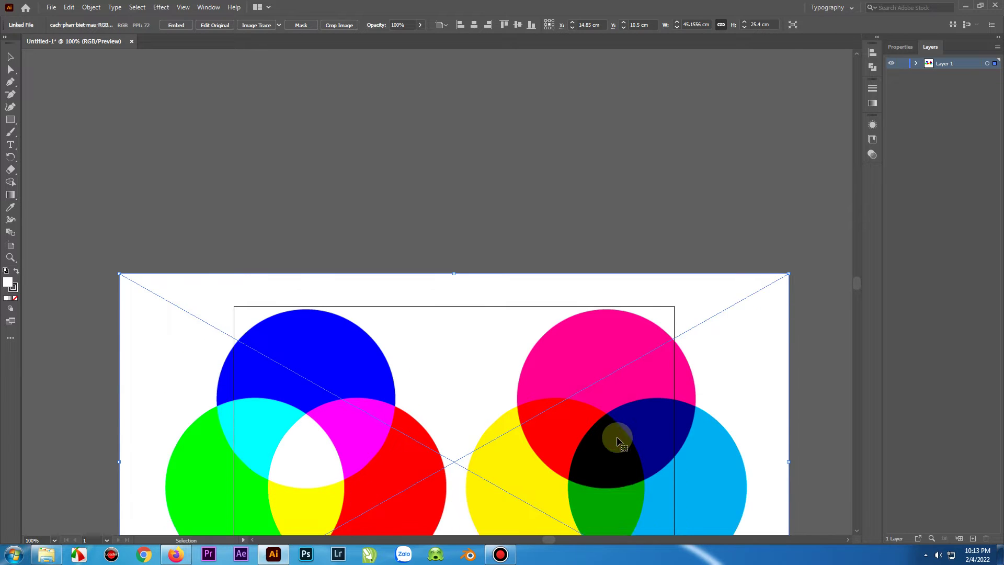
pyautogui.scroll(1, 618, 439)
pyautogui.scroll(-3, 622, 444)
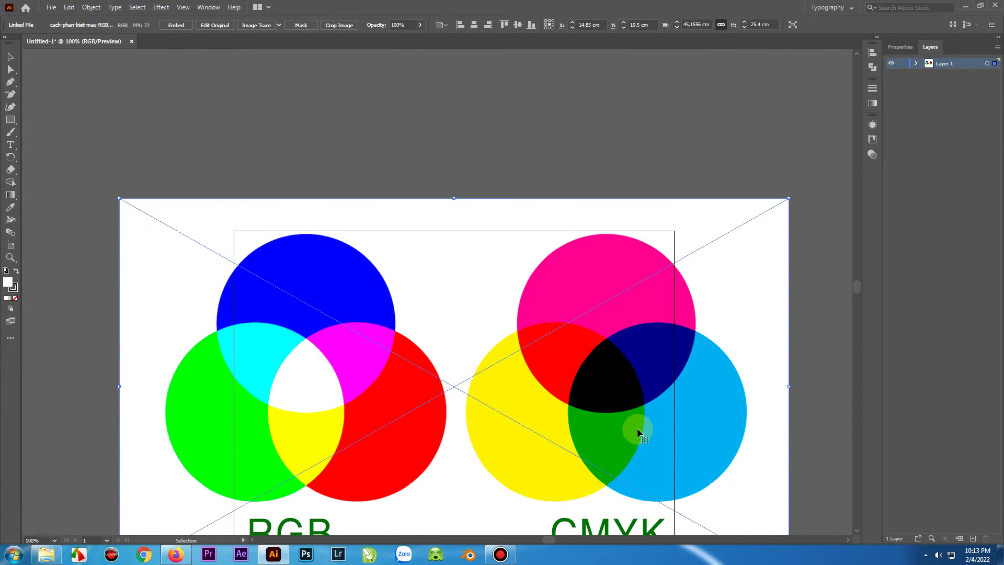
pyautogui.scroll(1, 637, 429)
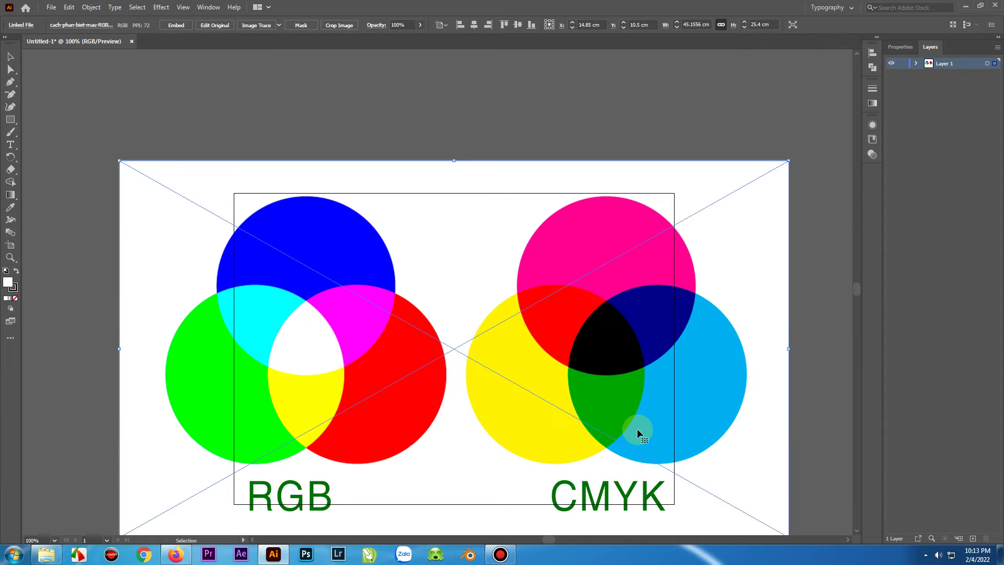
pyautogui.scroll(-2, 606, 489)
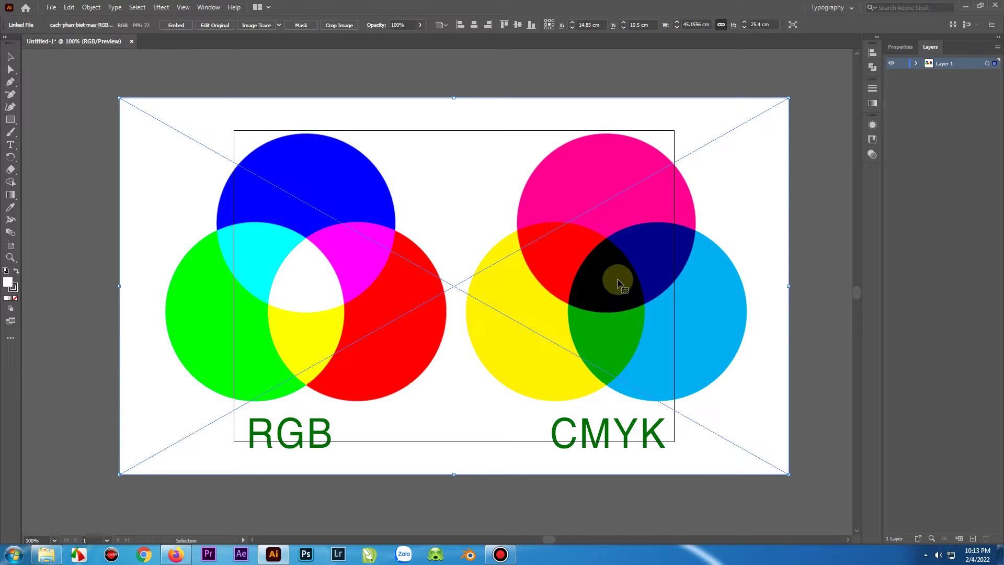
pyautogui.scroll(2, 666, 444)
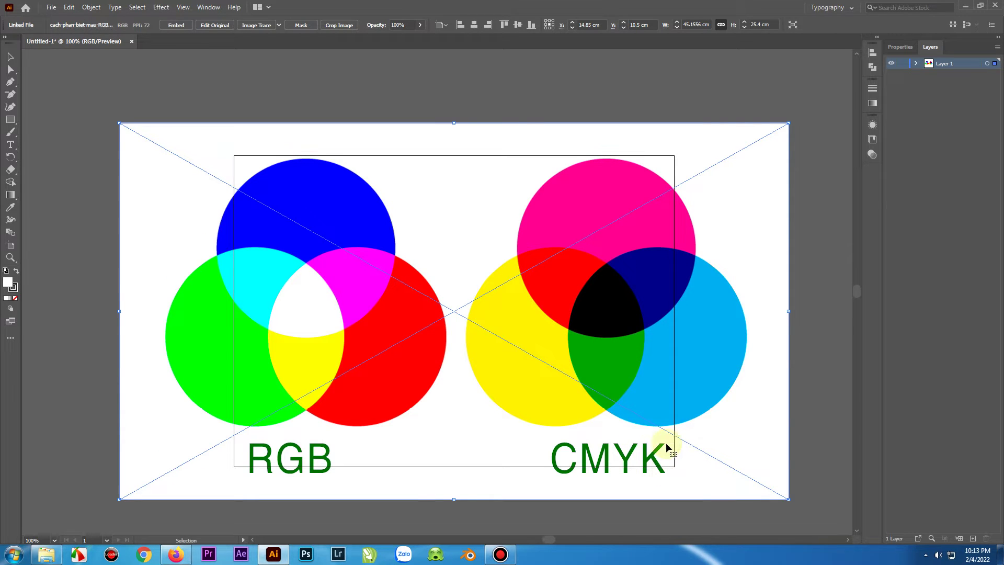
pyautogui.scroll(2, 638, 340)
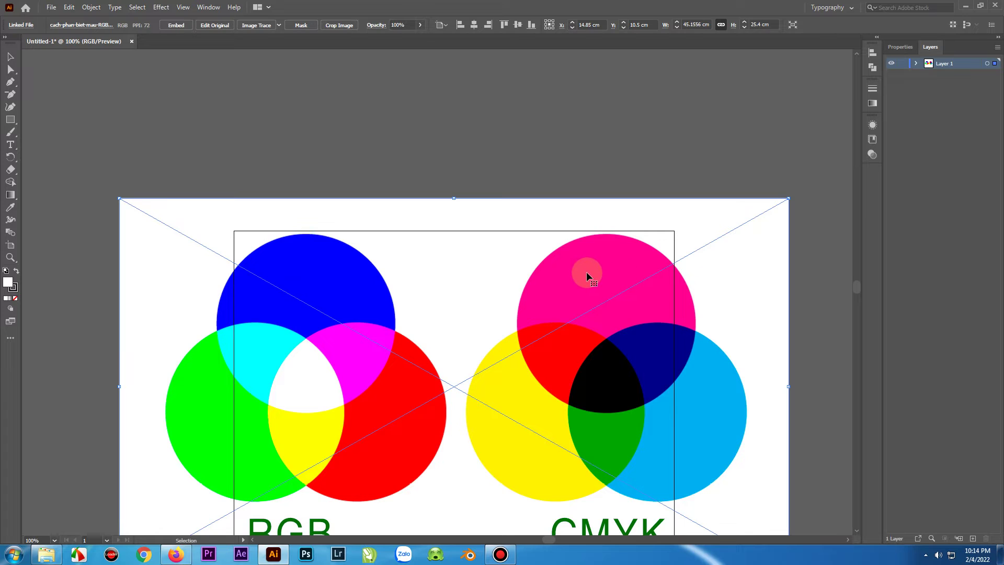
pyautogui.scroll(-2, 577, 356)
pyautogui.scroll(-2, 600, 352)
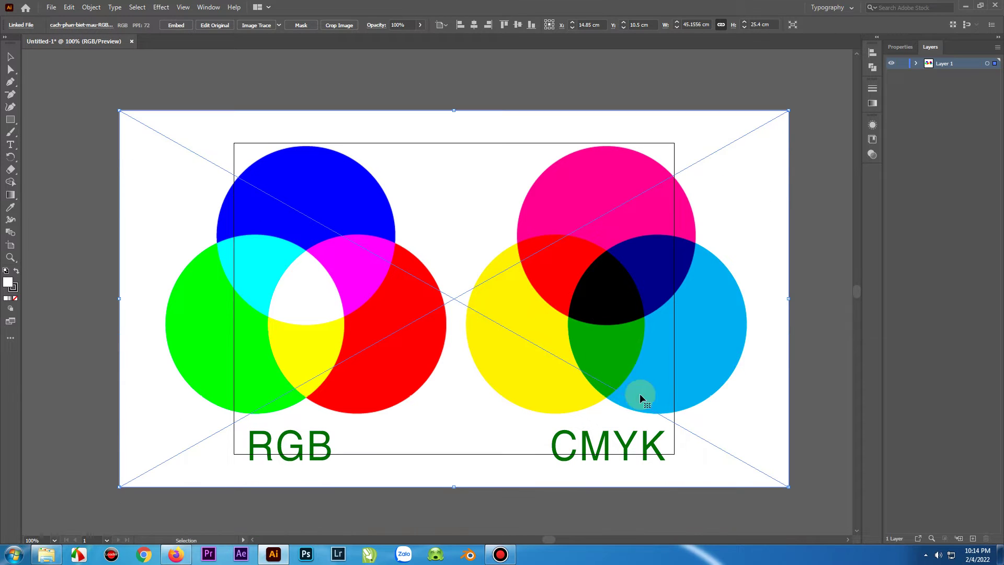
pyautogui.scroll(2, 642, 322)
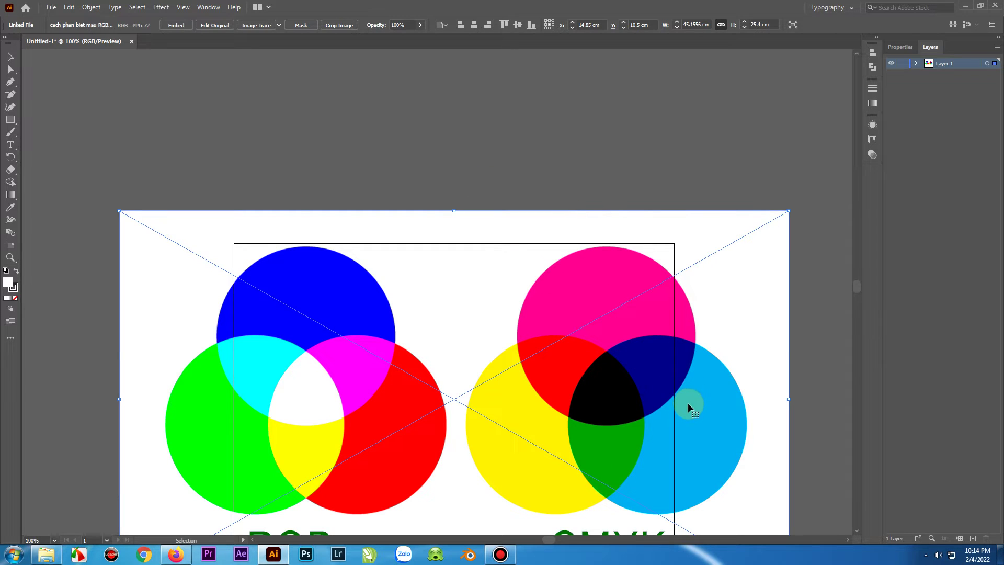
pyautogui.scroll(-1, 688, 402)
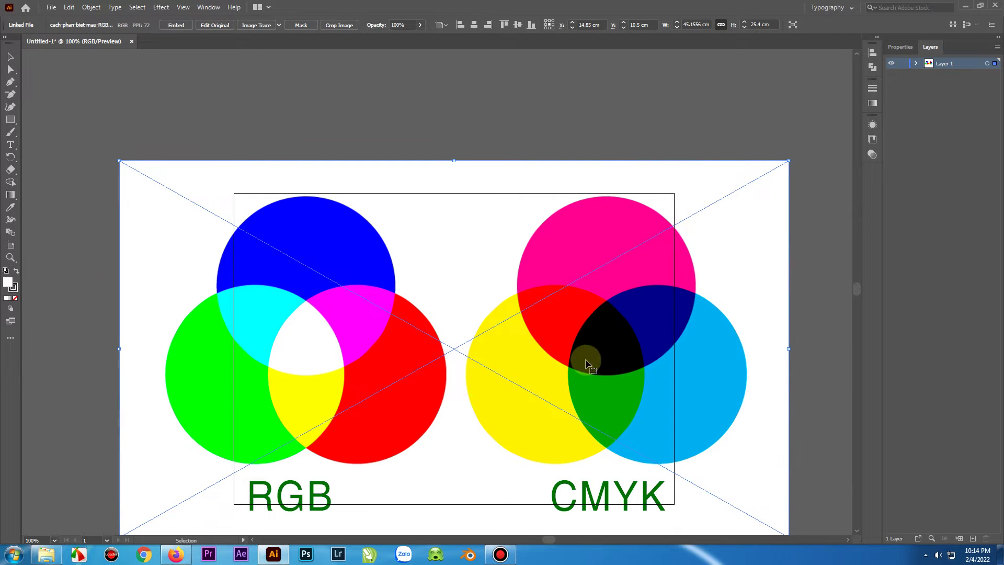
pyautogui.scroll(1, 677, 372)
pyautogui.scroll(-4, 677, 369)
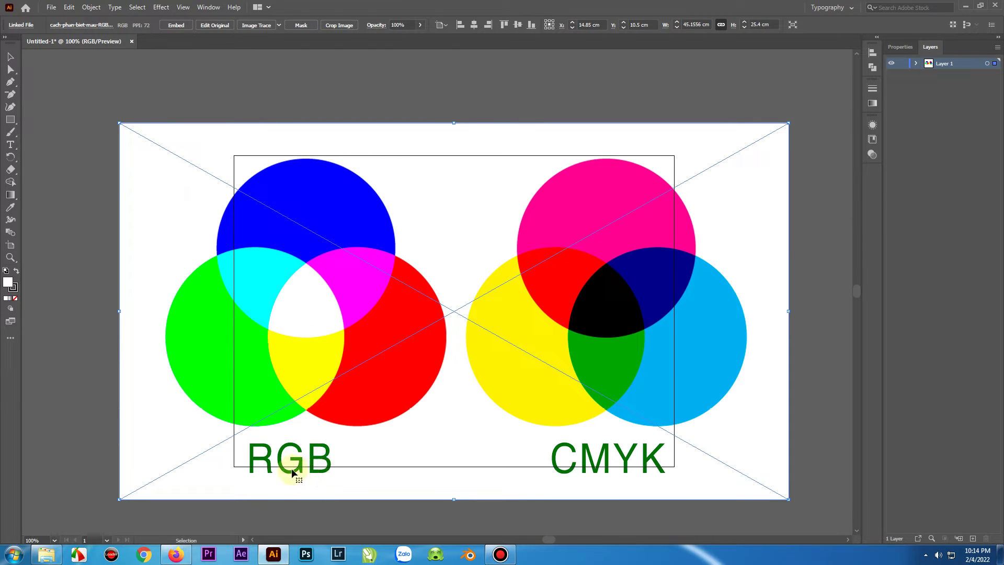
# Step: Compare the central overlap of the RGB diagram with that of the CMYK diagram in the comparison image
pyautogui.scroll(5, 272, 374)
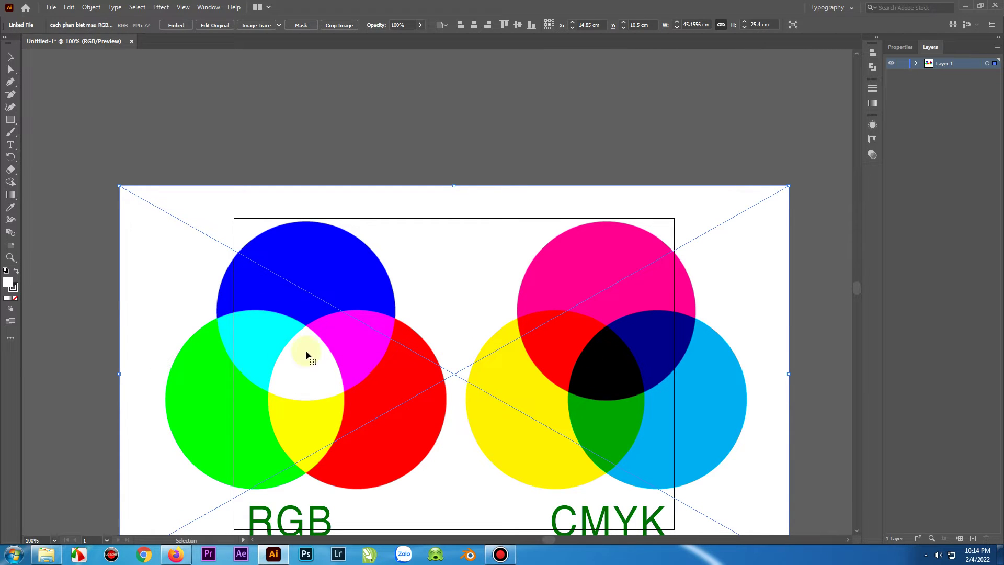
pyautogui.scroll(-5, 366, 350)
pyautogui.scroll(5, 575, 338)
pyautogui.scroll(-3, 638, 374)
pyautogui.scroll(3, 636, 366)
pyautogui.scroll(3, 661, 379)
pyautogui.scroll(-8, 600, 310)
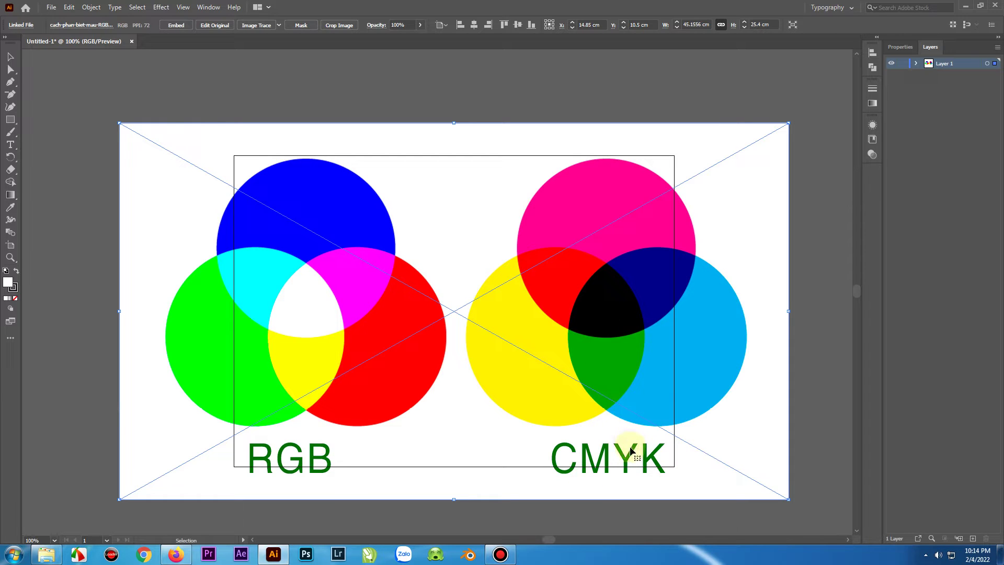
# Step: Convert the document color mode to CMYK Color with the comparison image on the artboard
pyautogui.click(50, 7)
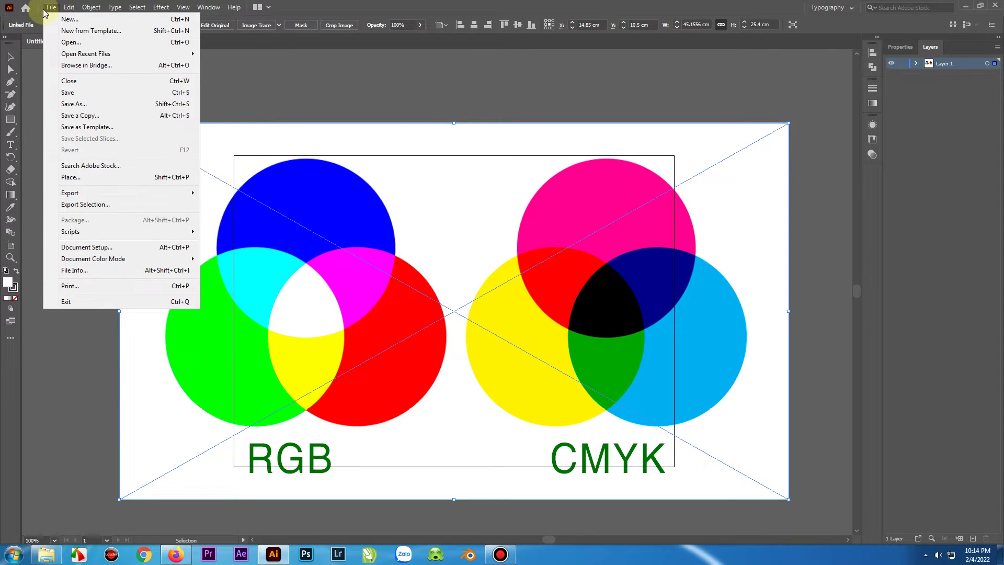
pyautogui.moveTo(184, 257)
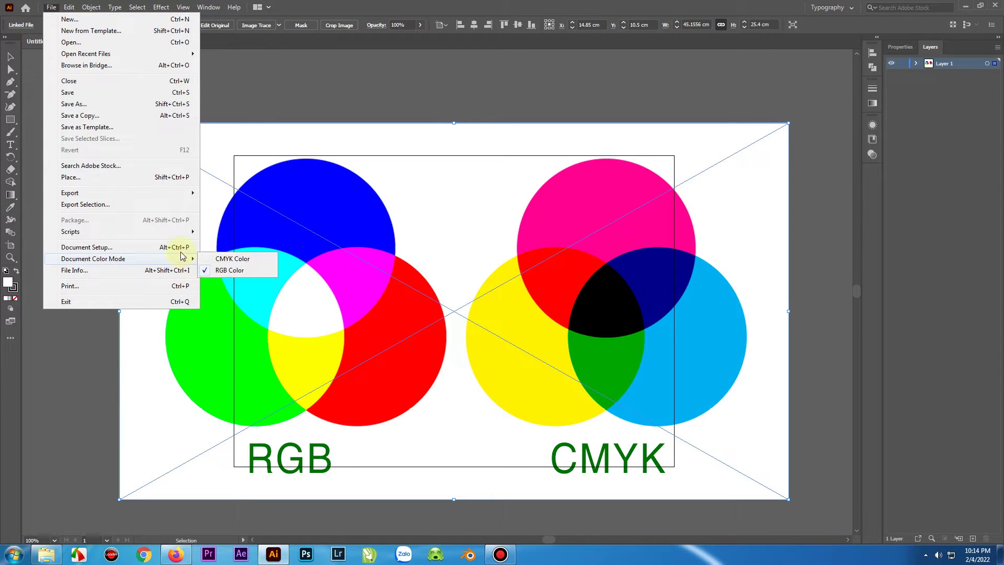
pyautogui.click(224, 259)
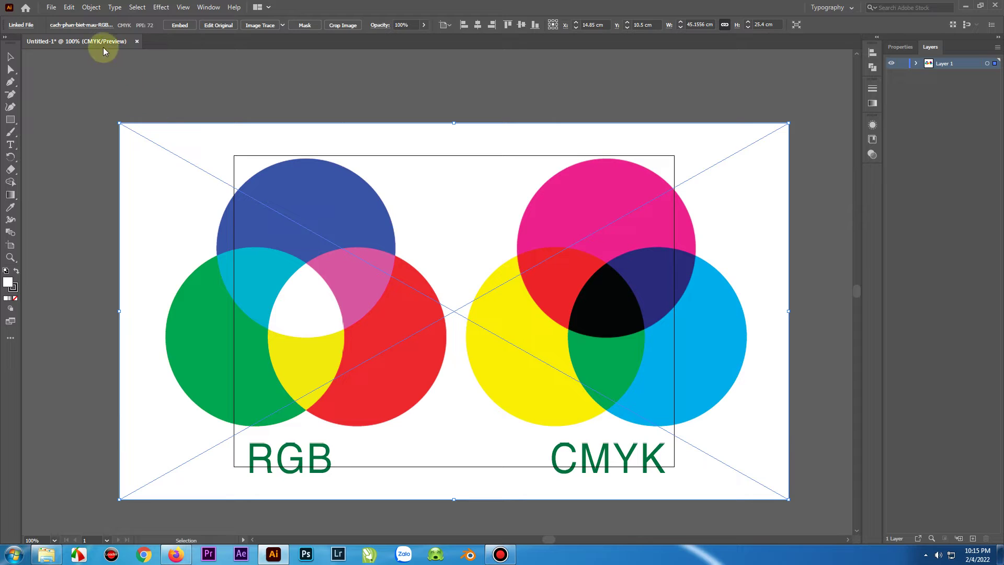
# Step: Switch the document color mode back to RGB Color
pyautogui.click(51, 8)
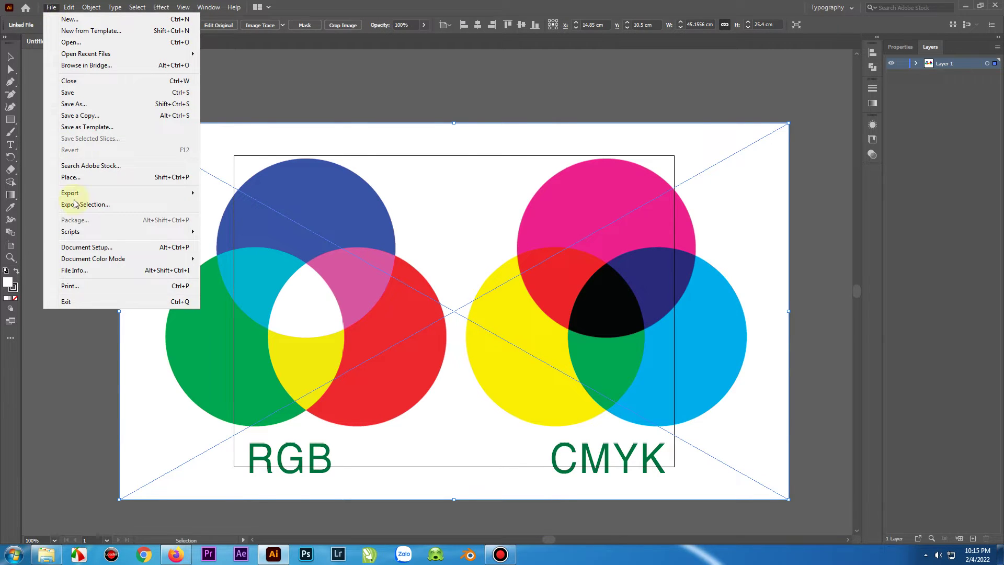
pyautogui.moveTo(173, 231)
pyautogui.moveTo(179, 264)
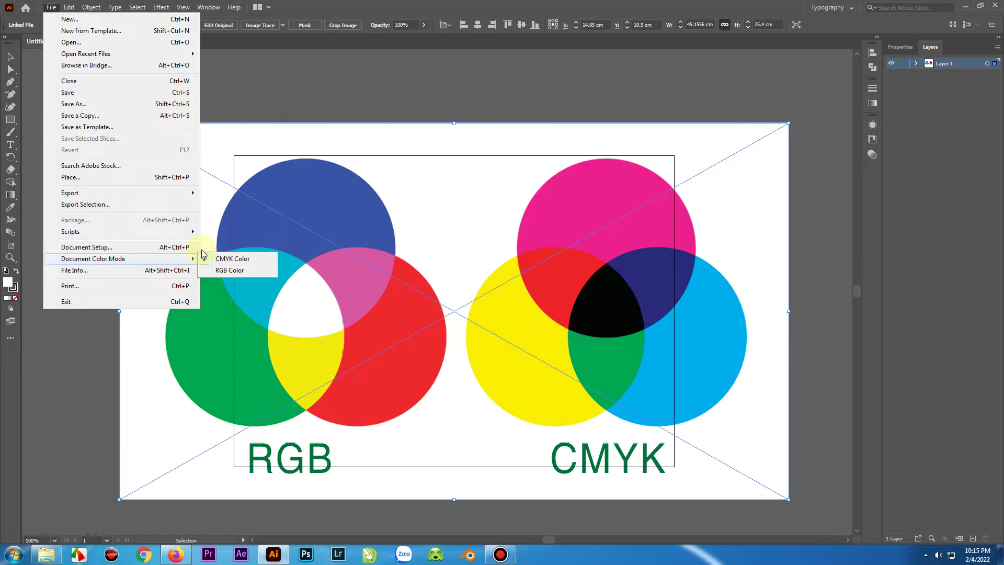
pyautogui.click(215, 270)
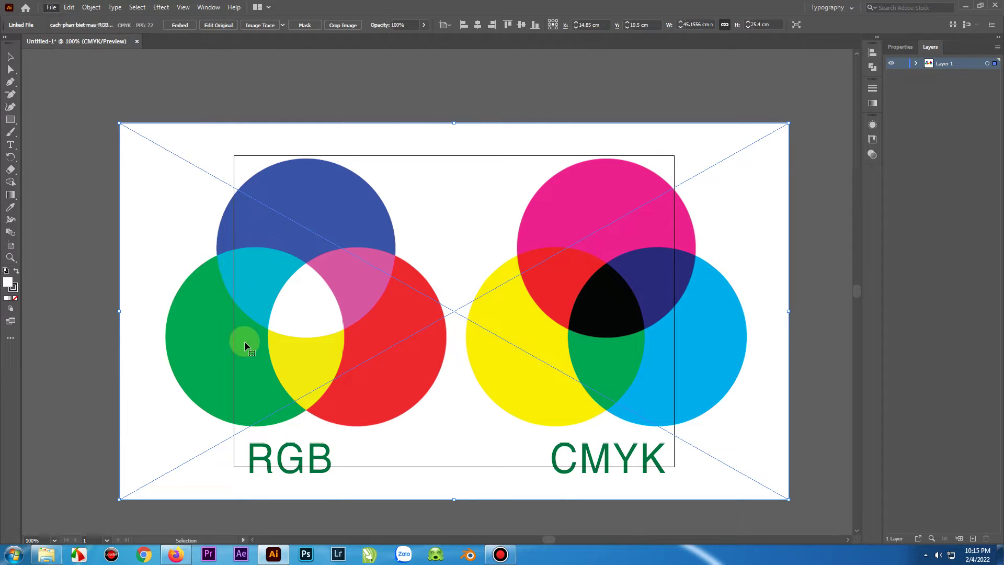
# Step: Examine the colors of both diagrams in the comparison image after the color mode conversion from CMYK back to RGB
pyautogui.scroll(-2, 256, 356)
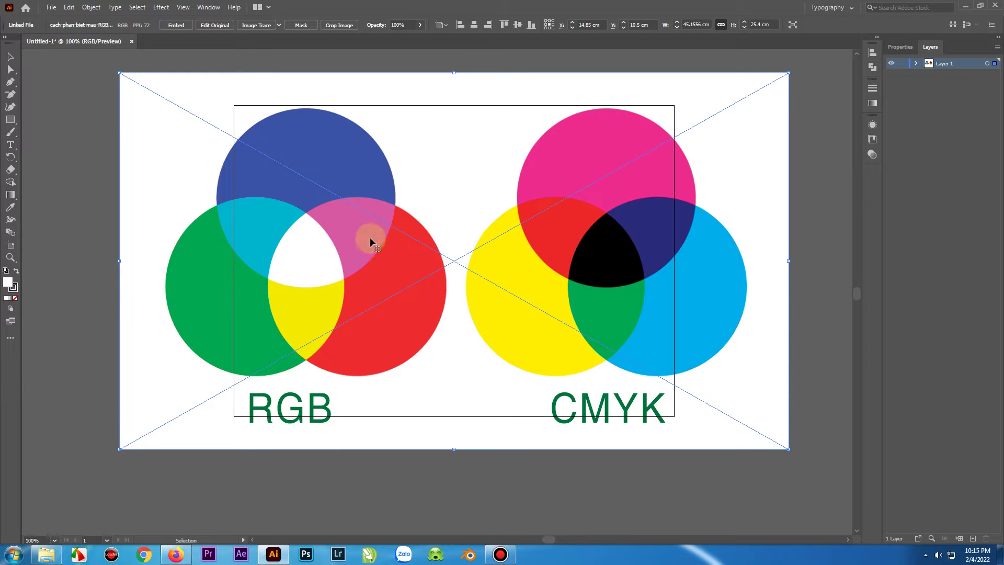
pyautogui.scroll(-3, 493, 316)
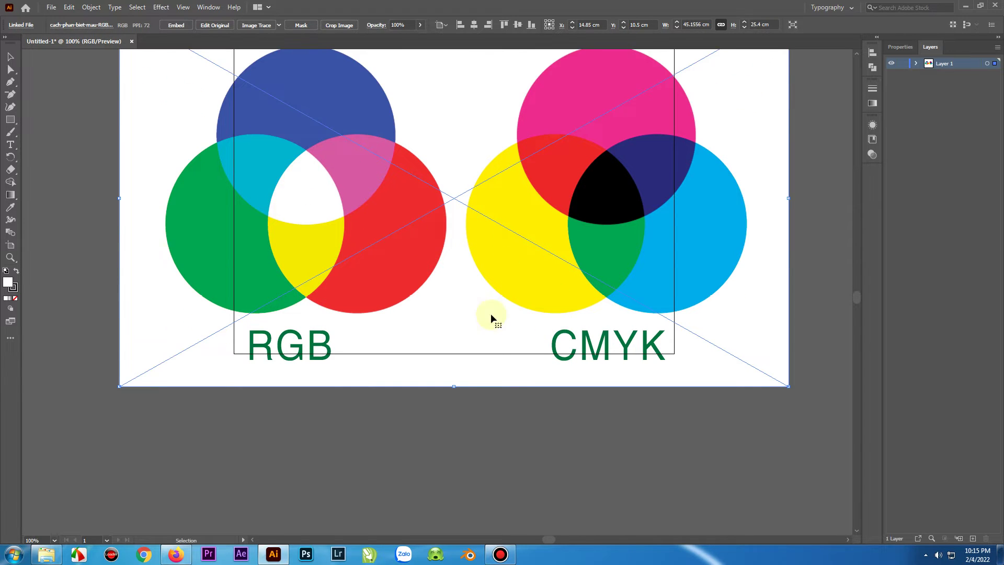
pyautogui.scroll(1, 510, 322)
pyautogui.scroll(2, 510, 322)
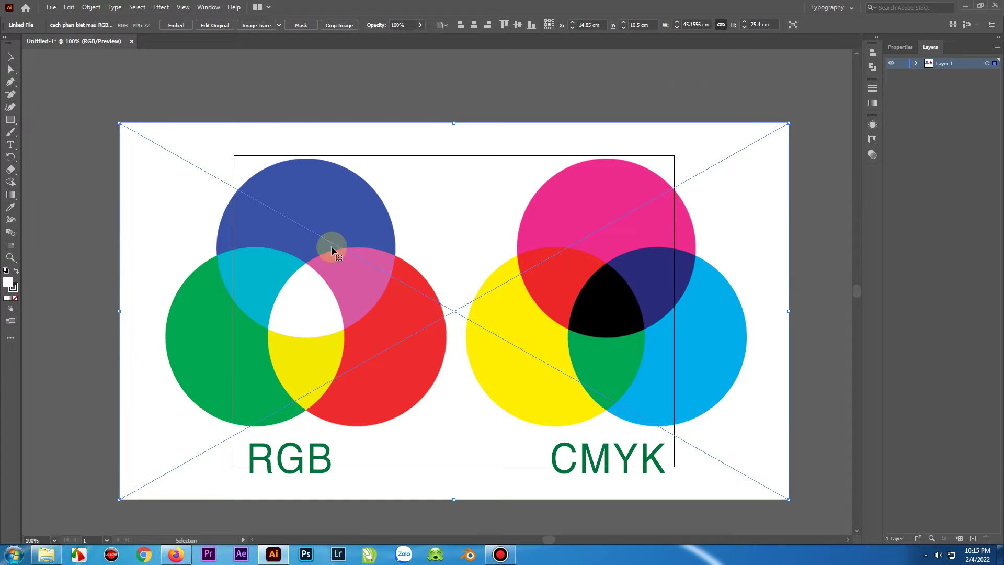
pyautogui.scroll(-1, 355, 277)
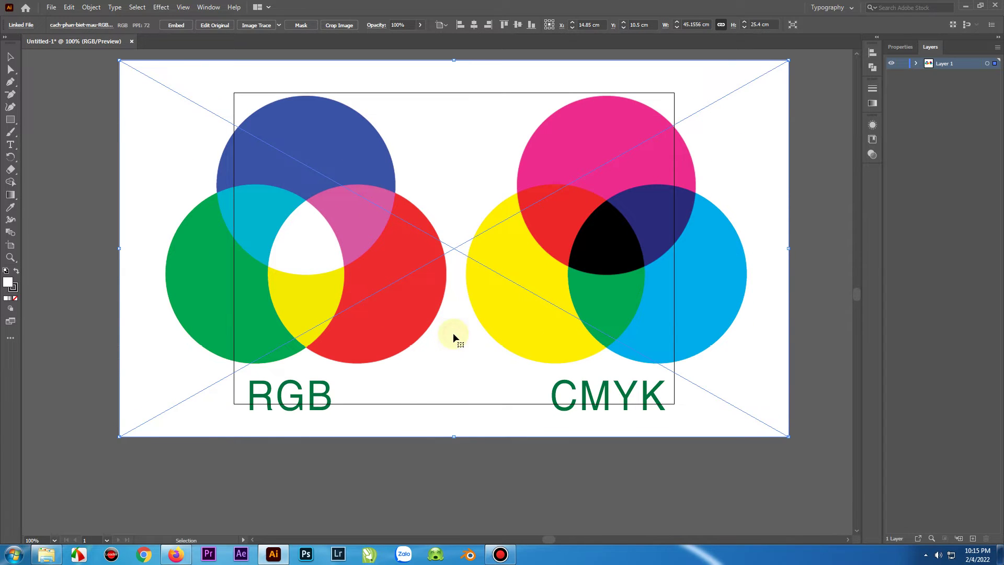
pyautogui.scroll(-3, 453, 333)
pyautogui.scroll(5, 454, 333)
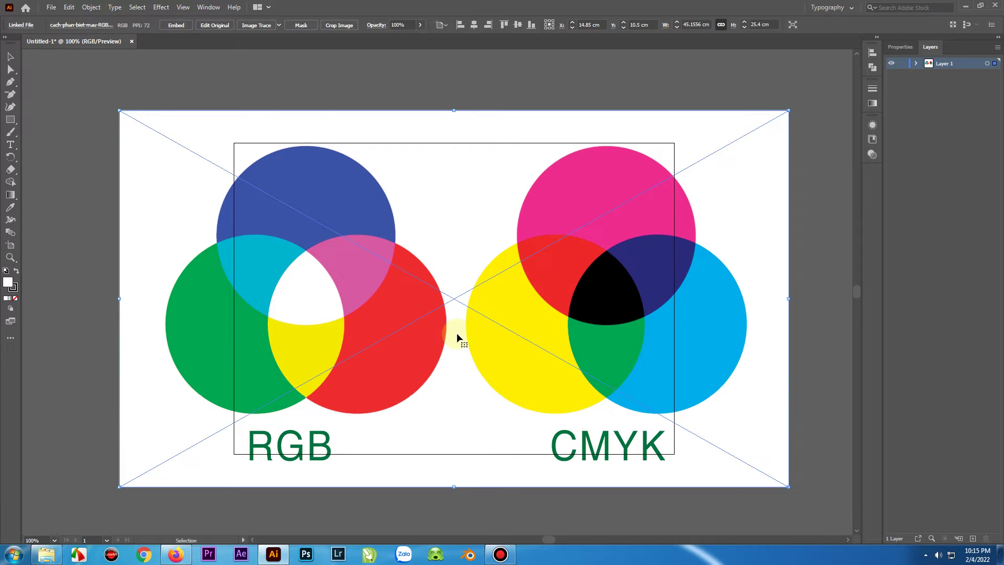
# Step: Replace the converted comparison image with a fresh copy of its file and position it over the artboard at about X 16.55 cm, Y 9.24 cm
pyautogui.press('Delete')
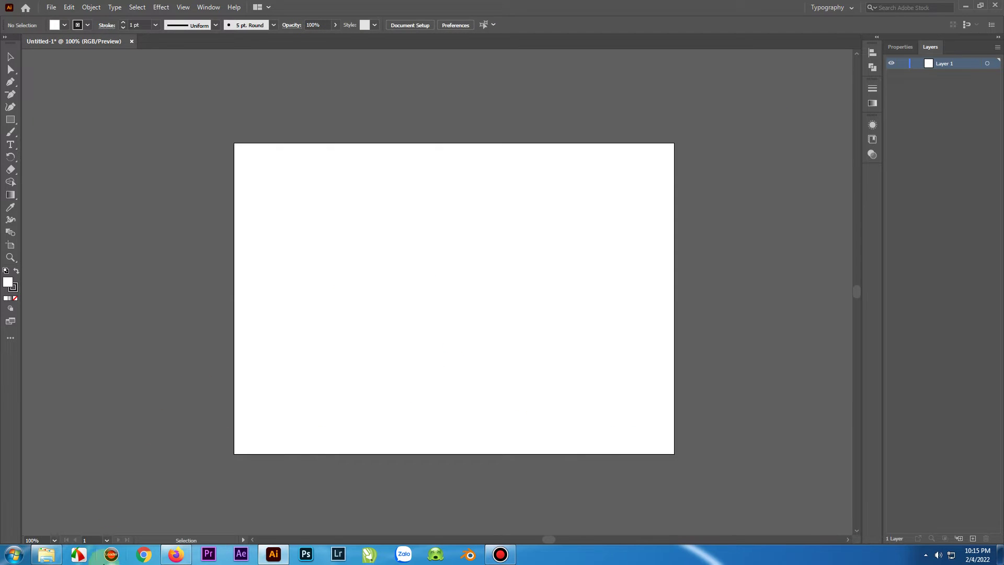
pyautogui.click(56, 559)
pyautogui.moveTo(631, 175); pyautogui.dragTo(434, 231)
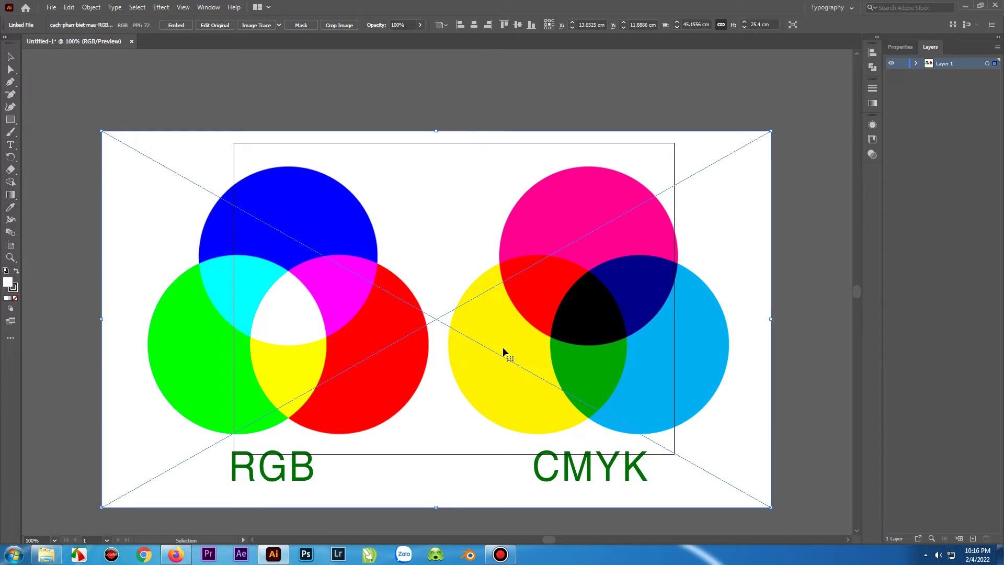
pyautogui.moveTo(504, 350); pyautogui.dragTo(518, 320)
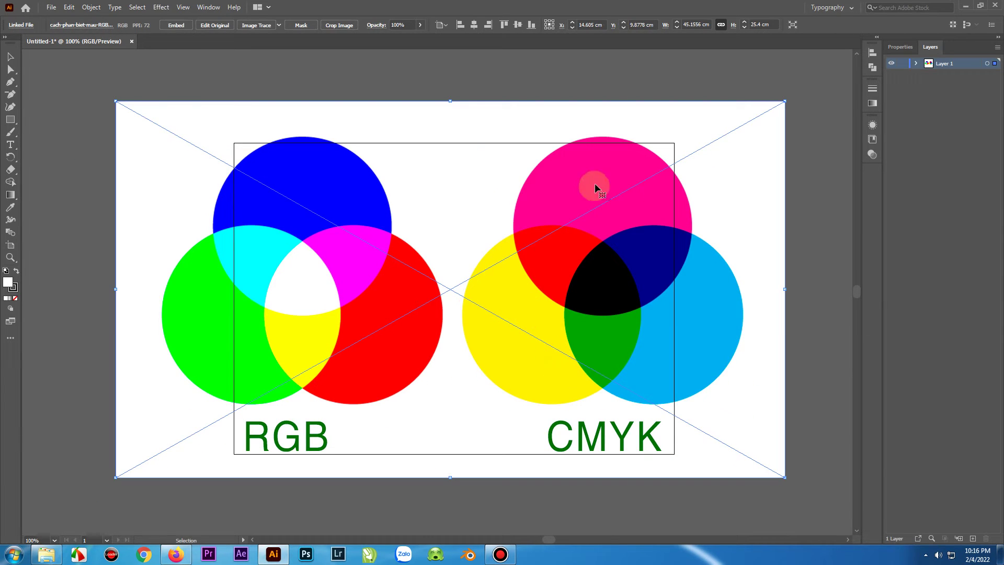
pyautogui.moveTo(321, 233); pyautogui.dragTo(343, 235)
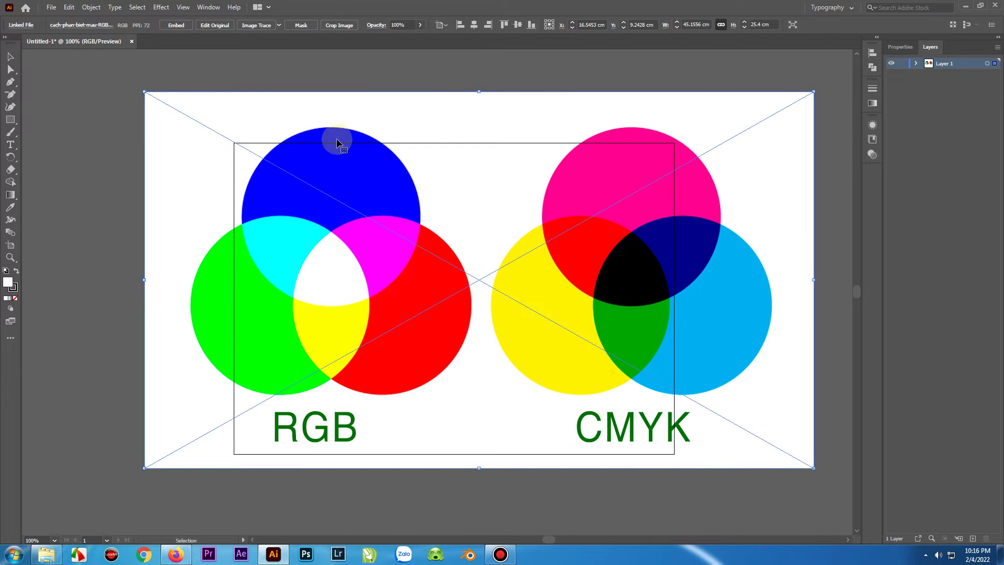
# Step: Convert the document color mode to CMYK Color with the fresh comparison image on the artboard
pyautogui.click(52, 7)
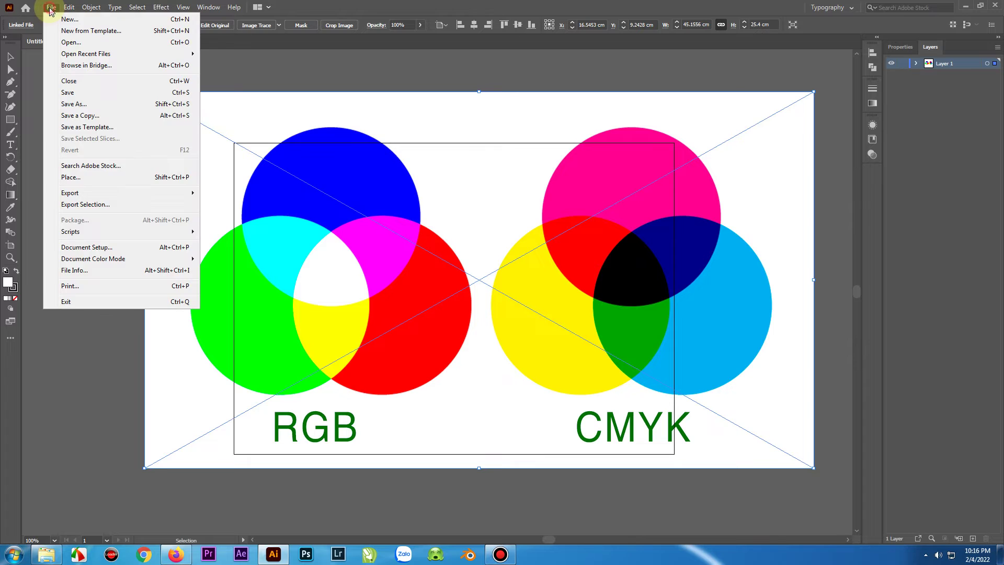
pyautogui.moveTo(126, 261)
pyautogui.click(220, 259)
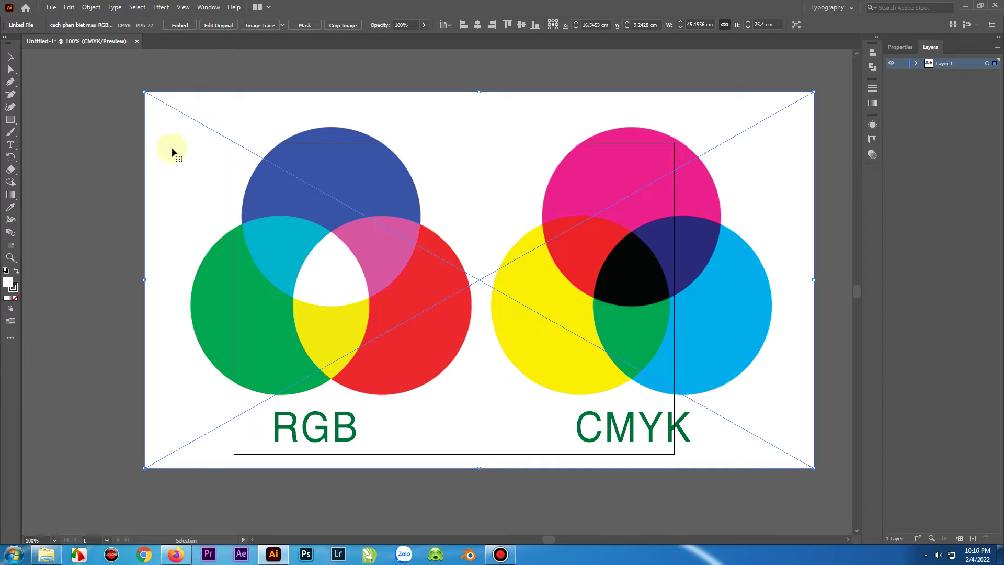
# Step: Return the document color mode to RGB Color
pyautogui.click(56, 8)
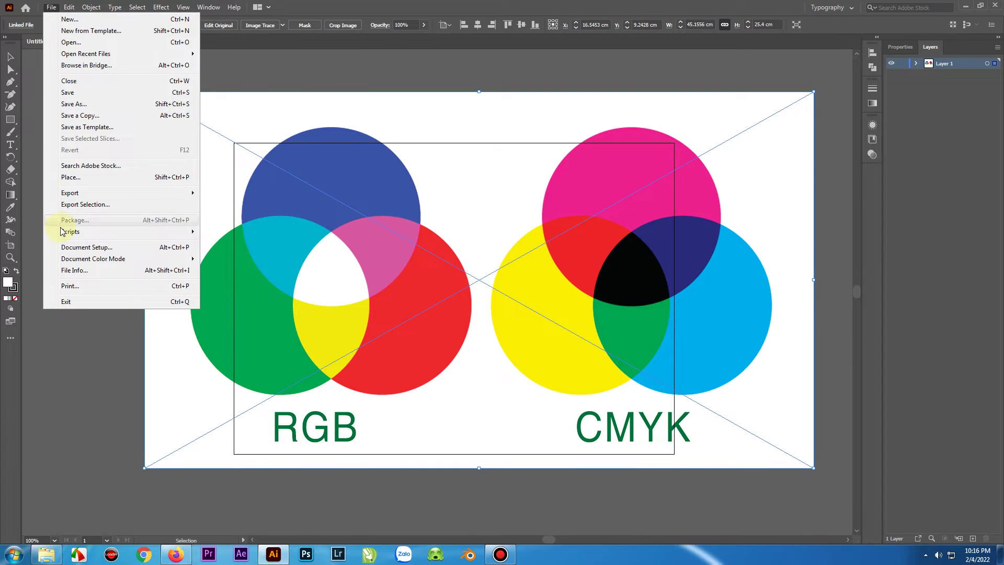
pyautogui.moveTo(152, 260)
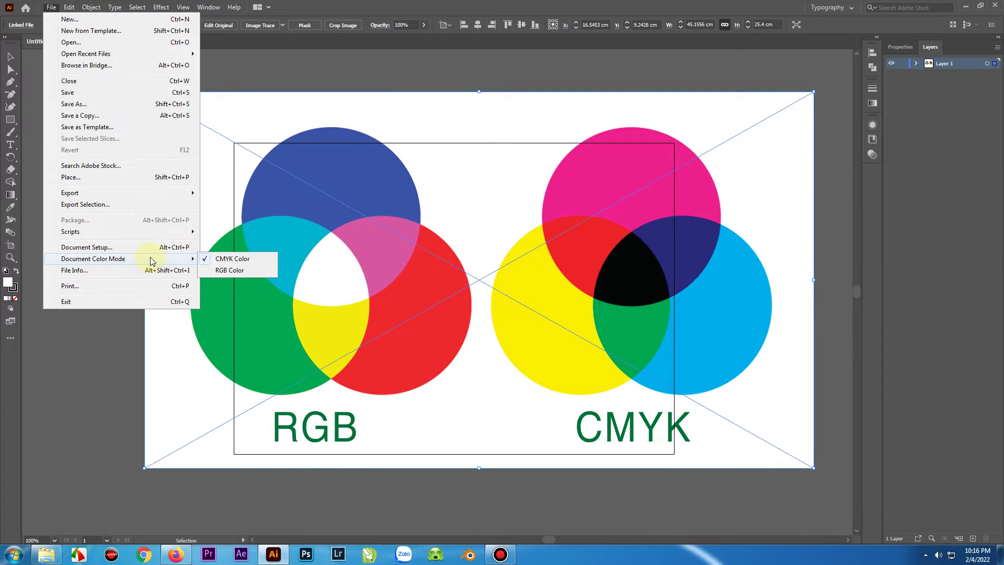
pyautogui.click(226, 271)
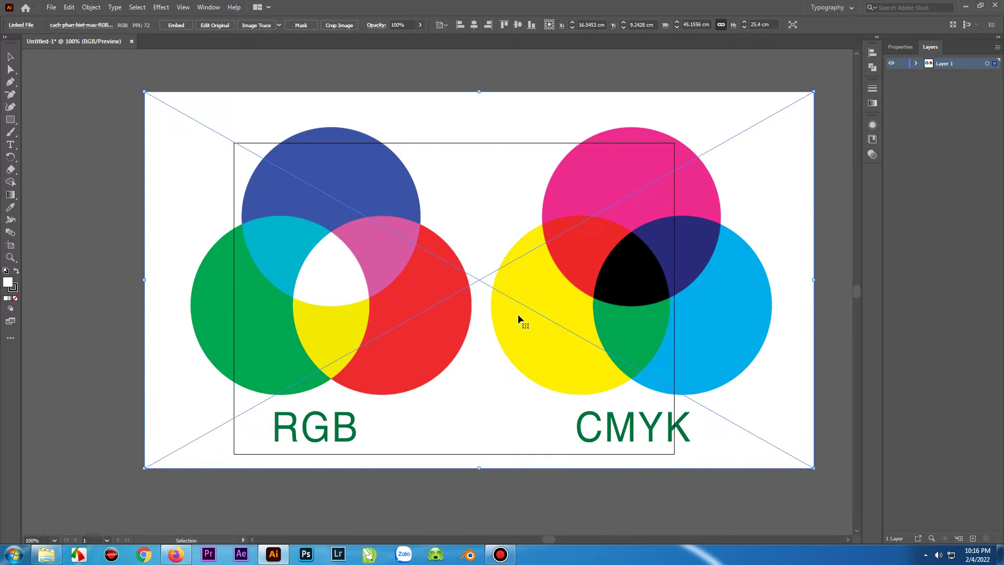
# Step: Examine the circle and overlap colors of the RGB and CMYK diagrams in the comparison image after the round-trip conversion
pyautogui.scroll(2, 469, 314)
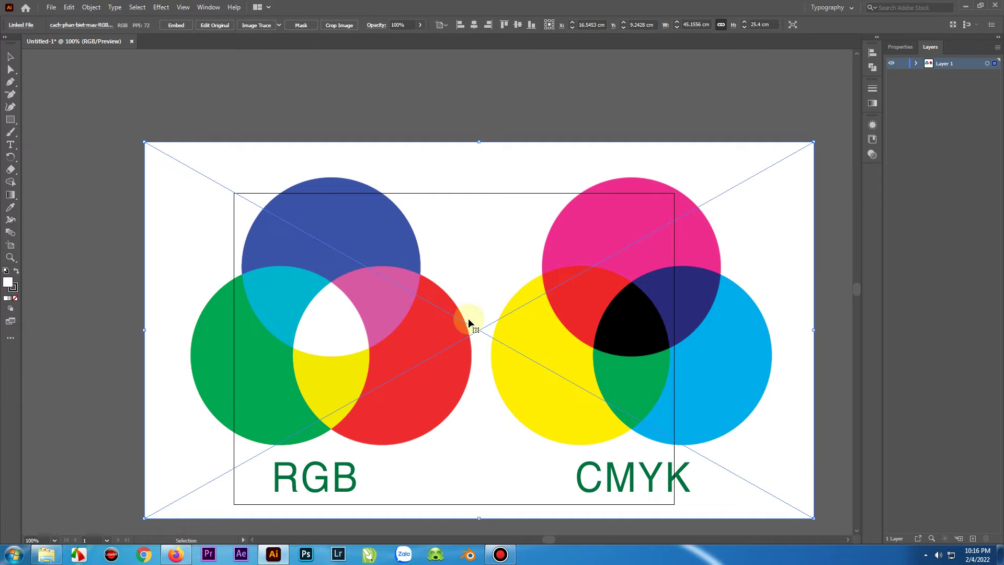
pyautogui.scroll(-2, 468, 320)
pyautogui.scroll(2, 464, 325)
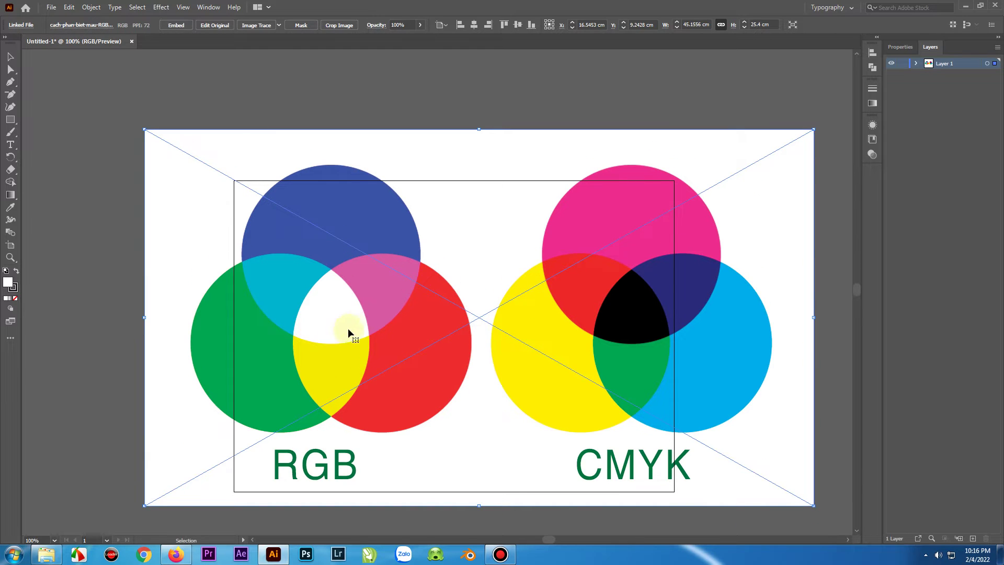
pyautogui.scroll(-2, 366, 310)
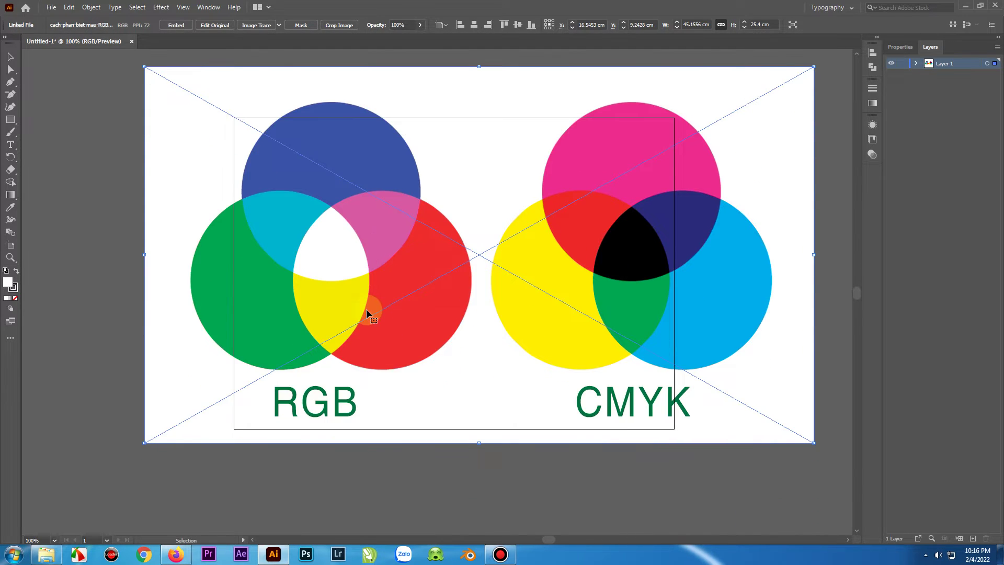
pyautogui.scroll(2, 367, 310)
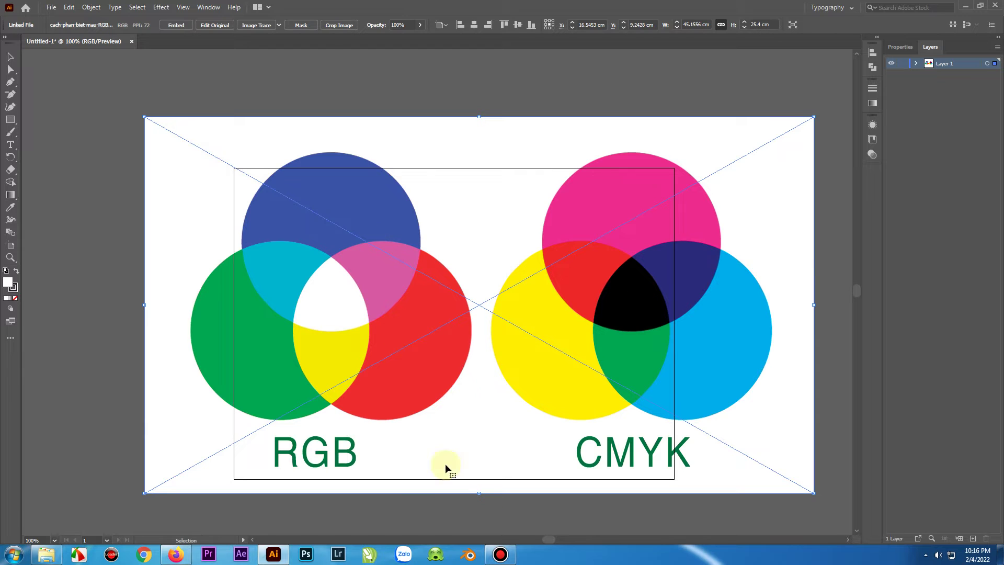
pyautogui.scroll(2, 480, 396)
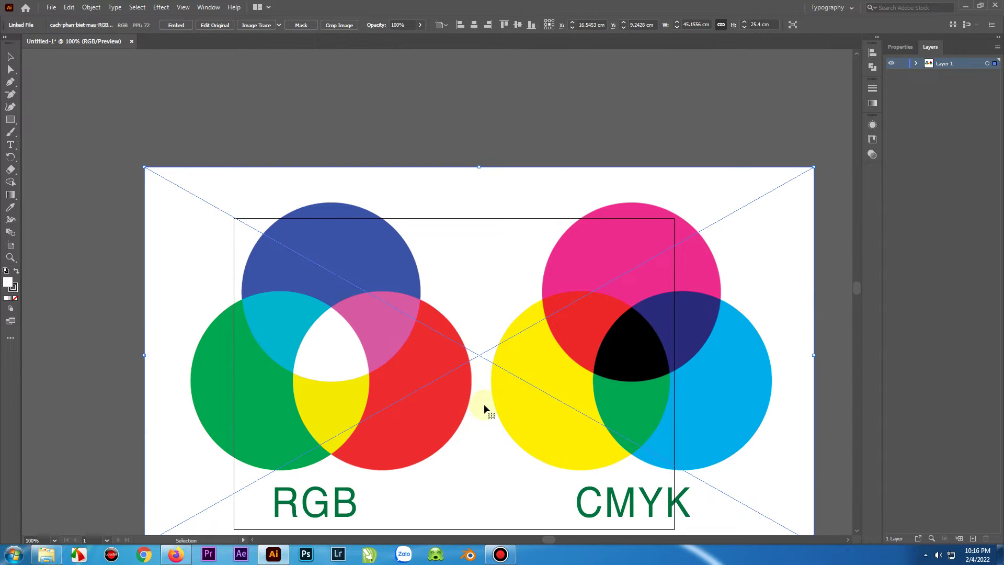
pyautogui.scroll(-2, 484, 404)
pyautogui.scroll(-2, 587, 488)
pyautogui.scroll(2, 588, 491)
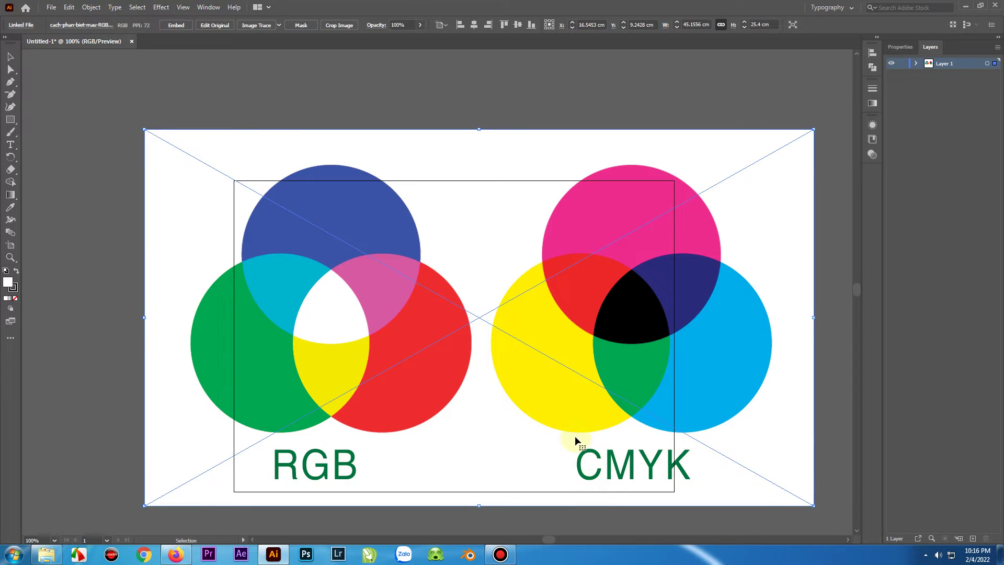
pyautogui.scroll(2, 575, 435)
pyautogui.scroll(-3, 560, 424)
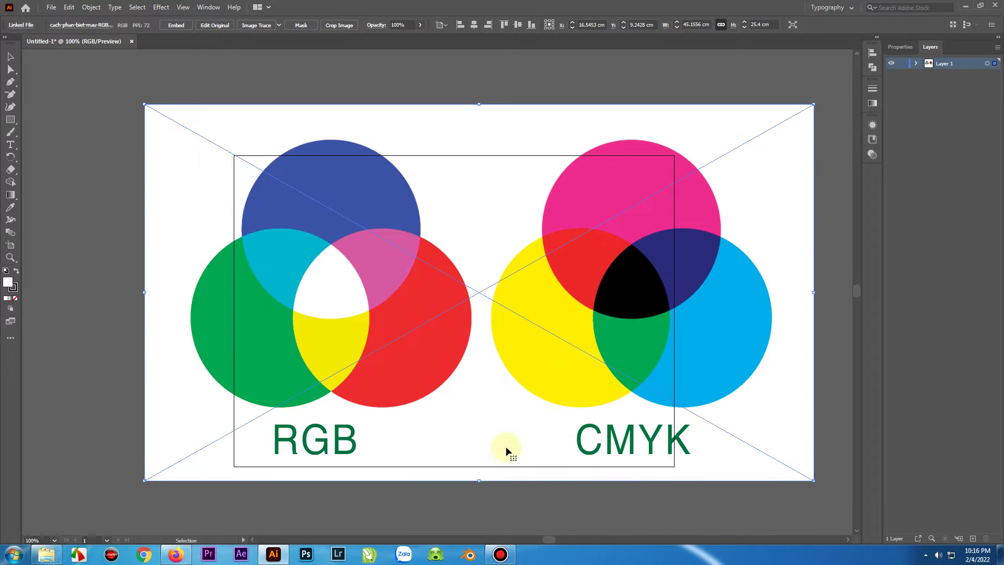
pyautogui.scroll(5, 669, 346)
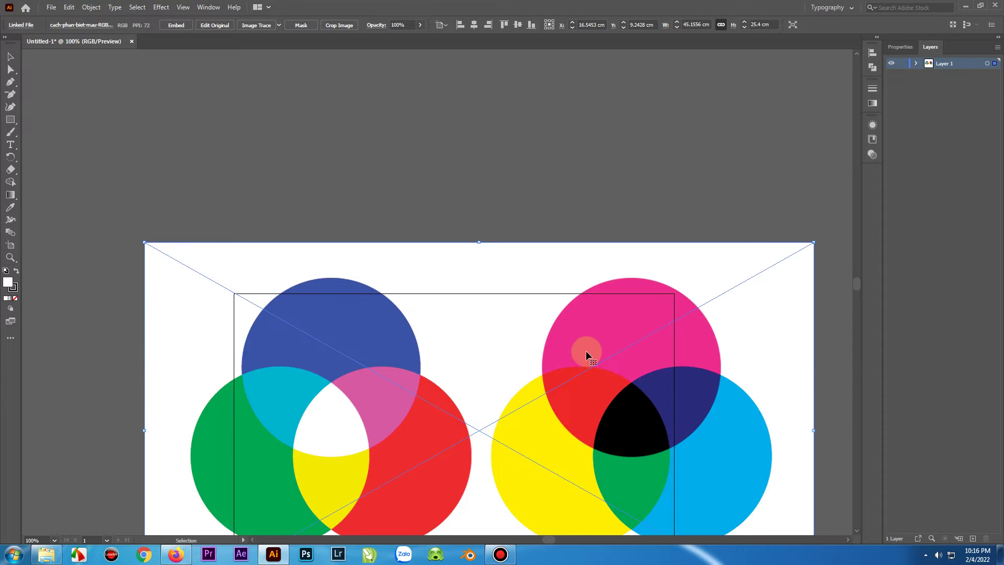
pyautogui.scroll(-2, 566, 330)
pyautogui.scroll(-1, 582, 342)
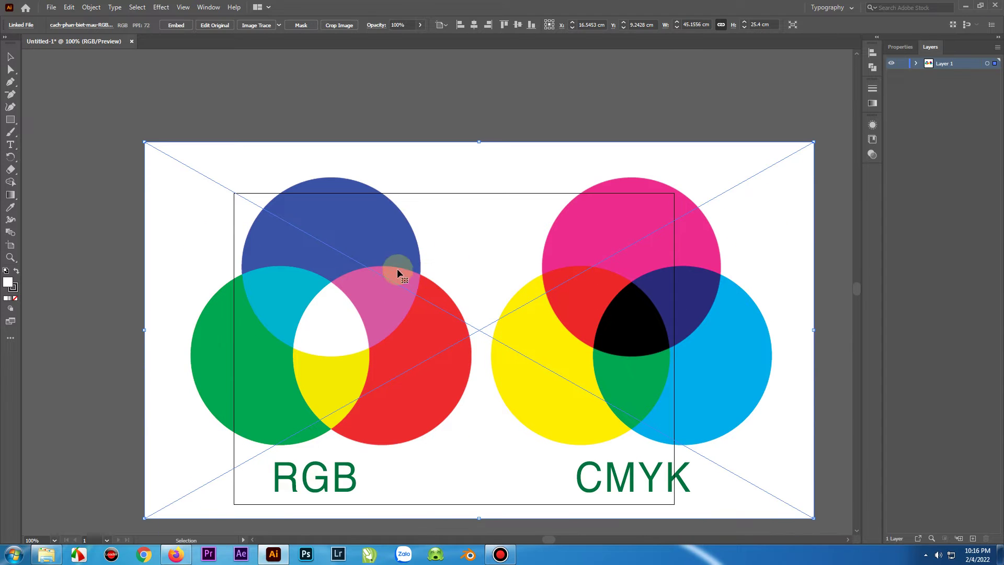
pyautogui.click(590, 257)
pyautogui.click(607, 237)
pyautogui.click(577, 61)
pyautogui.scroll(2, 586, 177)
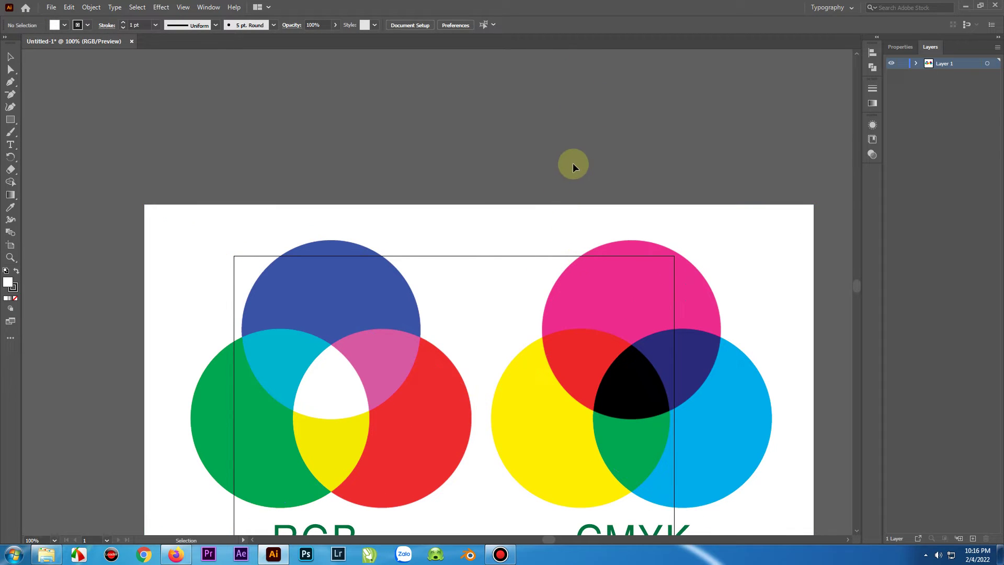
pyautogui.scroll(-4, 549, 353)
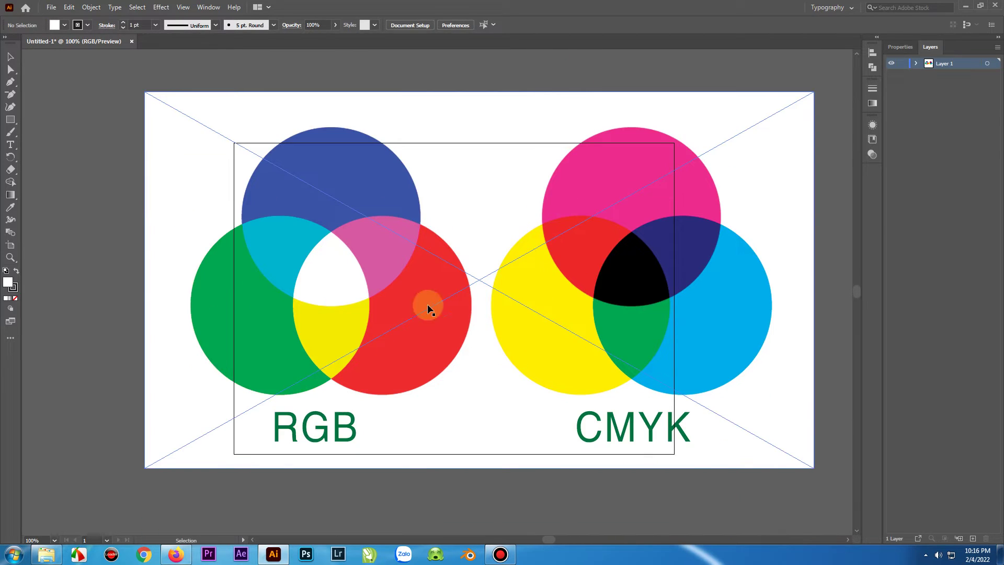
pyautogui.click(428, 287)
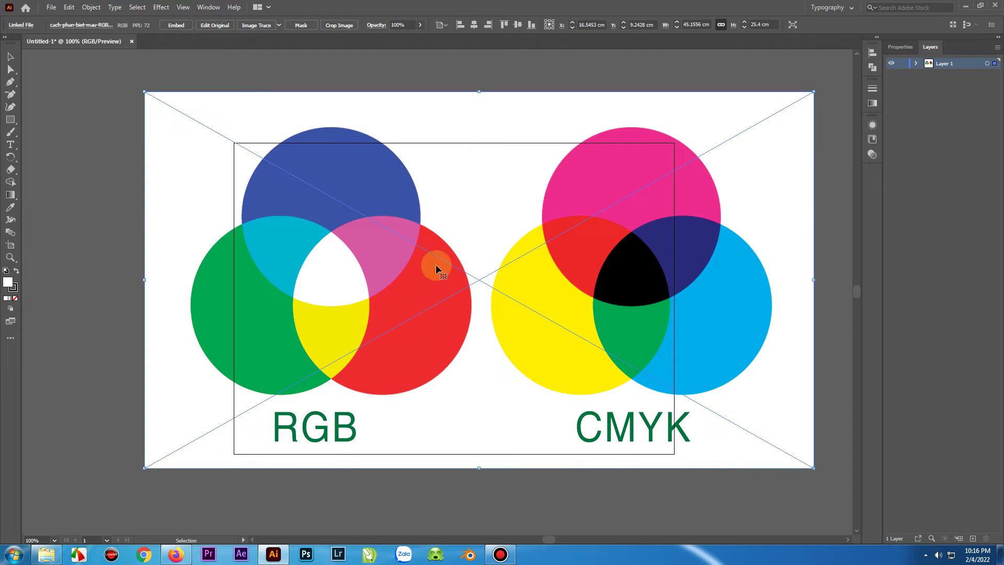
# Step: Close the current document without saving its changes
pyautogui.click(131, 41)
pyautogui.click(555, 291)
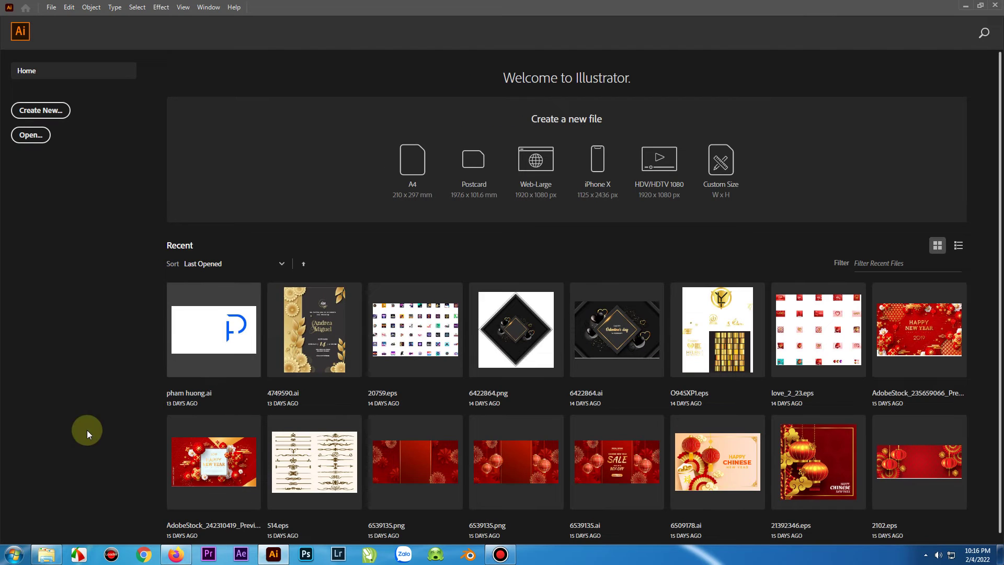
pyautogui.click(46, 554)
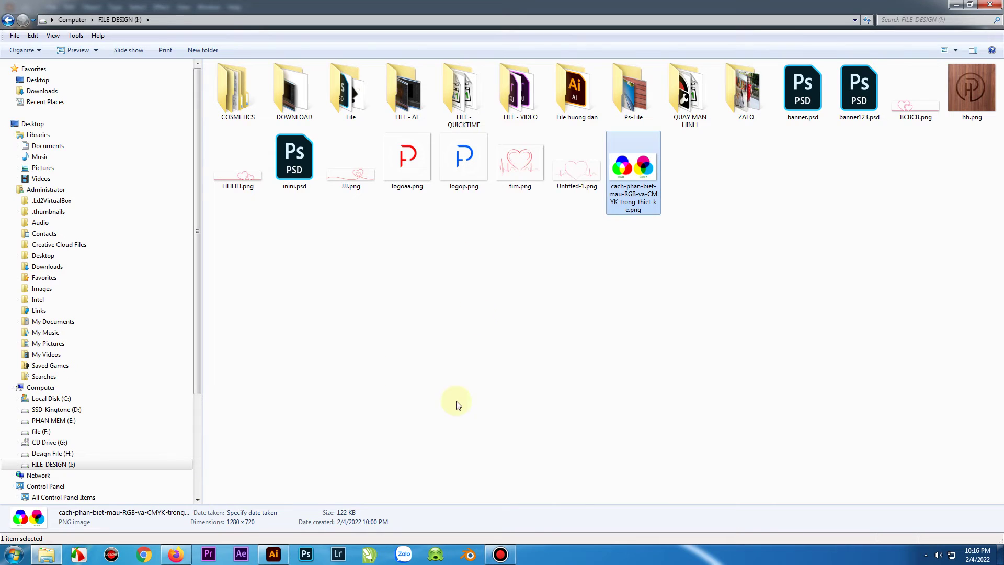
pyautogui.click(274, 558)
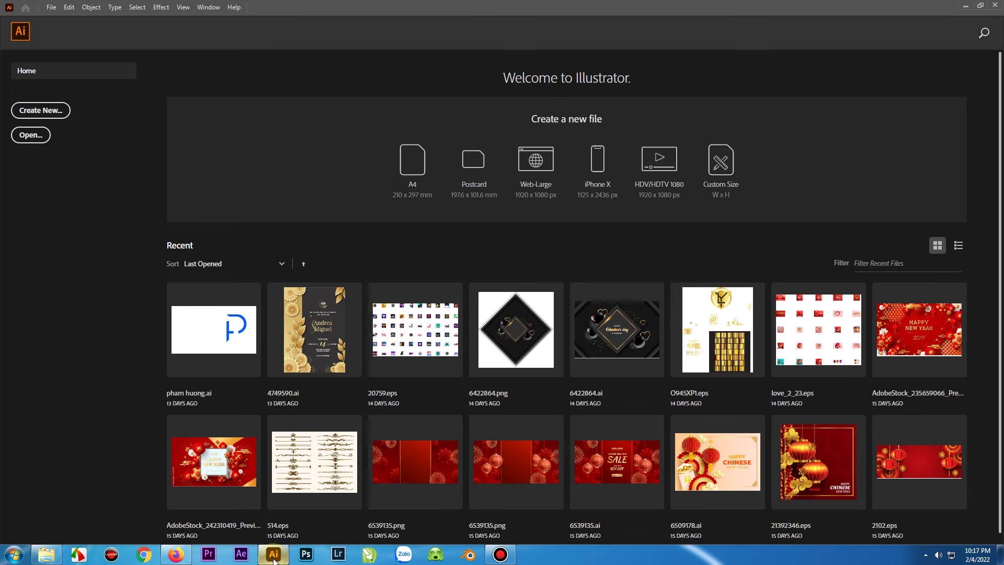
# Step: Create a new landscape A4 document, 29.7 x 21 cm, in RGB color mode
pyautogui.click(54, 9)
pyautogui.click(63, 16)
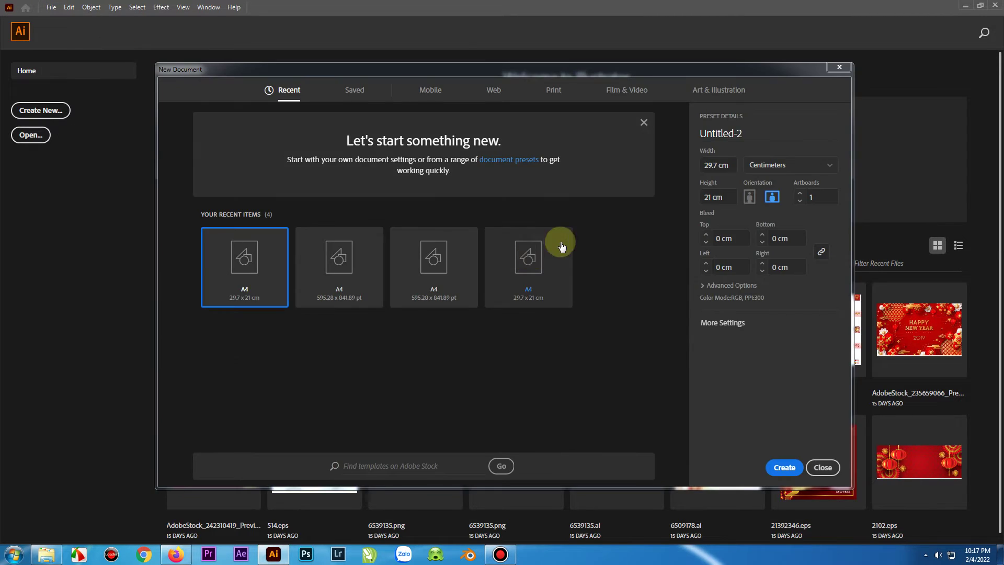
pyautogui.click(784, 467)
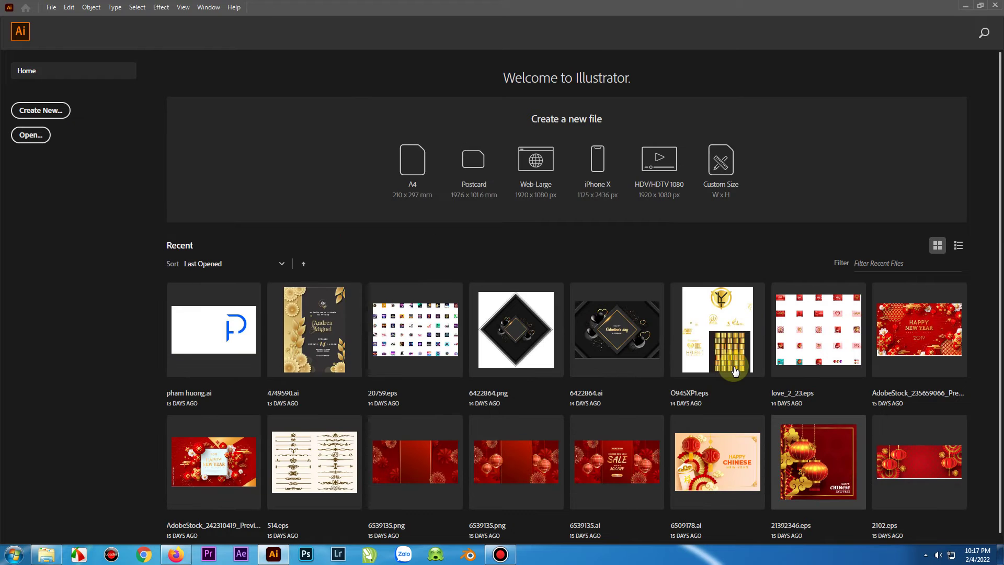
# Step: Place the RGB and CMYK comparison PNG from the FILE-DESIGN drive over the artboard at about X 14.52 cm, Y 10.79 cm
pyautogui.moveTo(46, 553)
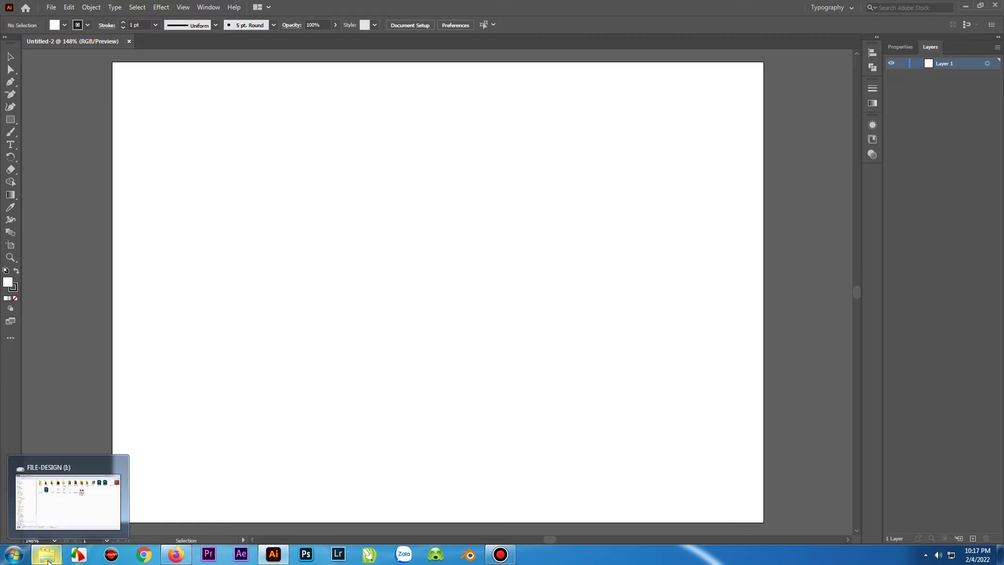
pyautogui.click(68, 492)
pyautogui.moveTo(638, 156); pyautogui.dragTo(364, 405)
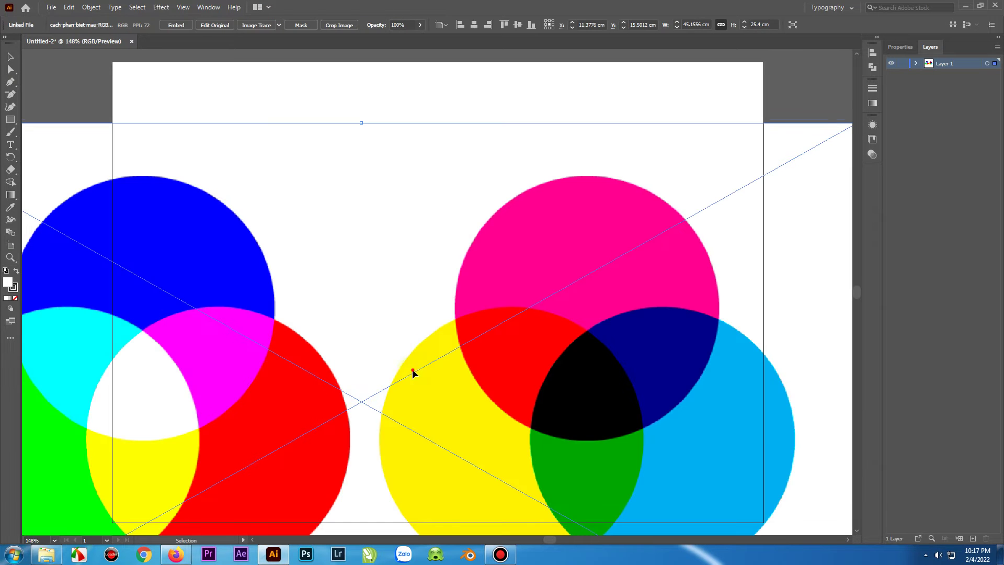
pyautogui.moveTo(413, 371); pyautogui.dragTo(482, 302)
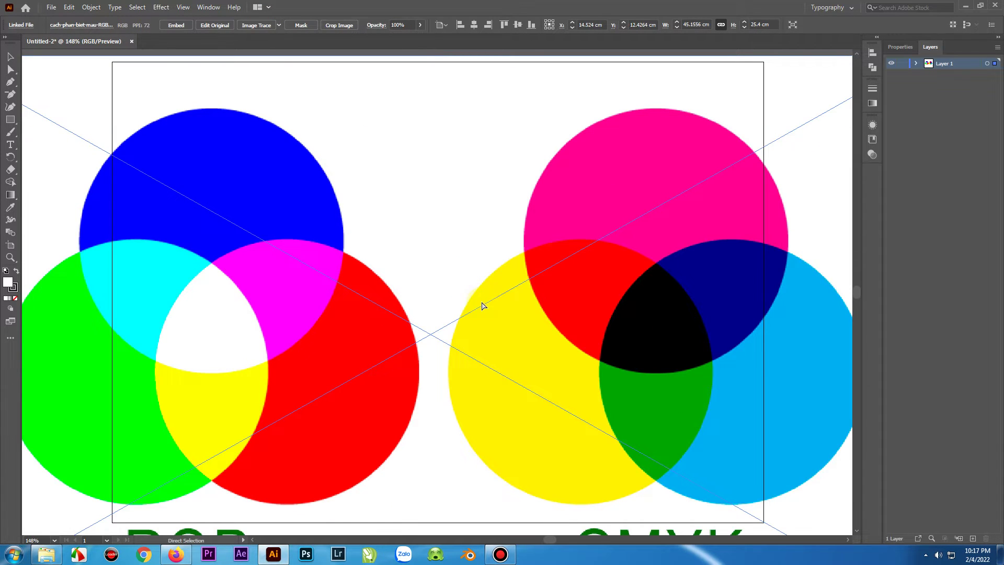
pyautogui.hotkey('ctrl', '-')
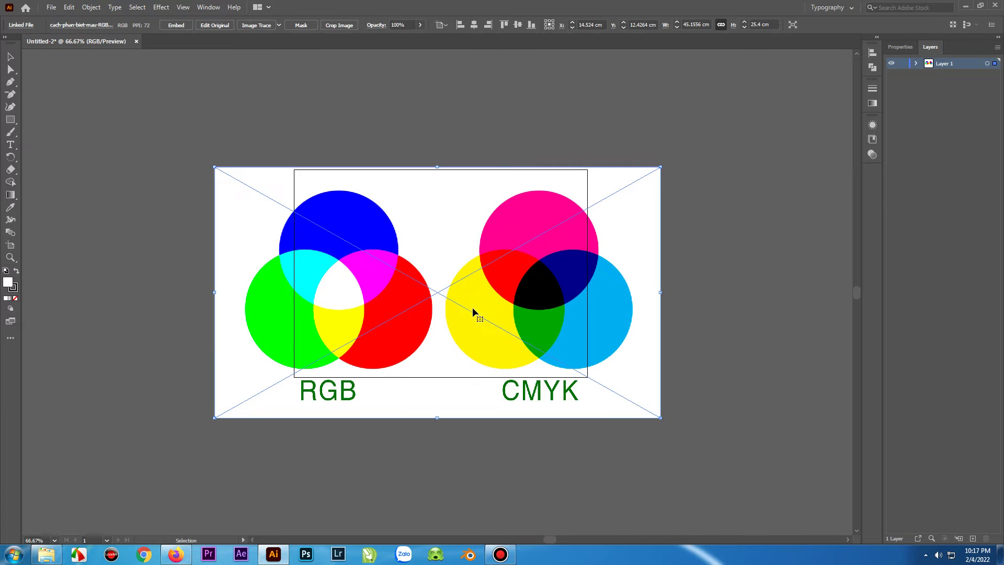
pyautogui.scroll(1, 476, 330)
pyautogui.moveTo(482, 351); pyautogui.dragTo(479, 336)
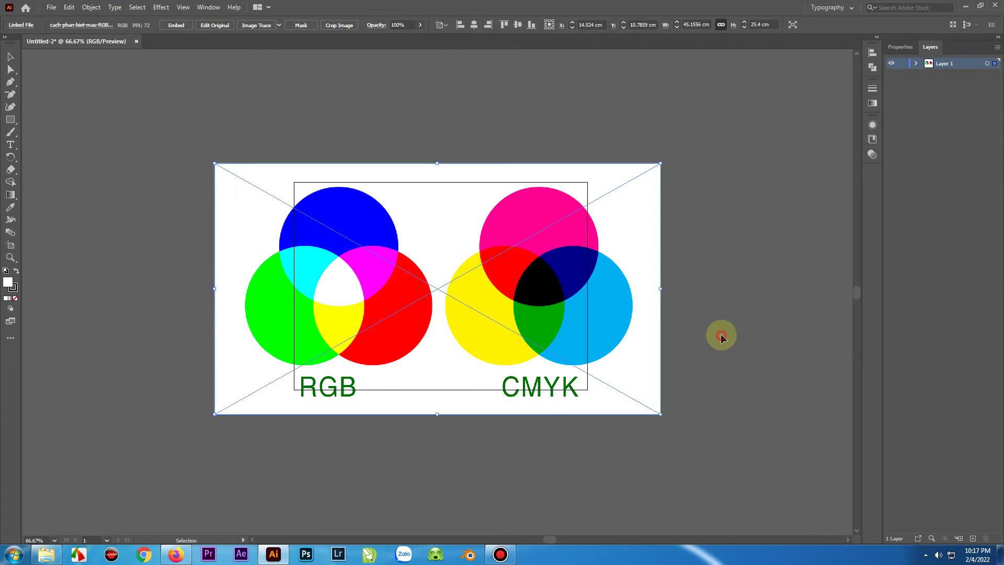
pyautogui.click(722, 333)
# Step: Lock the layer holding the comparison image and add a new layer above it
pyautogui.scroll(4, 721, 340)
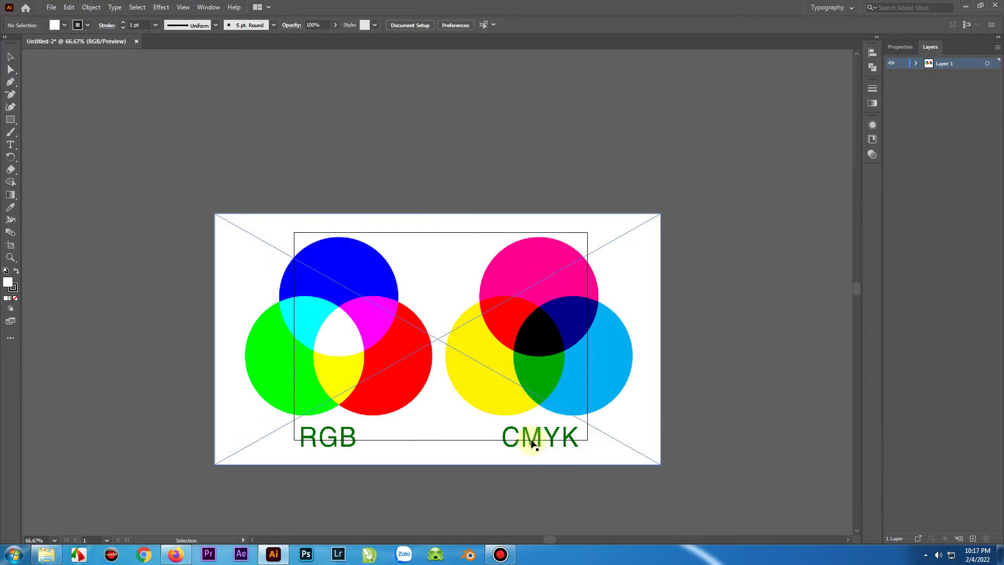
pyautogui.scroll(1, 534, 441)
pyautogui.scroll(-1, 406, 369)
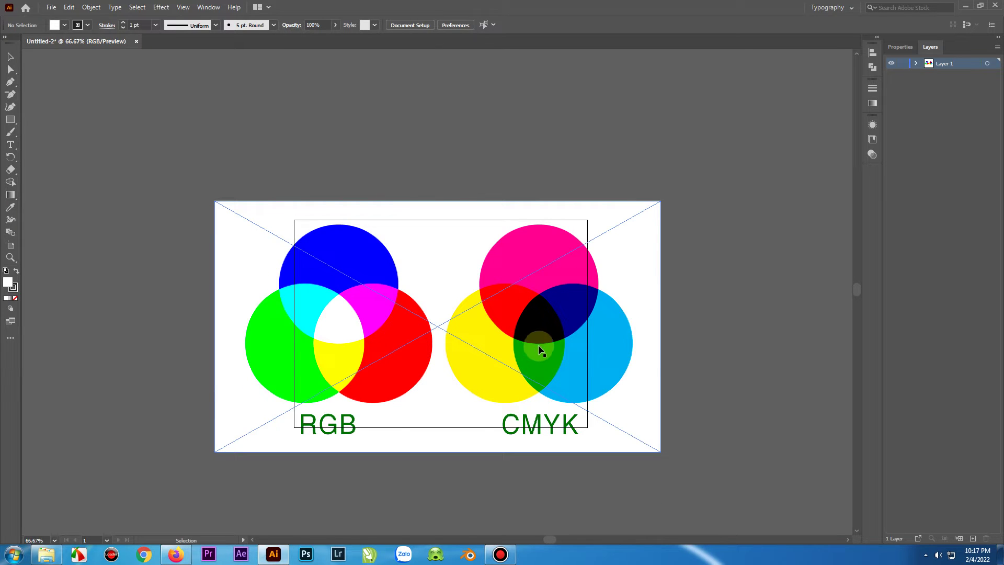
pyautogui.click(902, 63)
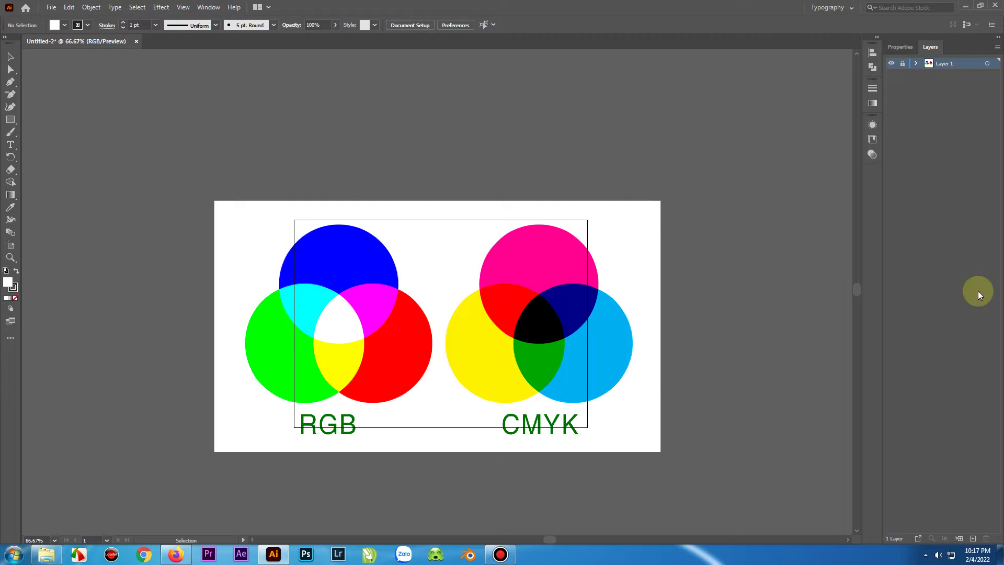
pyautogui.click(973, 538)
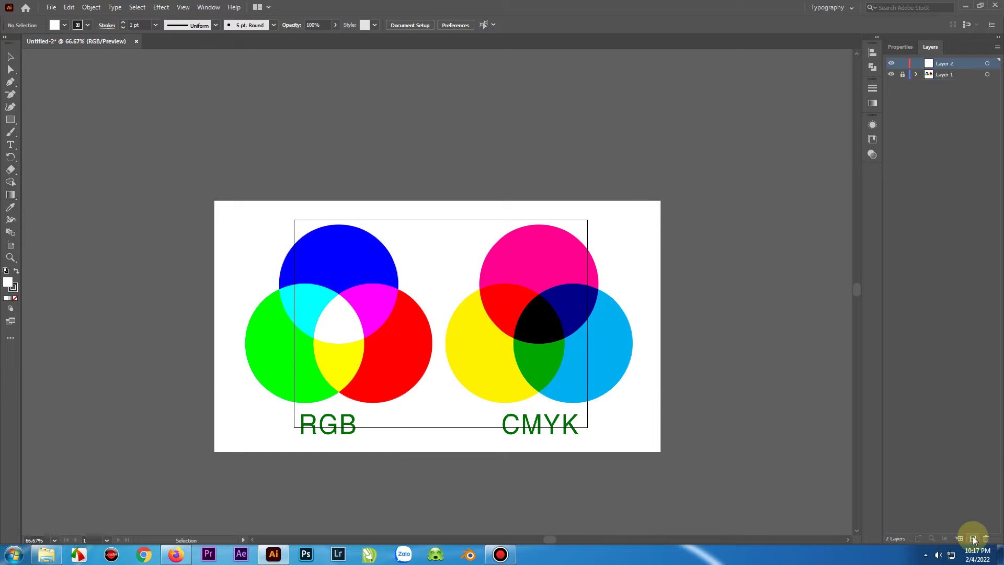
pyautogui.click(939, 67)
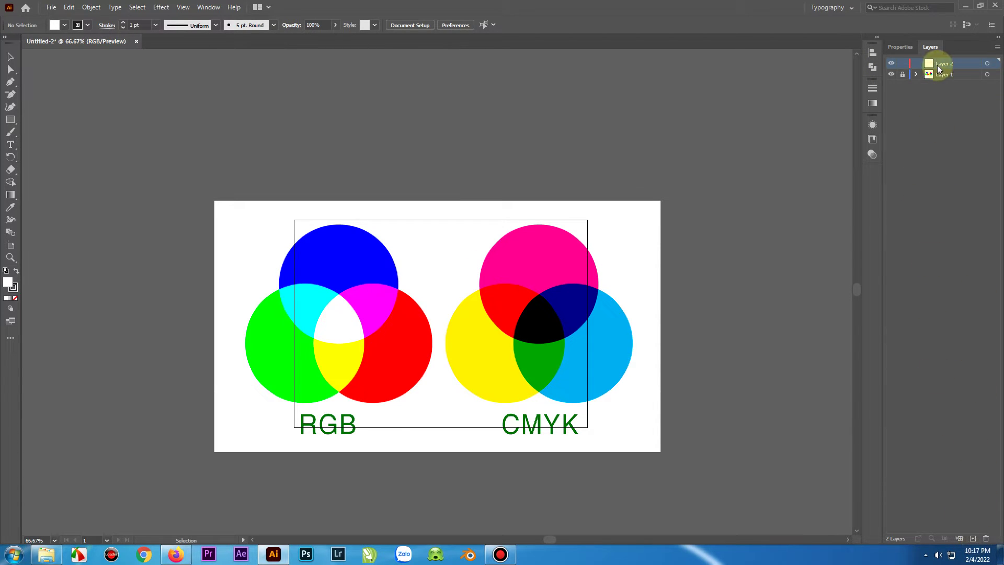
# Step: Draw a circle about 13.07 cm in diameter on the new layer, above the comparison image, with the Ellipse tool
pyautogui.scroll(2, 472, 204)
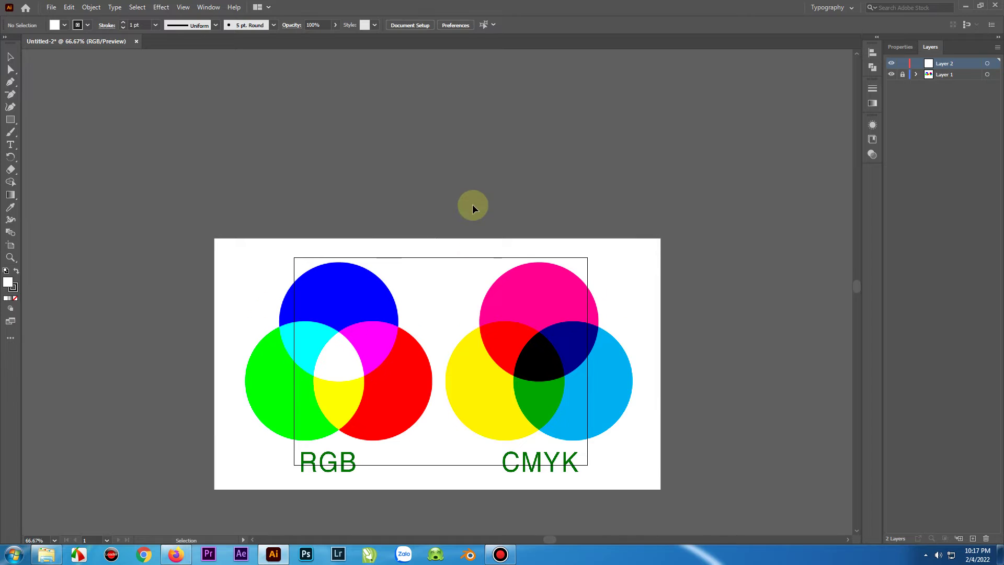
pyautogui.click(11, 123)
pyautogui.click(42, 132)
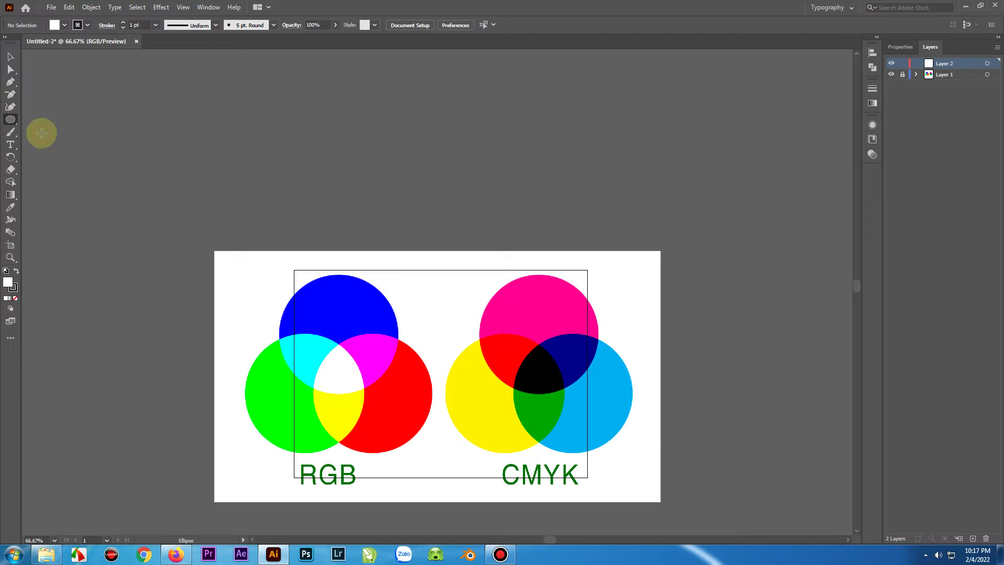
pyautogui.moveTo(323, 109); pyautogui.dragTo(440, 235)
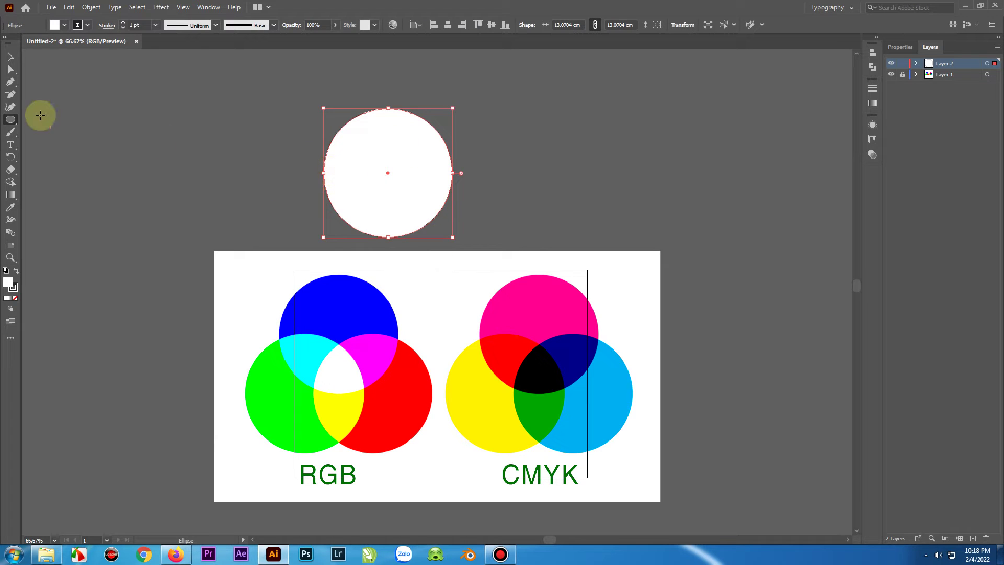
# Step: Set the fill of the circle above the comparison image to None
pyautogui.click(63, 26)
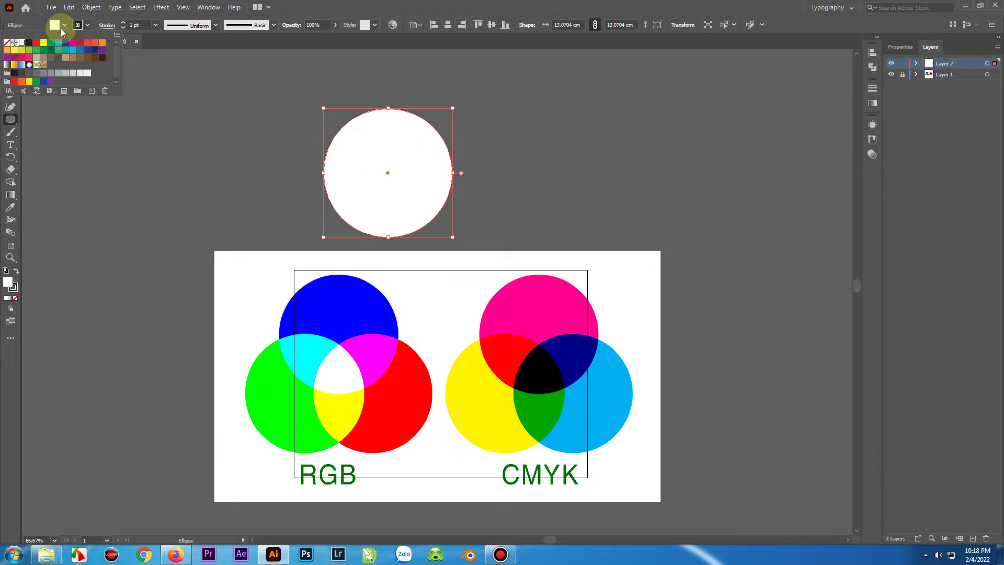
pyautogui.click(7, 44)
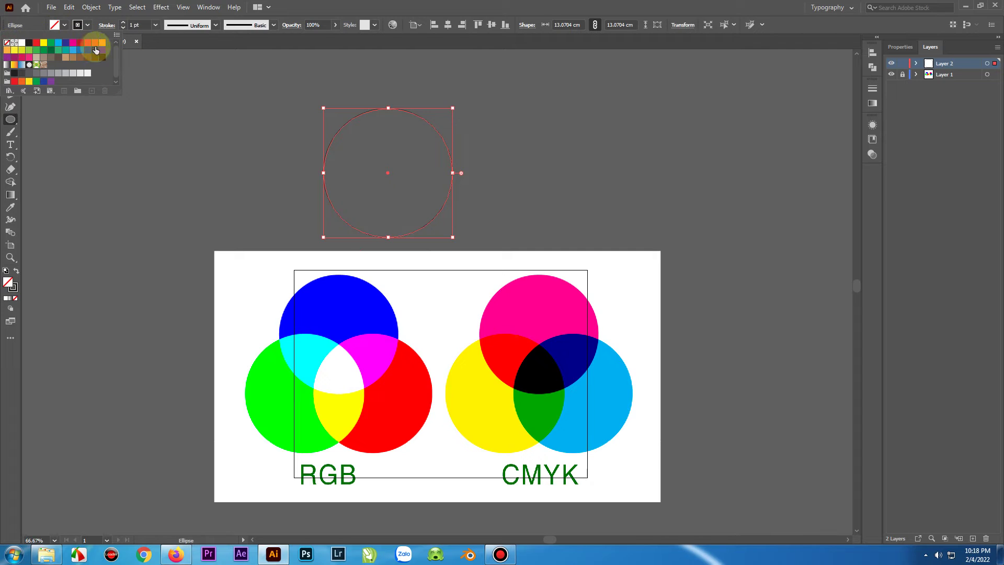
pyautogui.click(200, 115)
pyautogui.click(494, 254)
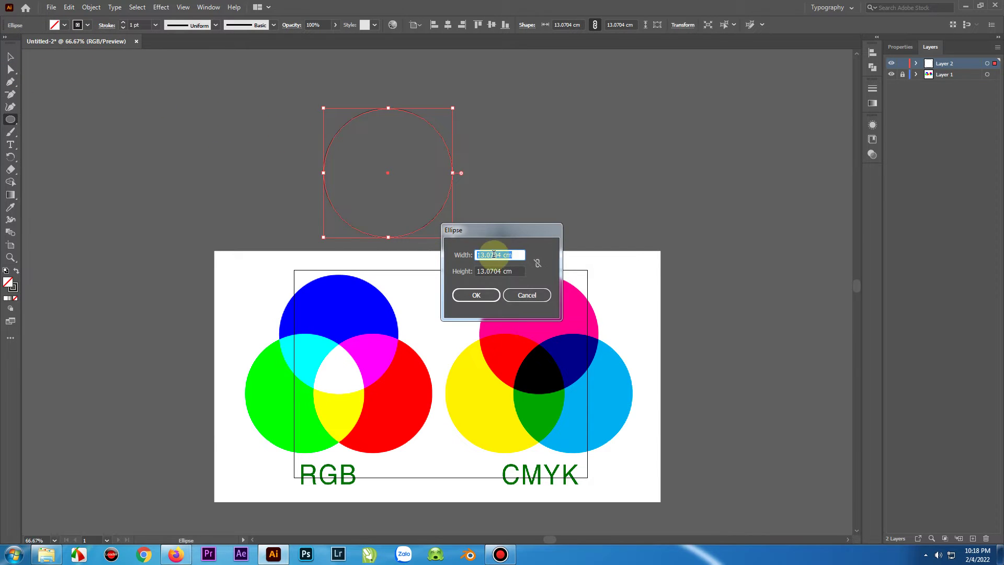
pyautogui.click(523, 296)
pyautogui.click(10, 57)
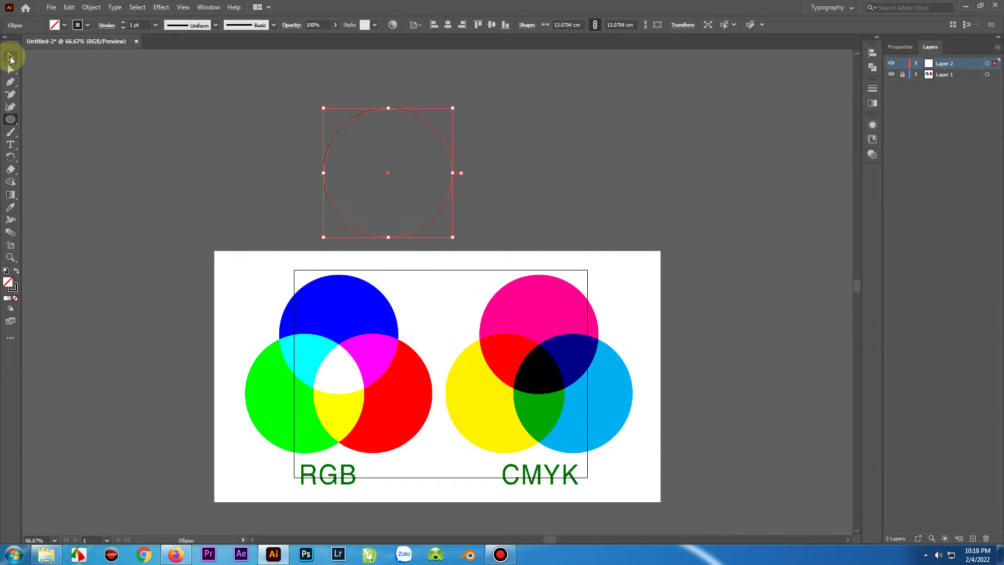
pyautogui.click(69, 90)
# Step: Move the circle outline over the image's blue circle and scale it to about 12.05 cm in diameter to match
pyautogui.moveTo(445, 206); pyautogui.dragTo(397, 360)
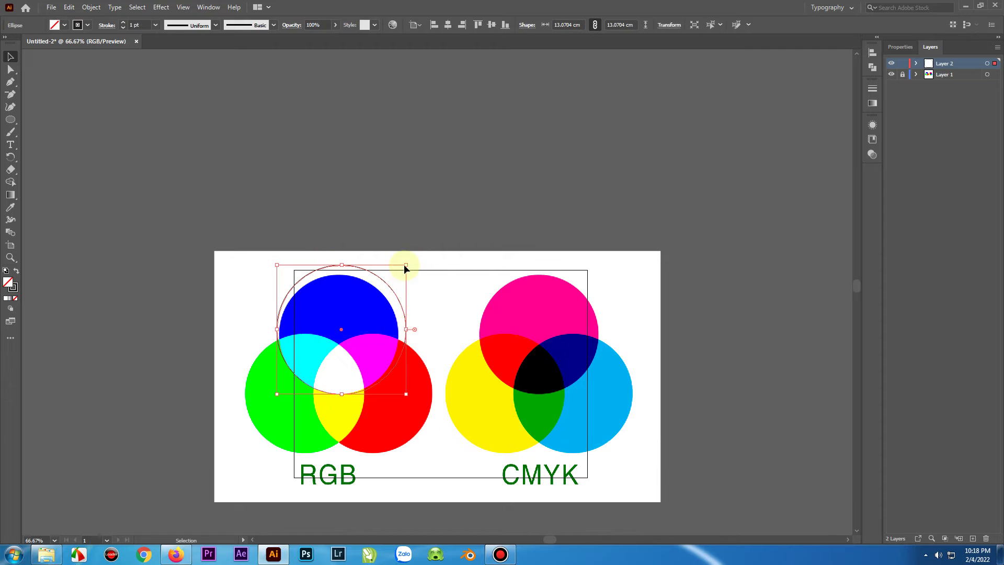
pyautogui.moveTo(407, 263); pyautogui.dragTo(400, 276)
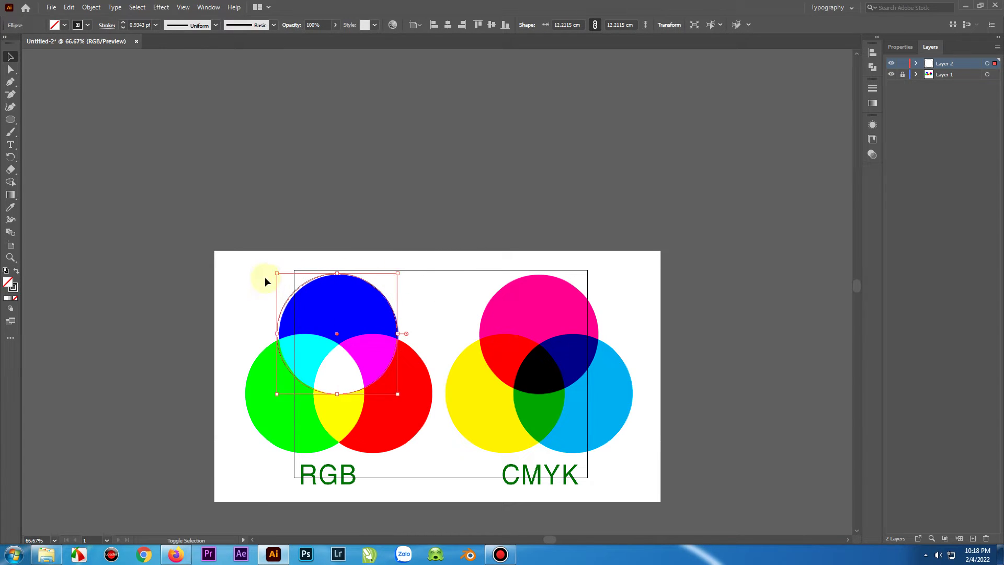
pyautogui.moveTo(277, 273); pyautogui.dragTo(279, 275)
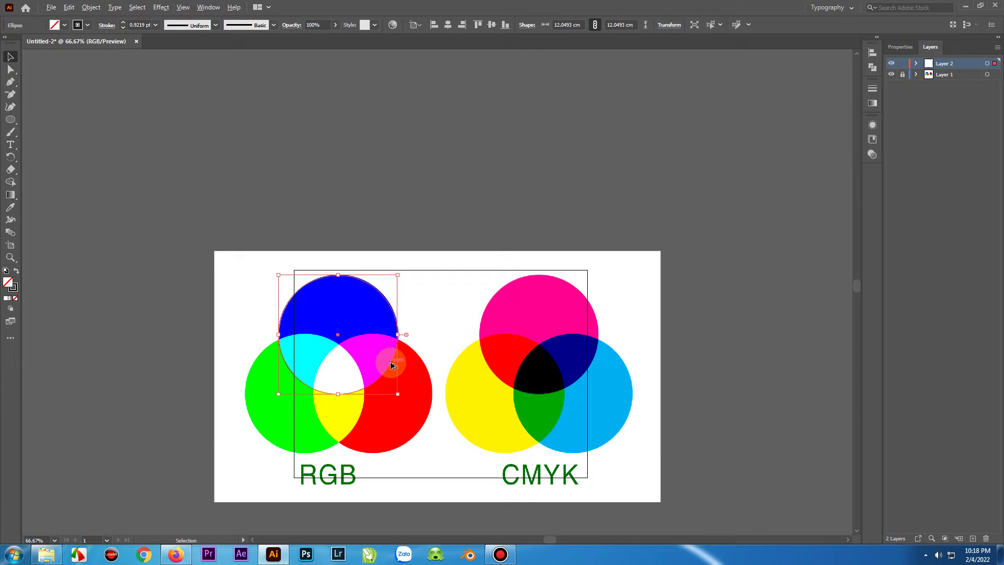
# Step: Duplicate the circle outline over the red circle and again over the green circle of the RGB diagram
pyautogui.moveTo(391, 366); pyautogui.dragTo(424, 422)
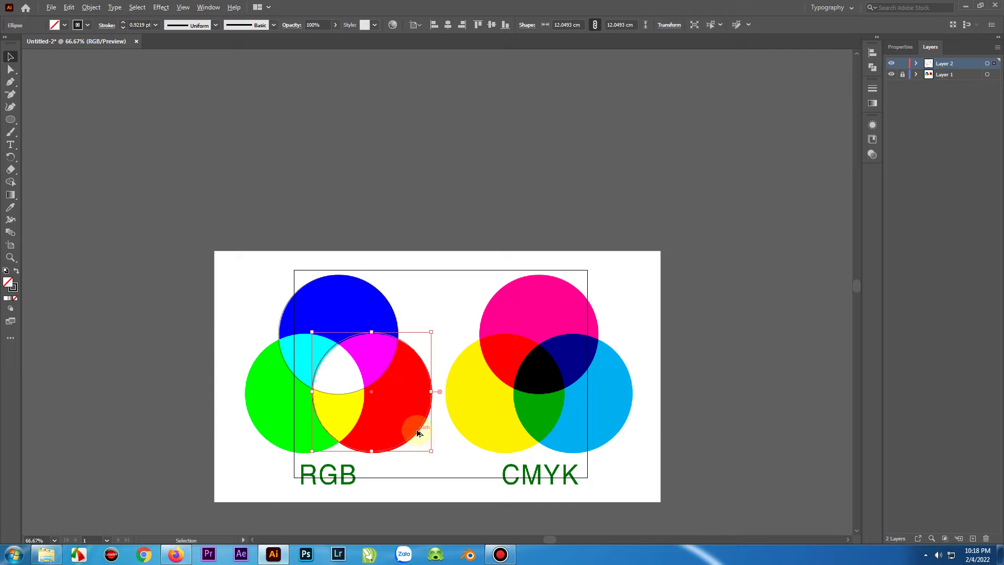
pyautogui.moveTo(417, 433); pyautogui.dragTo(350, 434)
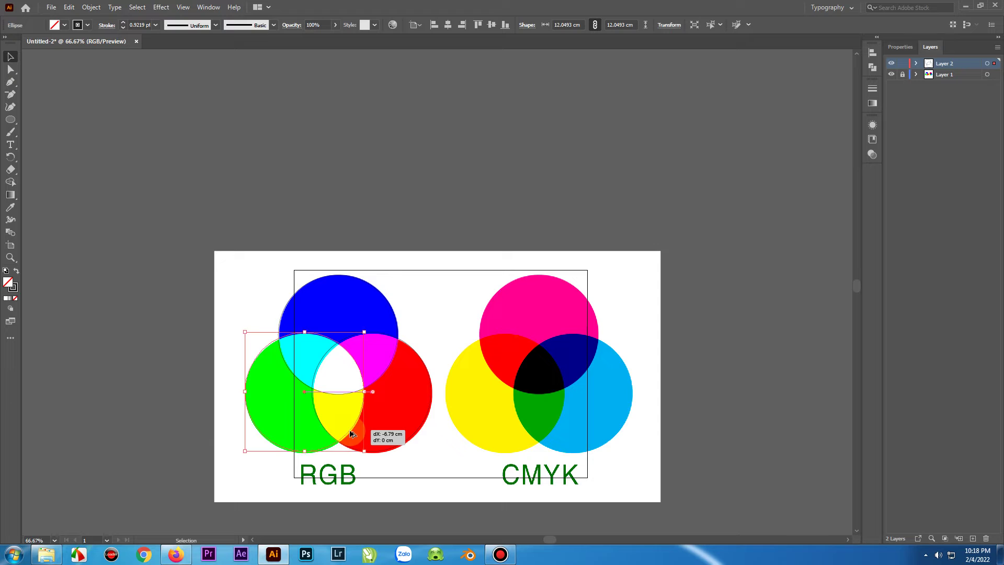
pyautogui.click(140, 268)
# Step: Move all three circle outlines together straight up into the empty area above the comparison image
pyautogui.click(392, 401)
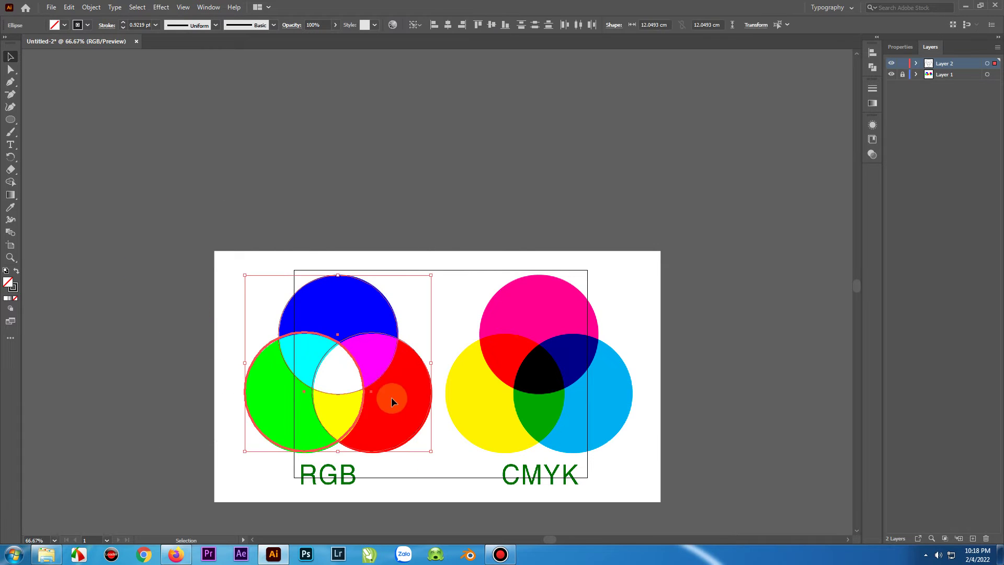
pyautogui.moveTo(362, 385); pyautogui.dragTo(362, 170)
pyautogui.click(178, 196)
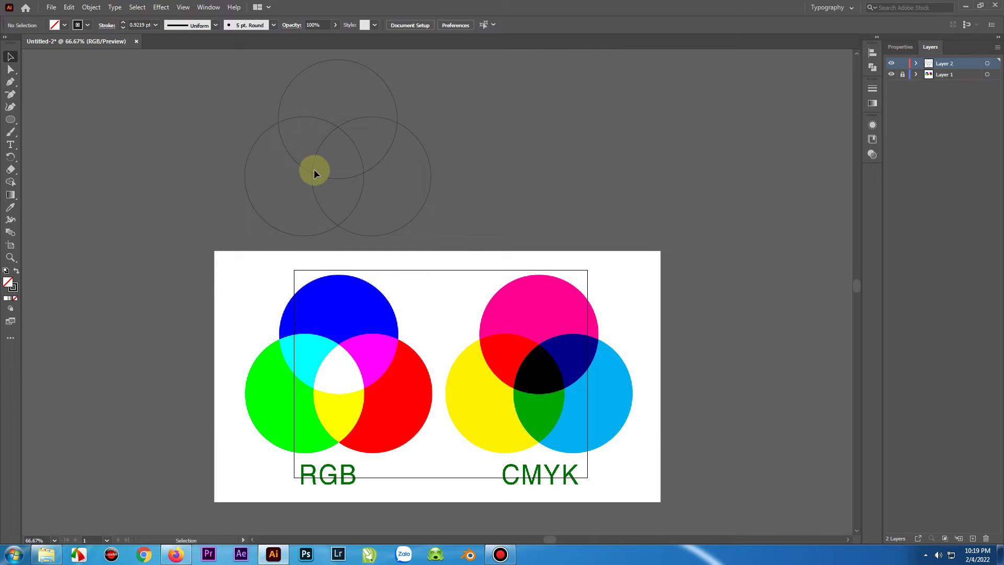
# Step: Fill the three overlapping circles with the yellow swatch
pyautogui.scroll(4, 536, 212)
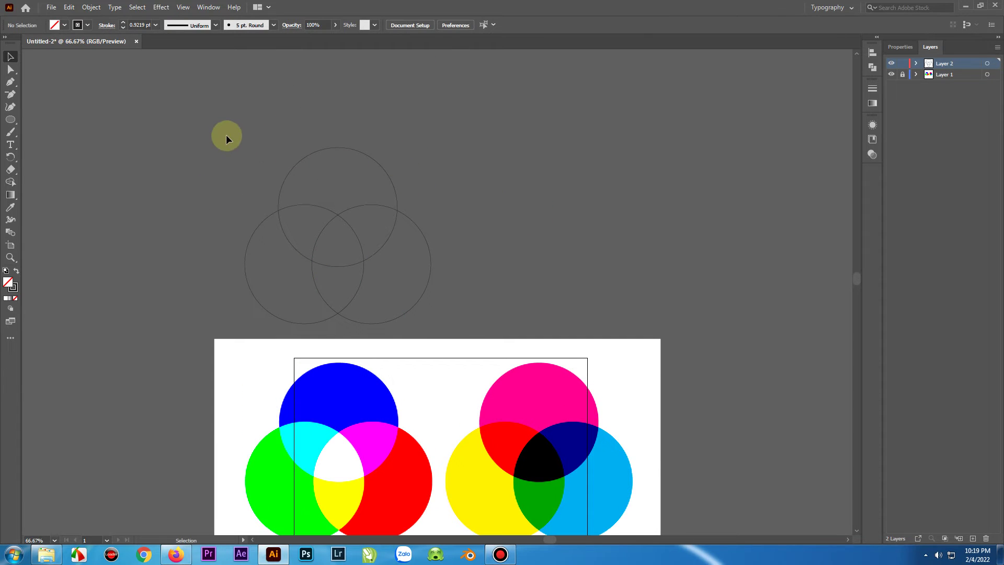
pyautogui.moveTo(431, 311); pyautogui.dragTo(433, 312)
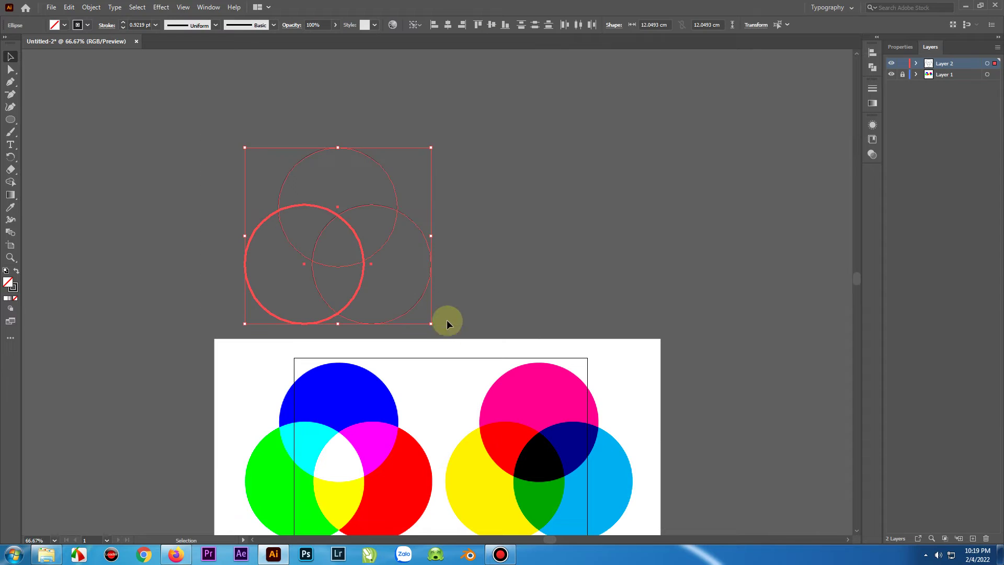
pyautogui.click(63, 26)
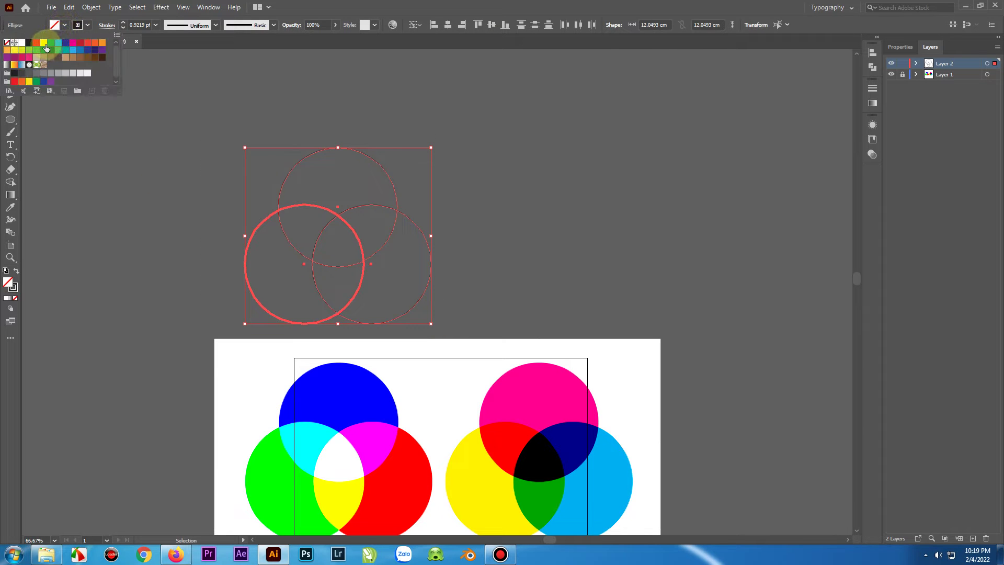
pyautogui.click(45, 44)
pyautogui.click(149, 162)
pyautogui.click(150, 162)
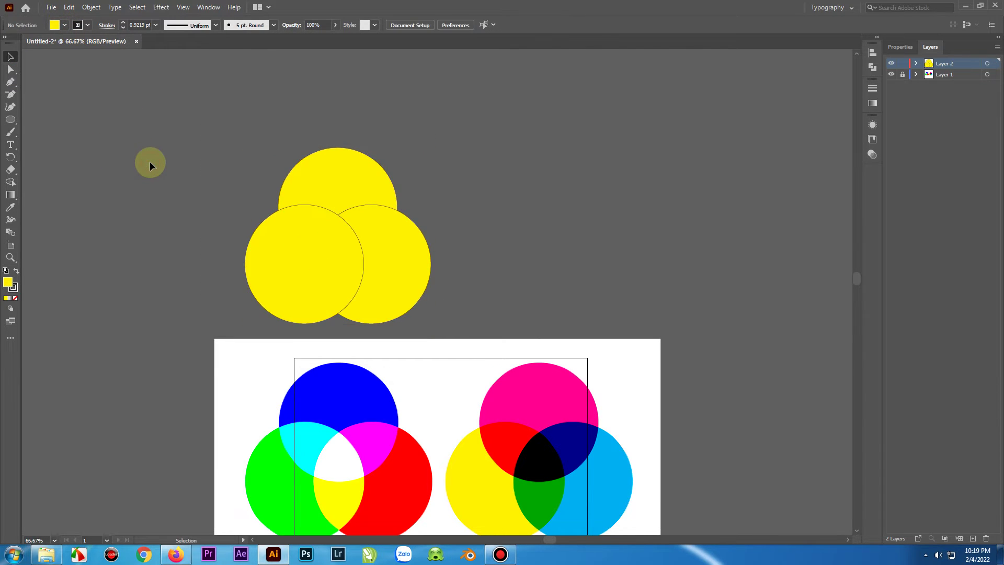
# Step: Remove the stroke from all three yellow circles
pyautogui.moveTo(143, 124); pyautogui.dragTo(513, 312)
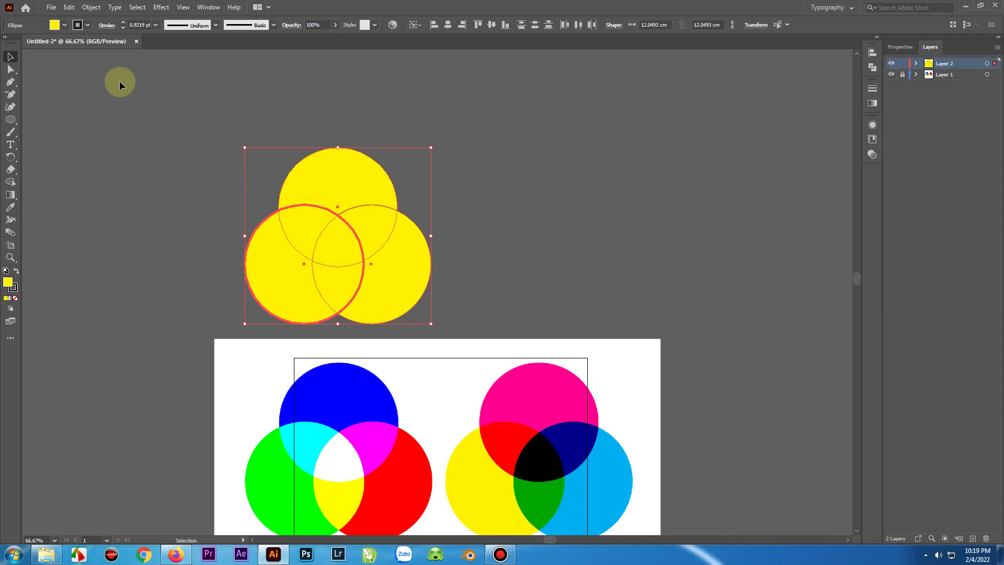
pyautogui.click(88, 27)
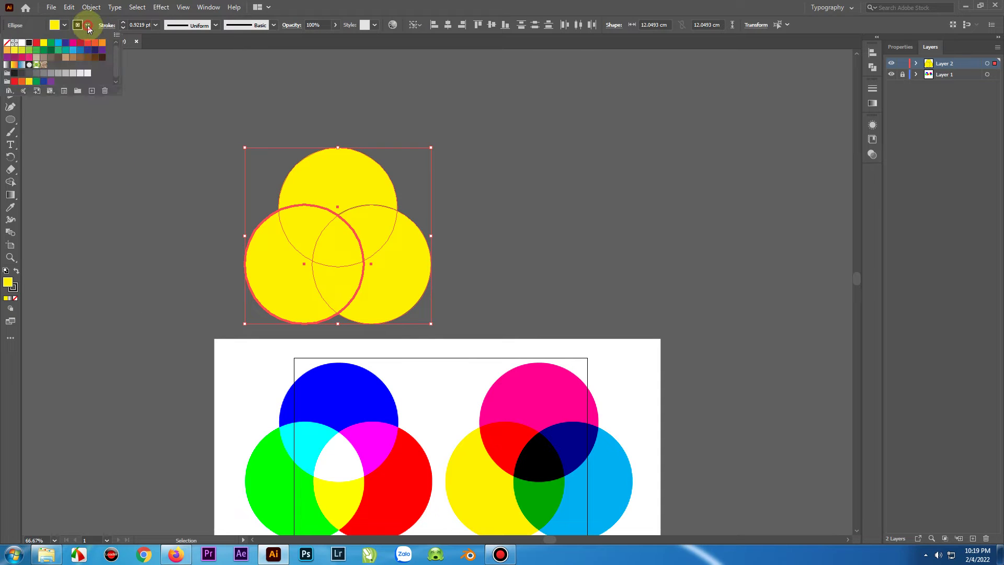
pyautogui.click(6, 43)
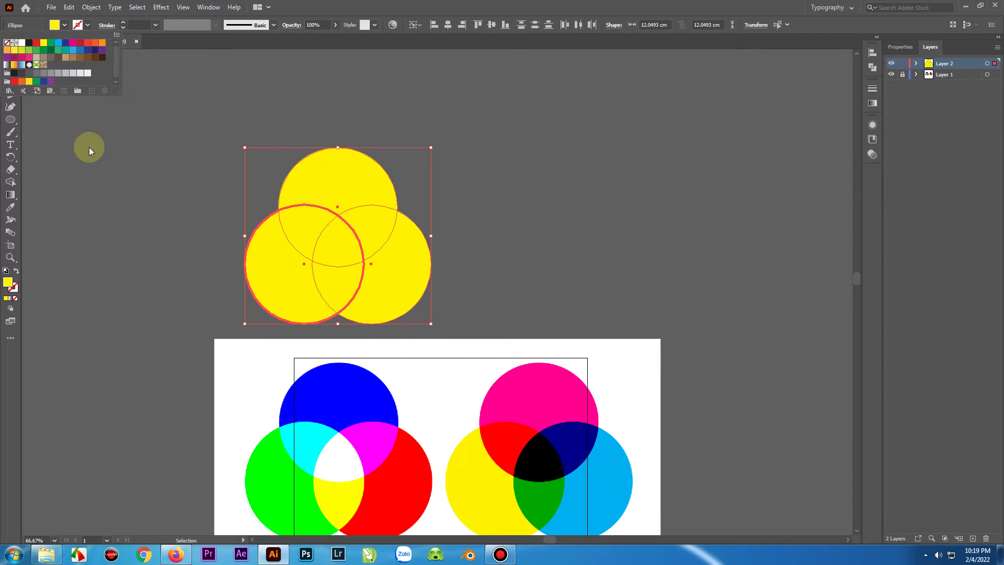
pyautogui.click(122, 158)
pyautogui.click(122, 158)
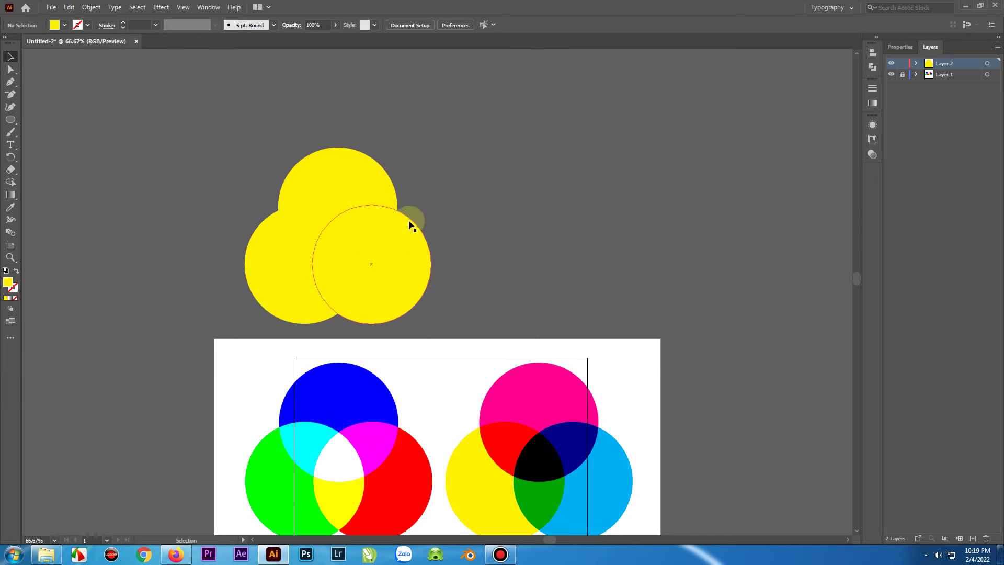
# Step: Duplicate the three yellow circles horizontally to sit above the CMYK diagram
pyautogui.moveTo(179, 121); pyautogui.dragTo(471, 321)
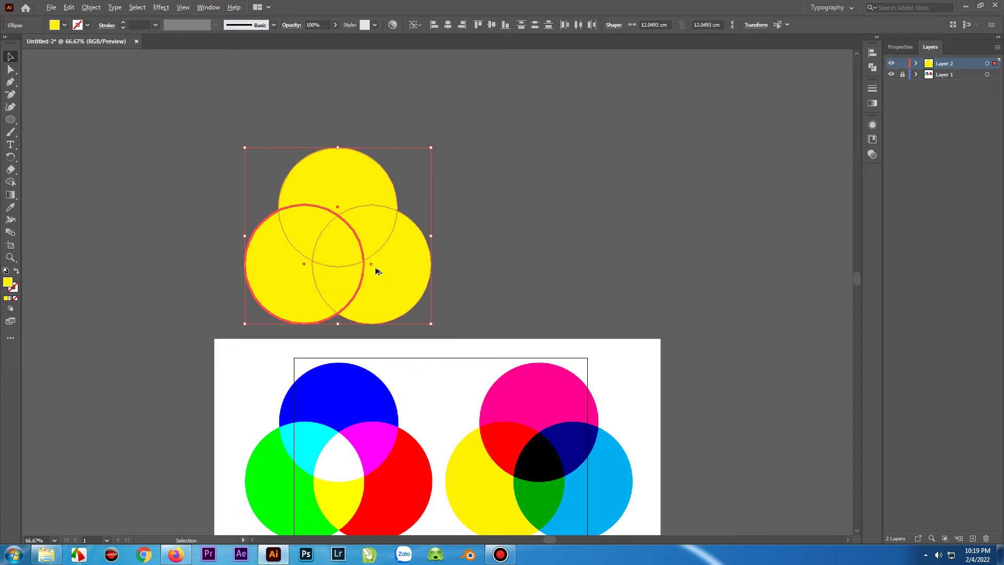
pyautogui.moveTo(383, 272); pyautogui.dragTo(585, 273)
pyautogui.click(726, 187)
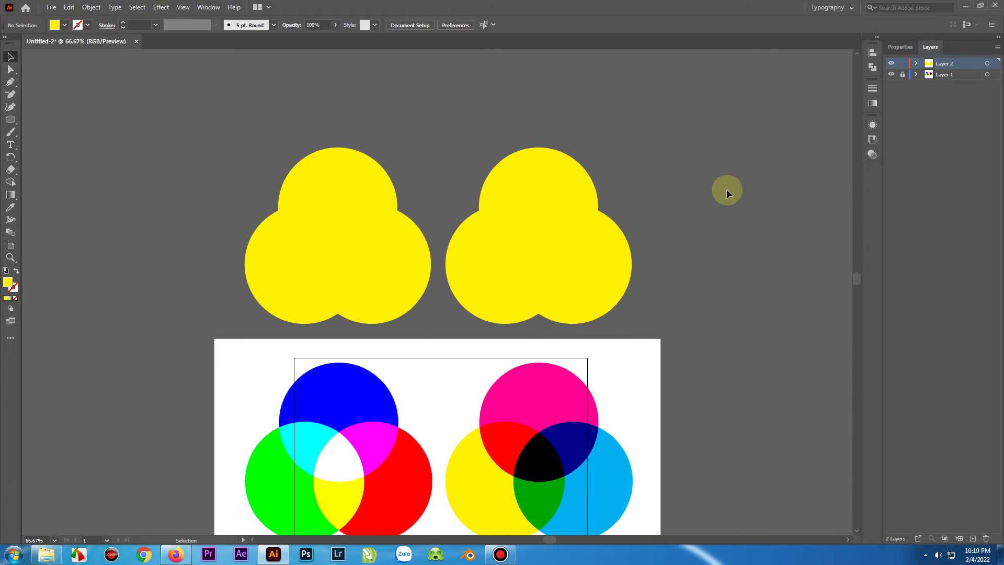
# Step: Shift the copied circles slightly up and sideways, out of line with the original trio
pyautogui.moveTo(730, 302); pyautogui.dragTo(546, 256)
pyautogui.moveTo(546, 258); pyautogui.dragTo(553, 246)
pyautogui.click(704, 177)
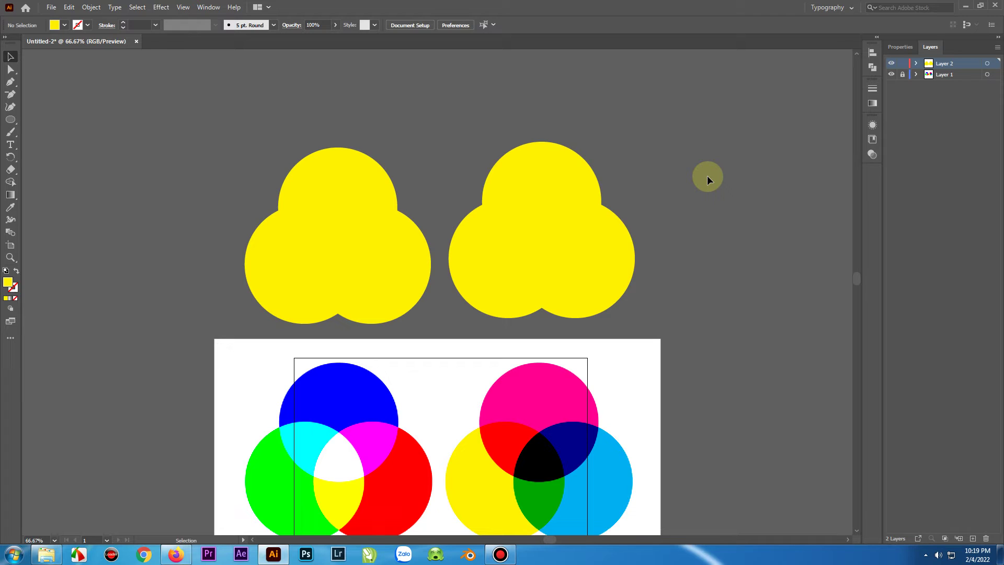
# Step: Show the rulers and place a horizontal guide along the first trio's bottom edge and a vertical guide at its left edge
pyautogui.press('a')
pyautogui.hotkey('ctrl', 'r')
pyautogui.press('v')
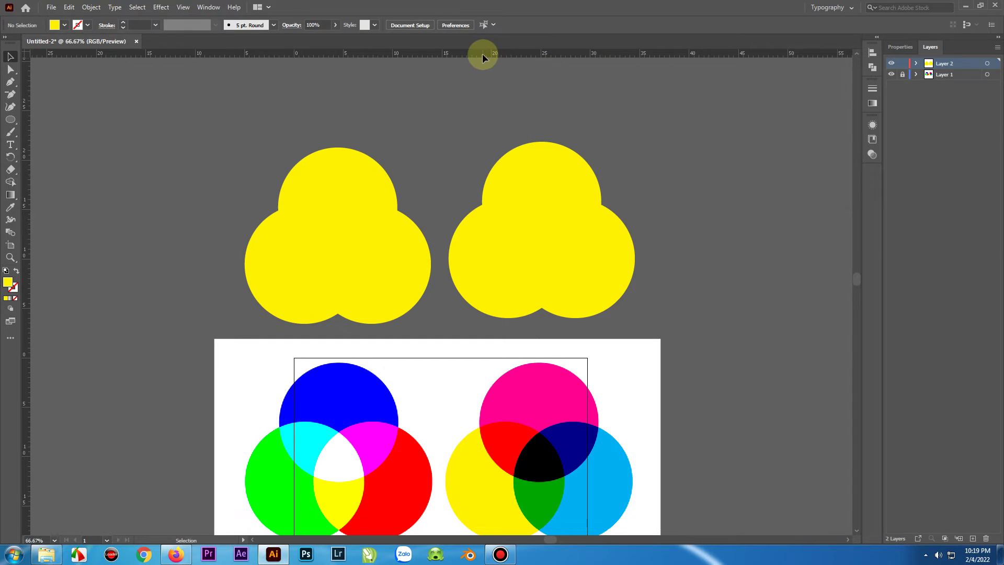
pyautogui.moveTo(482, 55); pyautogui.dragTo(450, 323)
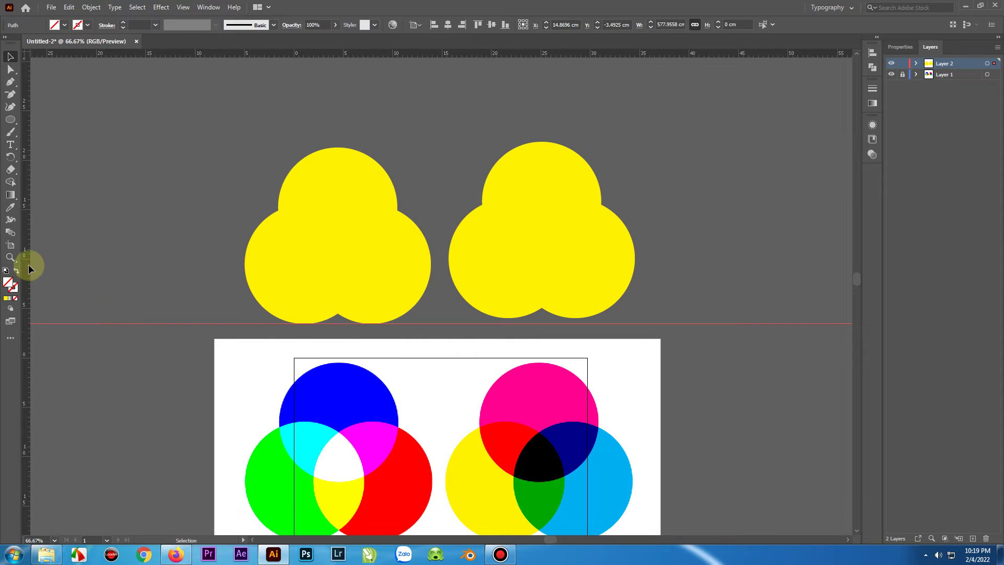
pyautogui.moveTo(29, 266); pyautogui.dragTo(244, 292)
# Step: Reposition the copied circles and nudge them upward until their bottom edge rests on the horizontal guide
pyautogui.moveTo(461, 116); pyautogui.dragTo(599, 289)
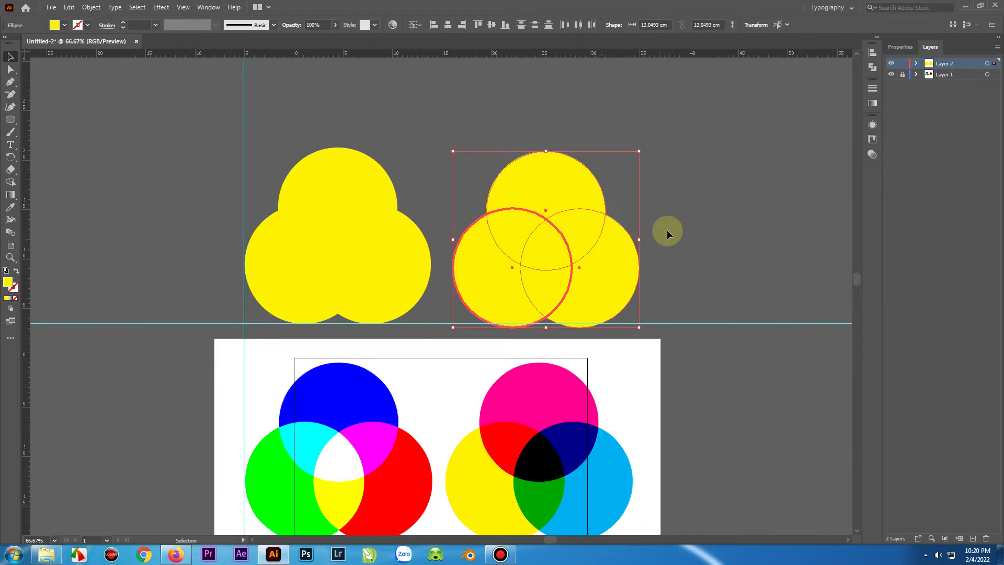
pyautogui.press('Up')
pyautogui.press('Up')
pyautogui.press('Up')
pyautogui.press('Up')
pyautogui.press('Up')
pyautogui.press('Up')
pyautogui.press('Up')
pyautogui.press('Up')
pyautogui.press('Up')
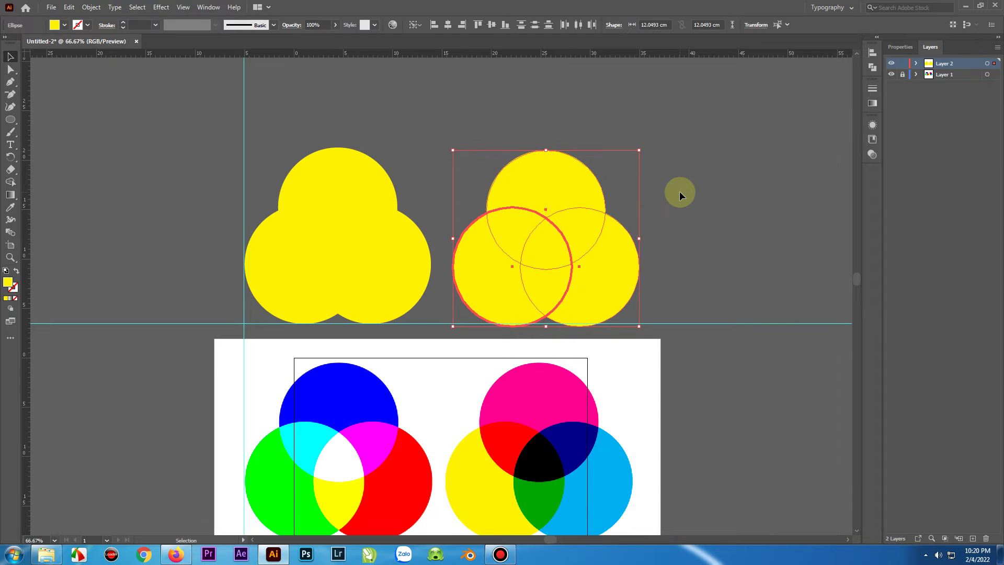
pyautogui.press('Up')
pyautogui.press('Up')
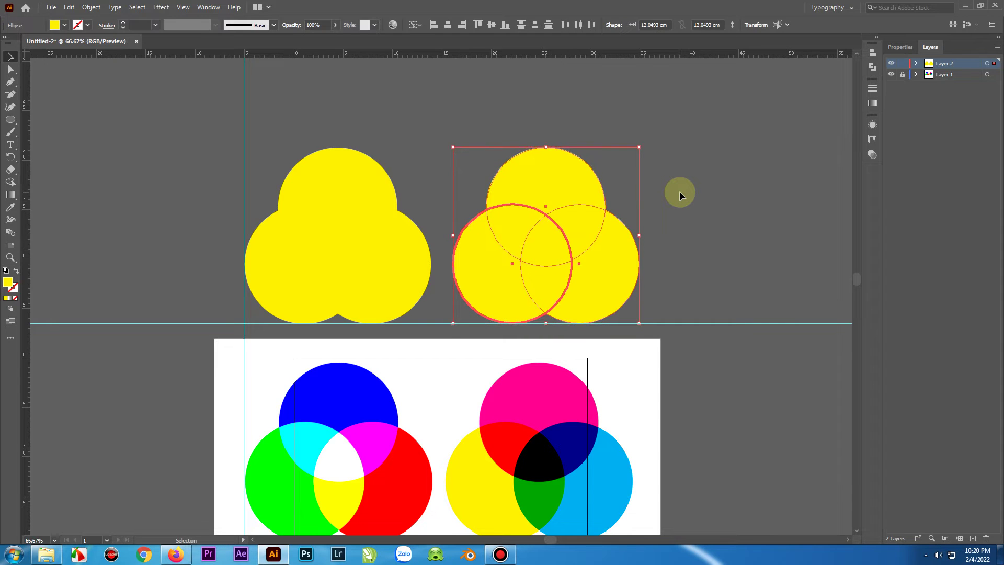
pyautogui.click(739, 301)
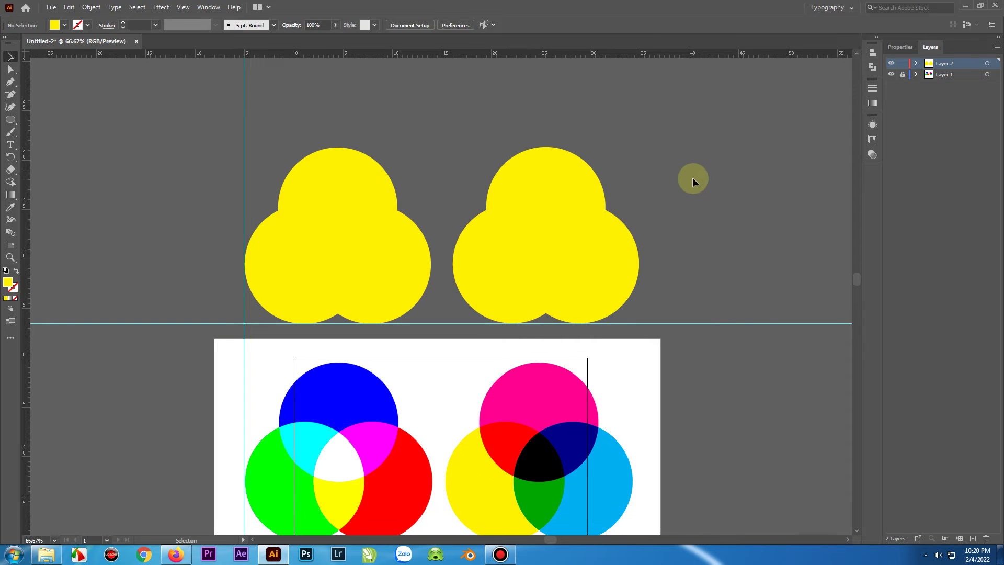
# Step: Recolor the first trio's top circle with the blue sampled from the RGB diagram using the Eyedropper tool
pyautogui.scroll(-2, 696, 181)
pyautogui.scroll(4, 497, 201)
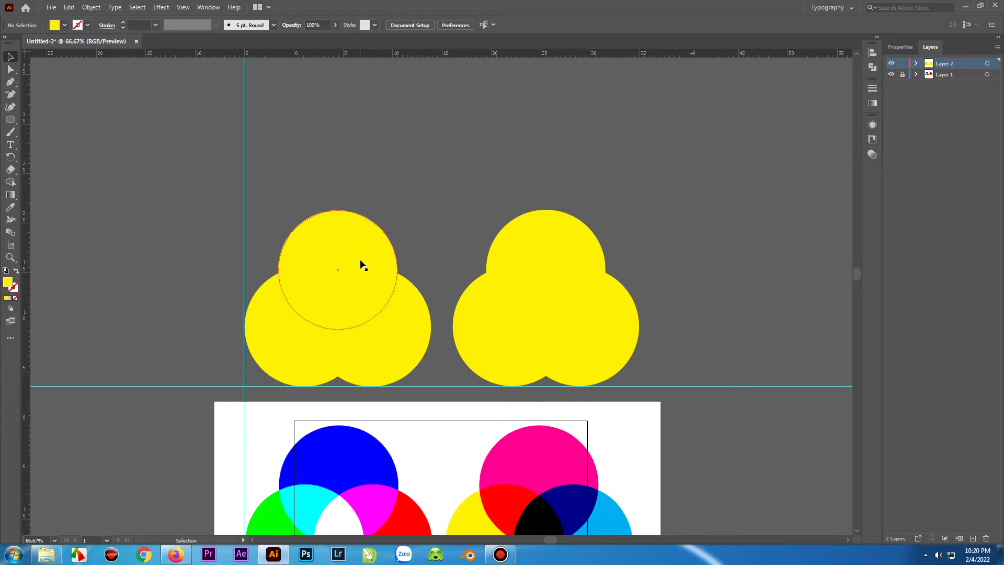
pyautogui.scroll(-1, 452, 179)
pyautogui.scroll(-5, 449, 181)
pyautogui.scroll(5, 434, 186)
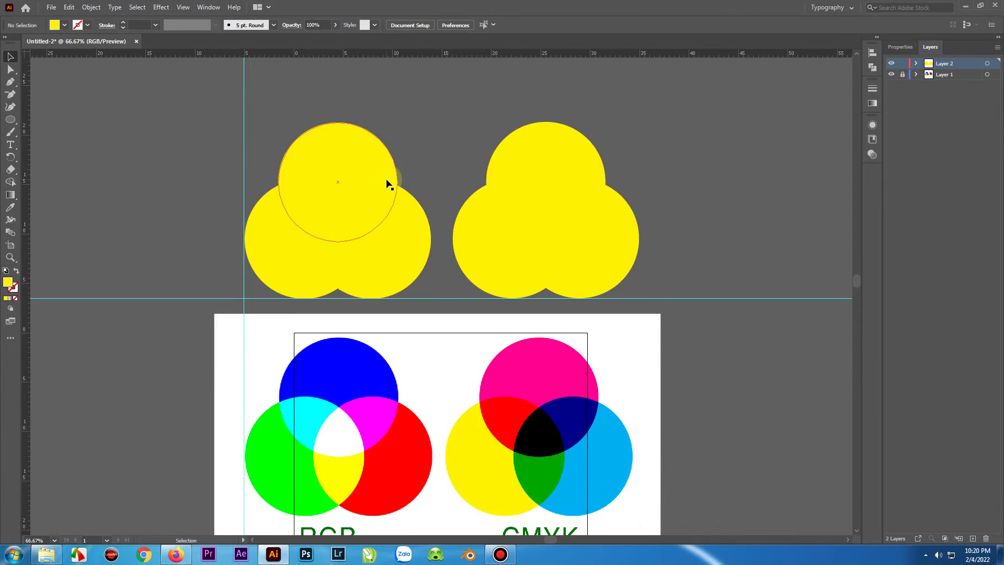
pyautogui.scroll(-3, 390, 186)
pyautogui.click(347, 163)
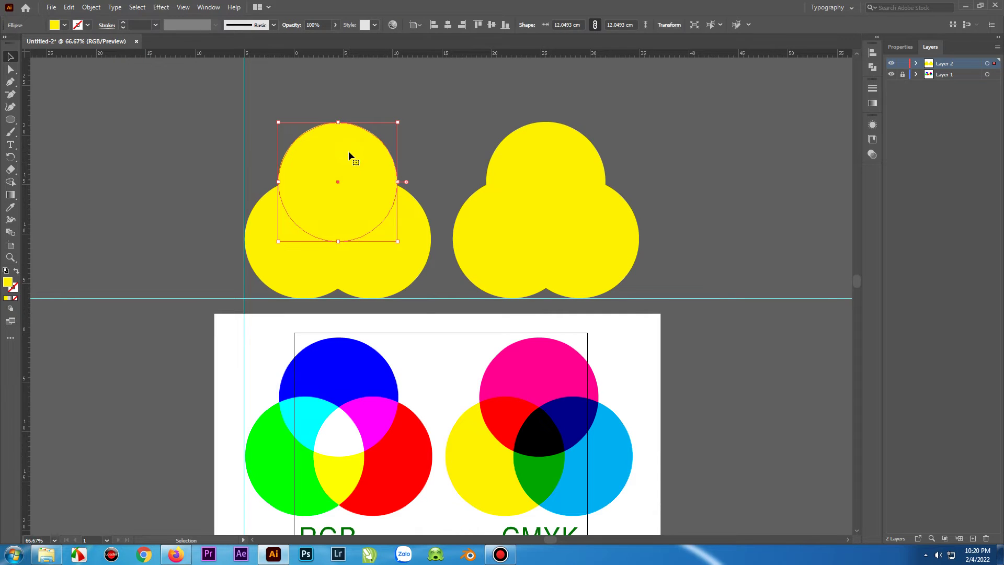
pyautogui.click(11, 208)
pyautogui.click(336, 370)
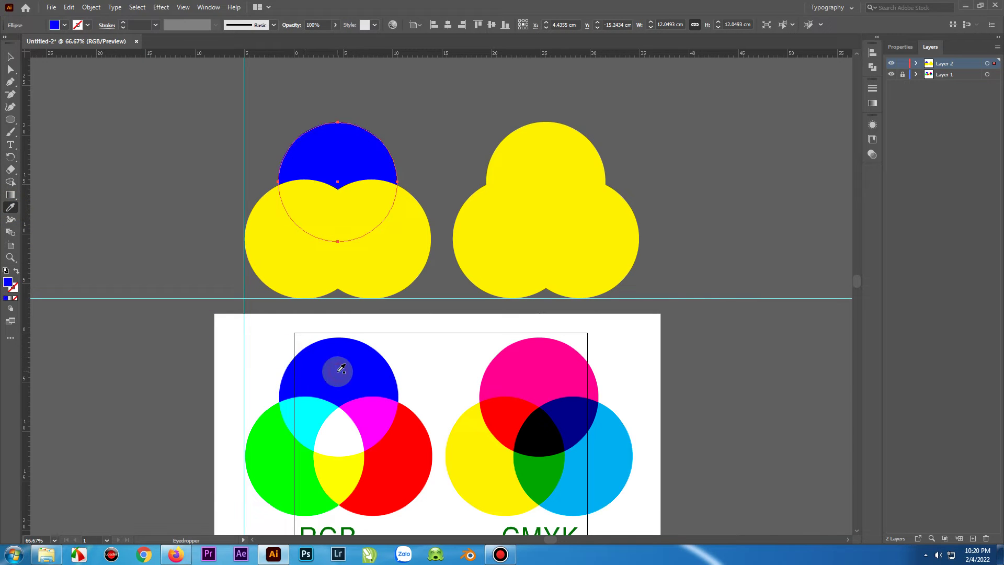
pyautogui.click(10, 56)
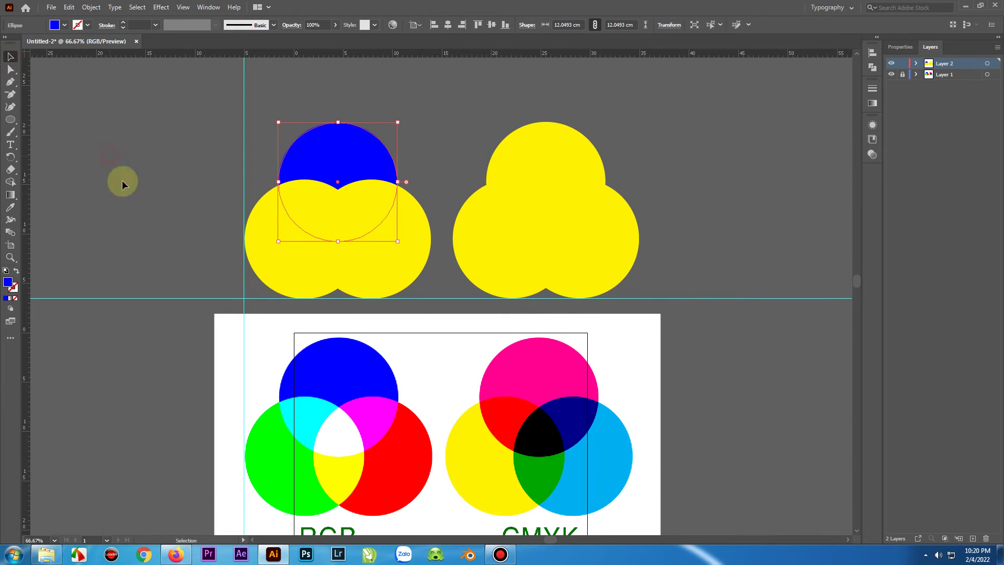
# Step: Fill the lower-left circle of the RGB group with the green sampled from the reference RGB diagram using the Eyedropper tool
pyautogui.click(282, 270)
pyautogui.click(282, 270)
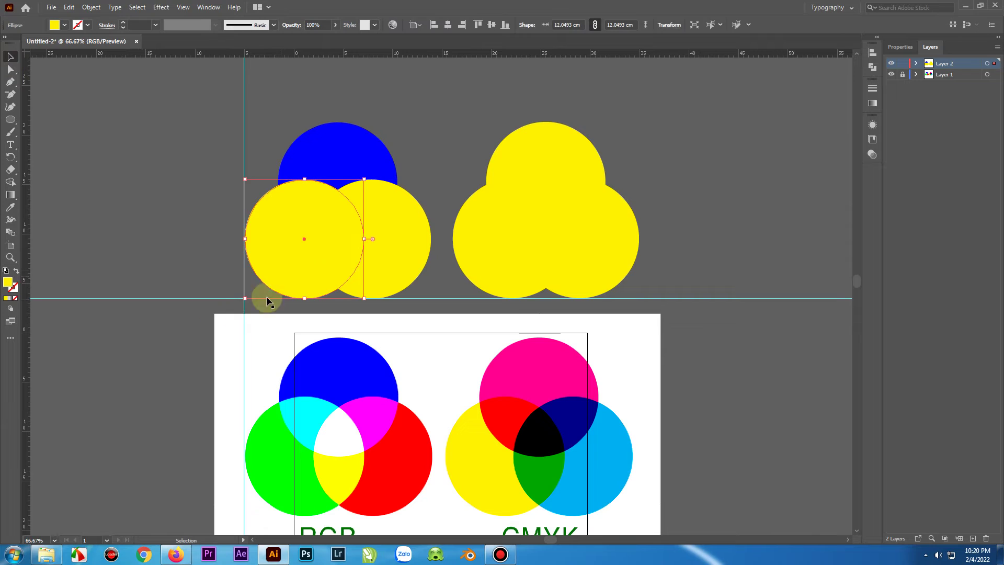
pyautogui.click(11, 209)
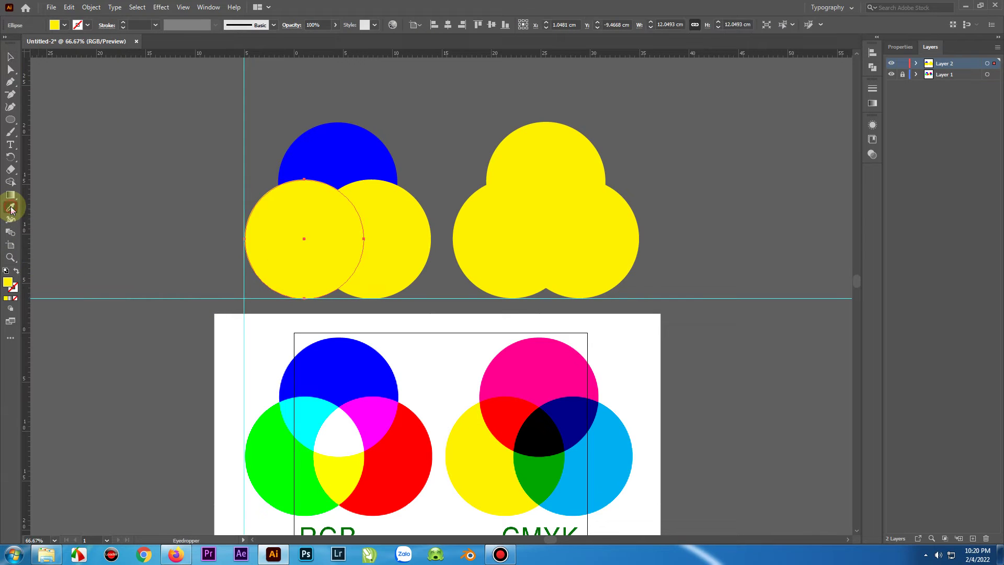
pyautogui.click(284, 462)
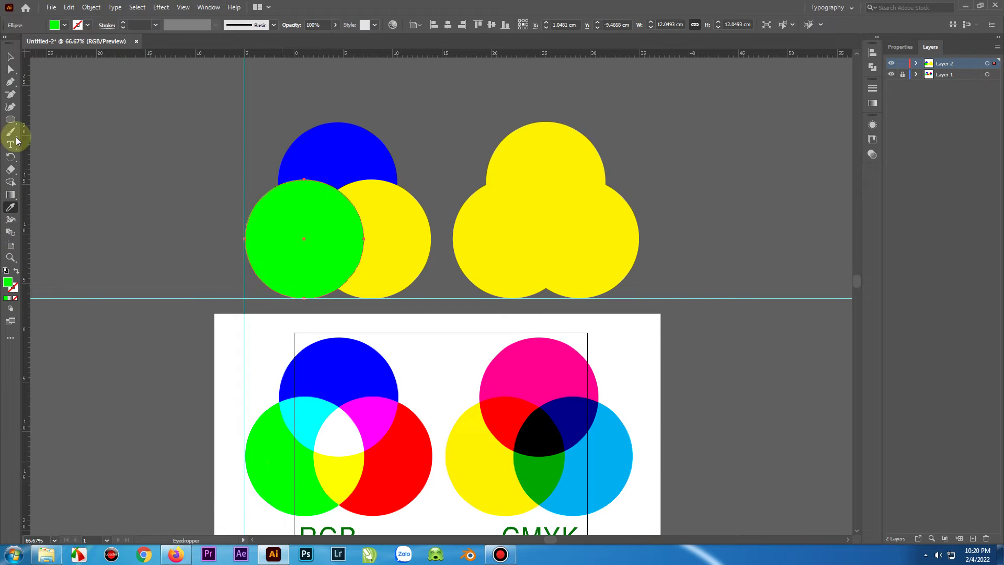
pyautogui.click(10, 56)
# Step: Recolour the lower-right circle of the RGB group with the red sampled from the reference diagram, then clear the selection
pyautogui.click(418, 238)
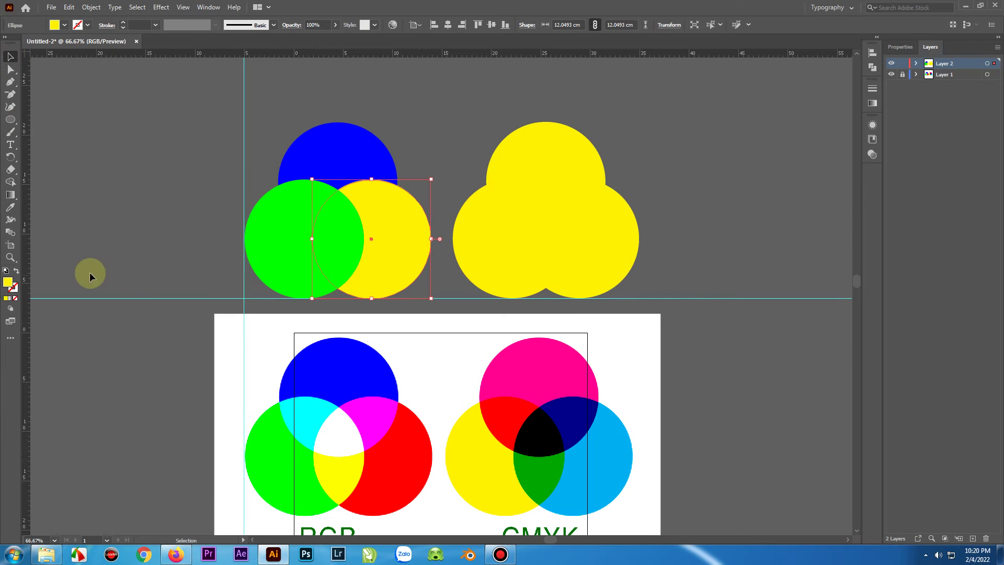
pyautogui.click(11, 207)
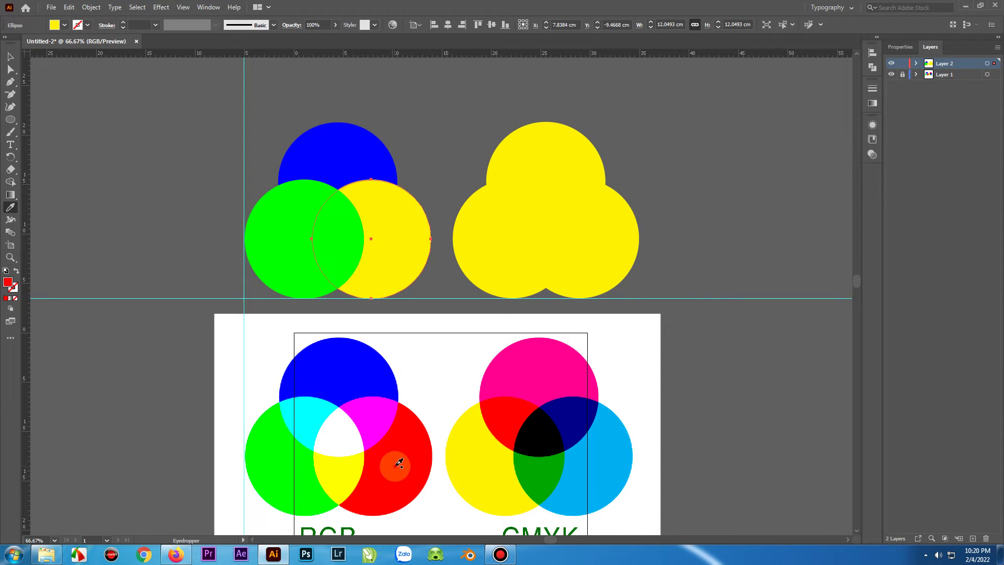
pyautogui.click(396, 464)
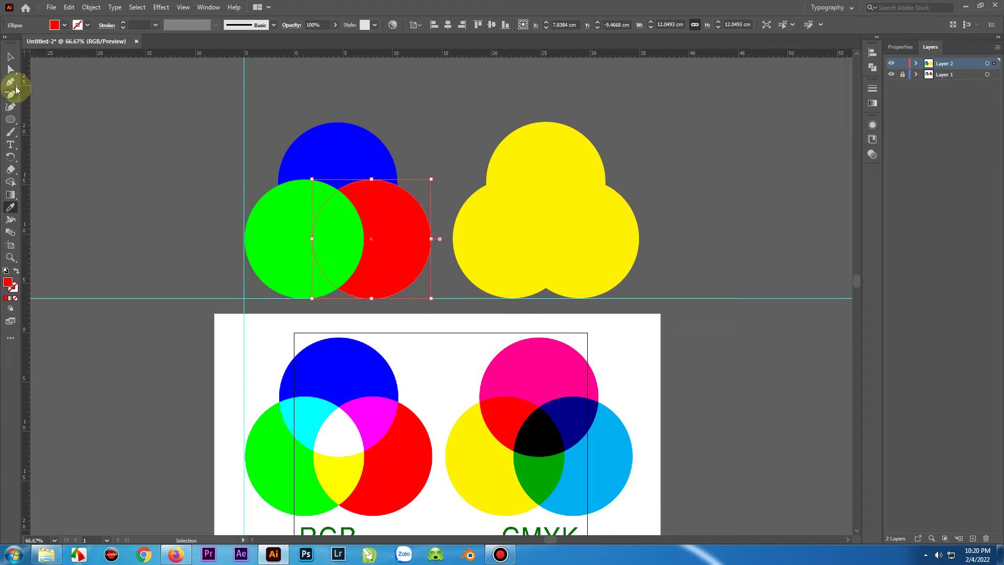
pyautogui.click(10, 56)
pyautogui.click(90, 107)
# Step: Fill the upper circle of the all-yellow group with the magenta sampled from the reference CMYK diagram
pyautogui.click(559, 158)
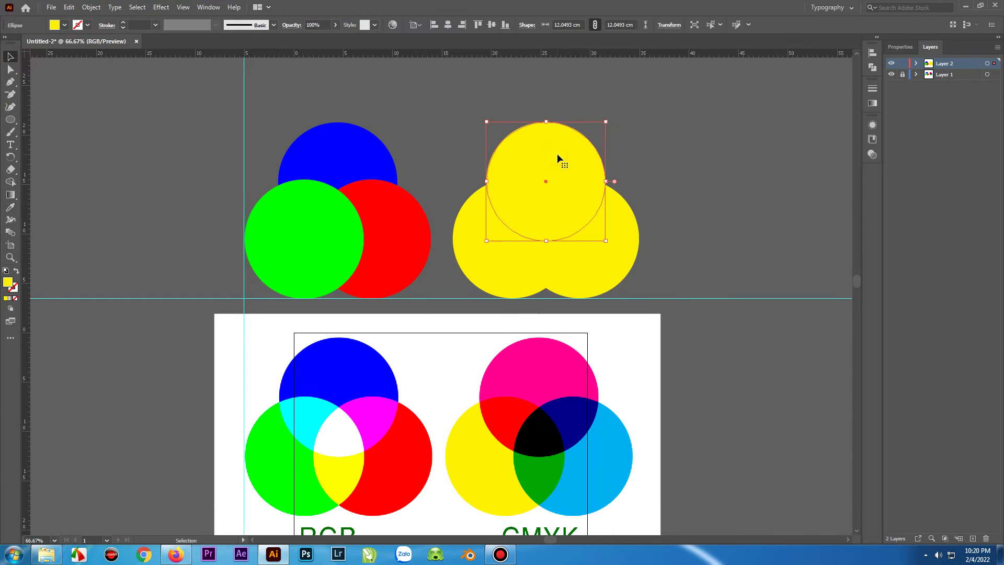
pyautogui.click(10, 207)
pyautogui.click(552, 366)
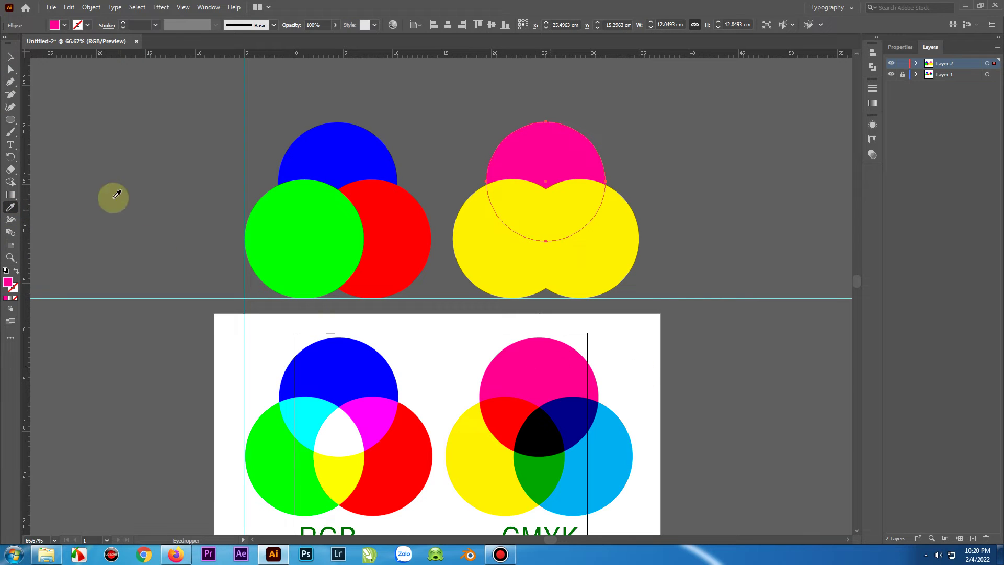
pyautogui.click(11, 57)
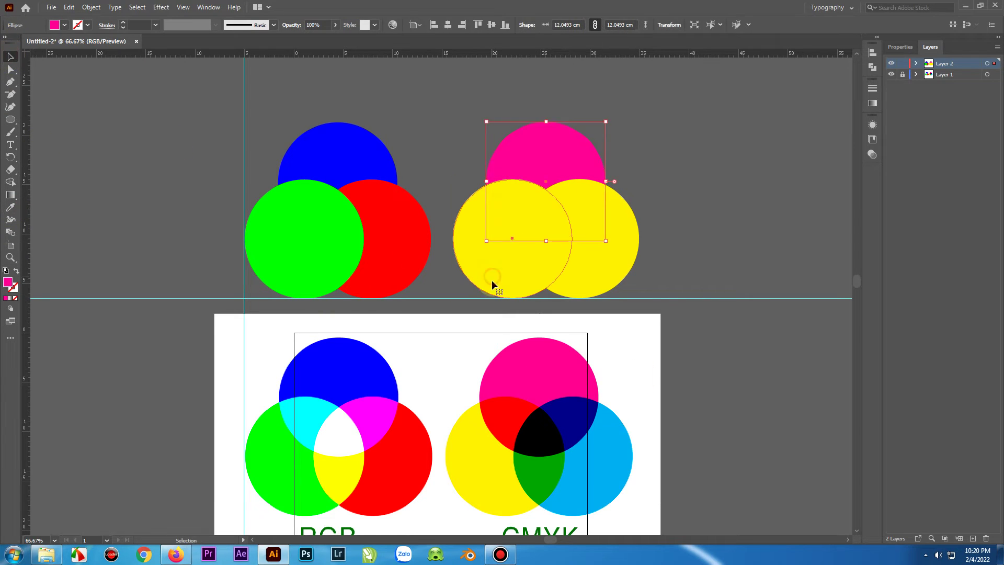
# Step: Leave the lower-left CMYK circle yellow and fill the lower-right one with the cyan sampled from the reference diagram
pyautogui.click(489, 281)
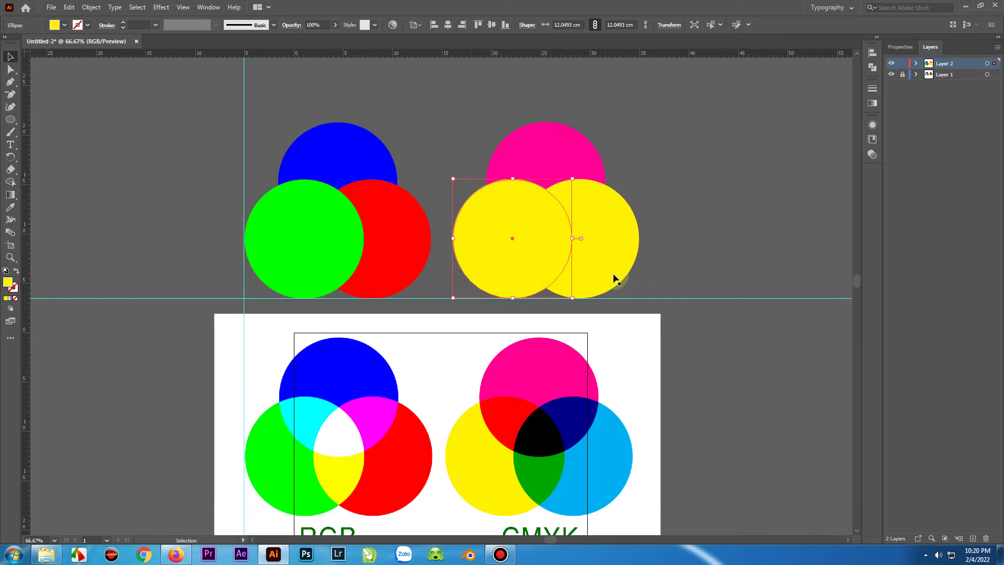
pyautogui.click(609, 260)
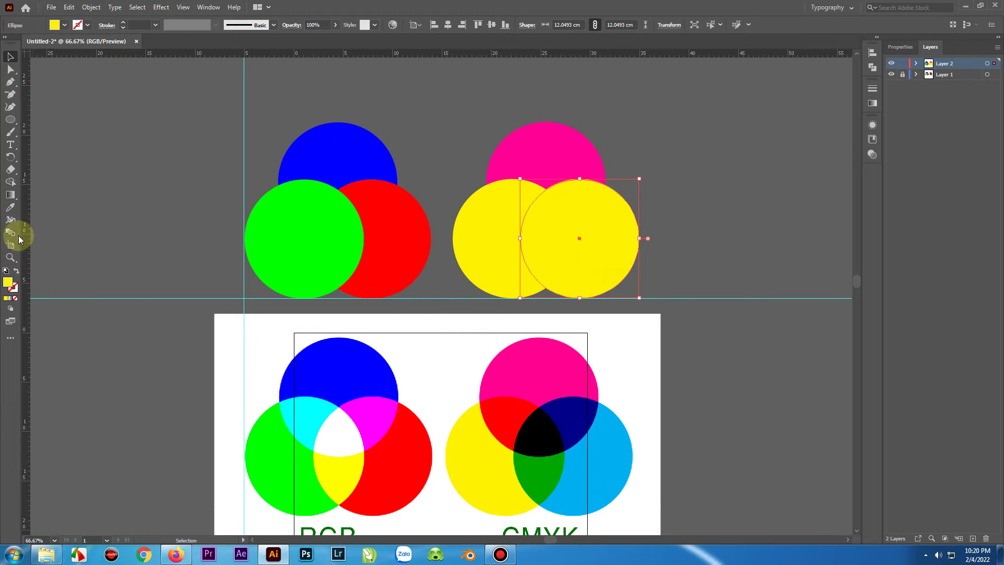
pyautogui.click(10, 207)
pyautogui.click(607, 453)
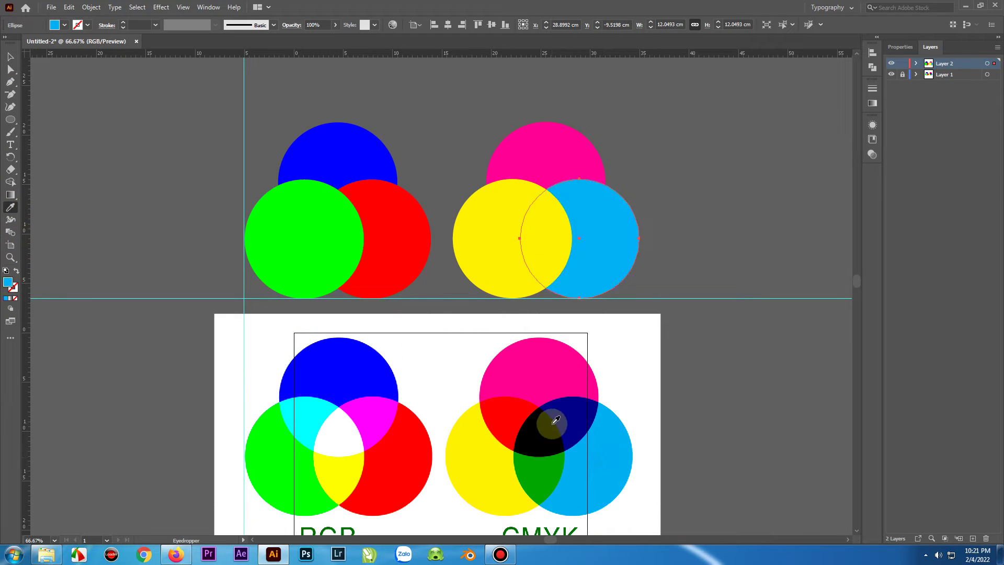
pyautogui.click(11, 56)
pyautogui.click(102, 125)
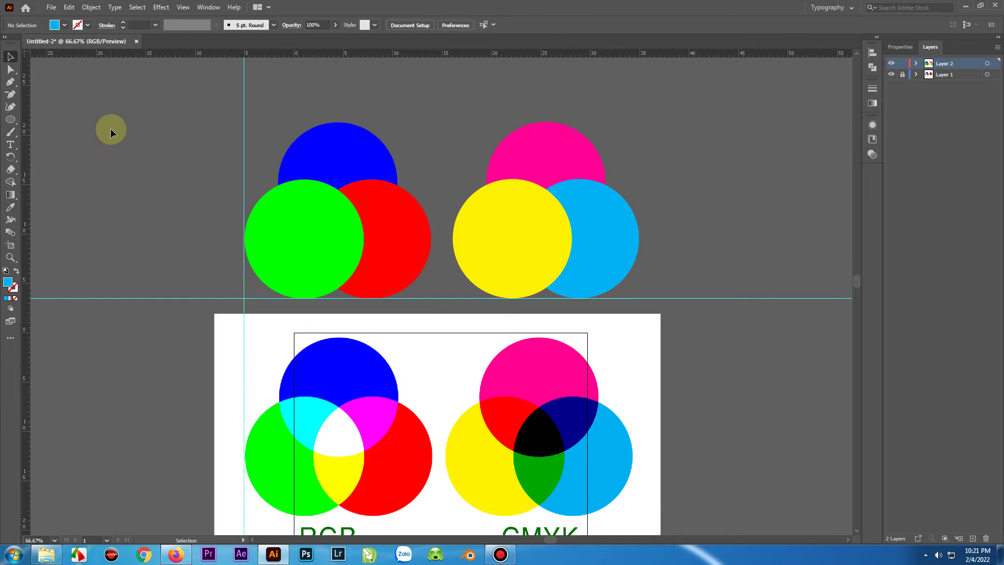
# Step: Select the three CMYK circles together and display the Pathfinder operations
pyautogui.scroll(3, 549, 247)
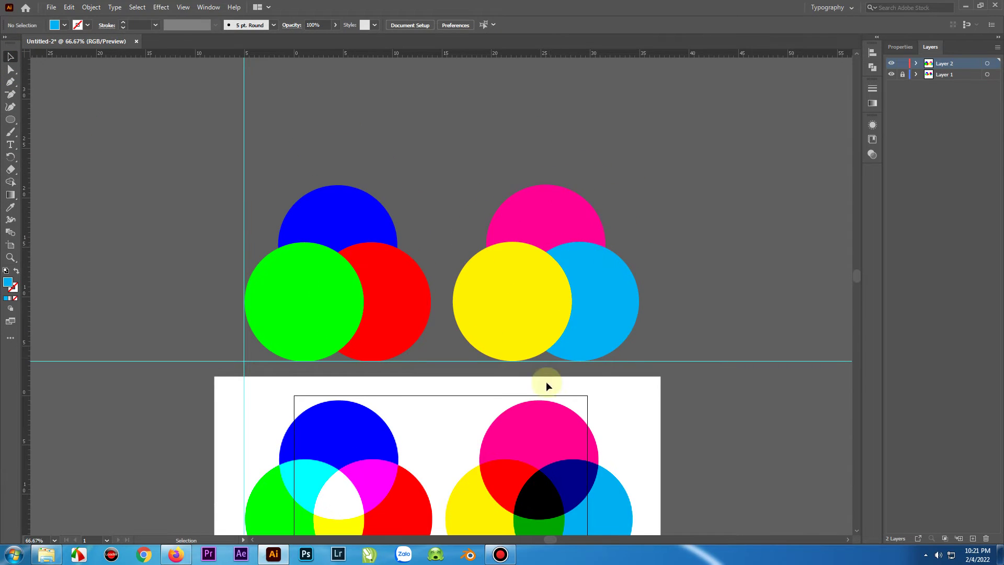
pyautogui.scroll(-3, 543, 398)
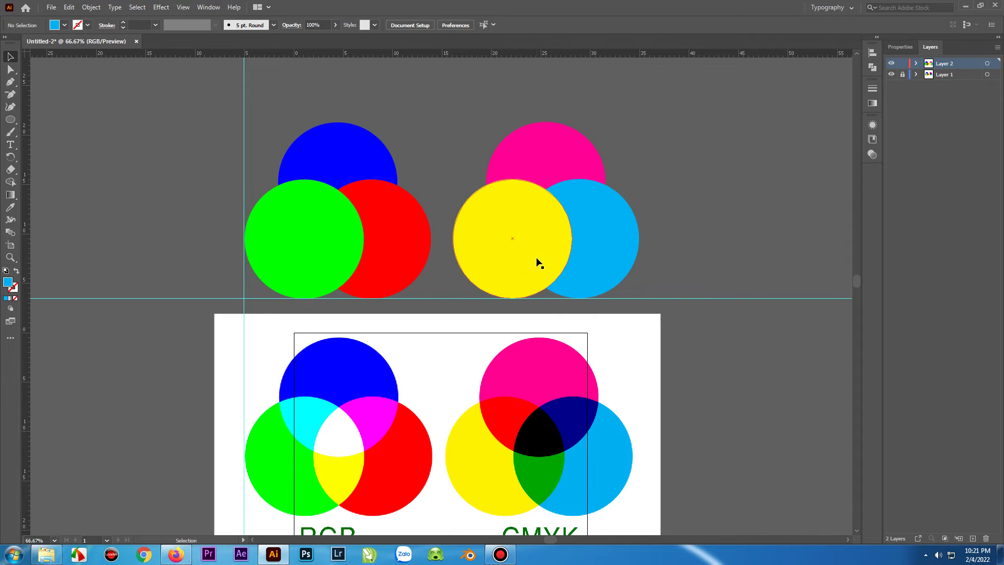
pyautogui.moveTo(552, 186); pyautogui.dragTo(636, 262)
pyautogui.click(522, 157)
pyautogui.moveTo(464, 106); pyautogui.dragTo(634, 301)
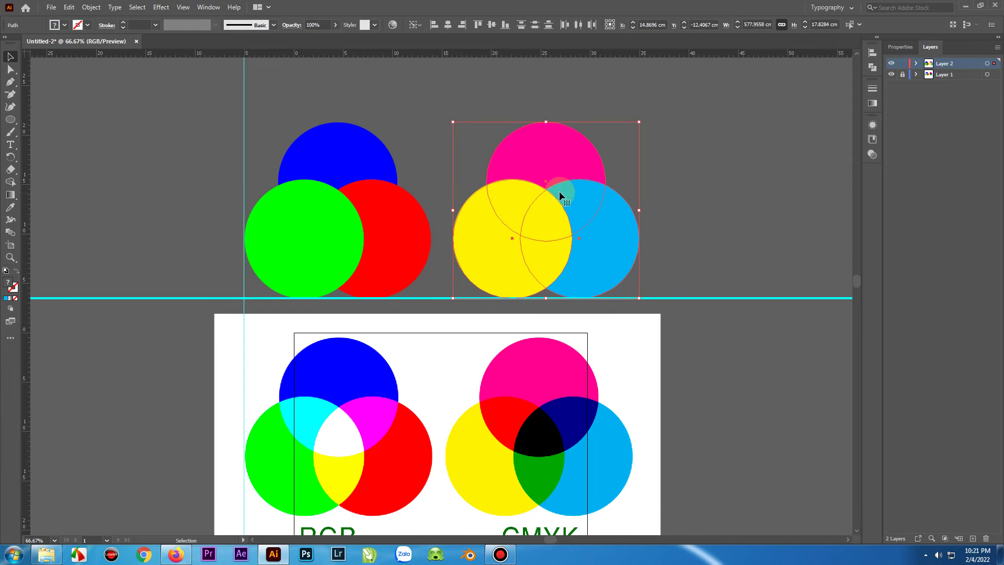
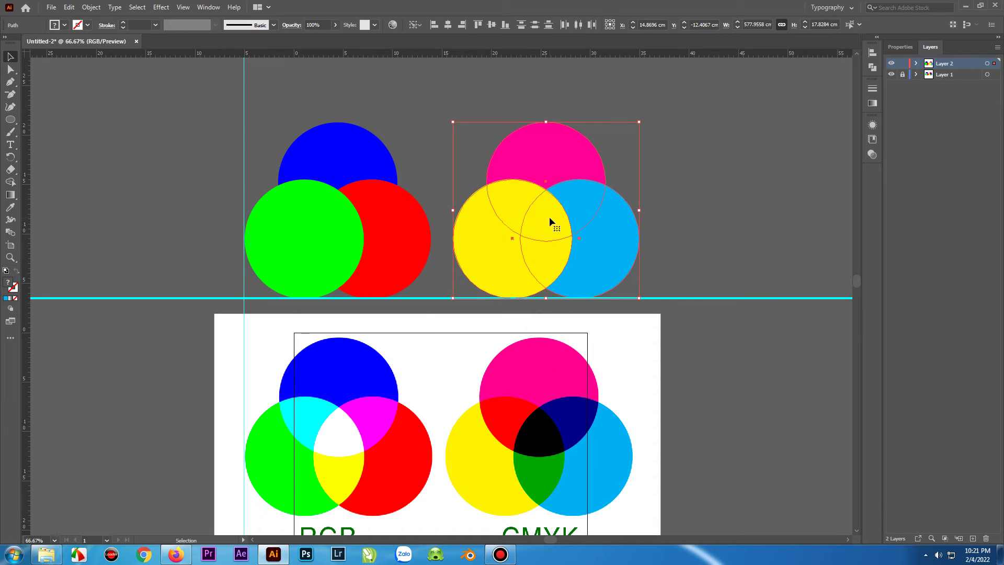
pyautogui.click(571, 209)
pyautogui.click(872, 67)
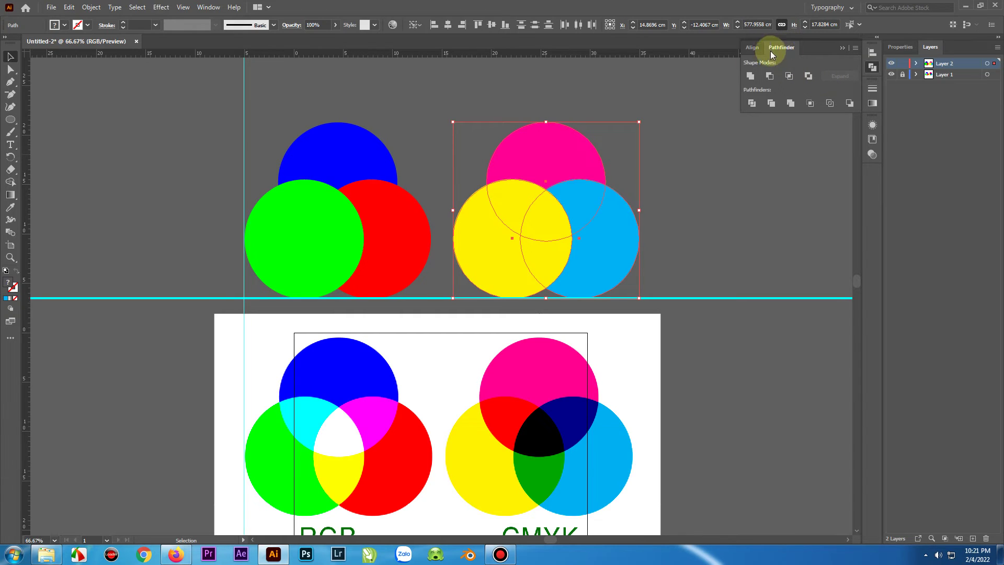
pyautogui.click(205, 8)
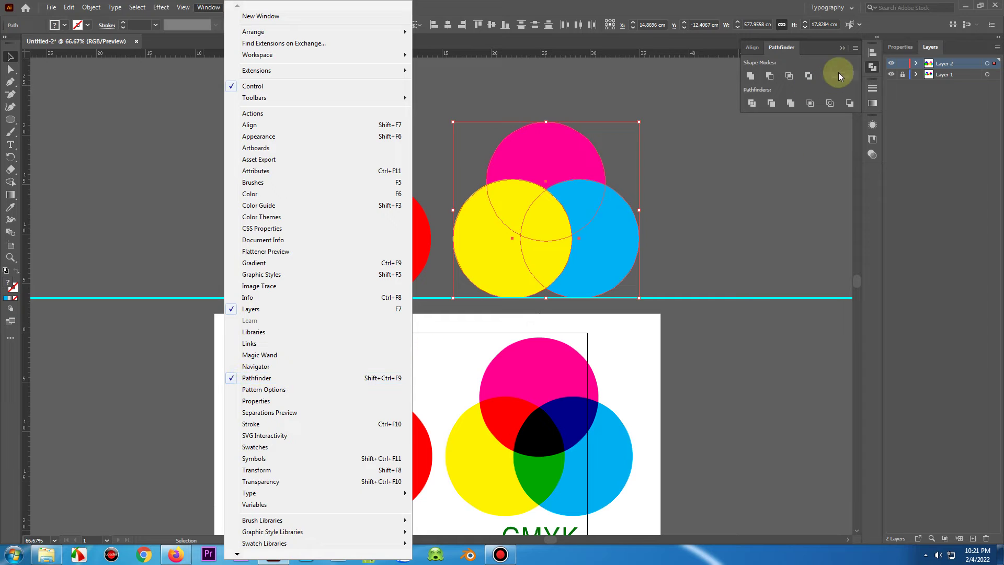
pyautogui.click(797, 109)
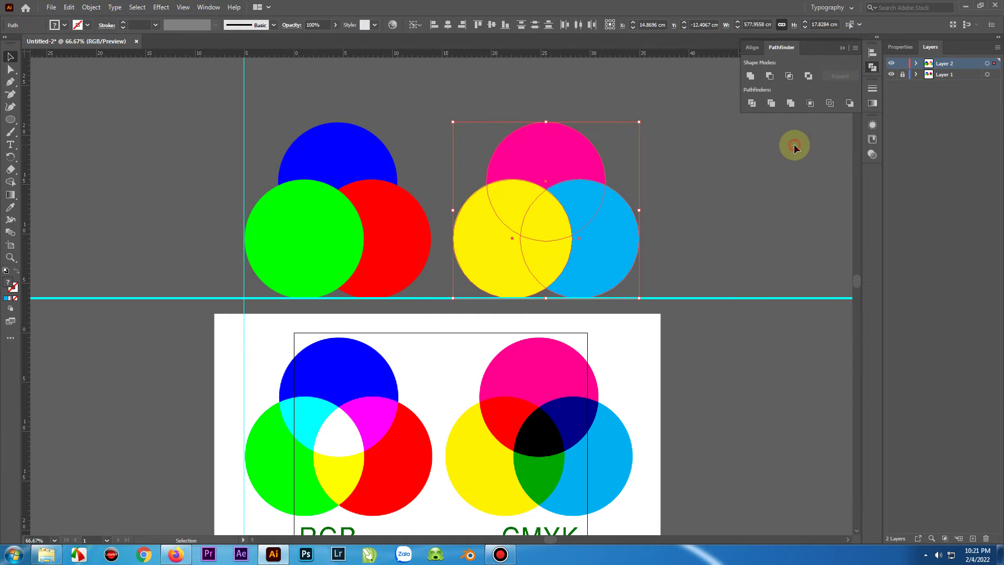
# Step: Select only the three CMYK circles, without the guide, and split them at their overlaps with Pathfinder Divide
pyautogui.click(471, 110)
pyautogui.click(647, 266)
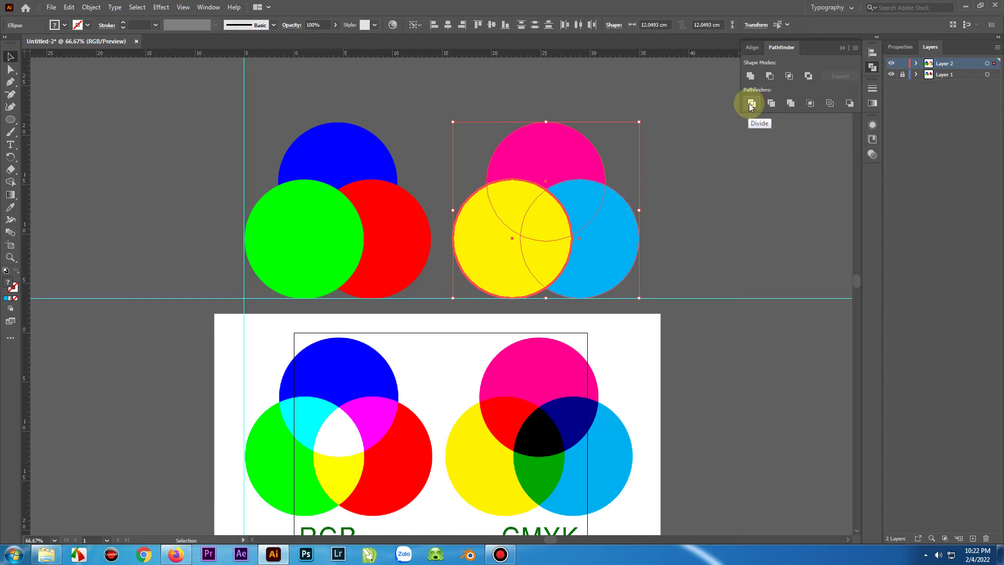
pyautogui.click(532, 150)
pyautogui.click(752, 102)
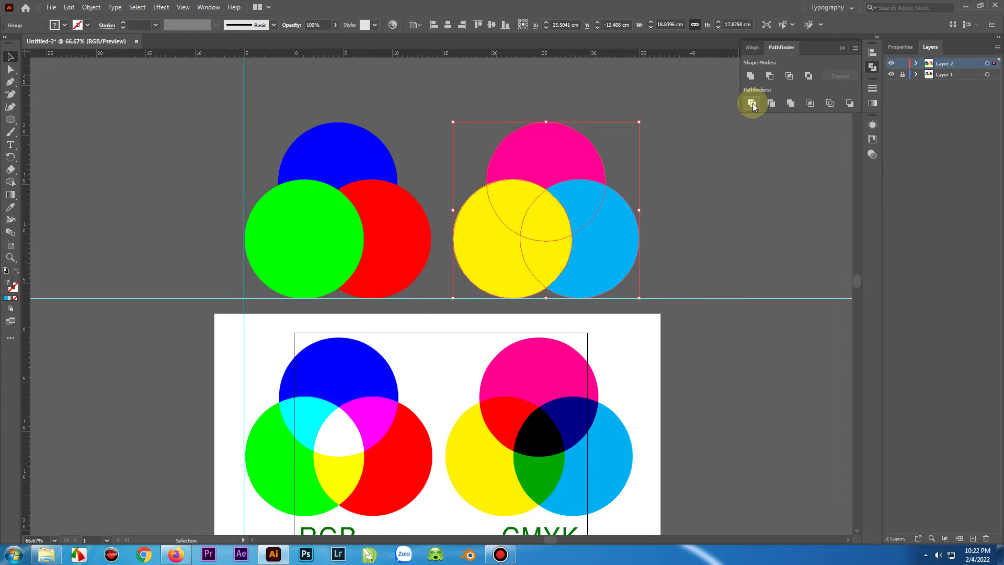
# Step: Ungroup the divided CMYK circles into separate pieces and clear the selection
pyautogui.click(725, 187)
pyautogui.click(549, 212)
pyautogui.rightClick(550, 188)
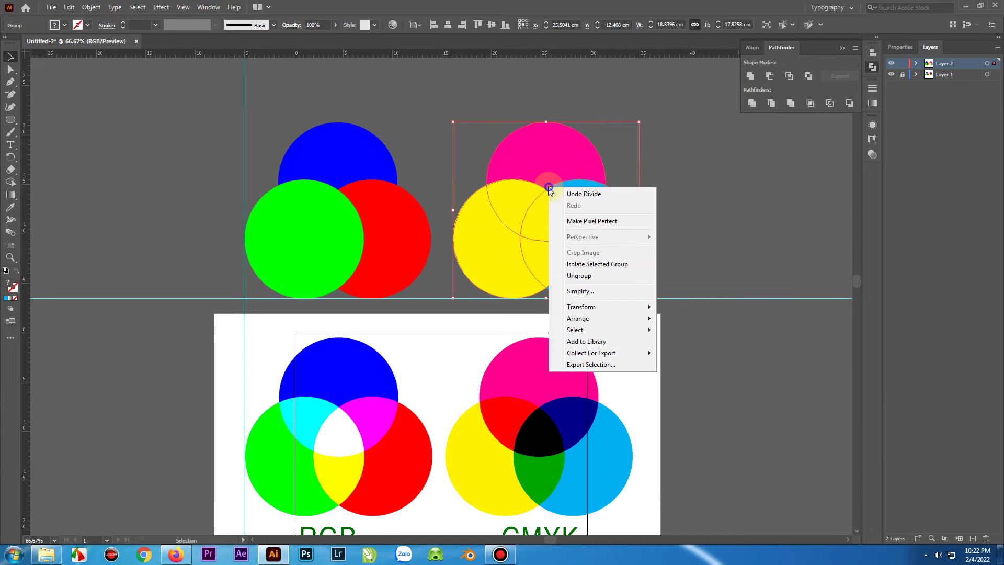
pyautogui.click(570, 276)
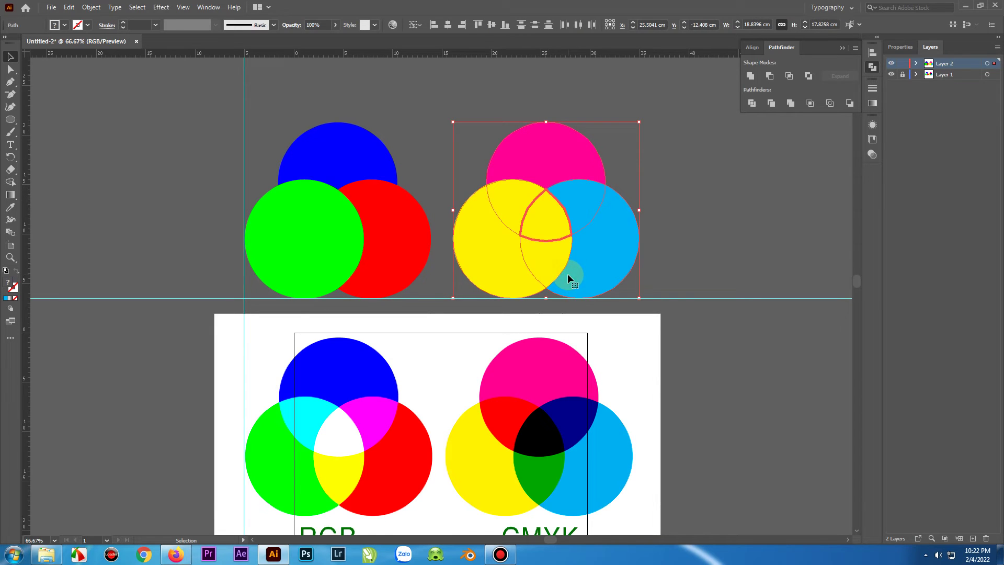
pyautogui.click(685, 223)
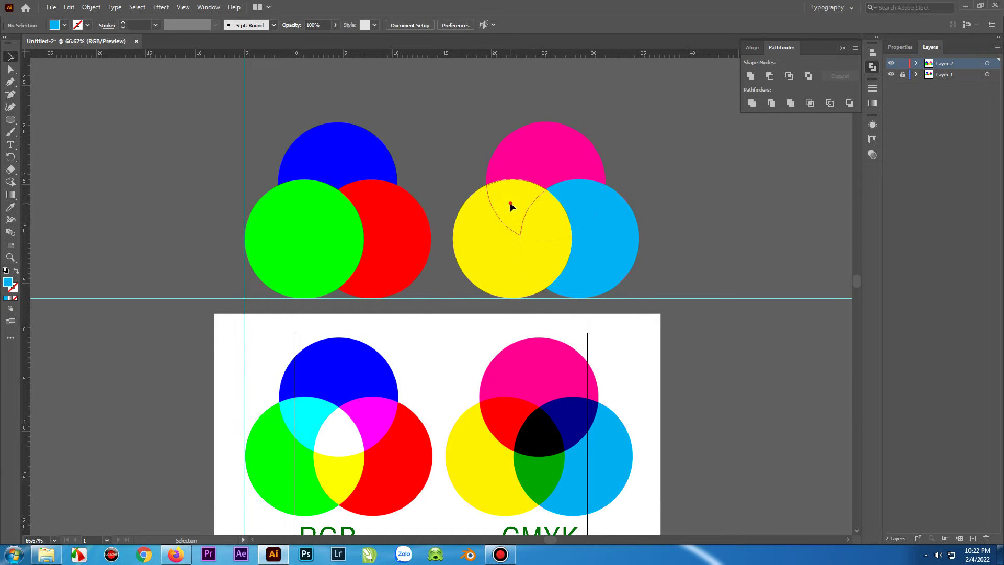
# Step: Move the four overlap pieces out of the CMYK circles into the empty area beside them
pyautogui.moveTo(509, 202); pyautogui.dragTo(719, 191)
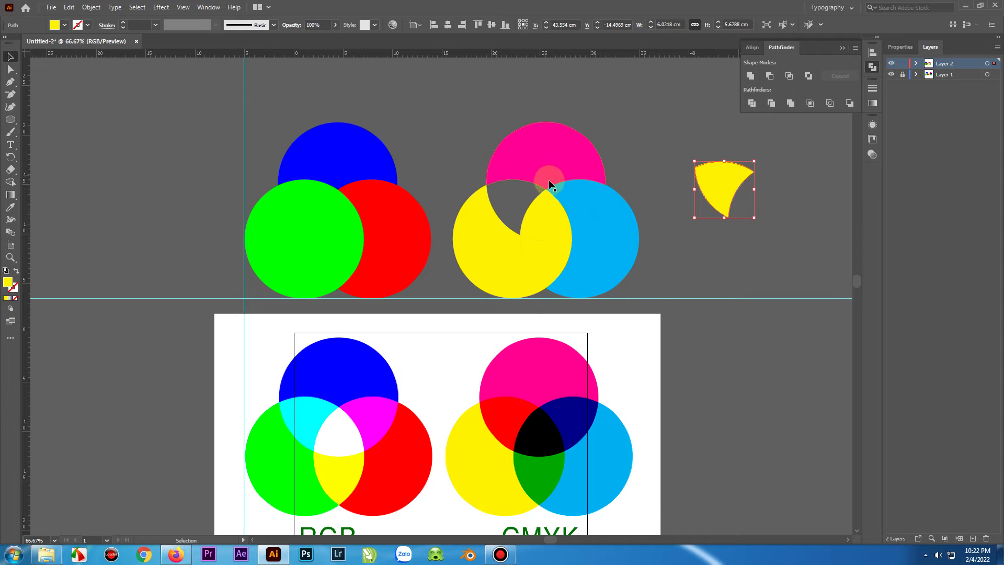
pyautogui.moveTo(546, 210); pyautogui.dragTo(687, 254)
pyautogui.moveTo(578, 208); pyautogui.dragTo(662, 139)
pyautogui.moveTo(551, 262); pyautogui.dragTo(716, 314)
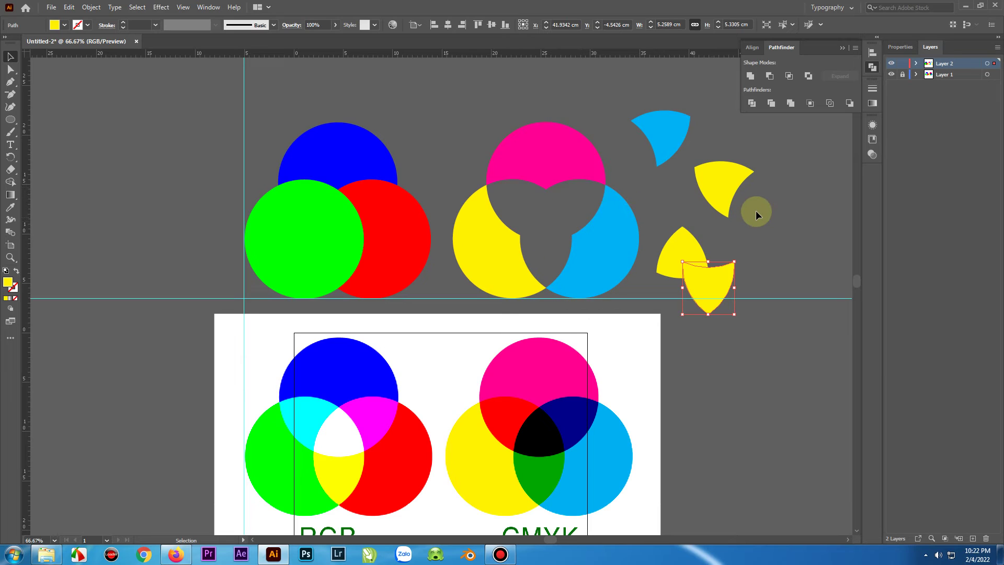
# Step: Undo the moves of all four overlap pieces and clear the selection
pyautogui.hotkey('ctrl', 'z')
pyautogui.hotkey('ctrl', 'z')
pyautogui.hotkey('ctrl', 'z')
pyautogui.hotkey('ctrl', 'z')
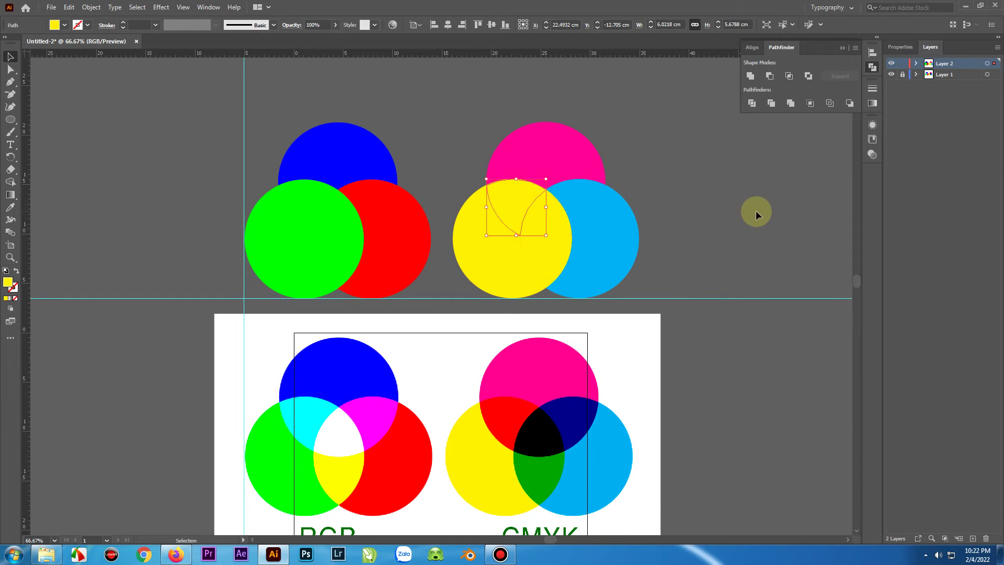
pyautogui.click(755, 210)
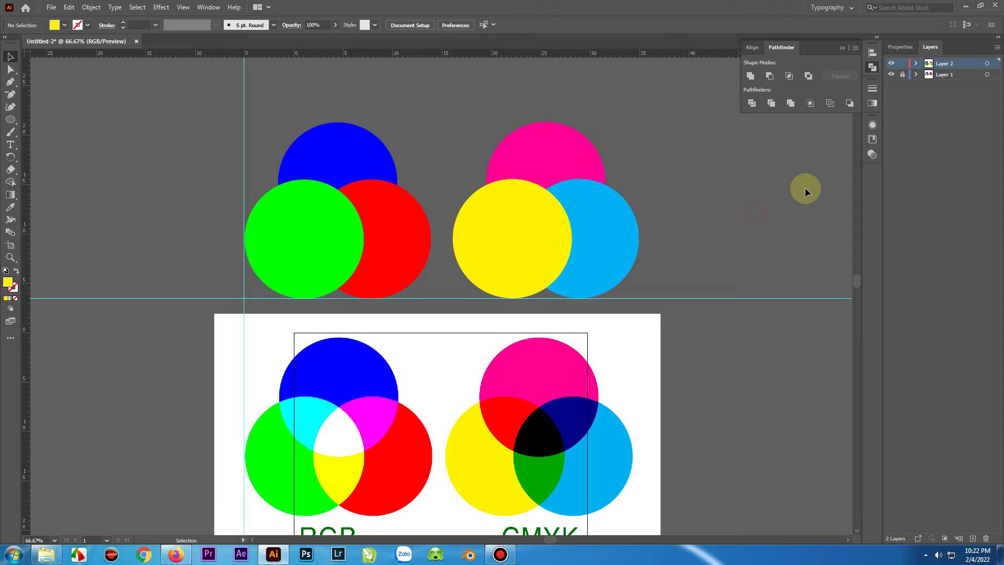
# Step: Fill the central overlap piece of the CMYK circles with the black sampled from the reference diagram
pyautogui.click(552, 215)
pyautogui.click(11, 207)
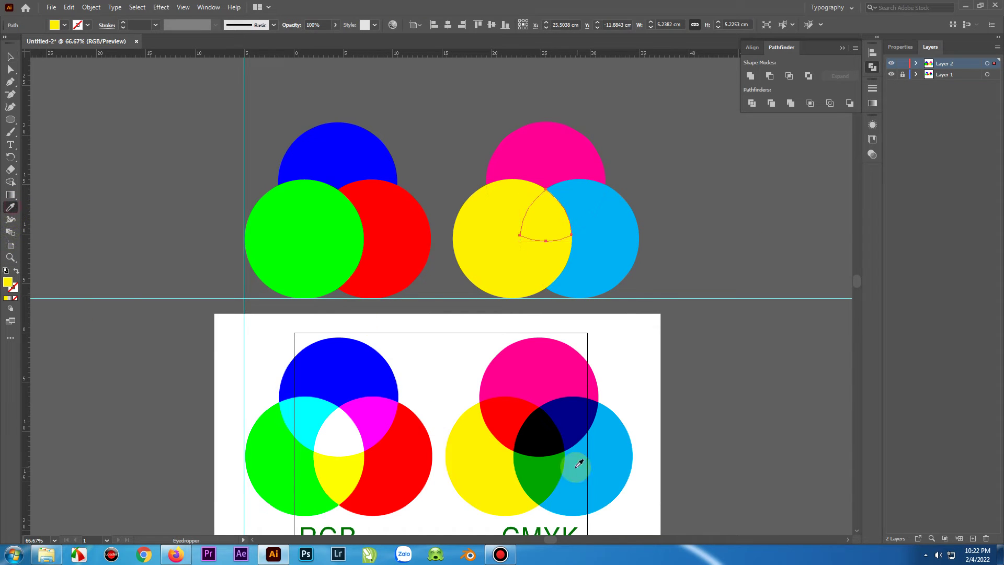
pyautogui.click(540, 431)
pyautogui.click(10, 56)
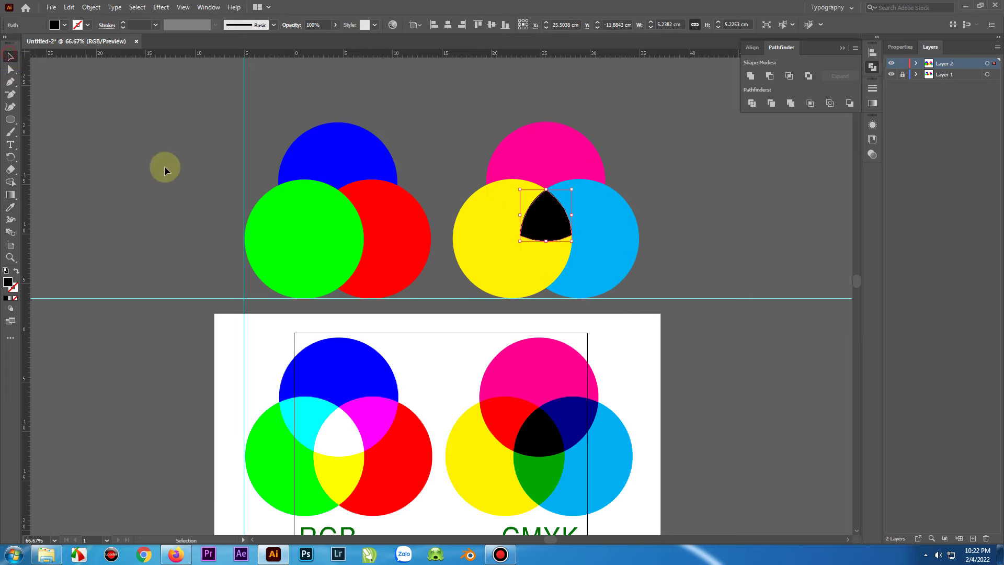
# Step: Fill the overlap between the magenta and yellow circles with the red sampled from the reference CMYK diagram
pyautogui.click(514, 209)
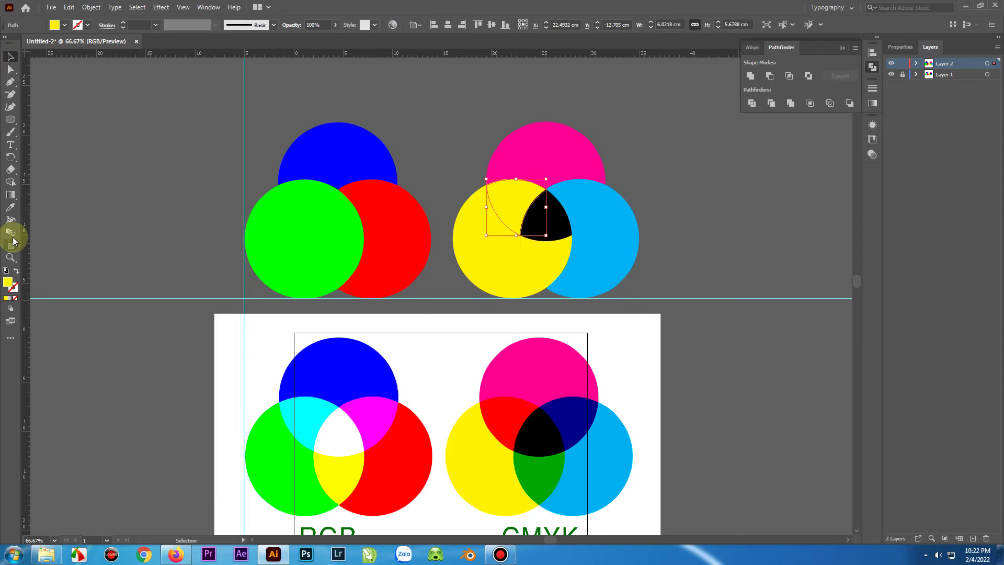
pyautogui.click(11, 207)
pyautogui.click(514, 421)
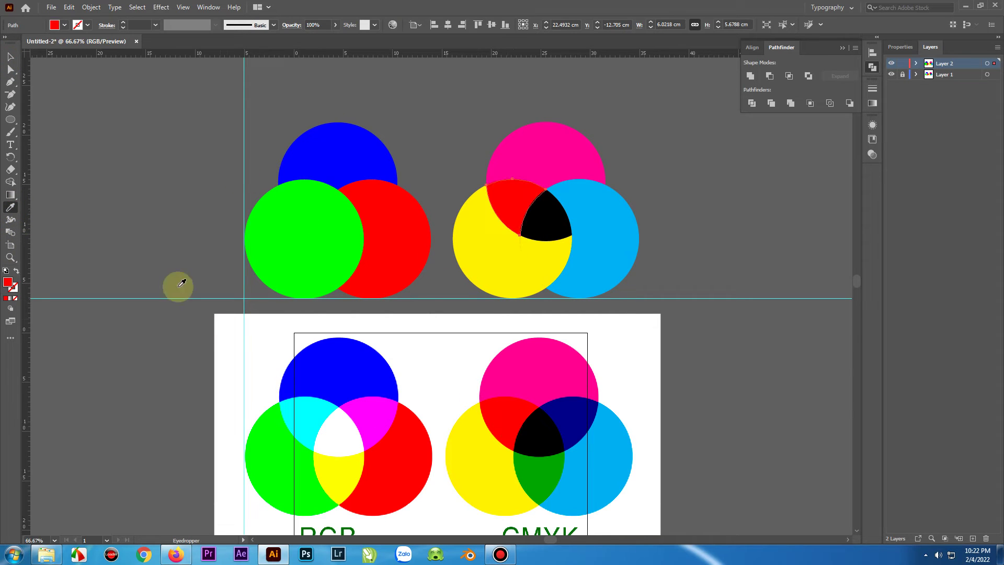
pyautogui.click(11, 56)
# Step: Fill the overlap between the magenta and cyan circles with the dark blue sampled from the reference CMYK diagram
pyautogui.click(570, 197)
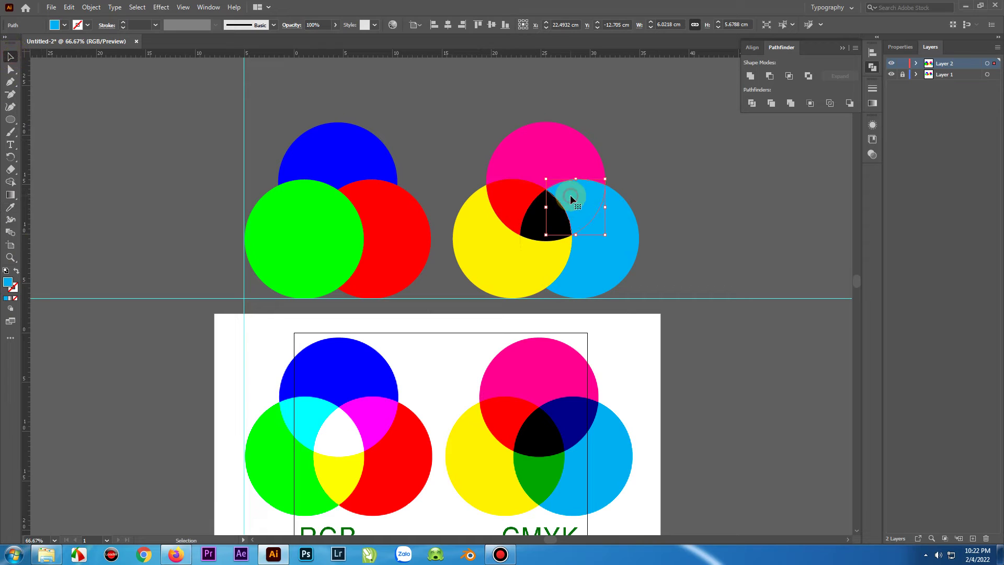
pyautogui.click(14, 208)
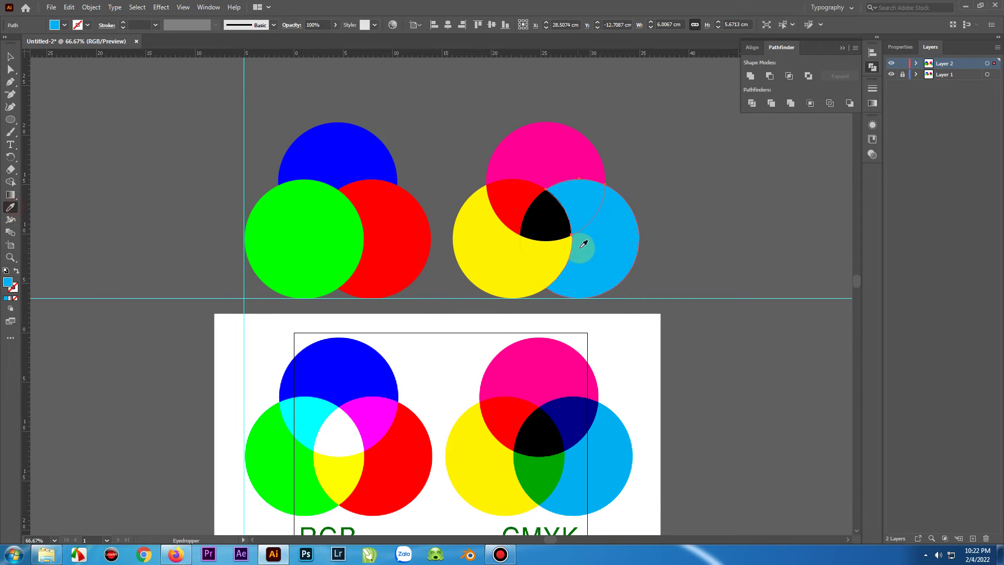
pyautogui.click(580, 419)
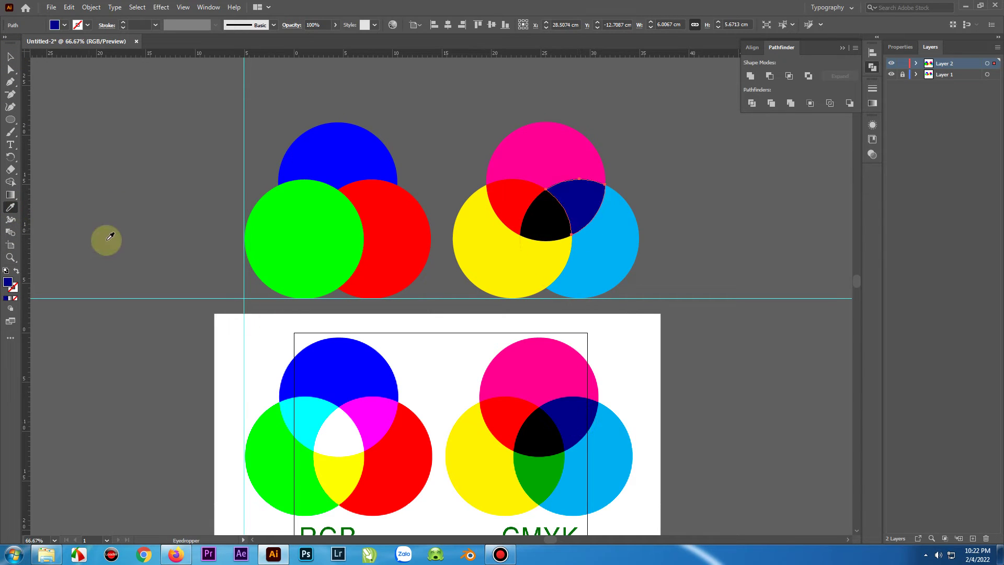
pyautogui.click(9, 56)
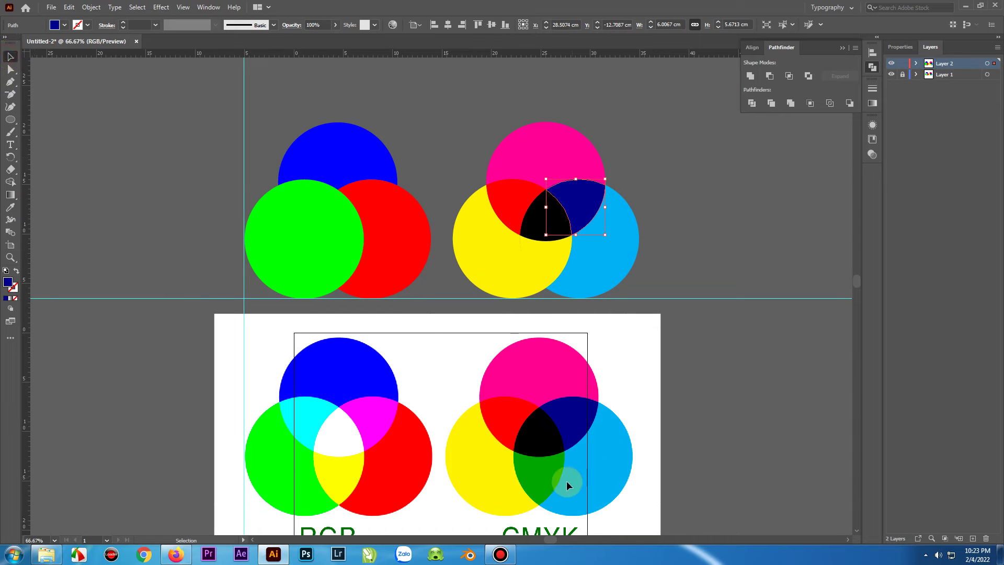
# Step: Fill the overlap between the yellow and cyan circles with the green sampled from the reference CMYK diagram, and clear the selection
pyautogui.click(547, 258)
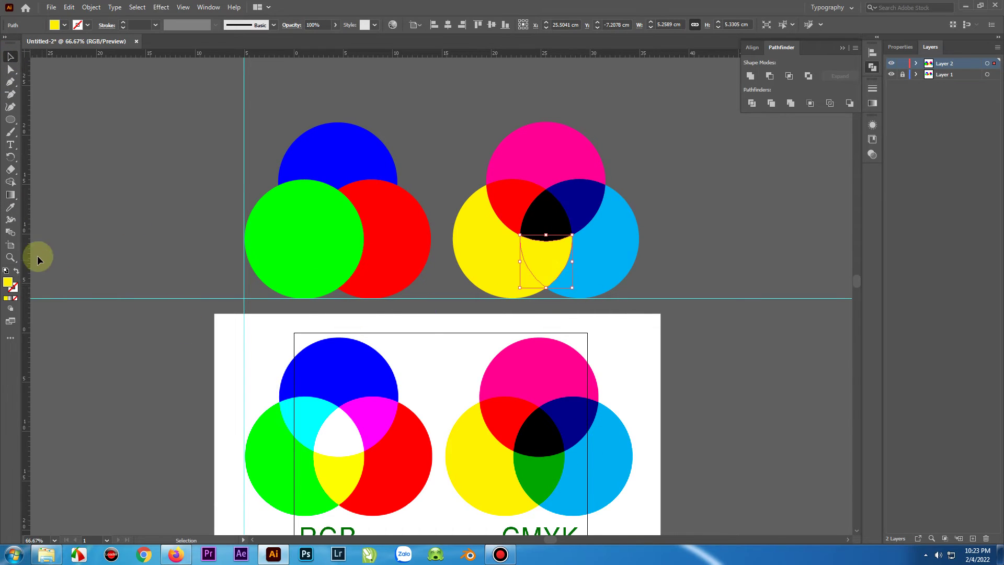
pyautogui.click(10, 207)
pyautogui.click(548, 480)
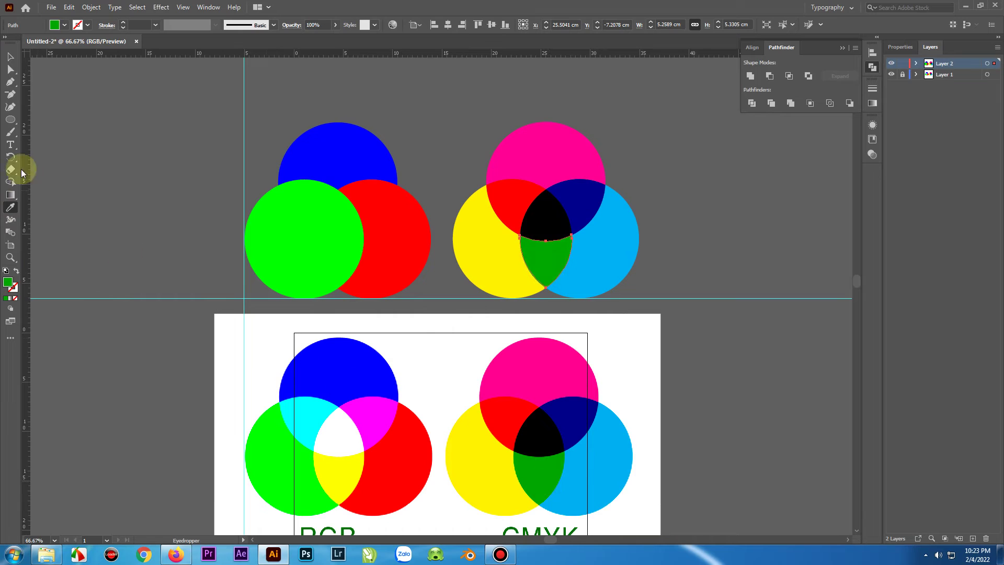
pyautogui.click(10, 56)
pyautogui.click(95, 130)
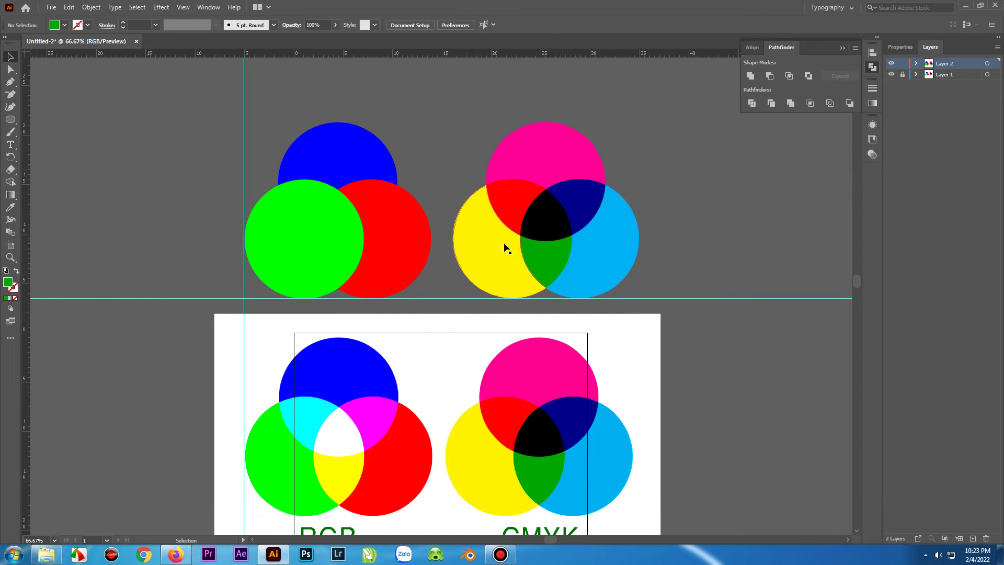
pyautogui.moveTo(598, 228); pyautogui.dragTo(646, 289)
pyautogui.click(579, 423)
pyautogui.scroll(-2, 563, 415)
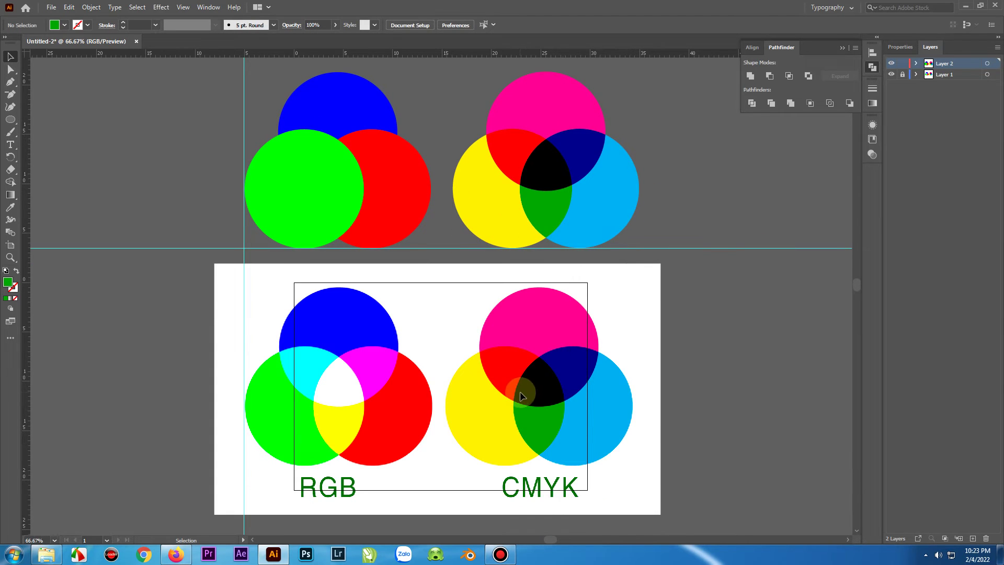
pyautogui.scroll(4, 529, 403)
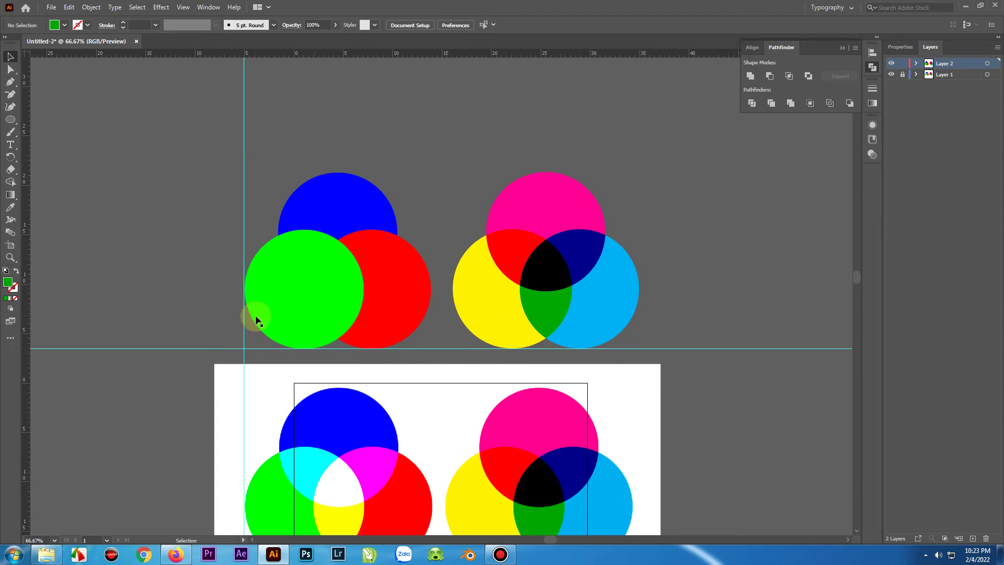
pyautogui.scroll(-2, 519, 450)
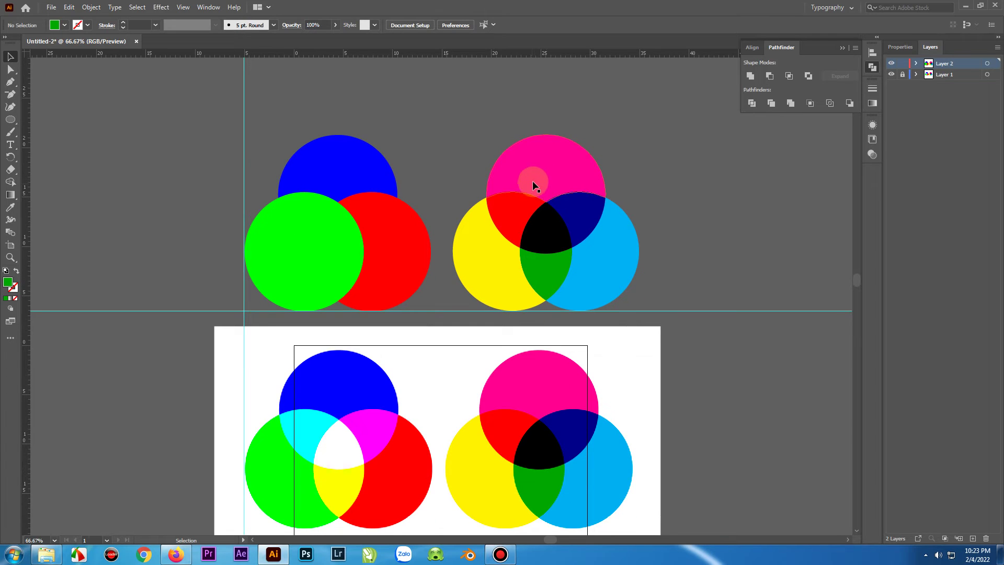
# Step: Divide the three overlapping RGB circles with Pathfinder and ungroup the resulting pieces
pyautogui.click(328, 241)
pyautogui.moveTo(262, 114); pyautogui.dragTo(390, 266)
pyautogui.click(757, 105)
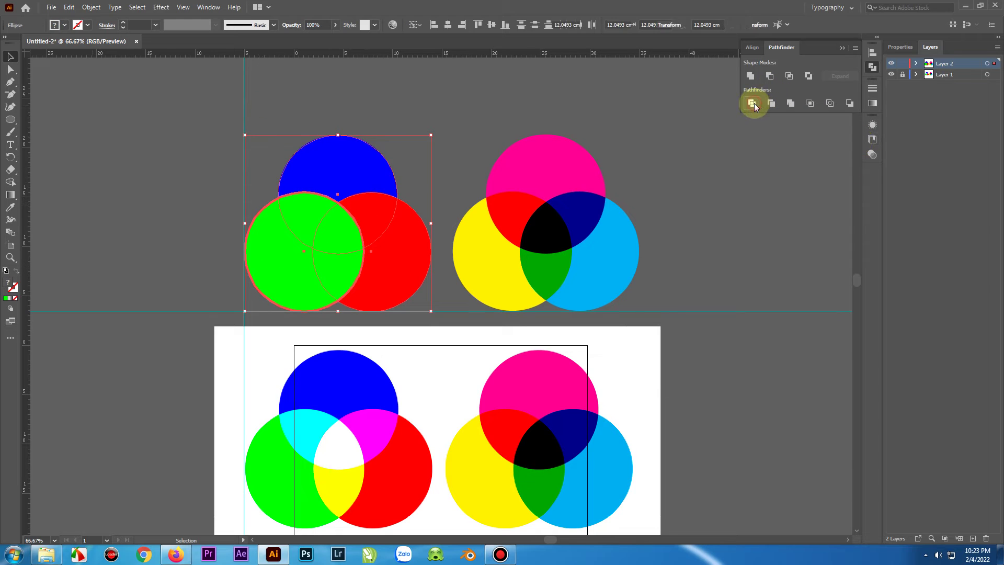
pyautogui.rightClick(308, 229)
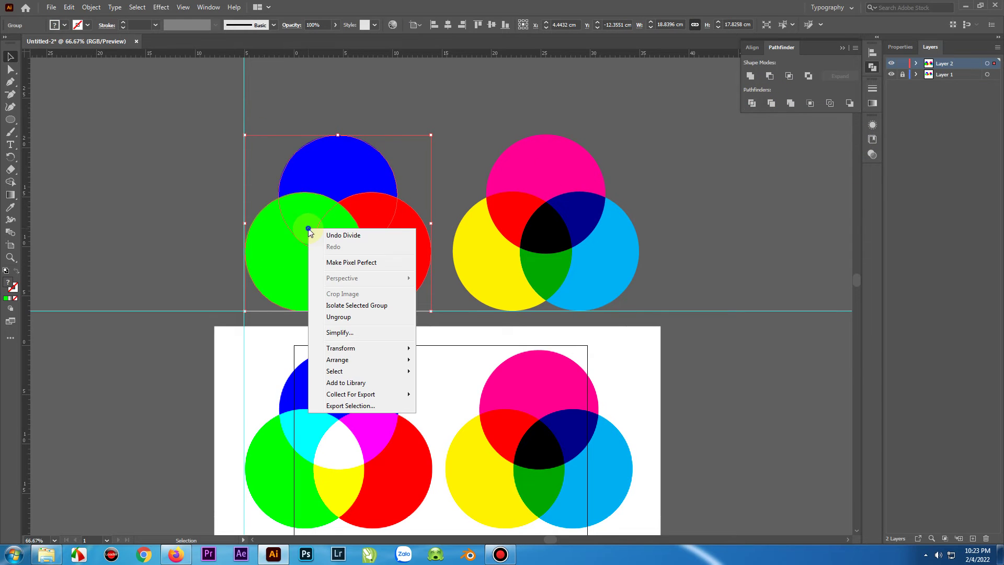
pyautogui.click(340, 317)
pyautogui.click(186, 252)
# Step: Fill the central overlap piece of the RGB circles with the white sampled from the reference diagram
pyautogui.click(311, 251)
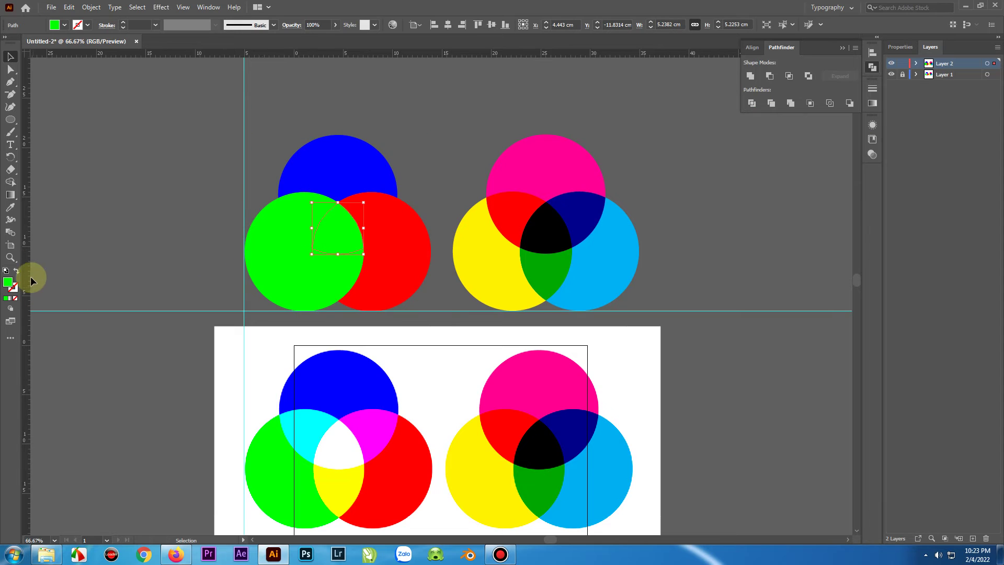
pyautogui.click(10, 207)
pyautogui.click(341, 441)
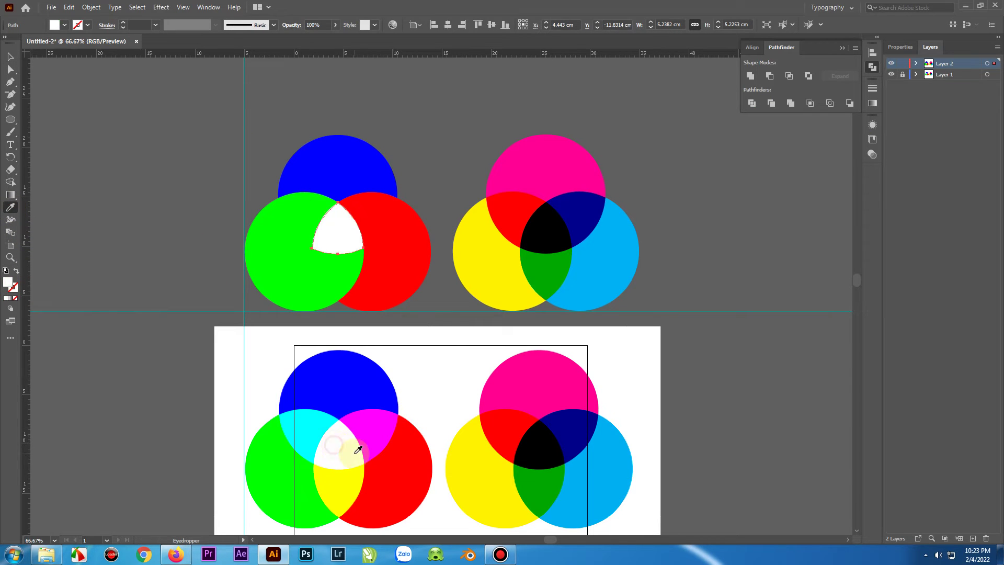
pyautogui.click(8, 57)
# Step: Fill the overlap between the blue and green circles with the cyan sampled from the reference RGB diagram
pyautogui.click(293, 218)
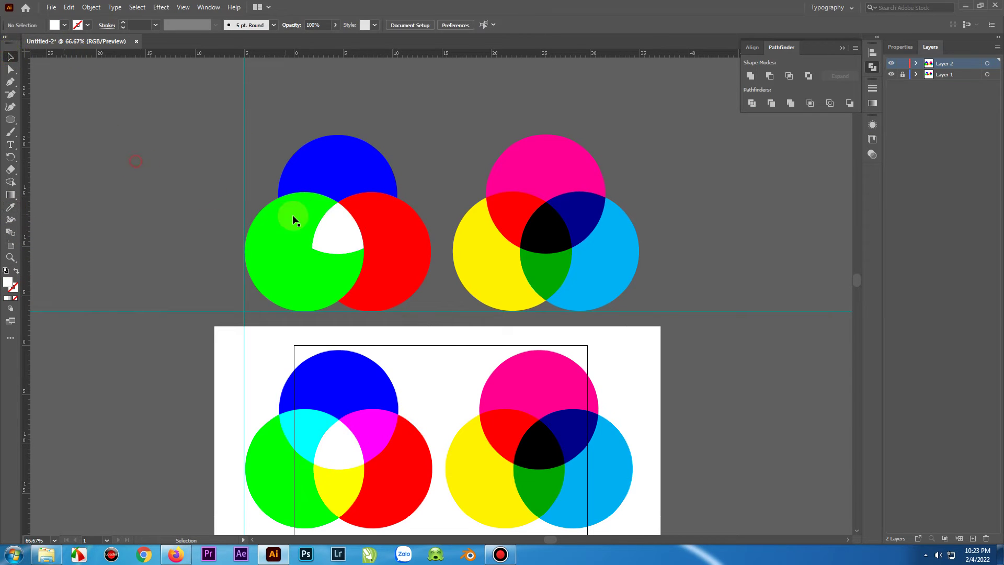
pyautogui.click(11, 209)
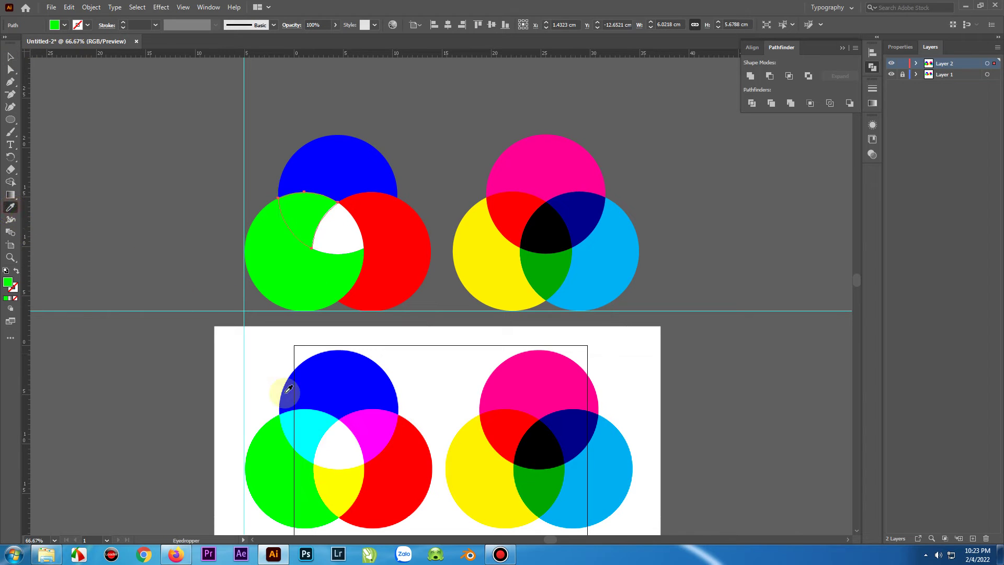
pyautogui.click(314, 433)
pyautogui.click(10, 57)
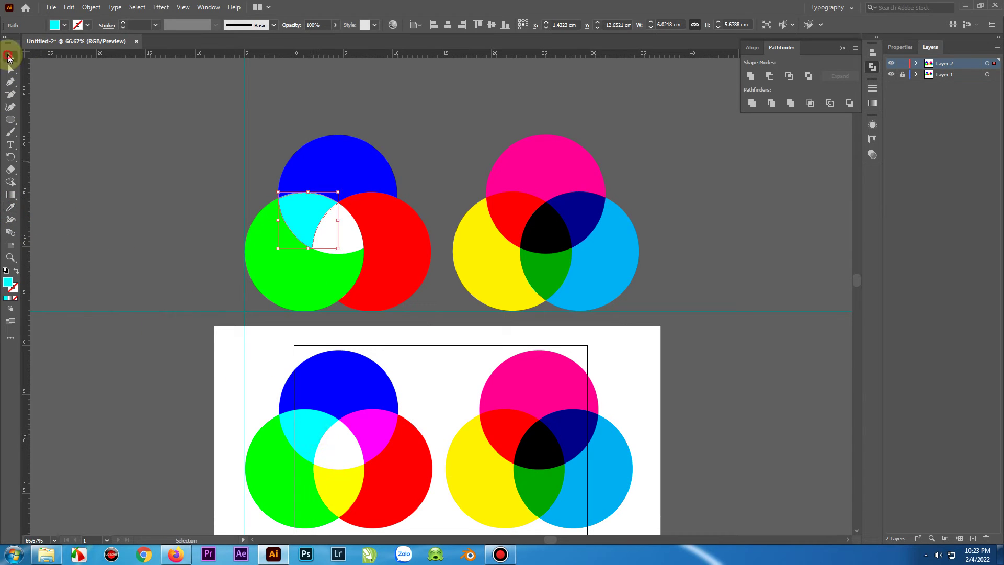
pyautogui.click(81, 135)
# Step: Fill the overlap between the blue and red circles with the magenta sampled from the reference RGB diagram
pyautogui.click(381, 218)
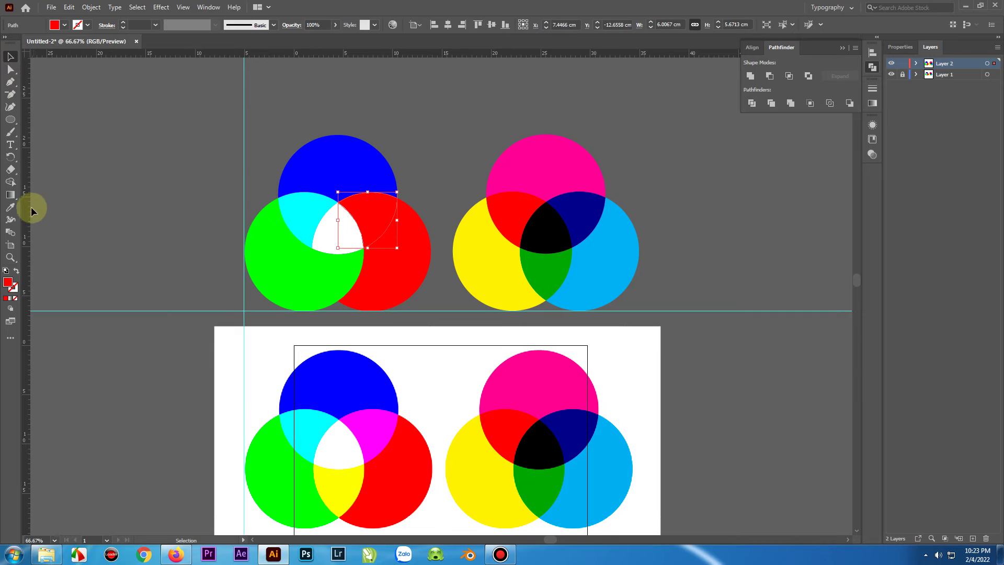
pyautogui.click(10, 207)
pyautogui.click(395, 450)
pyautogui.click(366, 421)
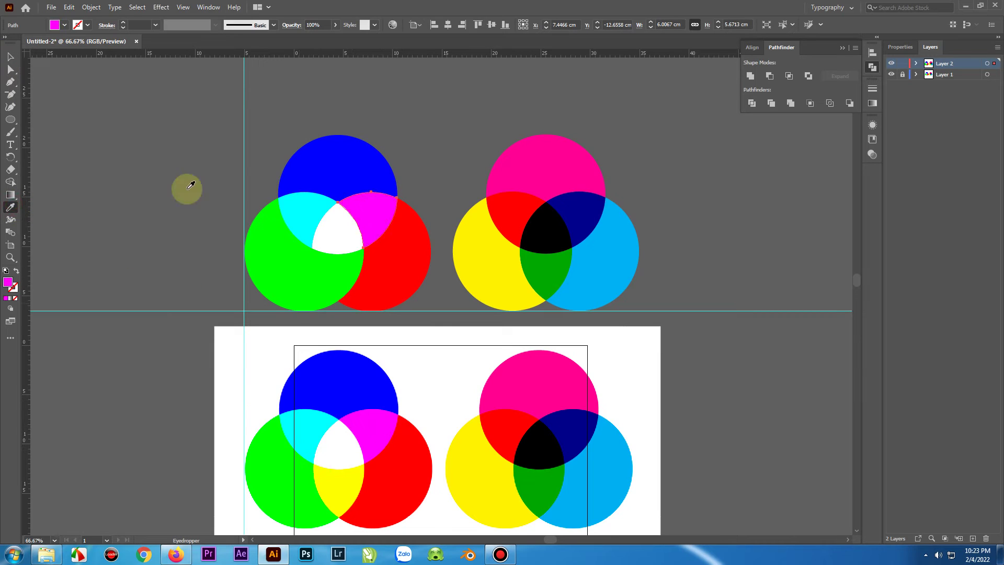
pyautogui.click(11, 58)
# Step: Fill the overlap between the green and red circles with the yellow sampled from the reference RGB diagram, and clear the selection
pyautogui.click(329, 268)
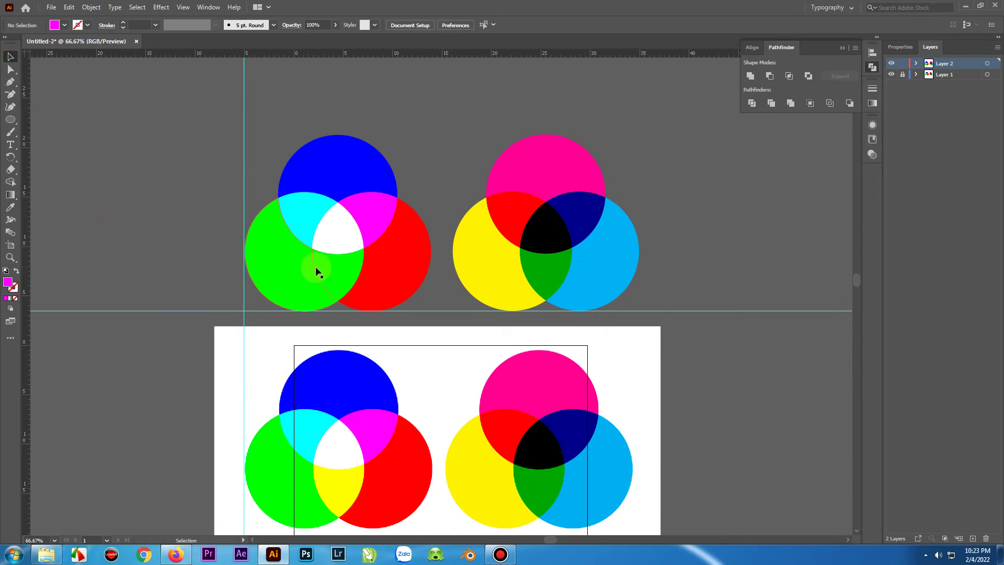
pyautogui.click(11, 207)
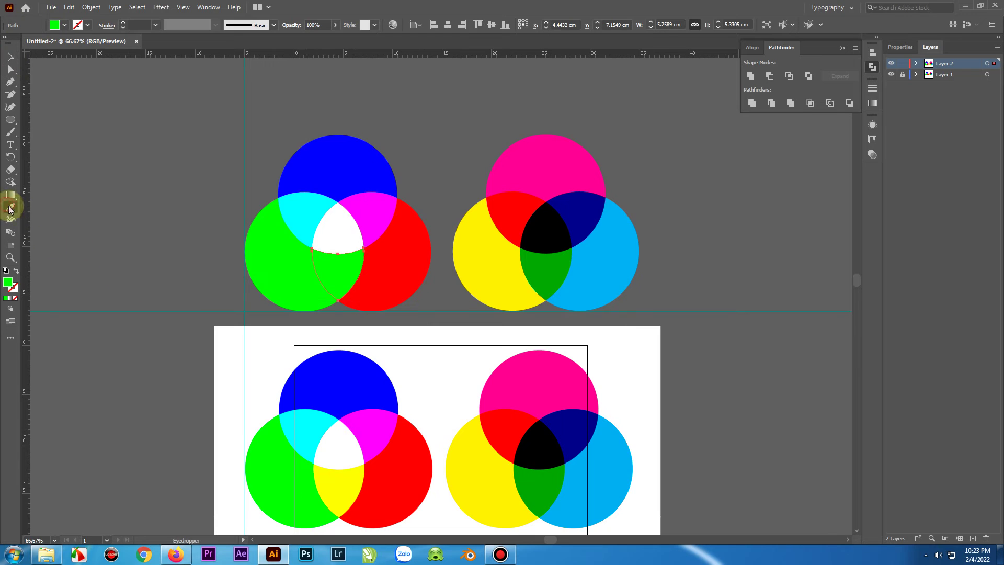
pyautogui.click(350, 486)
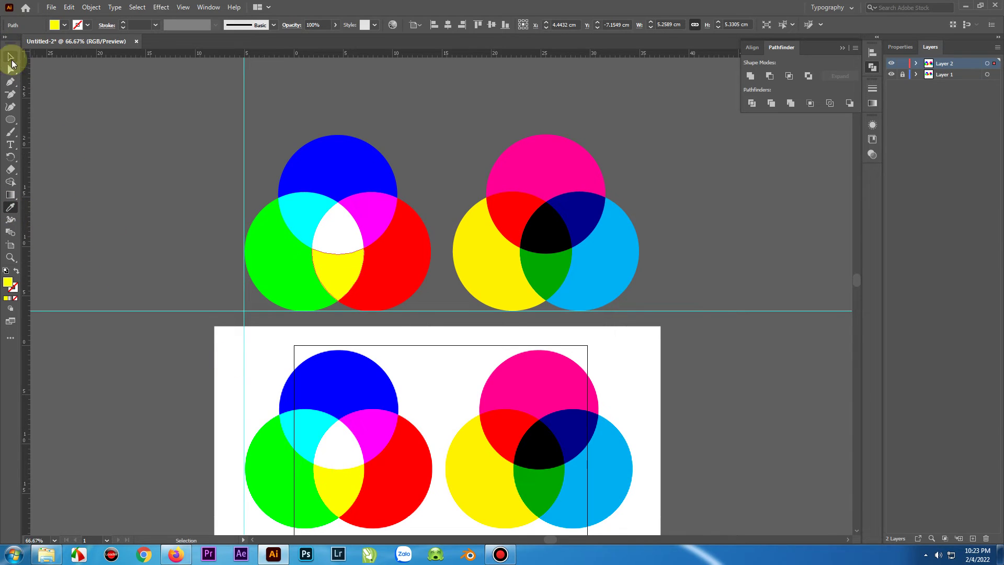
pyautogui.click(11, 56)
pyautogui.click(103, 158)
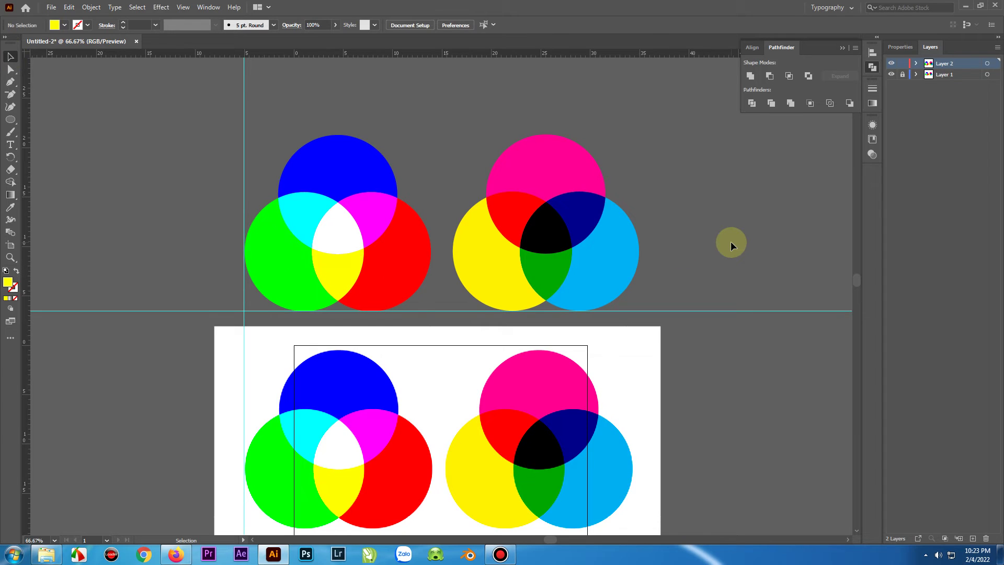
# Step: Compare the recreated RGB and CMYK diagrams with the reference diagrams below them
pyautogui.scroll(2, 731, 242)
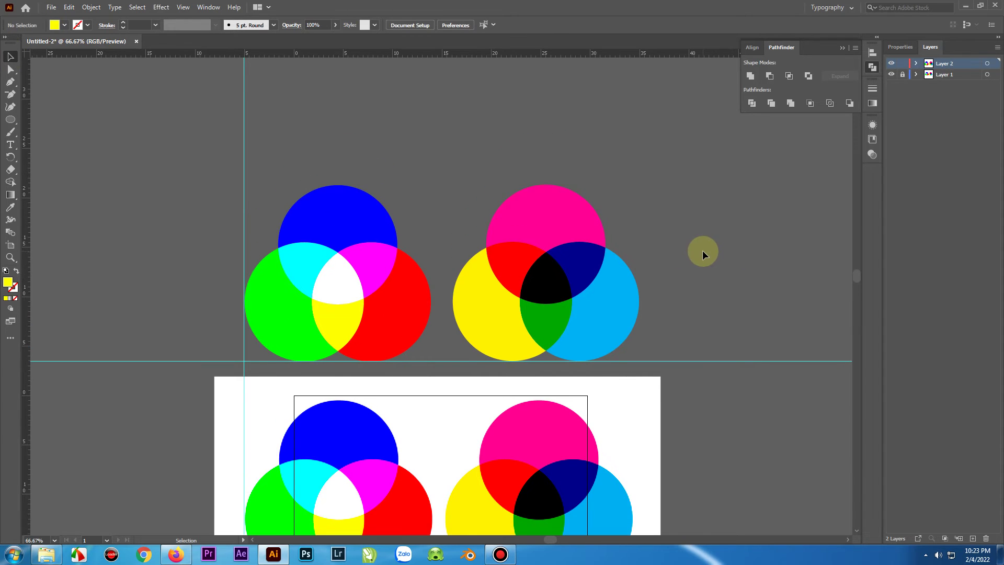
pyautogui.scroll(-2, 703, 253)
pyautogui.scroll(-2, 712, 271)
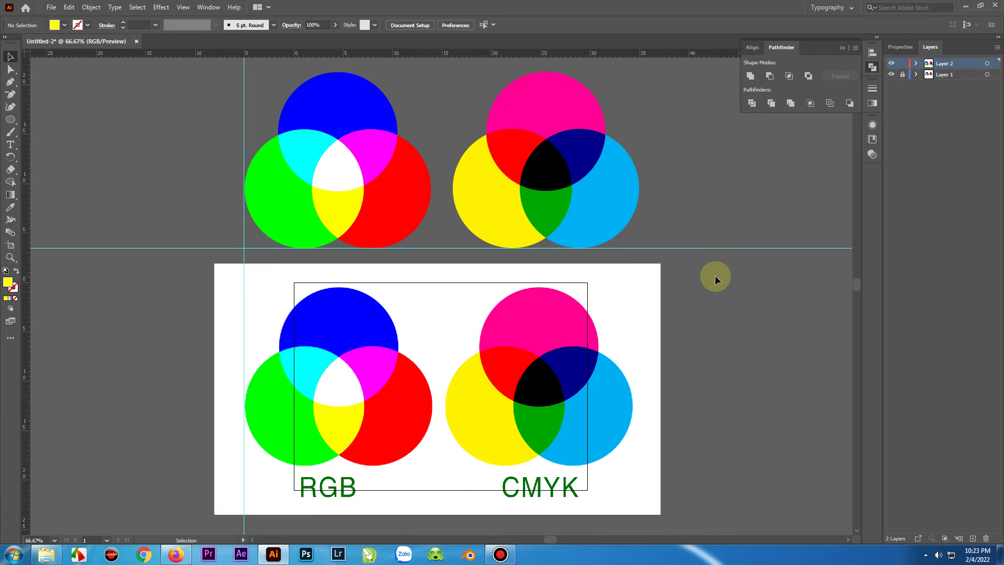
pyautogui.scroll(3, 714, 275)
pyautogui.scroll(2, 732, 300)
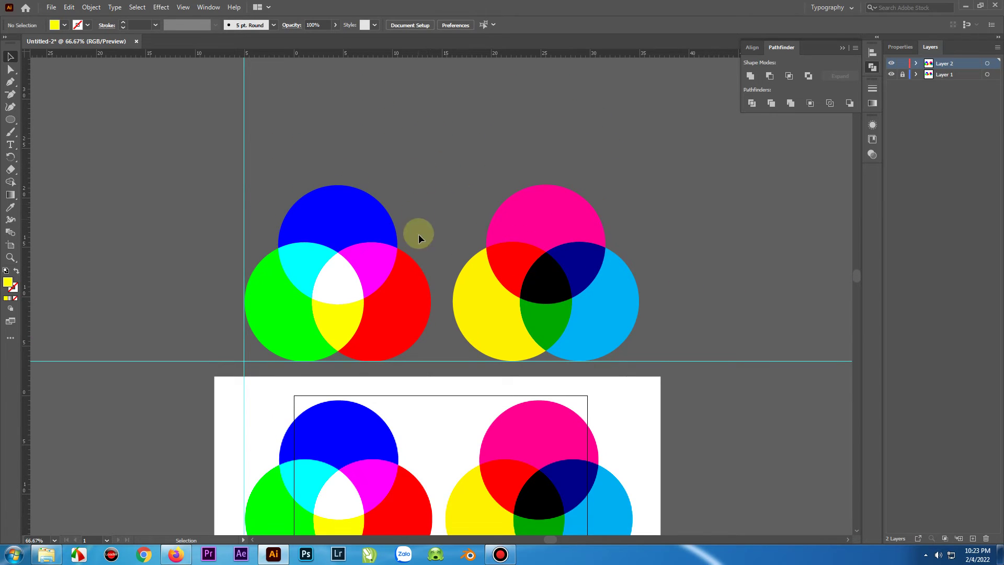
pyautogui.scroll(-3, 427, 283)
pyautogui.scroll(5, 421, 350)
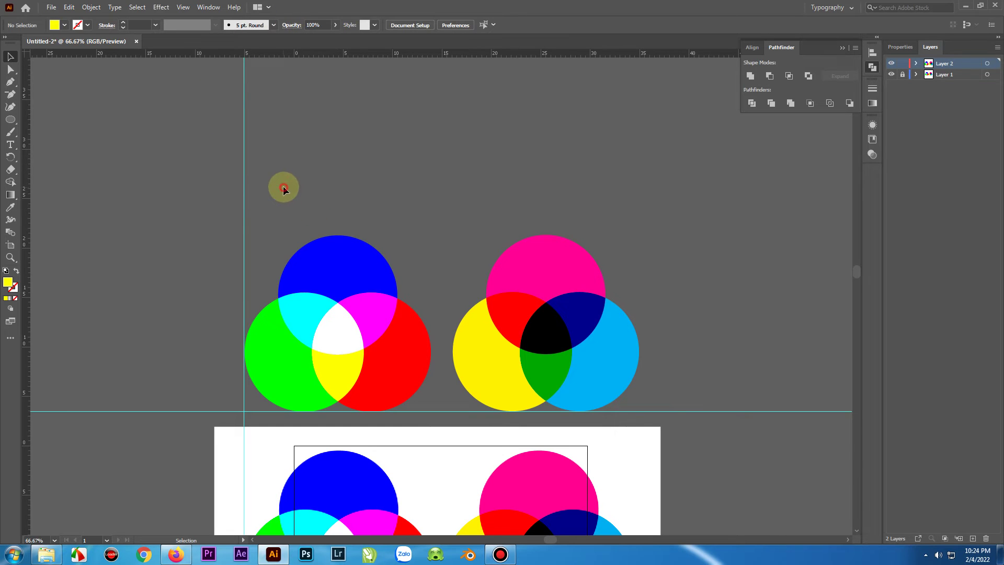
pyautogui.scroll(-3, 283, 188)
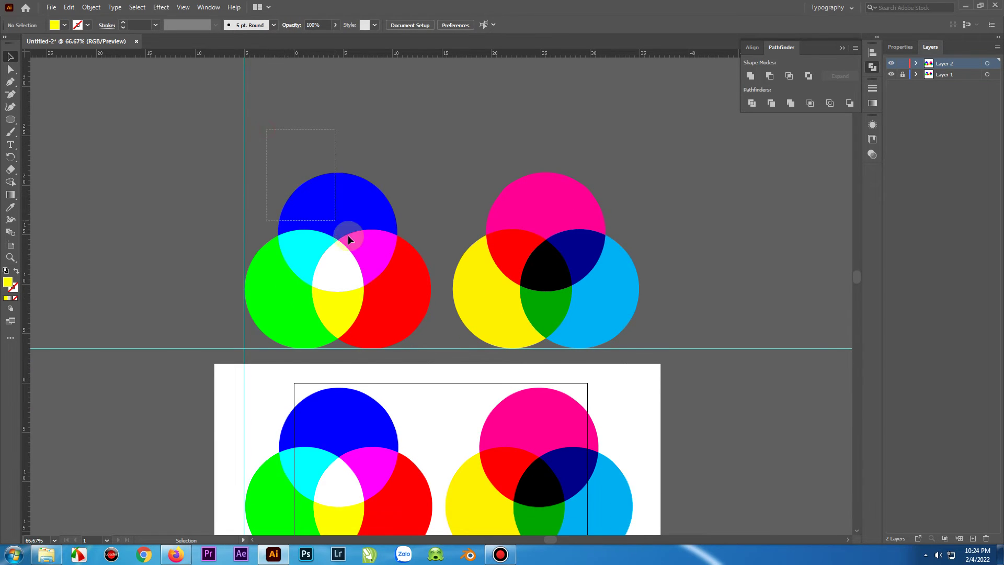
pyautogui.click(399, 327)
pyautogui.click(309, 172)
pyautogui.scroll(-2, 272, 199)
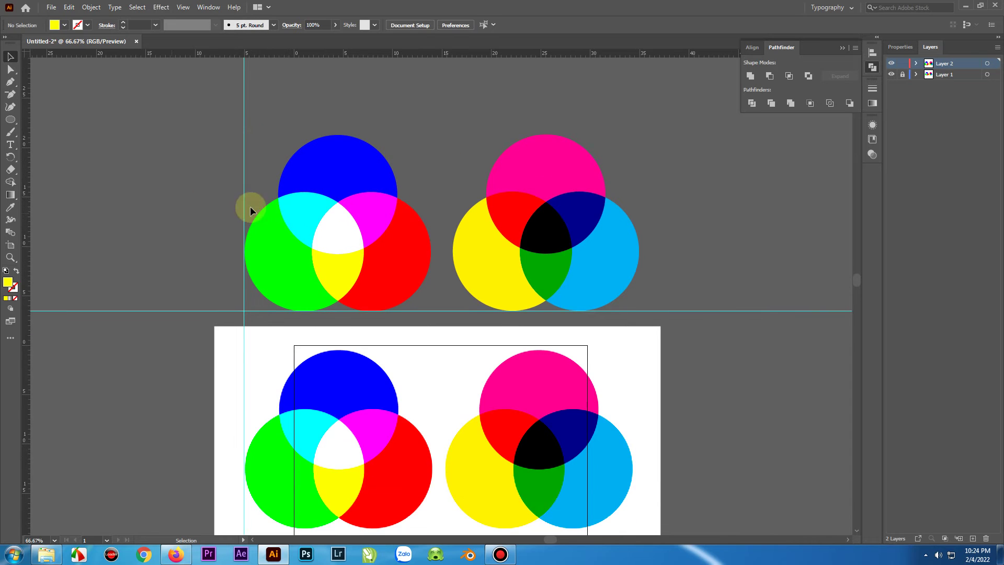
pyautogui.click(343, 221)
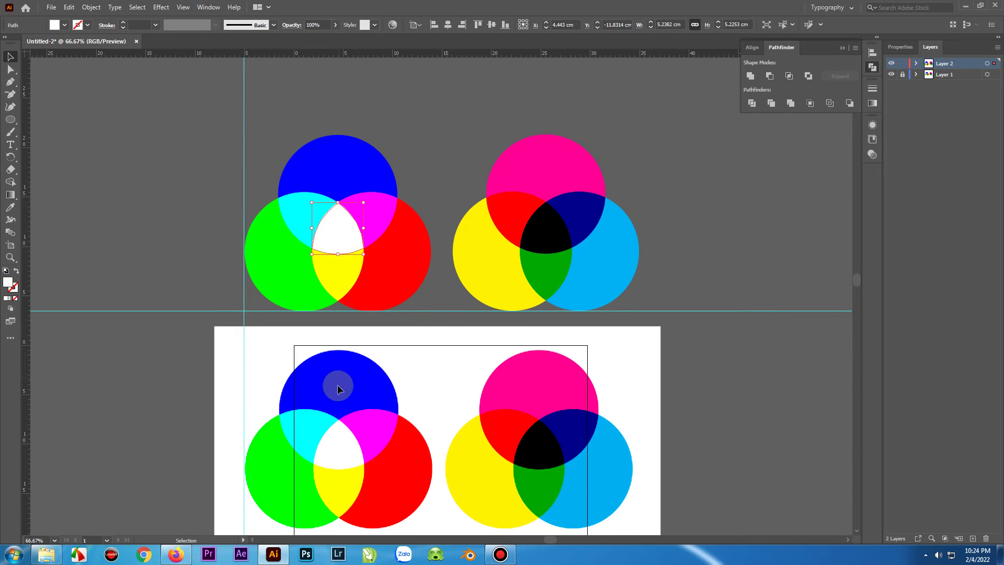
pyautogui.scroll(-3, 338, 439)
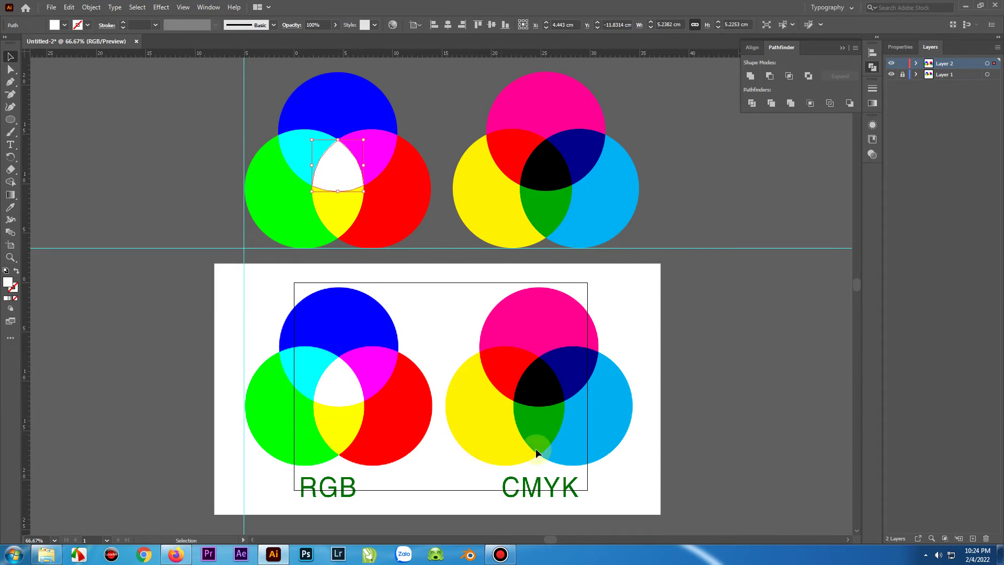
pyautogui.scroll(3, 705, 430)
pyautogui.click(667, 226)
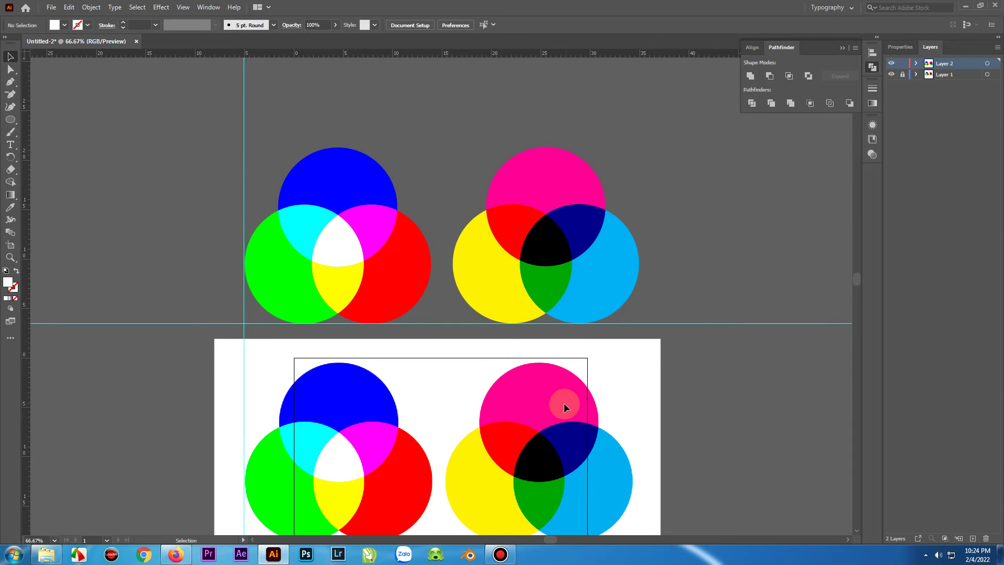
pyautogui.scroll(-2, 563, 402)
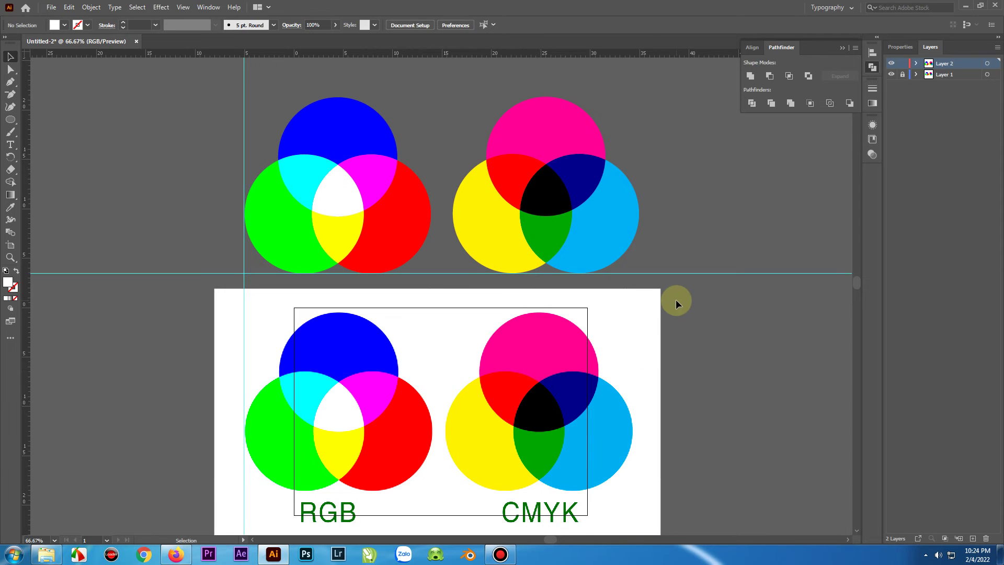
# Step: Inspect the circle edges in the reference image and in the recreated diagrams at high magnification
pyautogui.hotkey('ctrl', '+')
pyautogui.hotkey('ctrl', '+')
pyautogui.hotkey('ctrl', '+')
pyautogui.hotkey('ctrl', '+')
pyautogui.hotkey('ctrl', '+')
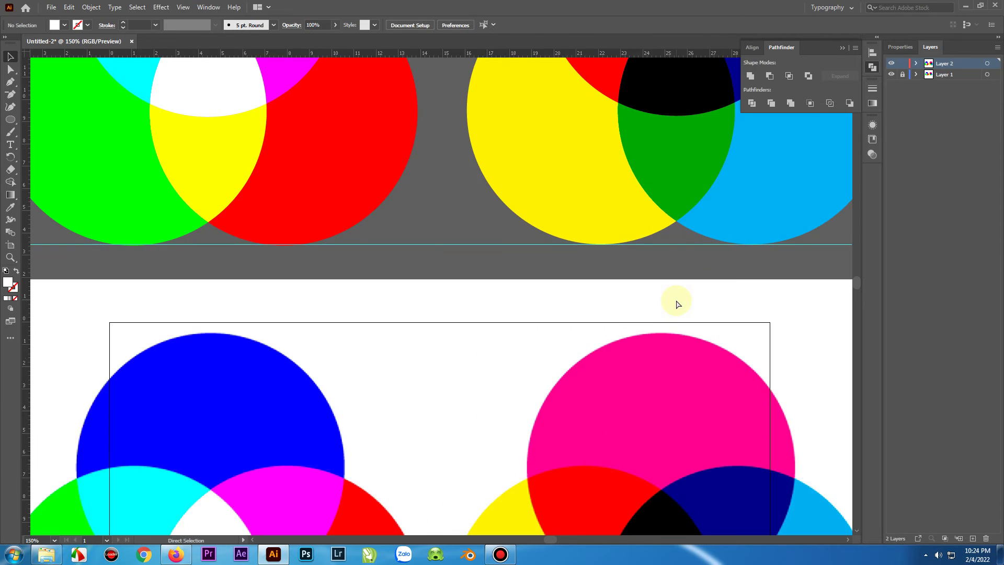
pyautogui.scroll(-10, 676, 299)
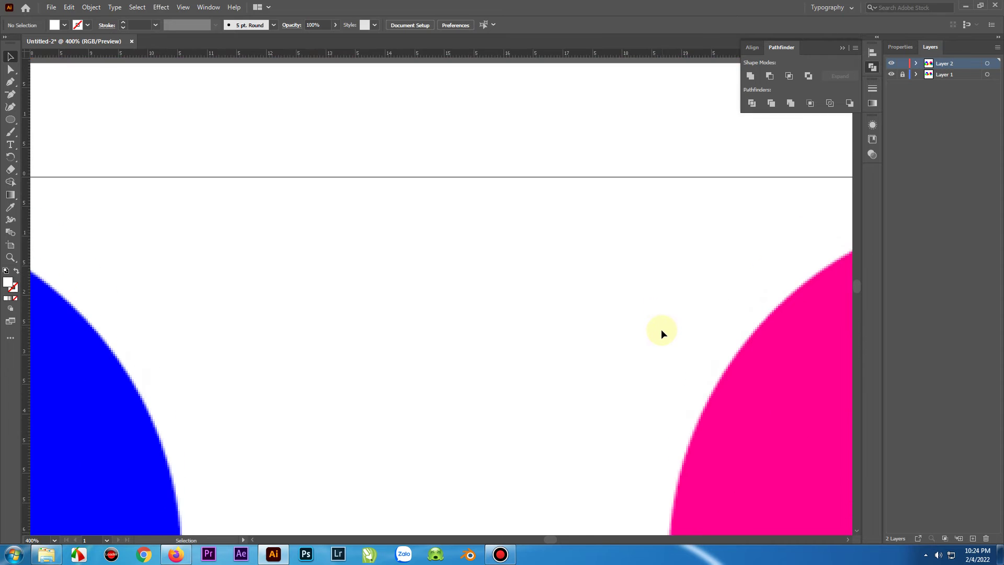
pyautogui.scroll(-5, 660, 349)
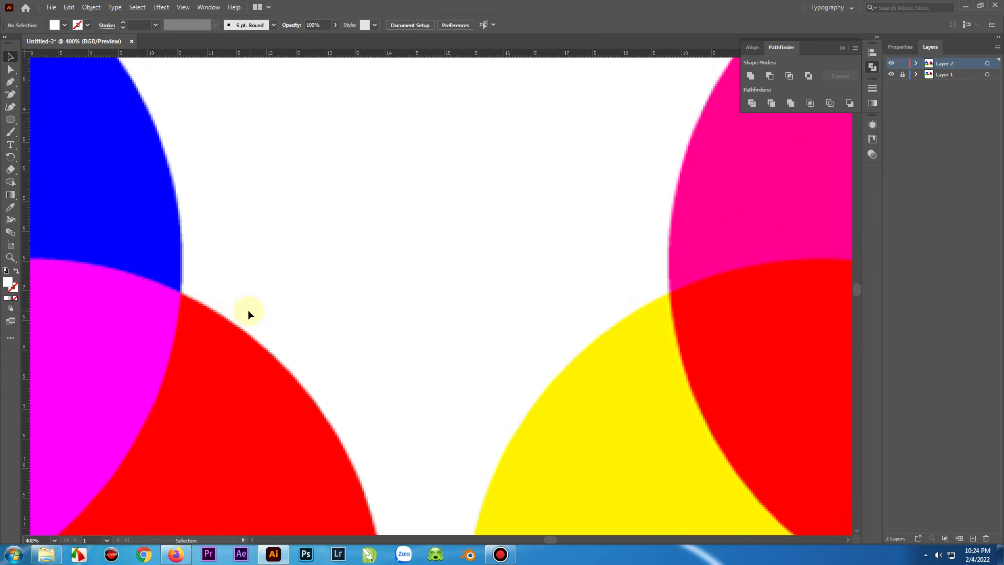
pyautogui.scroll(5, 177, 195)
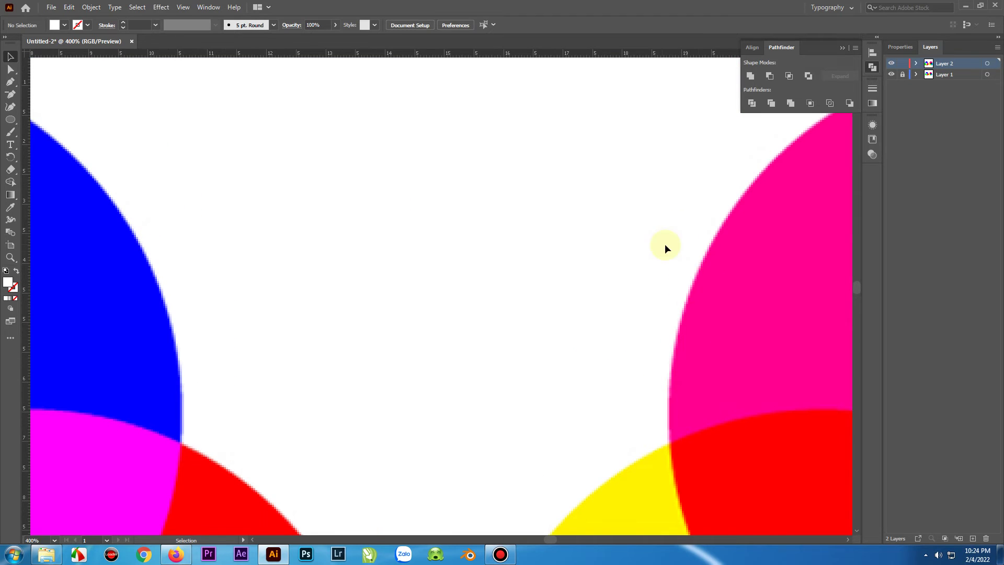
pyautogui.scroll(18, 711, 260)
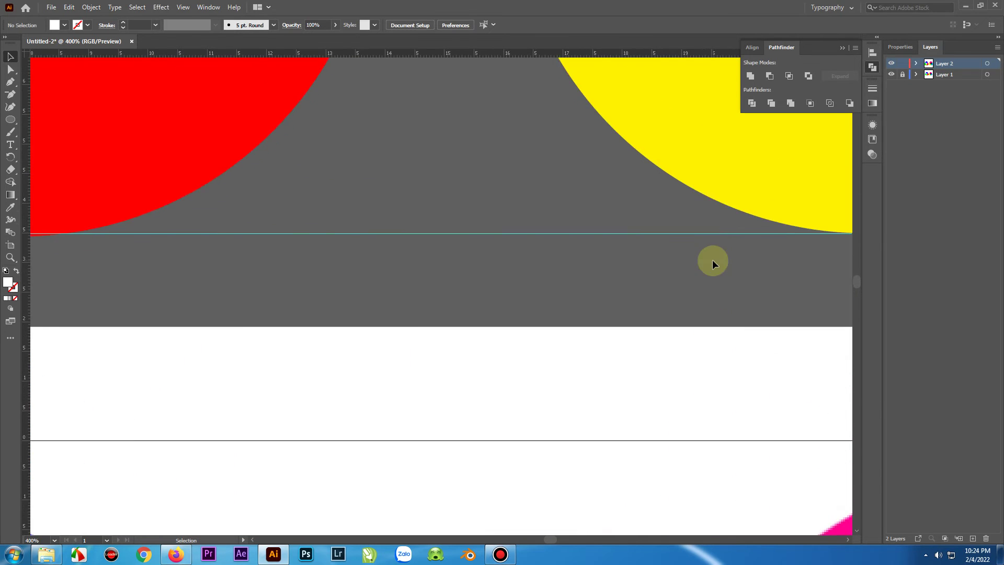
pyautogui.scroll(3, 715, 265)
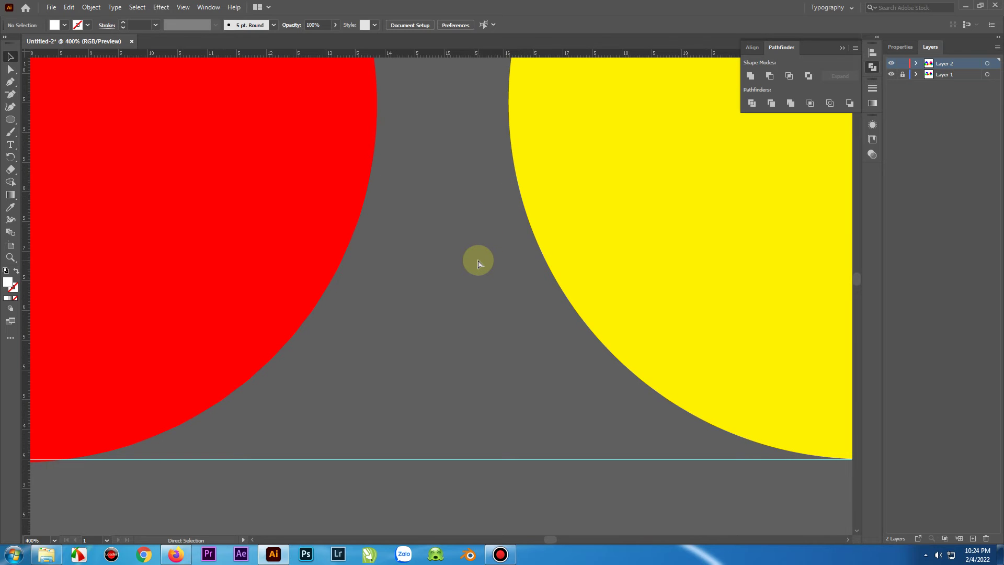
pyautogui.scroll(5, 478, 259)
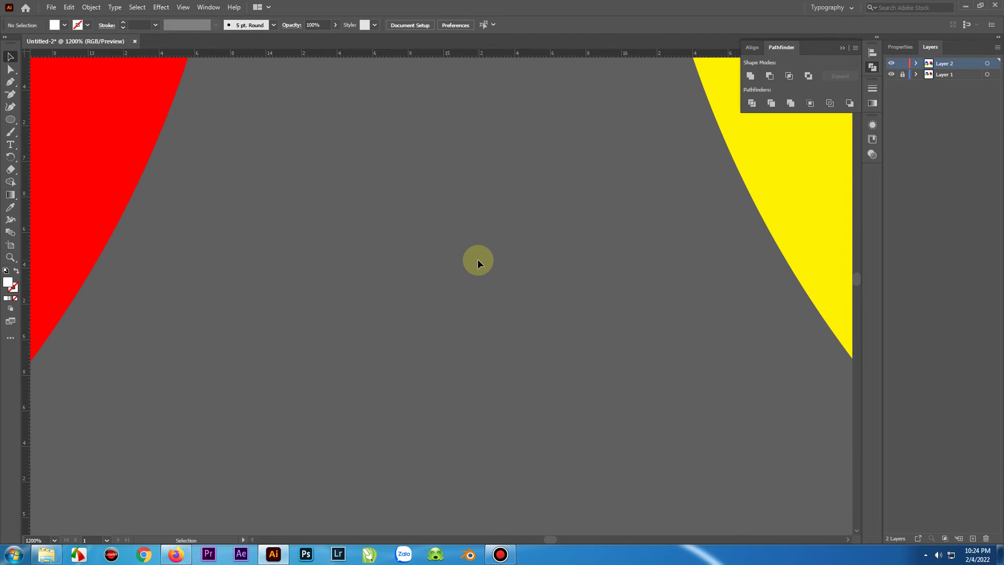
pyautogui.scroll(5, 581, 181)
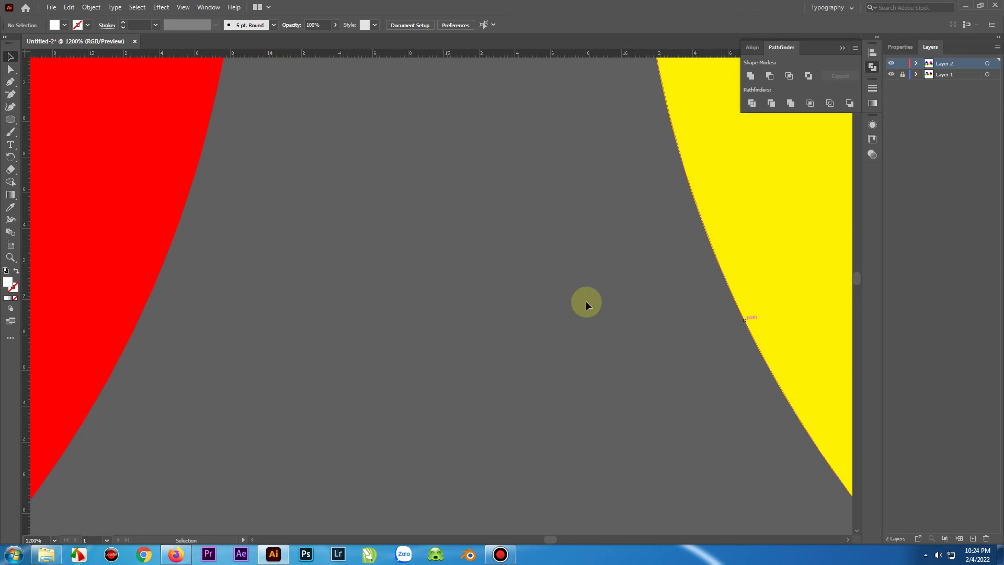
# Step: Examine the edges of the red and yellow circles in the reference image at 1200% zoom
pyautogui.scroll(-13, 585, 301)
pyautogui.scroll(-14, 530, 256)
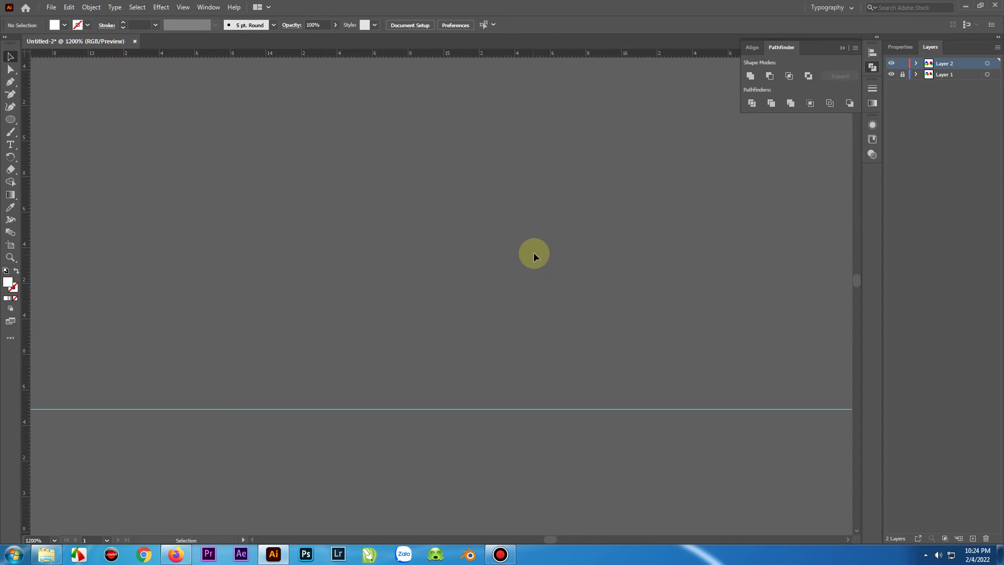
pyautogui.scroll(-13, 533, 242)
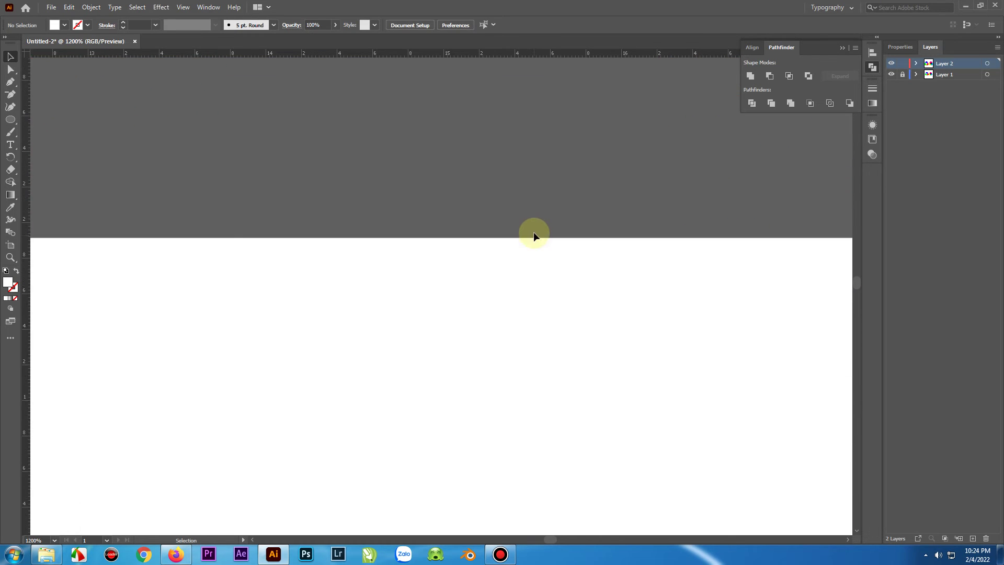
pyautogui.scroll(-9, 537, 243)
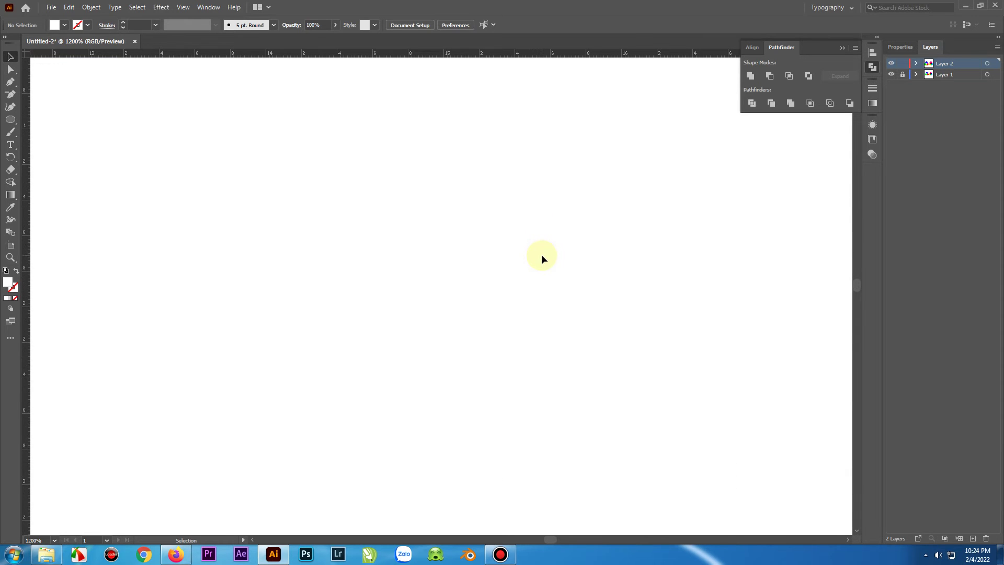
pyautogui.scroll(-3, 542, 255)
pyautogui.scroll(-2, 547, 445)
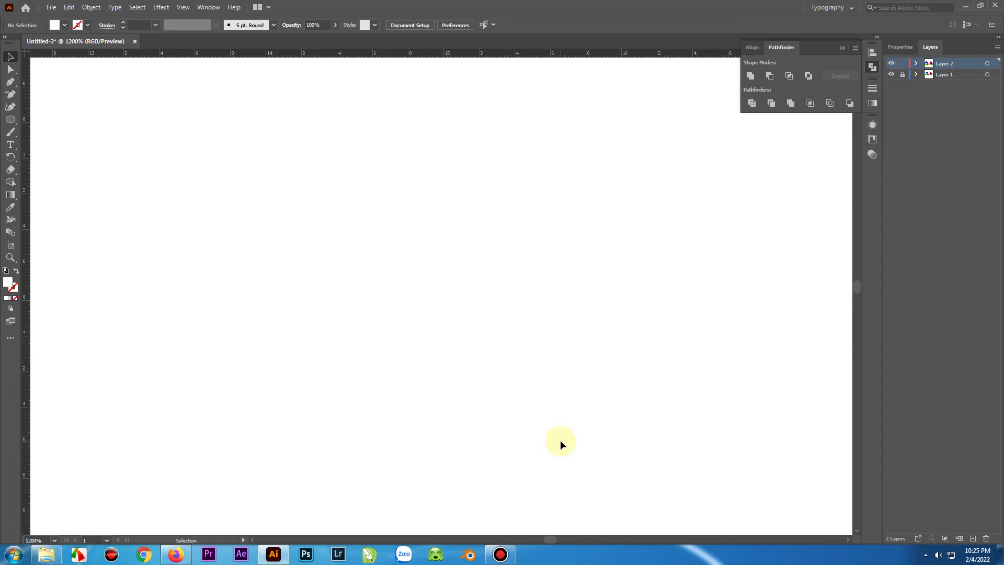
pyautogui.scroll(-1, 565, 438)
pyautogui.moveTo(857, 286); pyautogui.dragTo(857, 291)
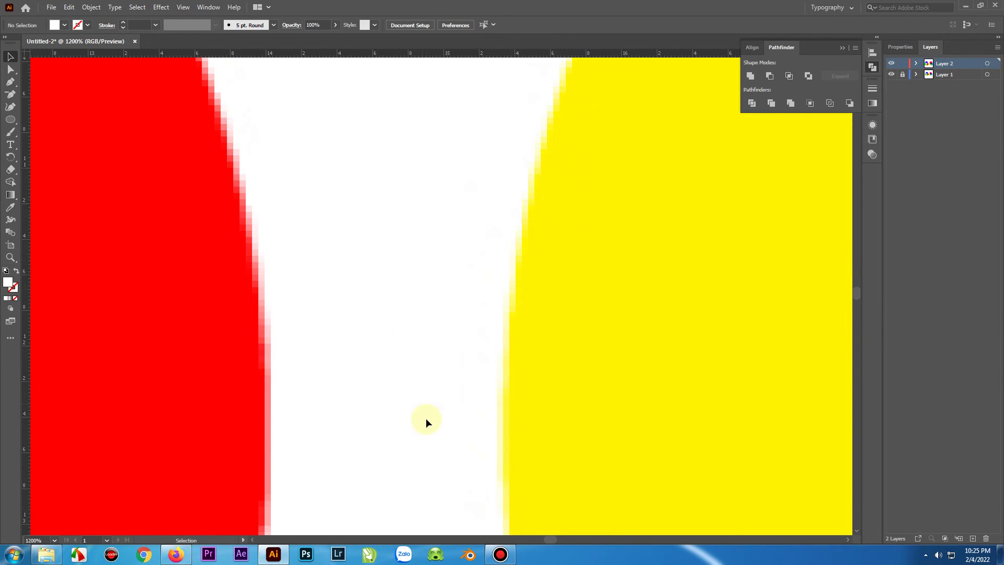
pyautogui.scroll(3, 426, 420)
pyautogui.scroll(5, 559, 355)
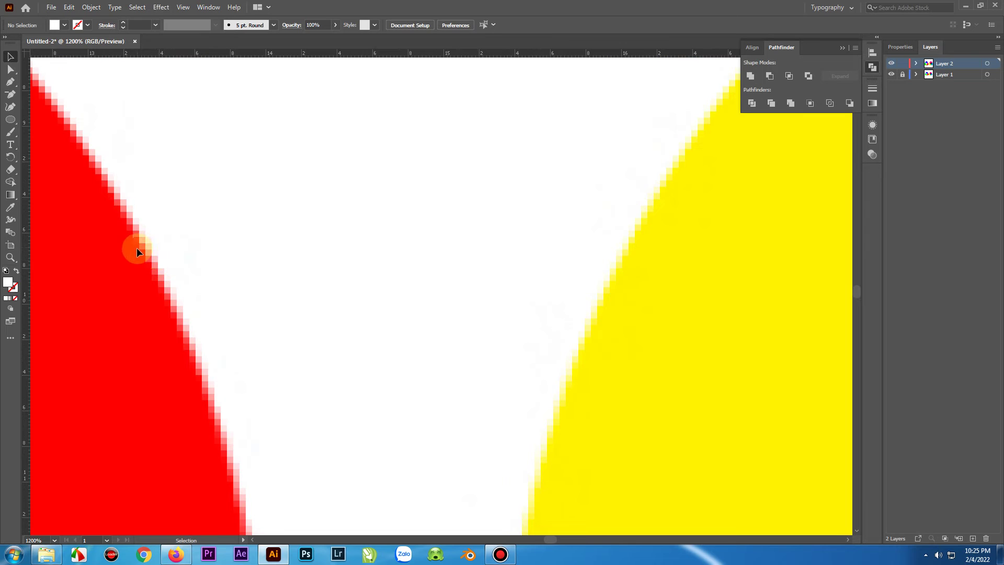
# Step: Check the recreated CMYK and RGB diagrams at 66.67% zoom by selecting their pieces, and clear the selection
pyautogui.hotkey('ctrl', '-')
pyautogui.hotkey('ctrl', '-')
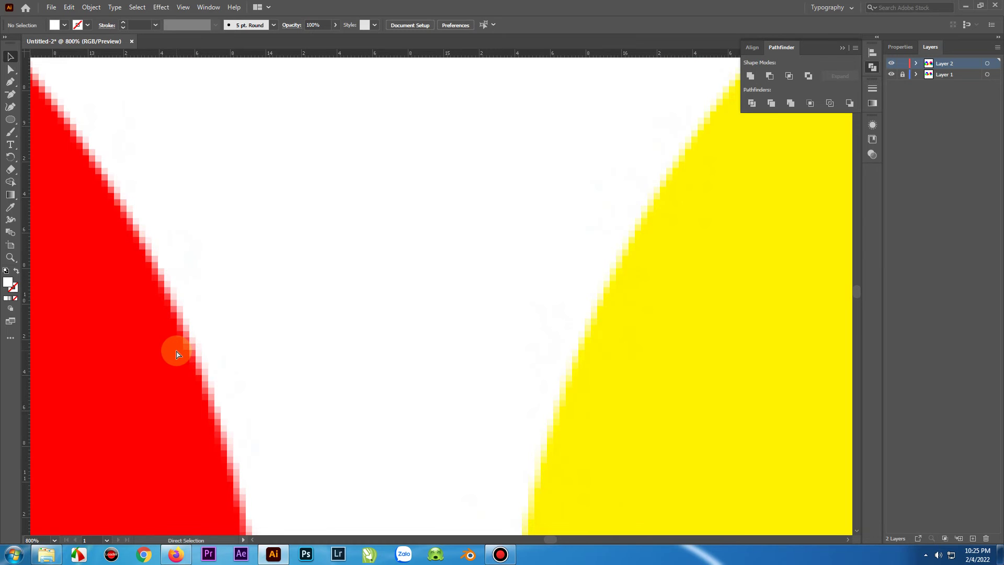
pyautogui.hotkey('ctrl', '-')
pyautogui.hotkey('ctrl', '-')
pyautogui.hotkey('ctrl', '-')
pyautogui.hotkey('ctrl', '-')
pyautogui.hotkey('ctrl', '-')
pyautogui.hotkey('ctrl', '-')
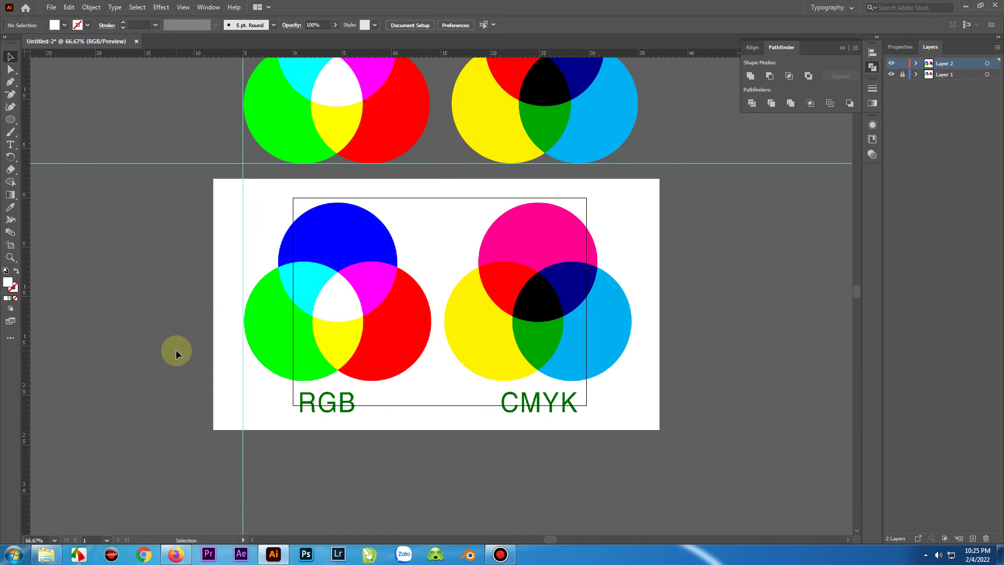
pyautogui.scroll(3, 175, 349)
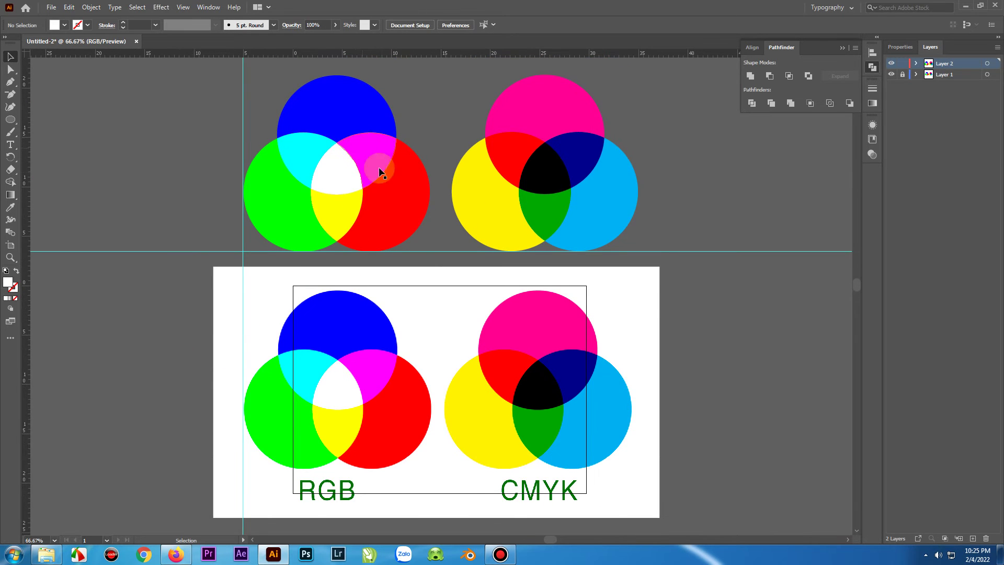
pyautogui.scroll(2, 380, 170)
pyautogui.click(594, 264)
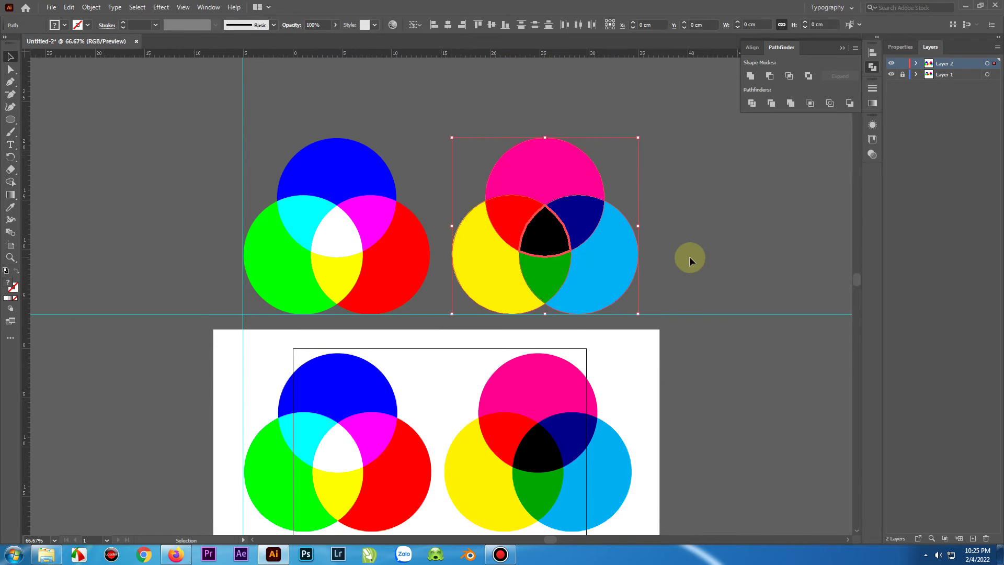
pyautogui.click(459, 91)
pyautogui.click(582, 265)
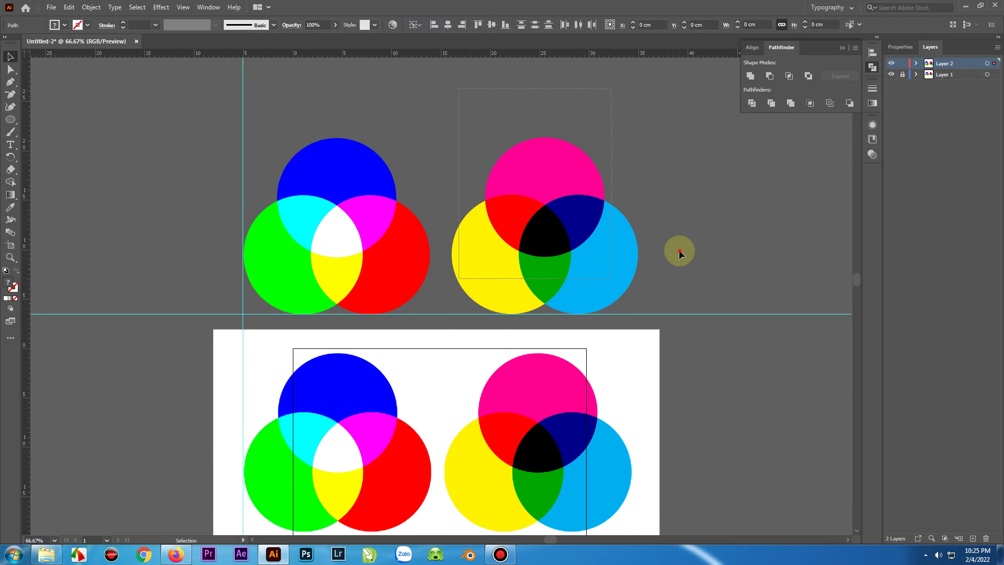
pyautogui.click(677, 251)
pyautogui.click(394, 298)
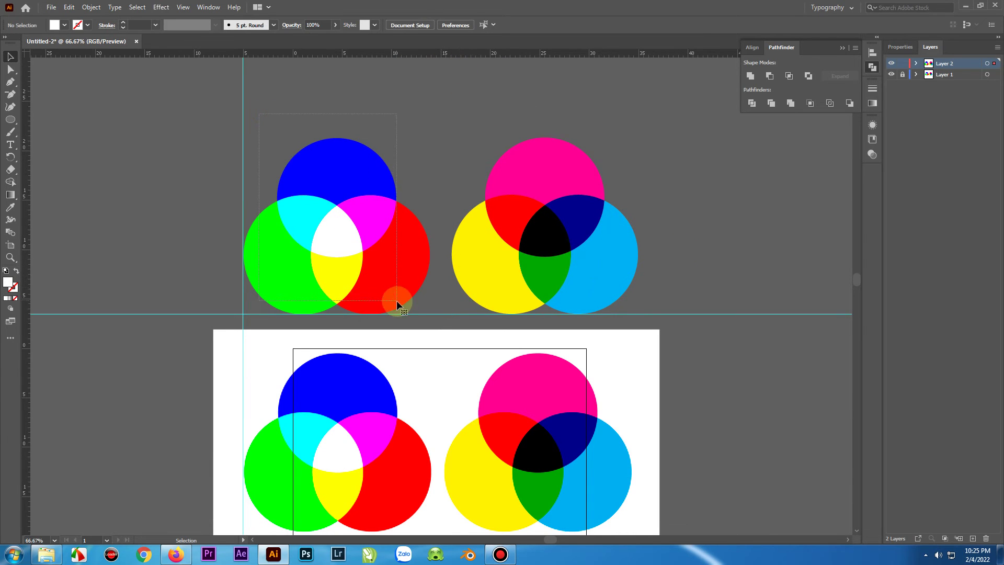
pyautogui.click(158, 210)
pyautogui.click(335, 153)
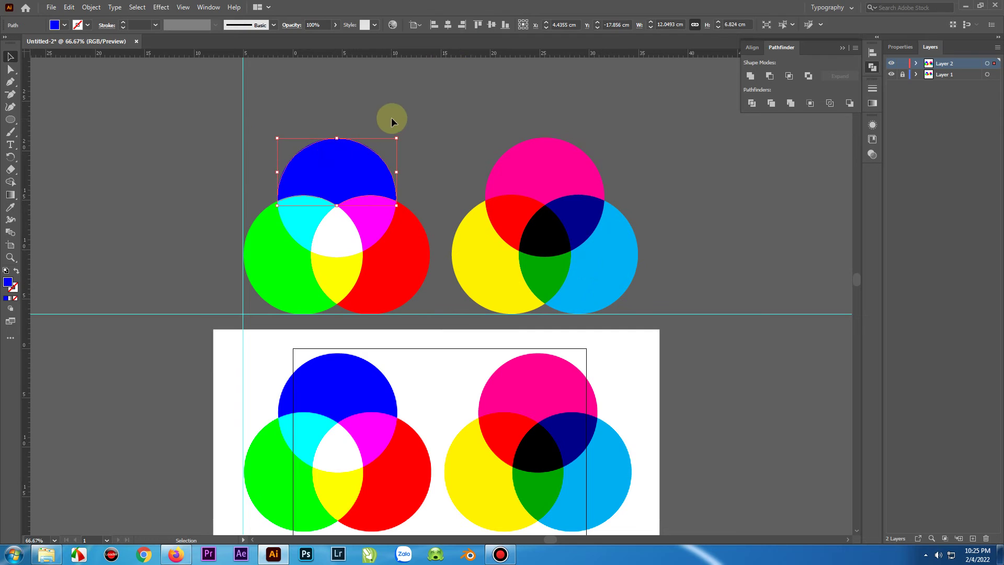
pyautogui.click(416, 103)
pyautogui.scroll(-3, 453, 120)
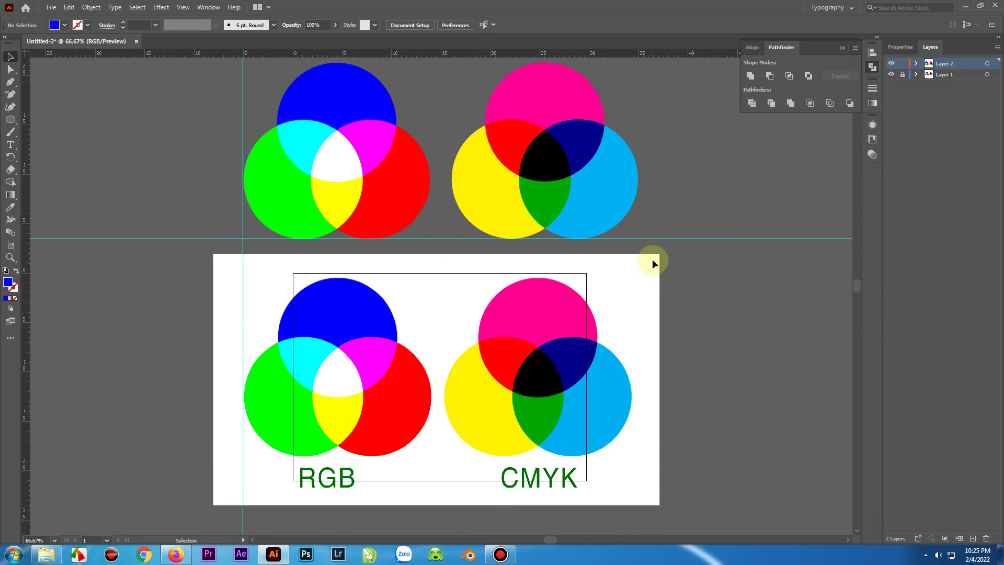
pyautogui.scroll(-2, 653, 264)
pyautogui.scroll(2, 705, 292)
pyautogui.scroll(6, 698, 208)
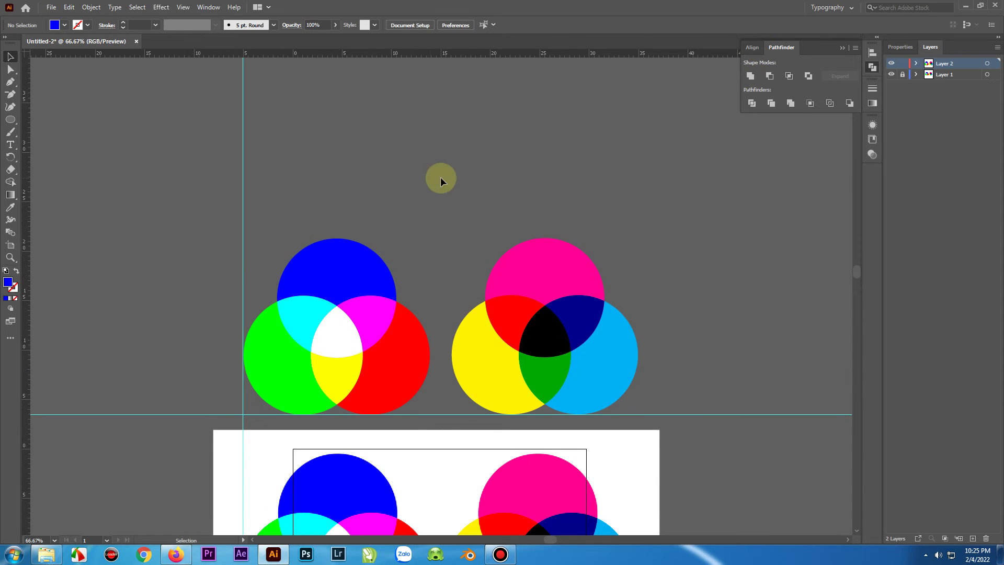
pyautogui.scroll(-7, 65, 275)
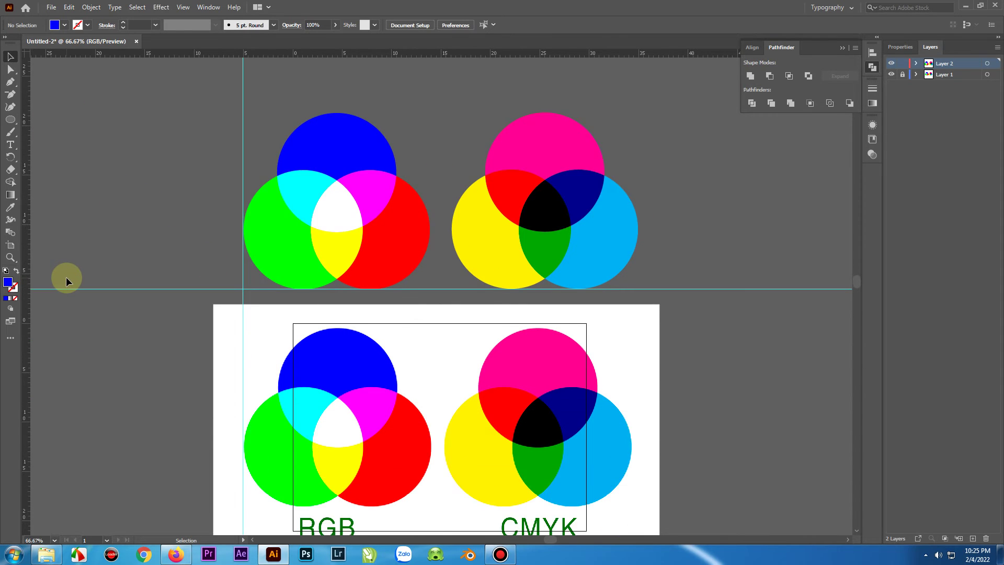
pyautogui.scroll(7, 127, 316)
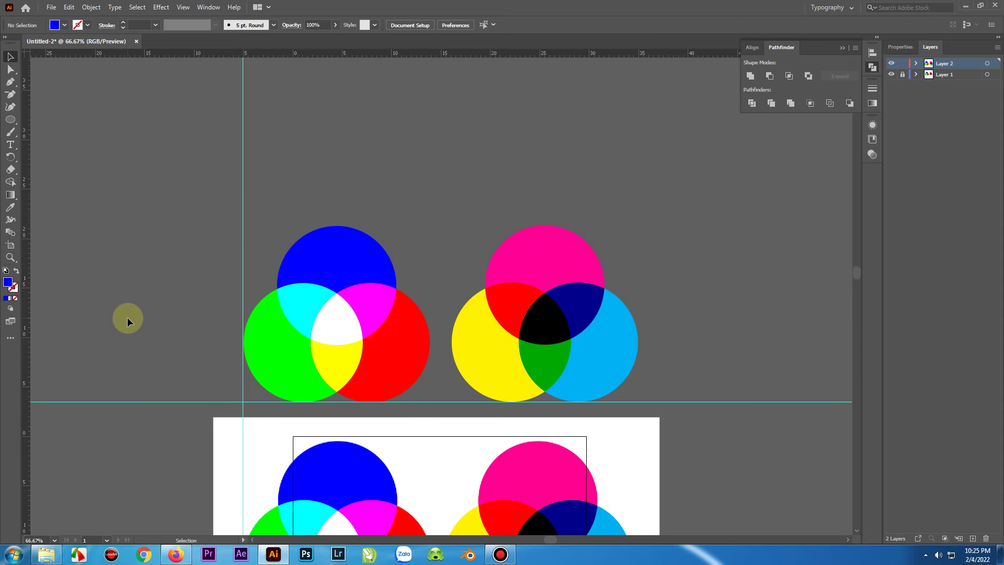
pyautogui.scroll(-2, 127, 317)
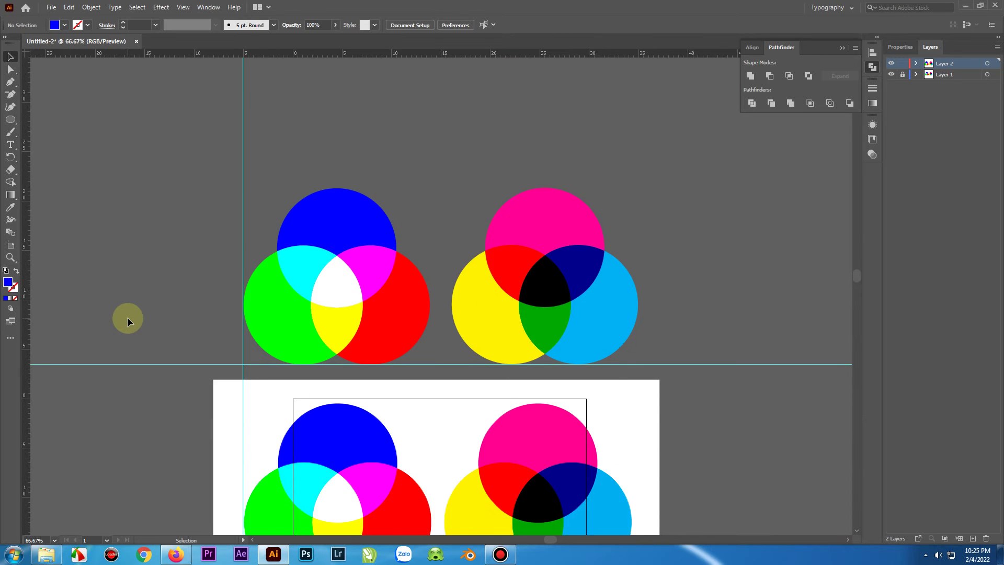
pyautogui.scroll(3, 127, 317)
pyautogui.scroll(-5, 106, 272)
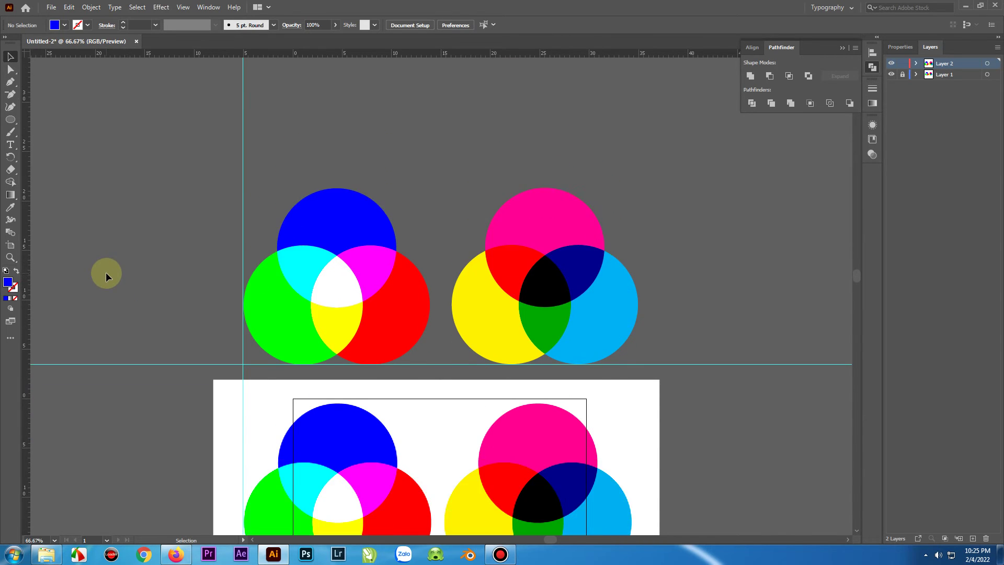
pyautogui.scroll(5, 394, 194)
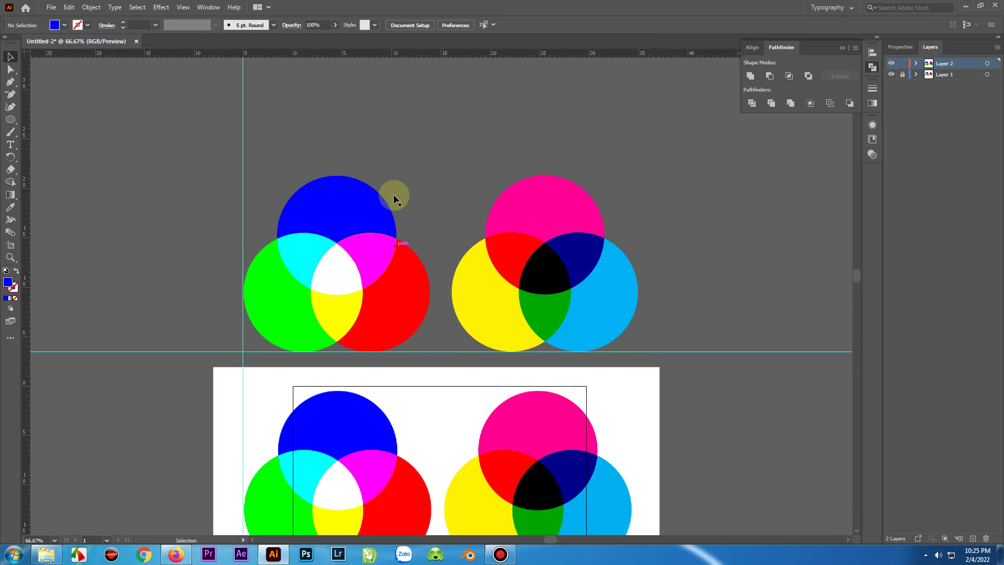
pyautogui.scroll(3, 403, 281)
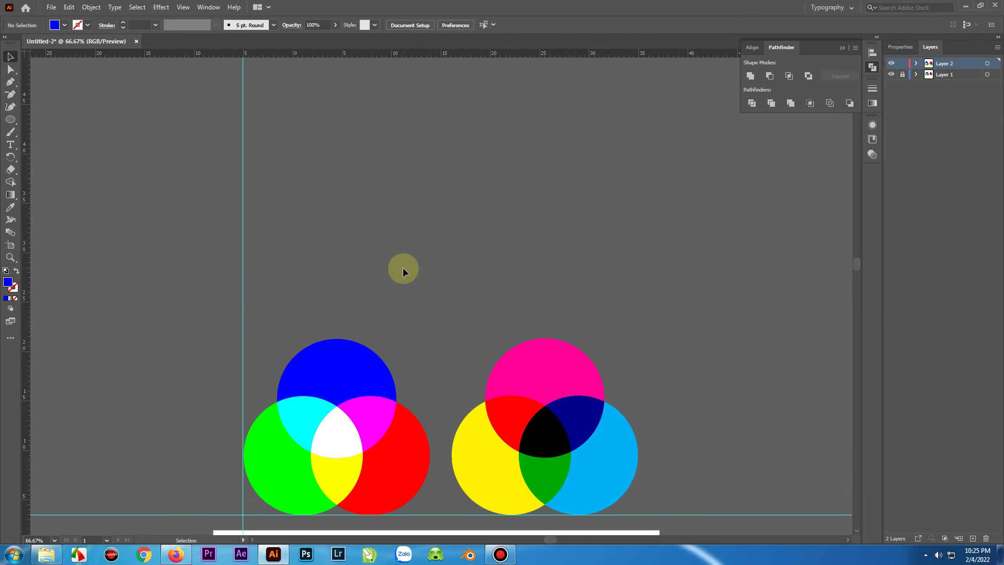
pyautogui.scroll(-4, 399, 253)
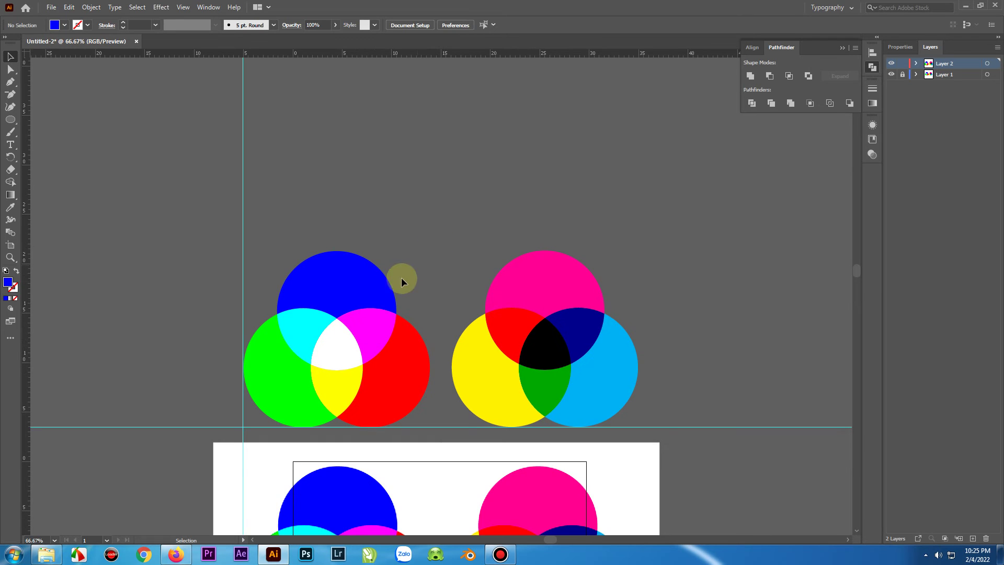
# Step: Draw a pink circle about 14 cm in diameter in the empty area above the recreated diagrams and deselect it
pyautogui.click(554, 268)
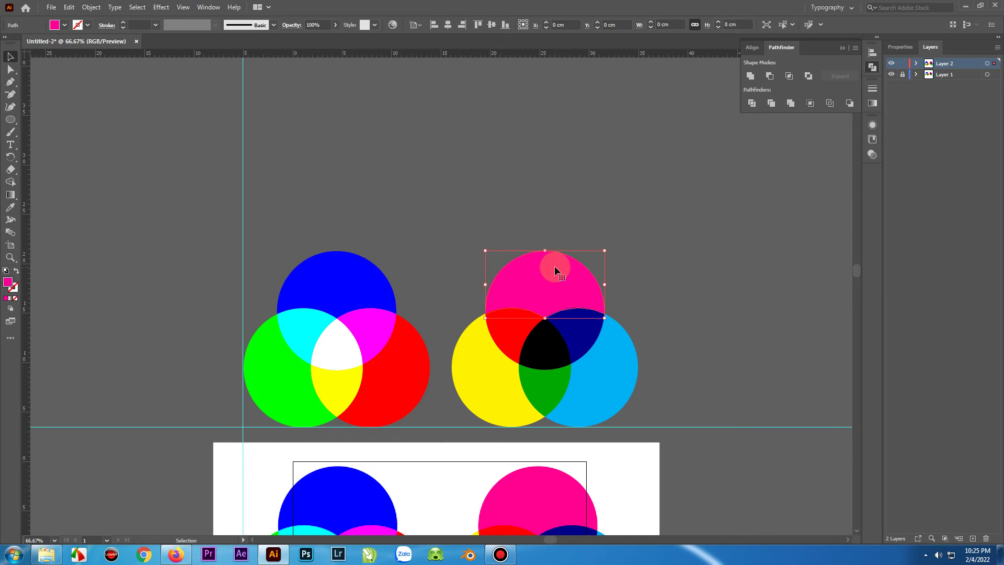
pyautogui.click(708, 215)
pyautogui.scroll(2, 283, 261)
pyautogui.scroll(2, 303, 243)
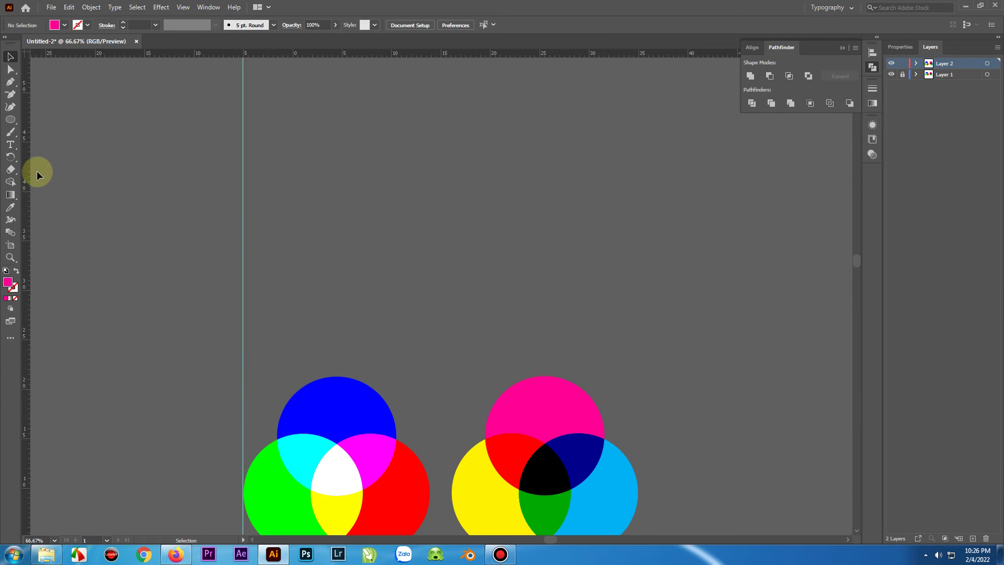
pyautogui.click(10, 121)
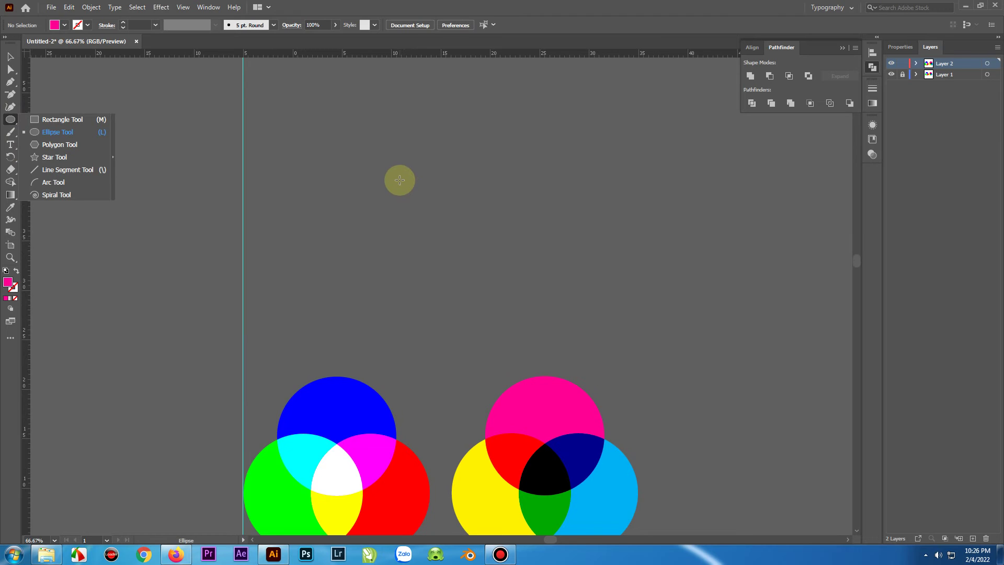
pyautogui.moveTo(397, 173); pyautogui.dragTo(504, 296)
pyautogui.moveTo(447, 181)
pyautogui.mouseDown()
pyautogui.moveTo(558, 318)
pyautogui.moveTo(586, 319)
pyautogui.mouseUp()
pyautogui.click(7, 61)
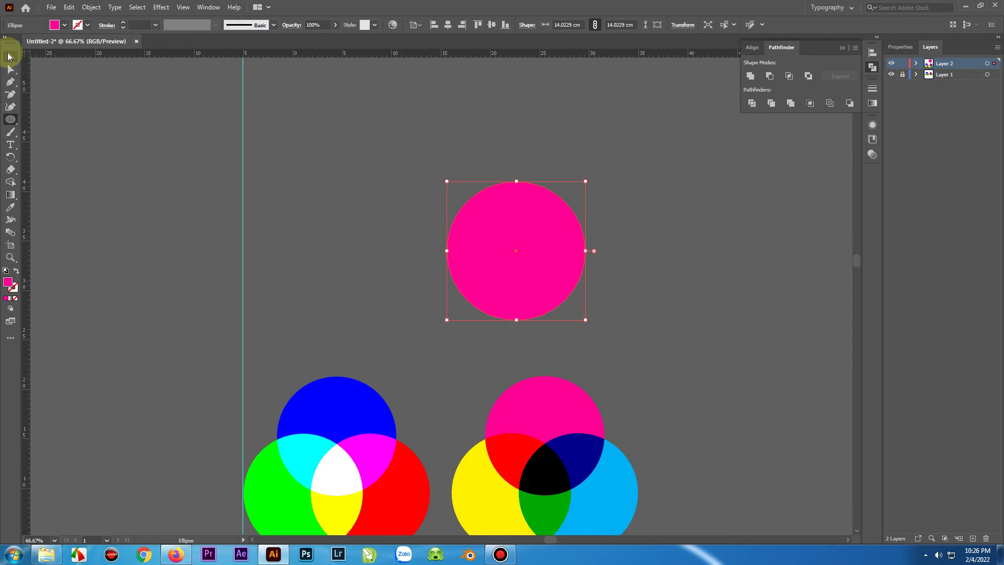
pyautogui.click(180, 168)
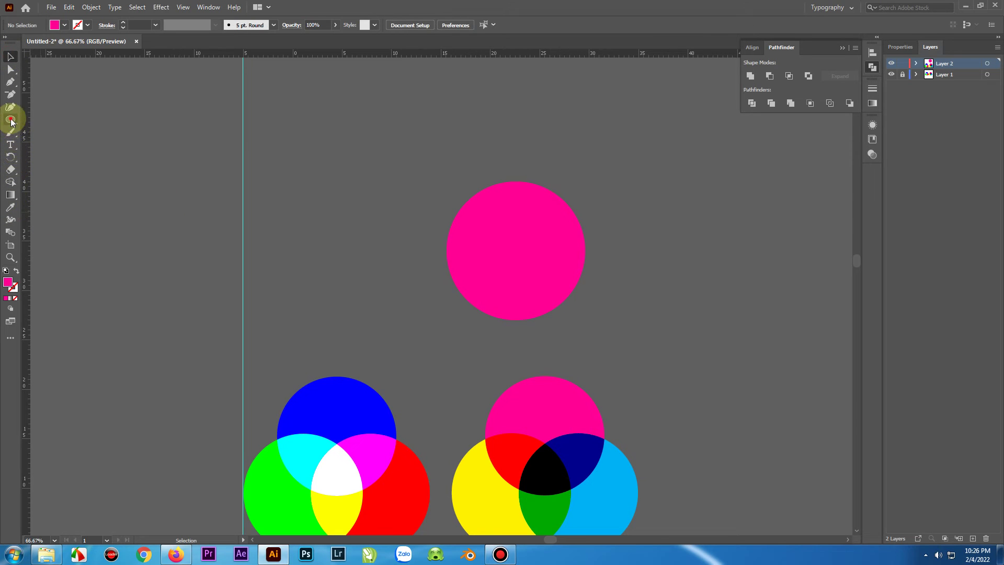
pyautogui.moveTo(11, 119); pyautogui.dragTo(52, 160)
pyautogui.moveTo(325, 197); pyautogui.dragTo(358, 253)
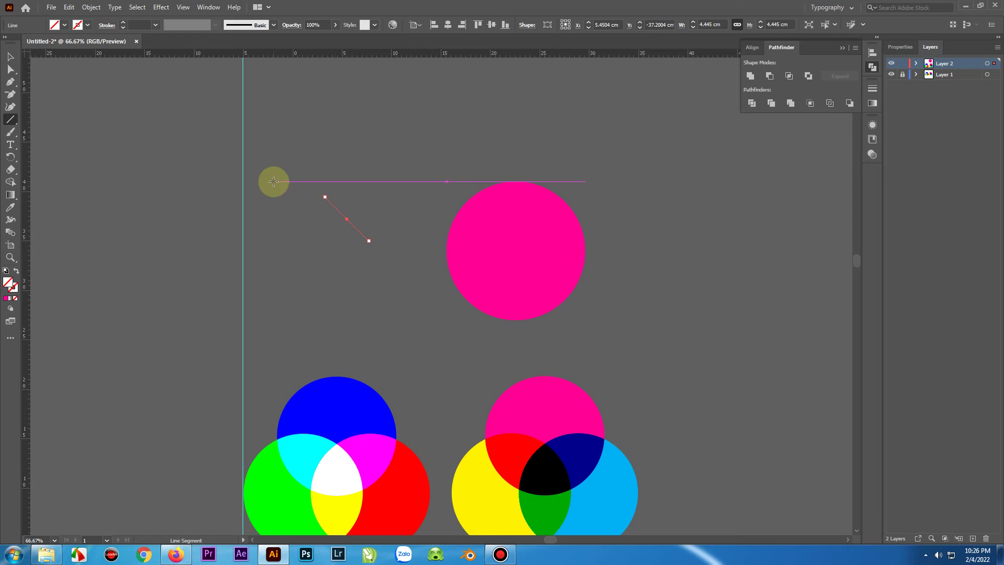
pyautogui.hotkey('ctrl', 'shift', 'a')
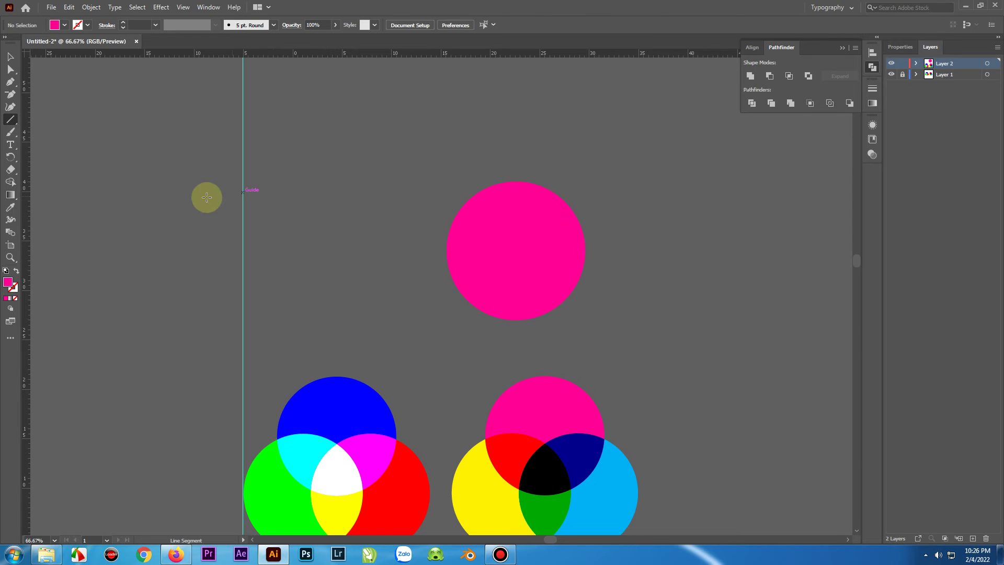
# Step: Draw a five-pointed star about 11.6 cm wide in the empty area beside the pink circle and fill it yellow
pyautogui.moveTo(11, 122); pyautogui.dragTo(45, 157)
pyautogui.moveTo(312, 193); pyautogui.dragTo(338, 244)
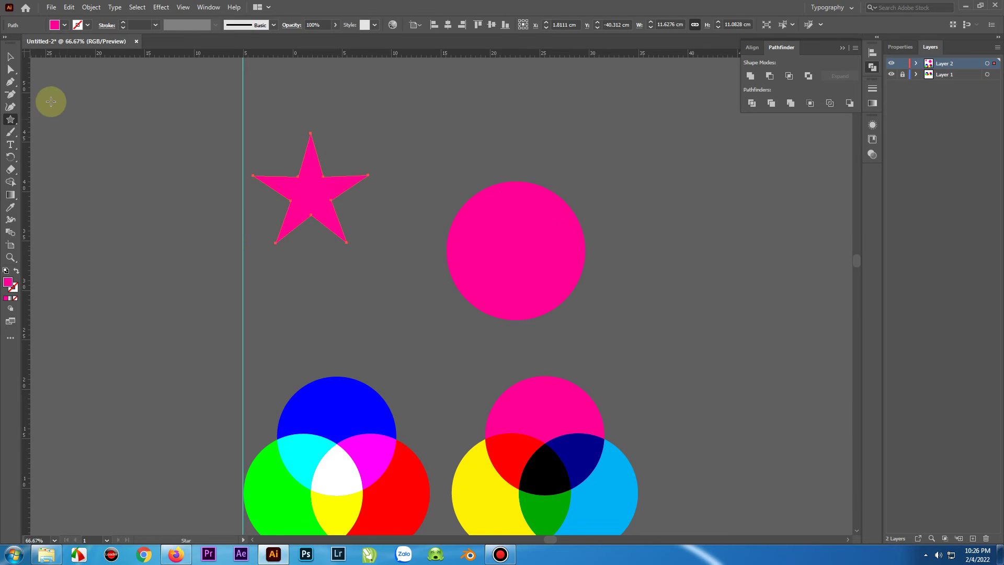
pyautogui.click(12, 61)
pyautogui.click(64, 25)
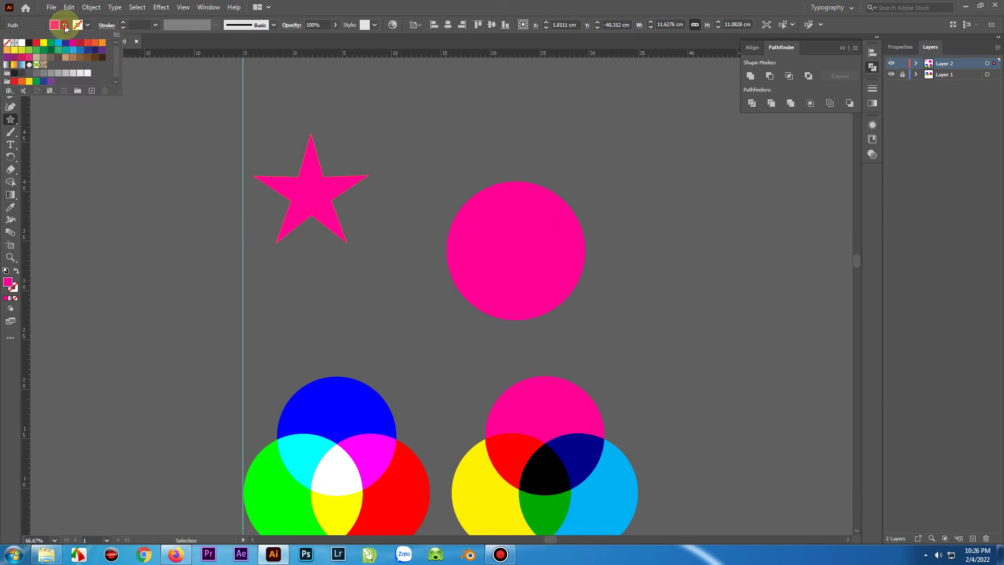
pyautogui.click(41, 45)
pyautogui.click(100, 165)
pyautogui.click(118, 161)
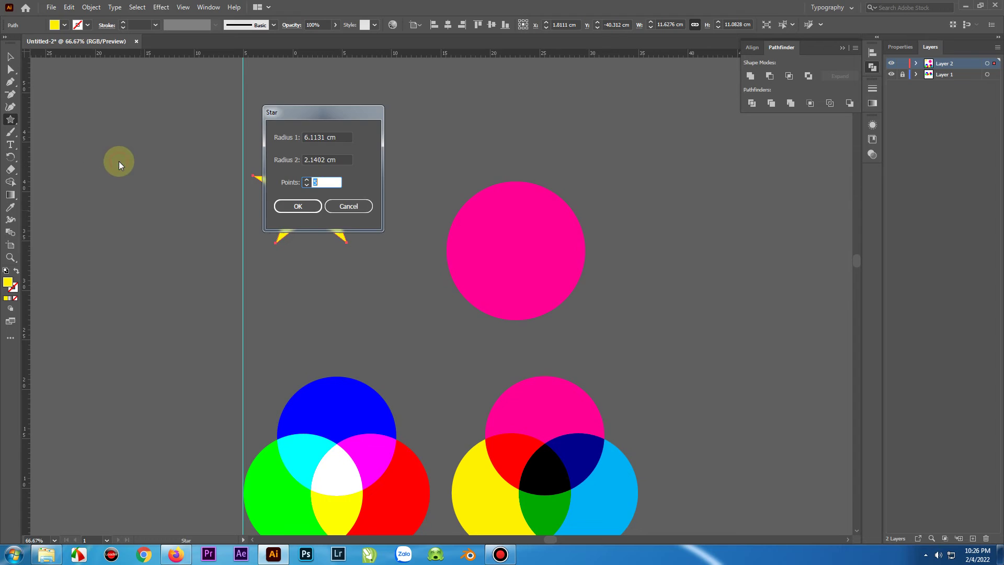
pyautogui.click(349, 206)
pyautogui.click(11, 56)
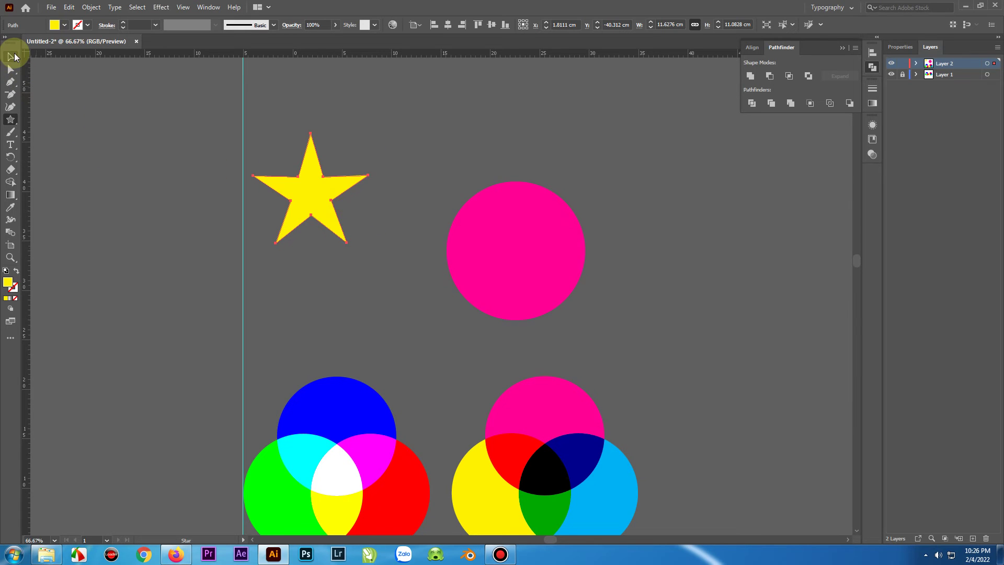
pyautogui.click(77, 111)
# Step: Rearrange the two shapes so the yellow star stands to the right of the pink circle, and deselect them
pyautogui.moveTo(314, 204); pyautogui.dragTo(665, 276)
pyautogui.moveTo(528, 246); pyautogui.dragTo(464, 234)
pyautogui.moveTo(674, 265); pyautogui.dragTo(678, 231)
pyautogui.moveTo(402, 241); pyautogui.dragTo(410, 214)
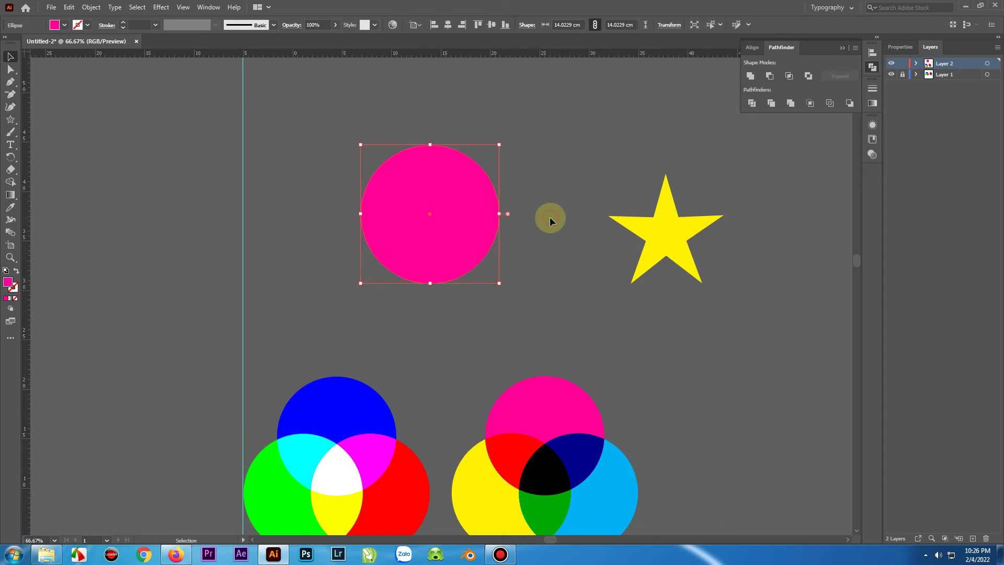
pyautogui.moveTo(550, 216); pyautogui.dragTo(427, 215)
pyautogui.click(453, 183)
pyautogui.hotkey('ctrl', '1')
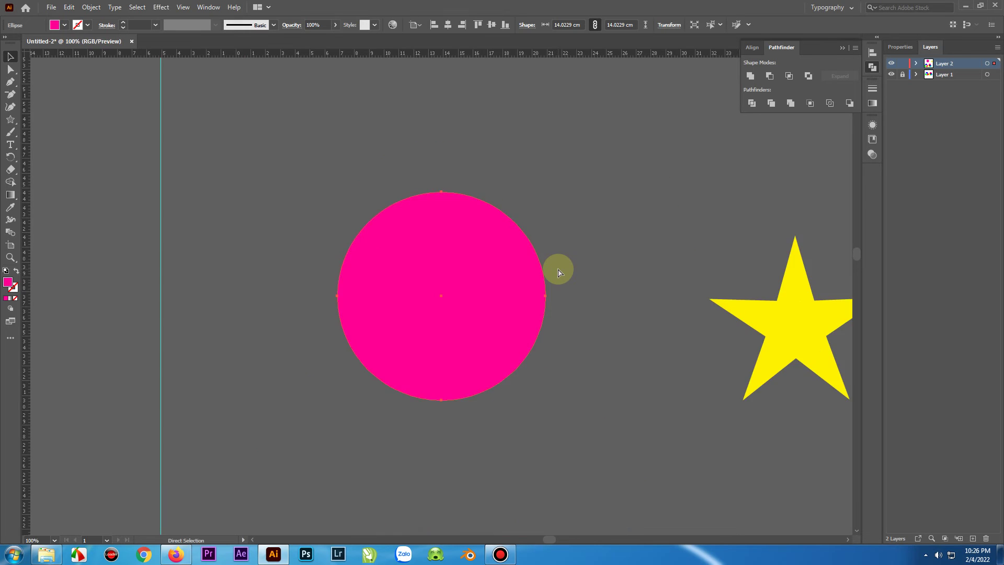
pyautogui.scroll(-3, 623, 284)
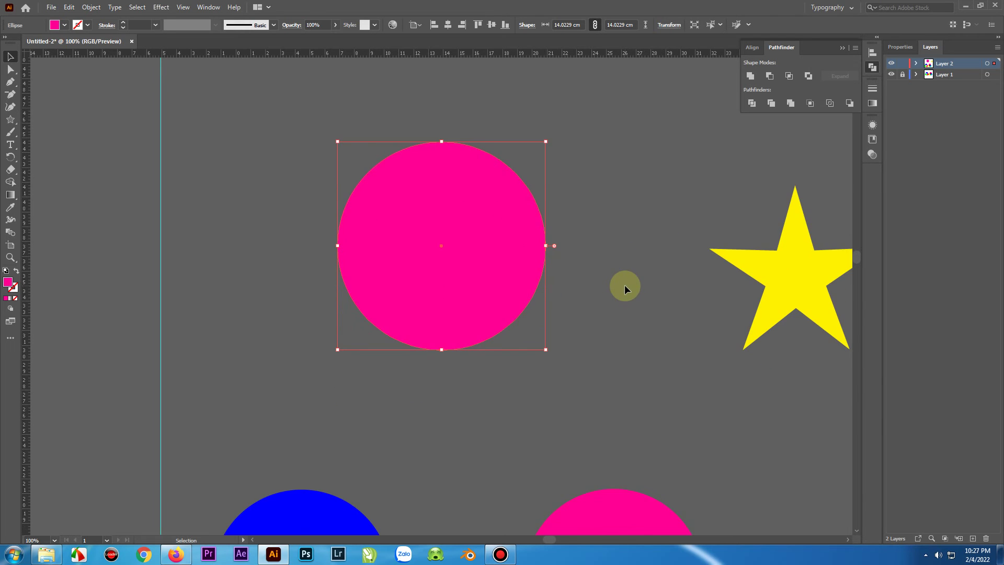
pyautogui.scroll(2, 606, 276)
pyautogui.click(654, 209)
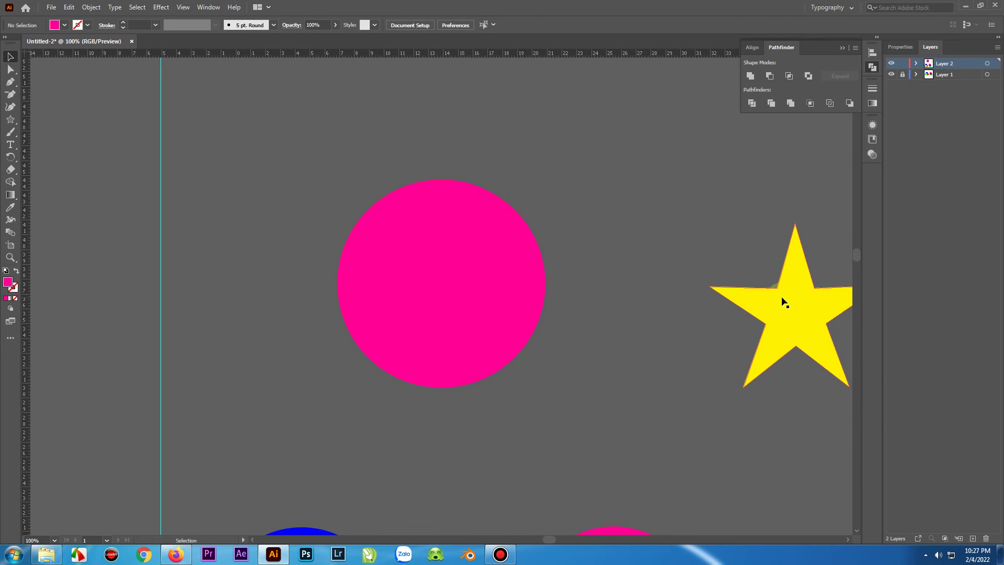
# Step: Move the yellow star and the pink circle close together, side by side without overlapping
pyautogui.moveTo(782, 300); pyautogui.dragTo(668, 240)
pyautogui.click(671, 397)
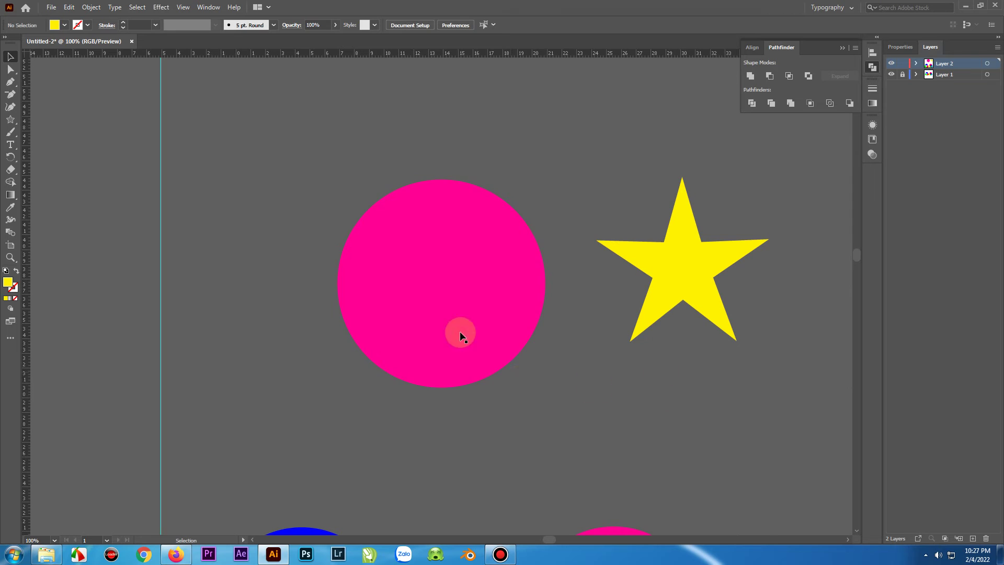
pyautogui.moveTo(460, 335); pyautogui.dragTo(425, 296)
pyautogui.click(502, 396)
pyautogui.click(602, 377)
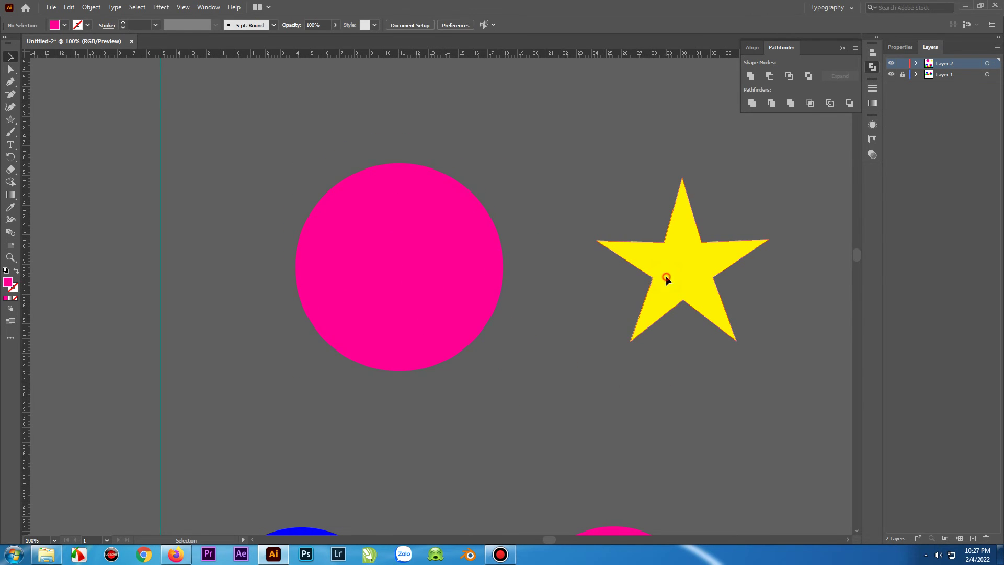
pyautogui.click(667, 277)
pyautogui.moveTo(690, 281); pyautogui.dragTo(597, 263)
pyautogui.click(734, 399)
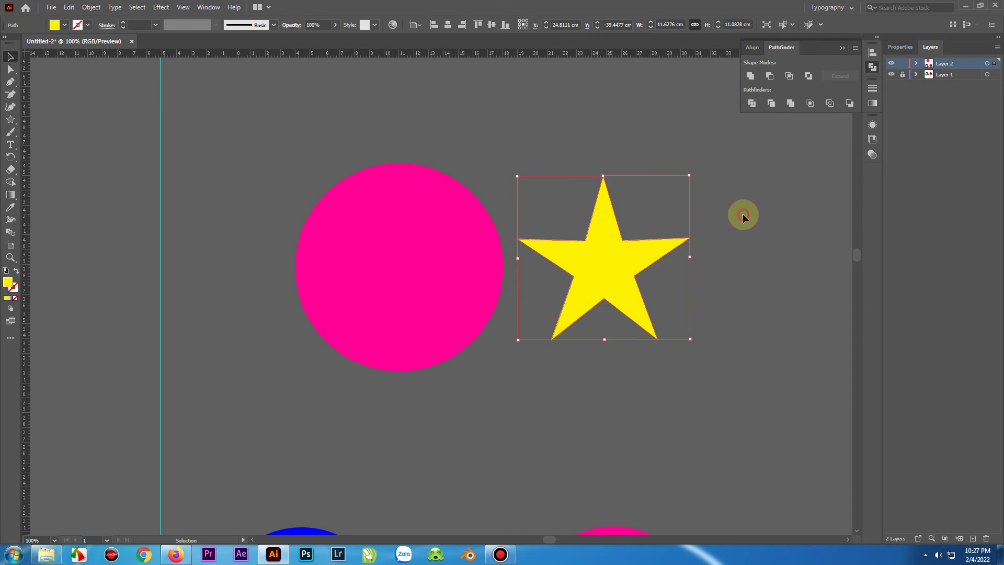
pyautogui.click(742, 213)
pyautogui.click(604, 277)
pyautogui.click(303, 130)
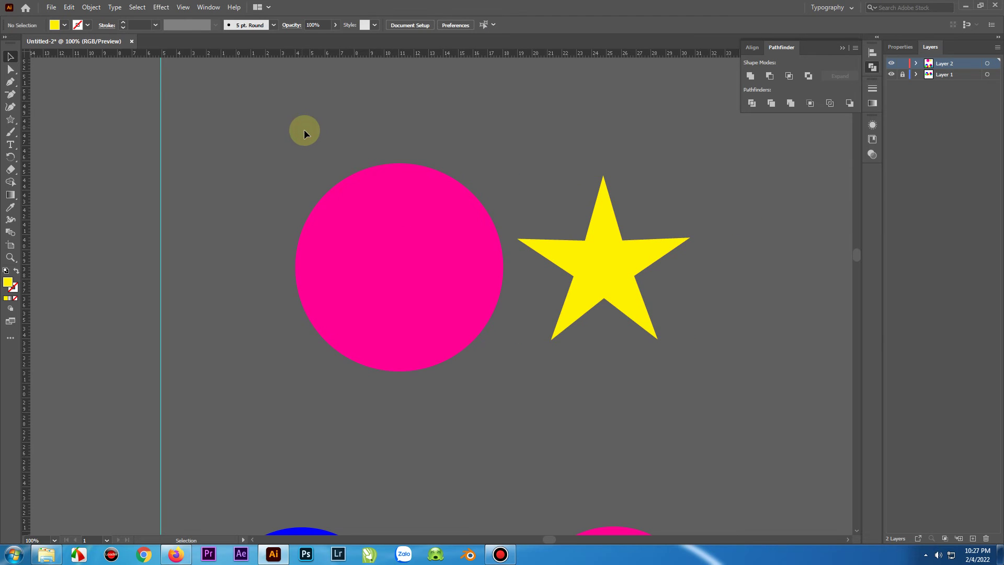
# Step: Select the pink circle and the star together and align their centres horizontally and vertically
pyautogui.moveTo(694, 345); pyautogui.dragTo(693, 346)
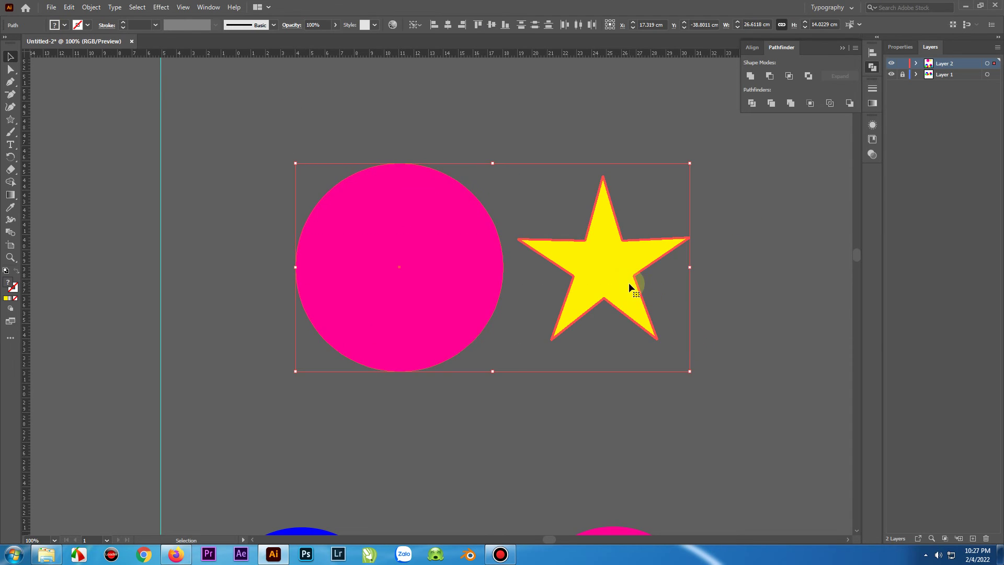
pyautogui.click(753, 47)
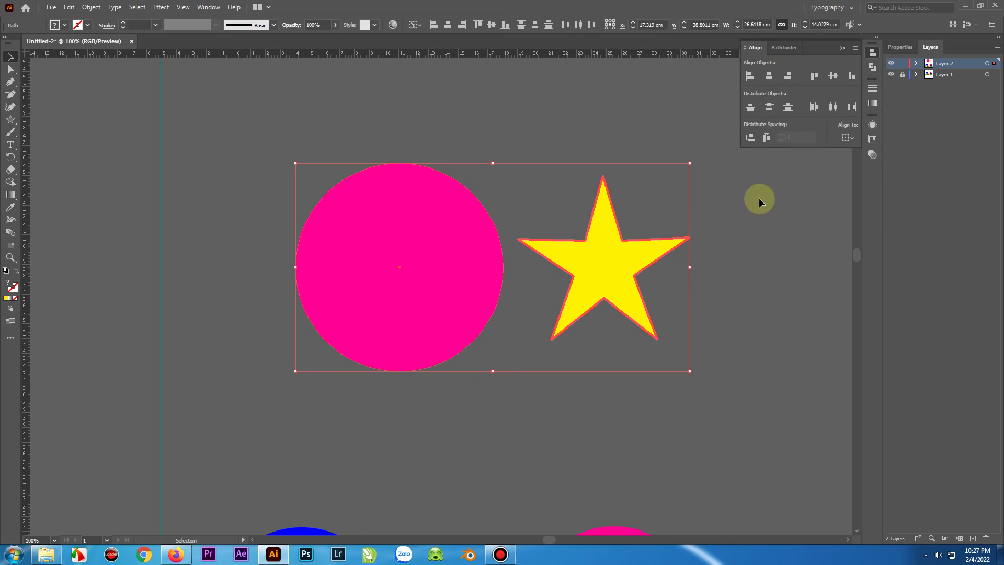
pyautogui.click(769, 76)
pyautogui.click(688, 231)
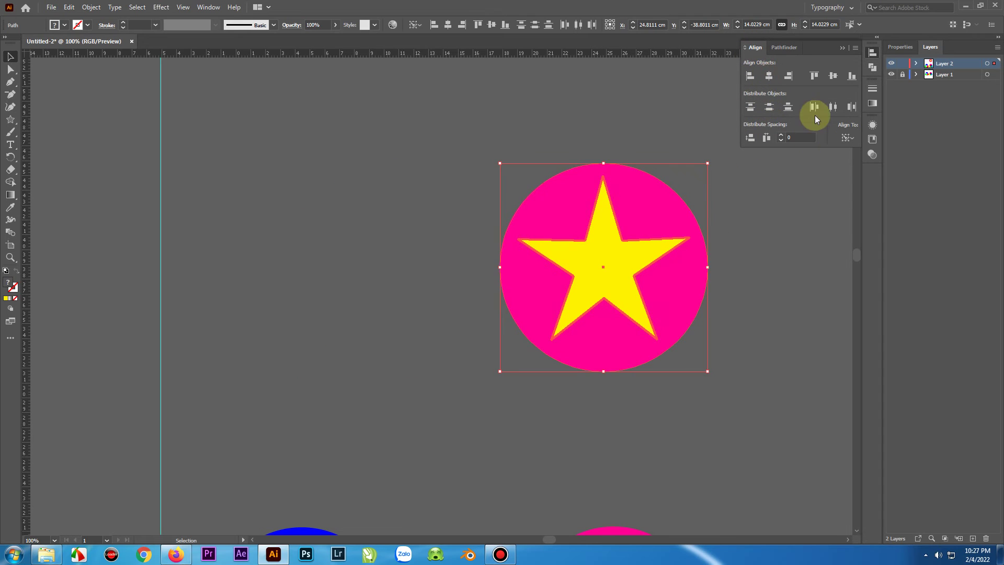
pyautogui.click(832, 76)
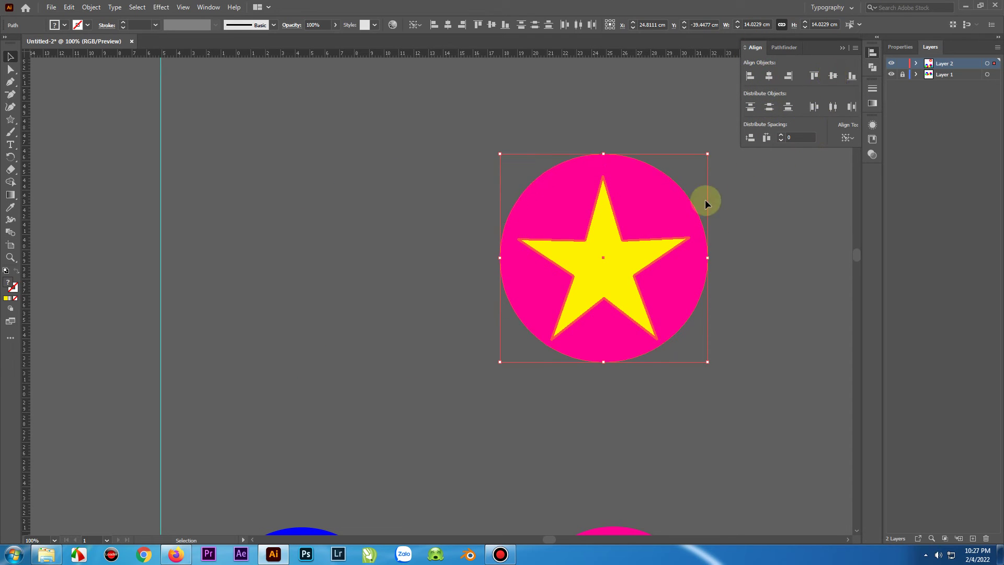
pyautogui.click(560, 112)
# Step: Pull the star and the circle apart, then realign them on each other's horizontal and vertical centres
pyautogui.click(606, 270)
pyautogui.moveTo(606, 270); pyautogui.dragTo(459, 364)
pyautogui.click(585, 274)
pyautogui.keyDown('shift'); pyautogui.click(307, 184); pyautogui.keyUp('shift')
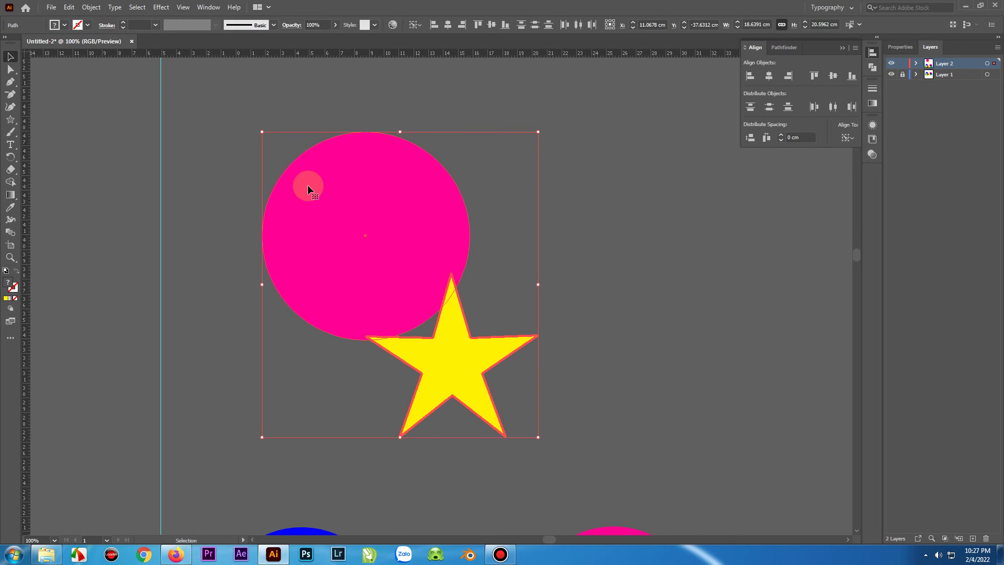
pyautogui.click(768, 75)
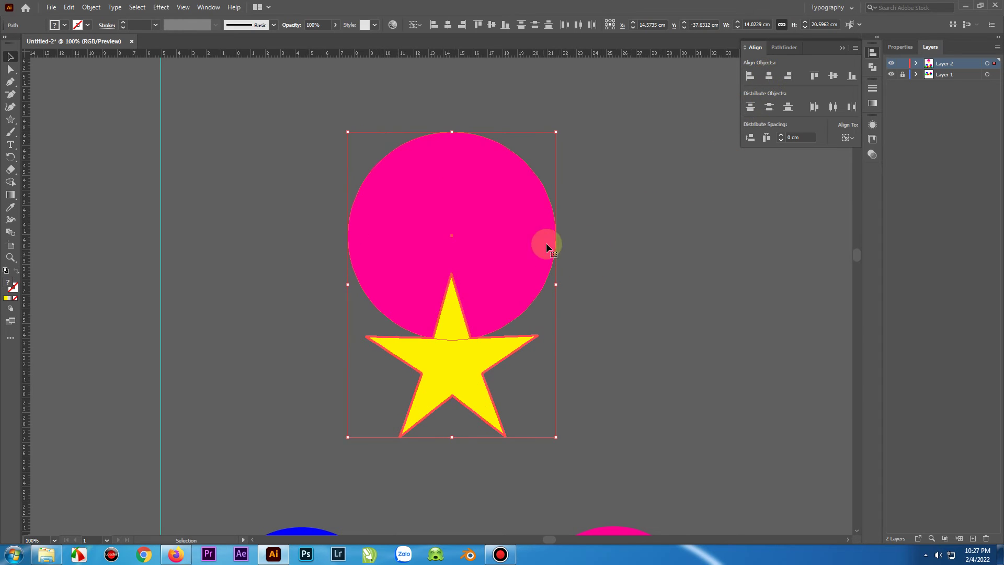
pyautogui.click(833, 76)
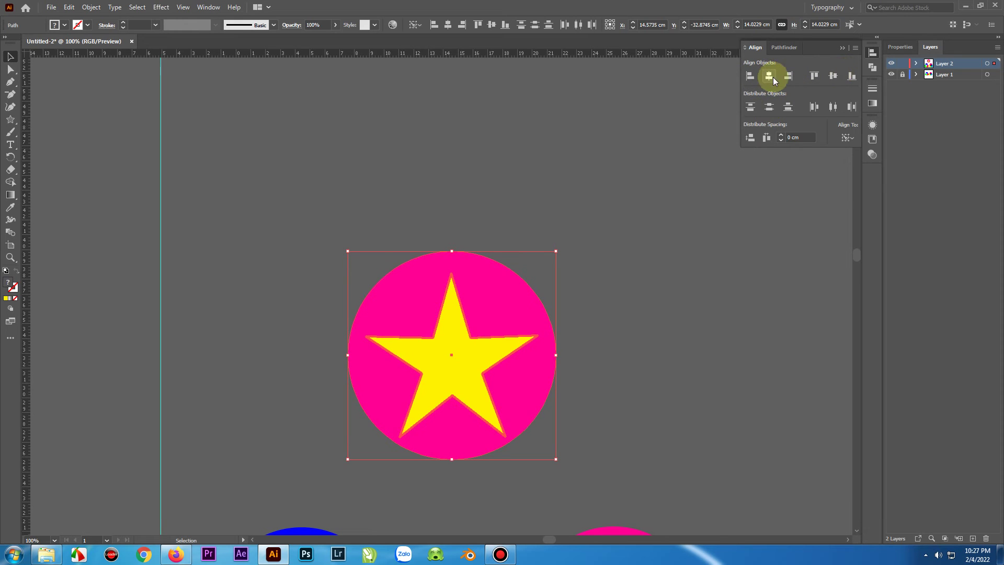
pyautogui.click(649, 316)
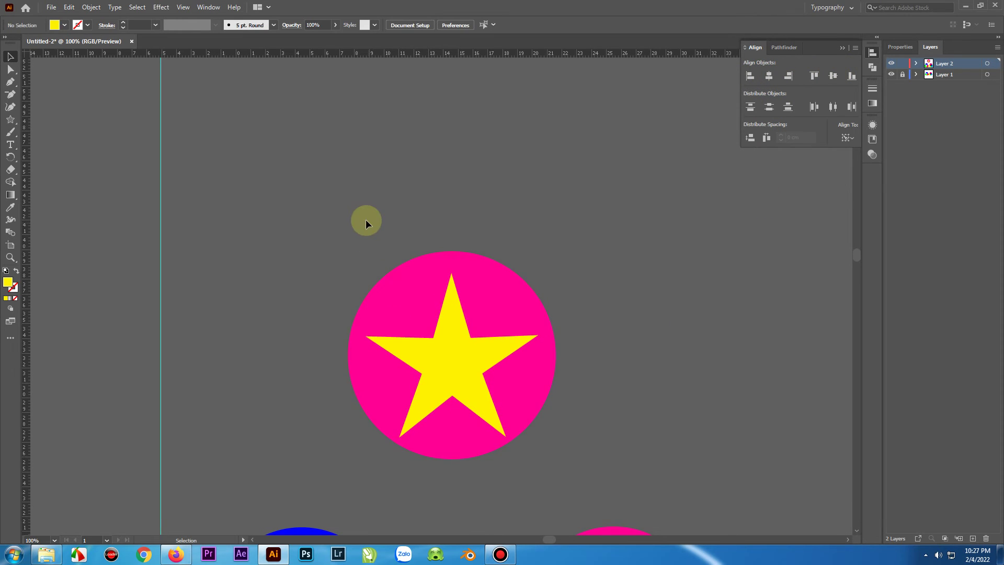
# Step: Shift the star and circle further up the canvas and apply horizontal centre alignment to both
pyautogui.click(485, 387)
pyautogui.moveTo(485, 387); pyautogui.dragTo(589, 271)
pyautogui.click(638, 268)
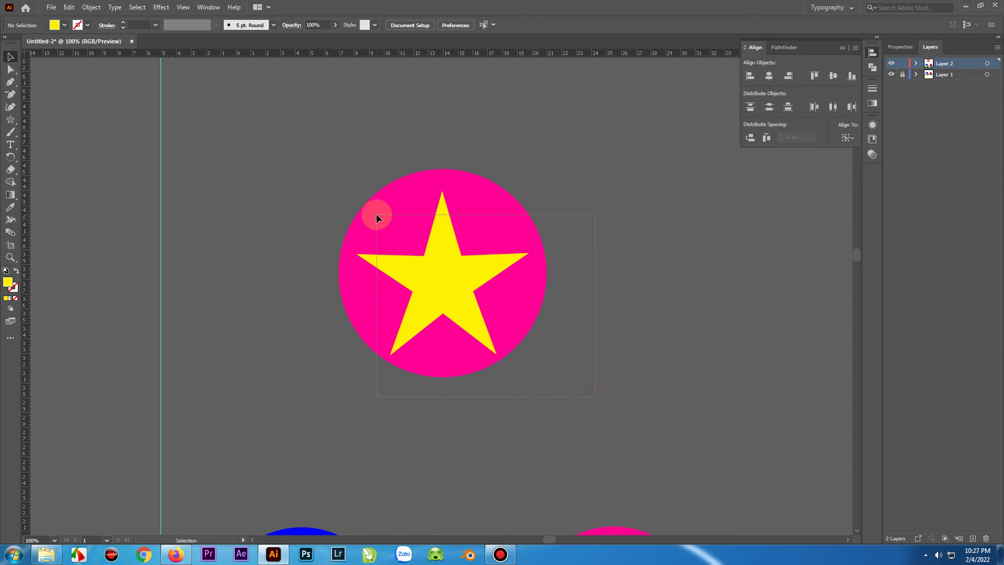
pyautogui.moveTo(377, 216); pyautogui.dragTo(376, 216)
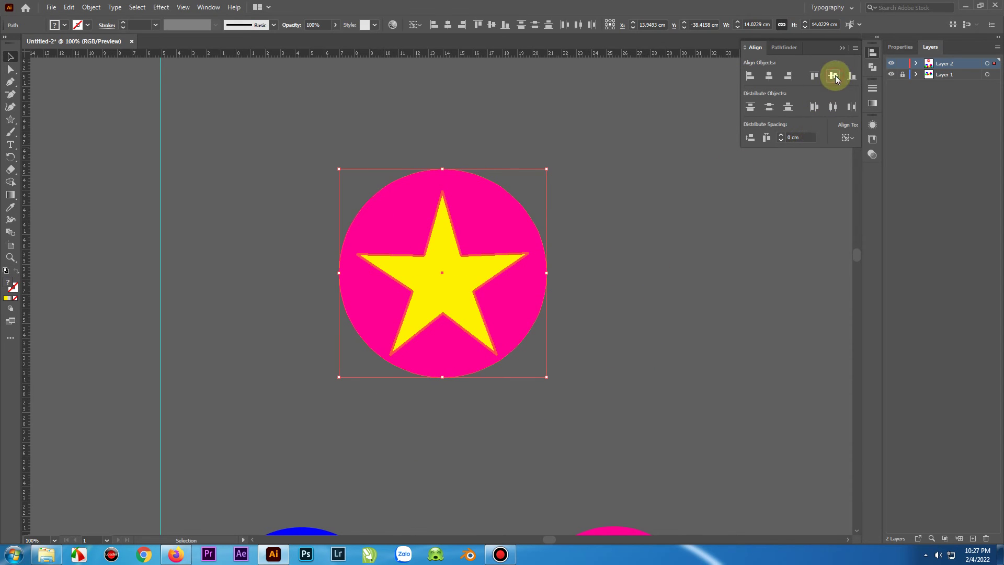
pyautogui.click(766, 77)
pyautogui.click(590, 208)
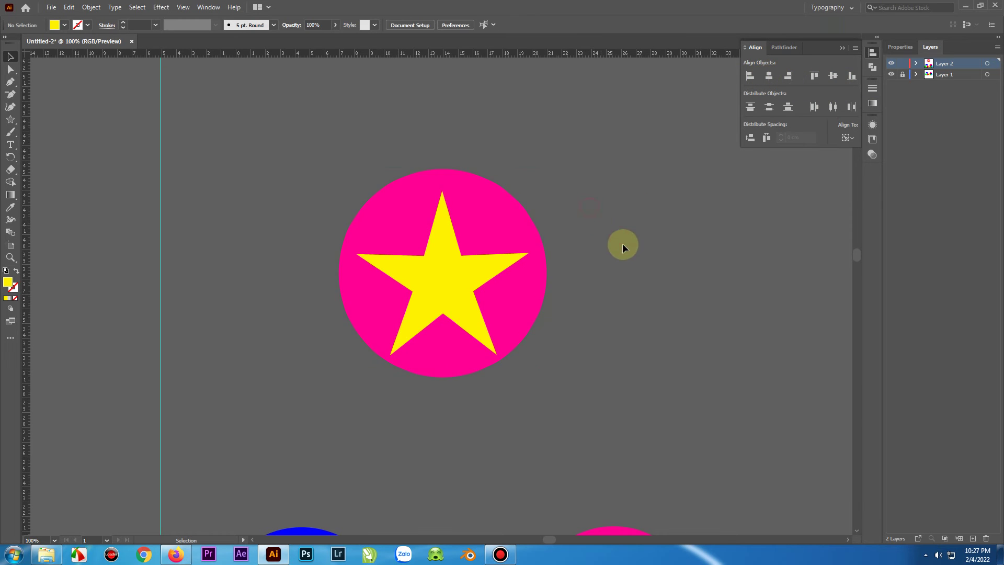
# Step: Nudge the star off-centre inside the pink circle, then centre both shapes on each other in both directions
pyautogui.moveTo(458, 270)
pyautogui.mouseDown()
pyautogui.moveTo(457, 259)
pyautogui.moveTo(551, 177)
pyautogui.moveTo(475, 269)
pyautogui.moveTo(630, 310)
pyautogui.moveTo(455, 283)
pyautogui.mouseUp()
pyautogui.click(583, 287)
pyautogui.keyDown('shift'); pyautogui.click(387, 225); pyautogui.keyUp('shift')
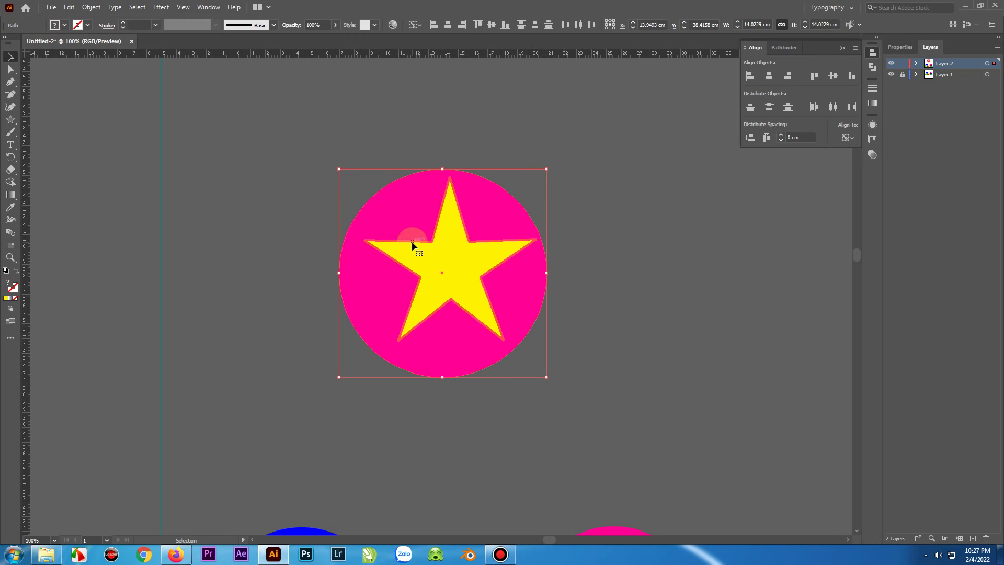
pyautogui.click(769, 76)
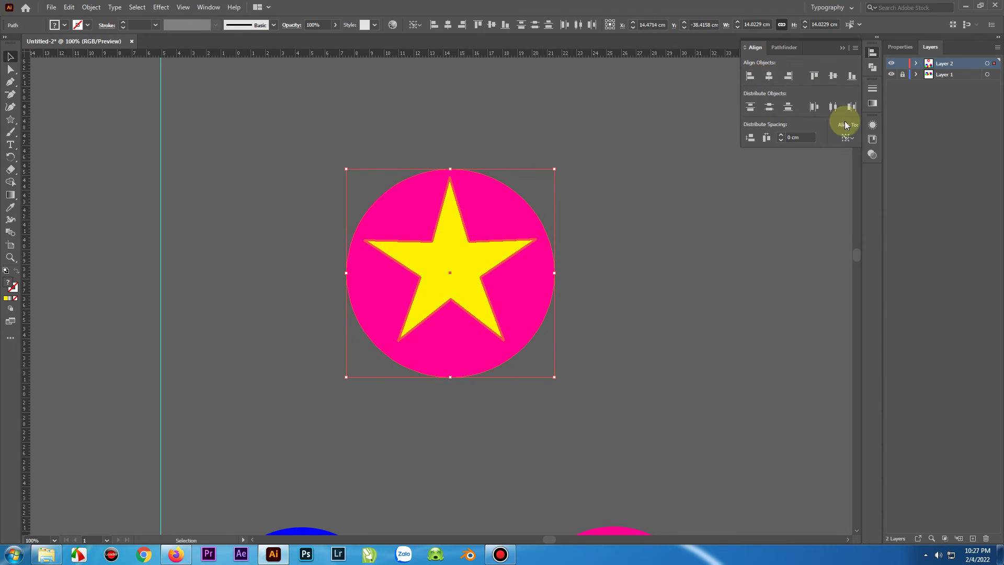
pyautogui.click(840, 76)
pyautogui.click(619, 242)
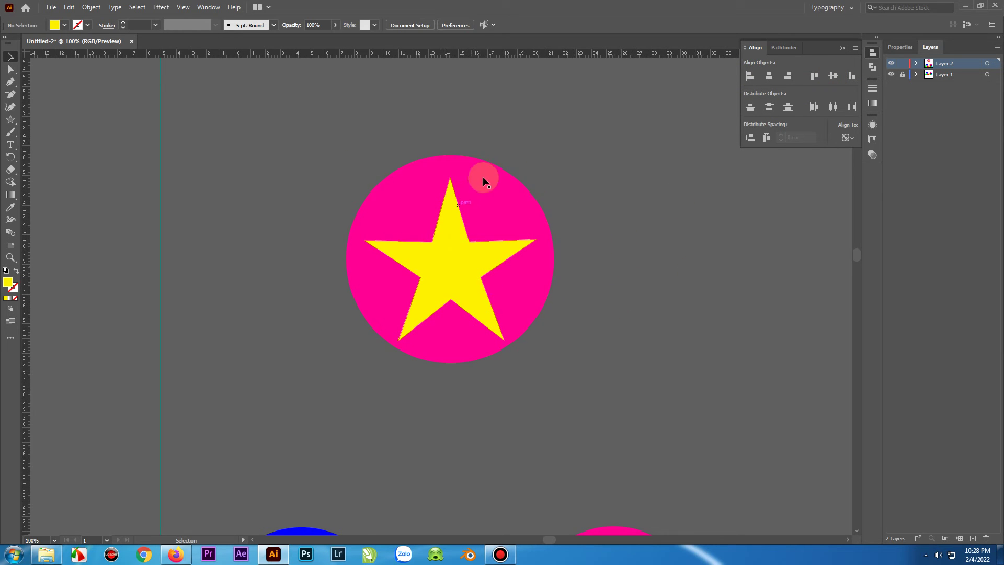
# Step: Subtract the yellow star from the pink circle with the Minus Front shape mode
pyautogui.click(617, 333)
pyautogui.moveTo(618, 333); pyautogui.dragTo(302, 137)
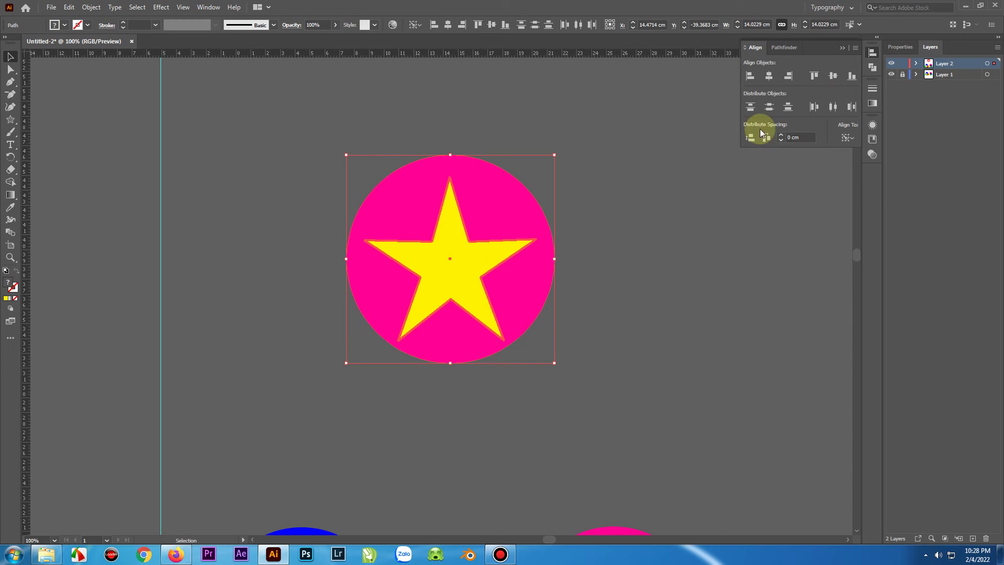
pyautogui.click(783, 48)
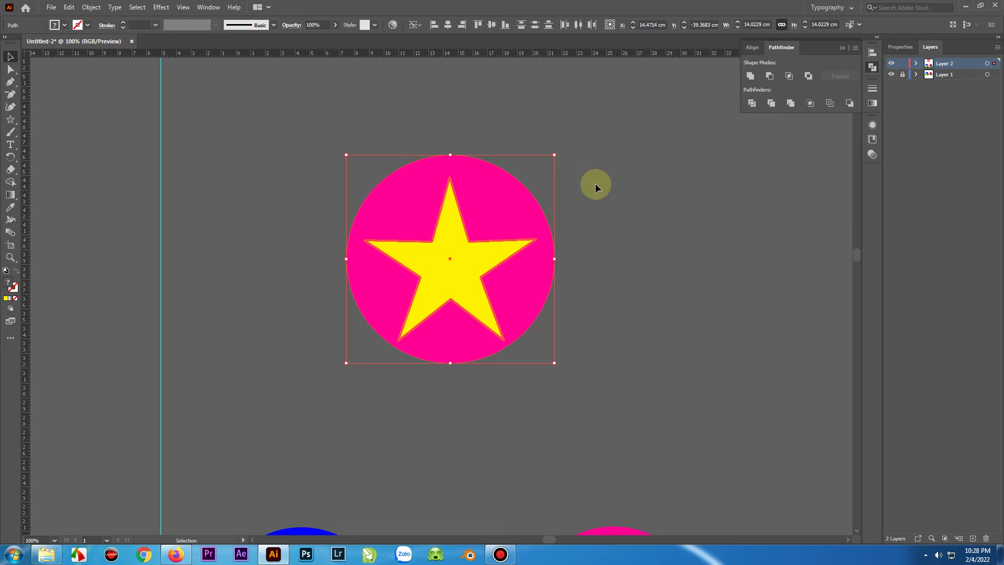
pyautogui.click(769, 77)
pyautogui.click(639, 261)
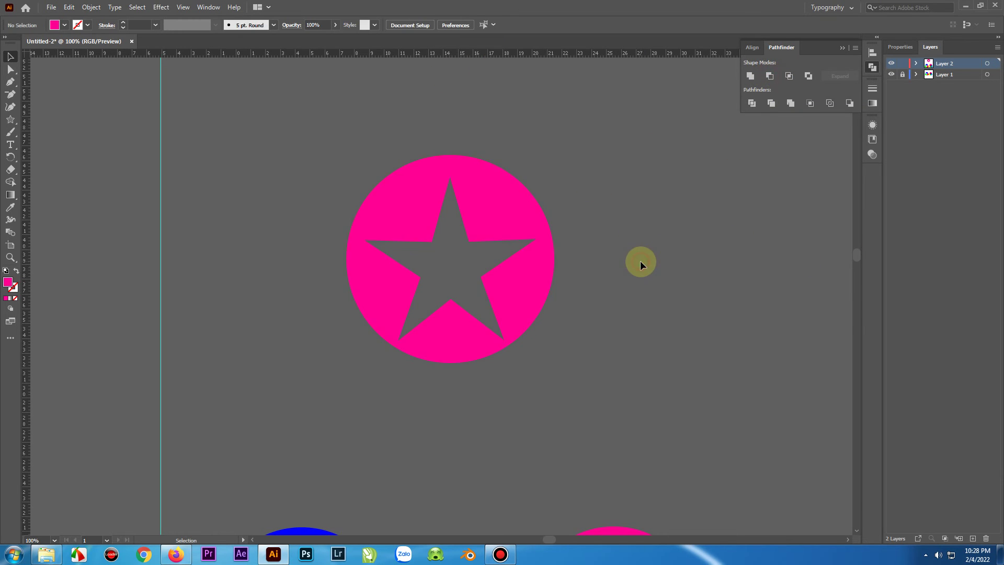
# Step: Move the pink circle with the star cut-out around the empty area, placing it above the blue circle, and deselect it
pyautogui.moveTo(544, 282); pyautogui.dragTo(508, 314)
pyautogui.click(708, 345)
pyautogui.click(632, 369)
pyautogui.click(621, 272)
pyautogui.moveTo(478, 253); pyautogui.dragTo(597, 235)
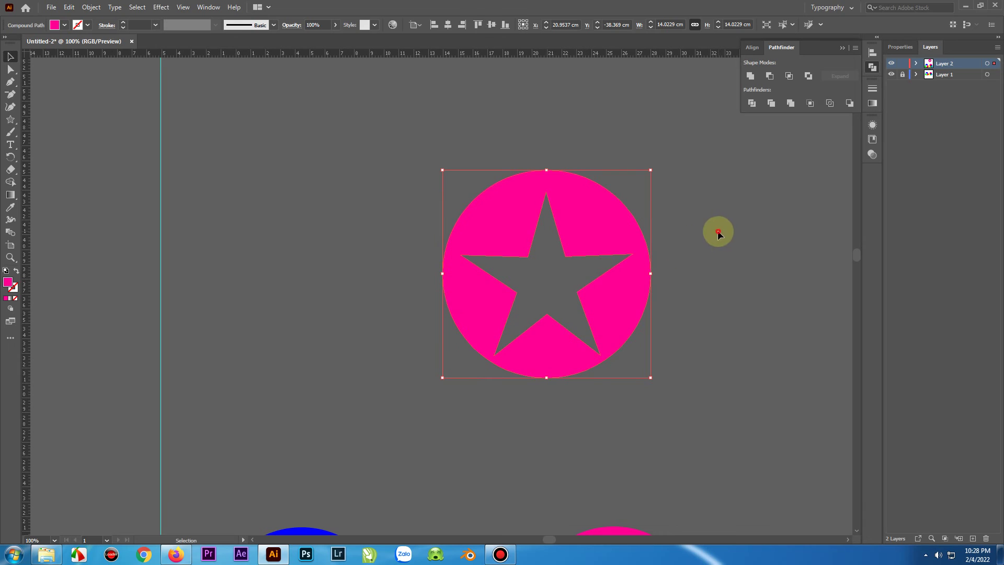
pyautogui.moveTo(616, 287); pyautogui.dragTo(397, 285)
pyautogui.click(596, 237)
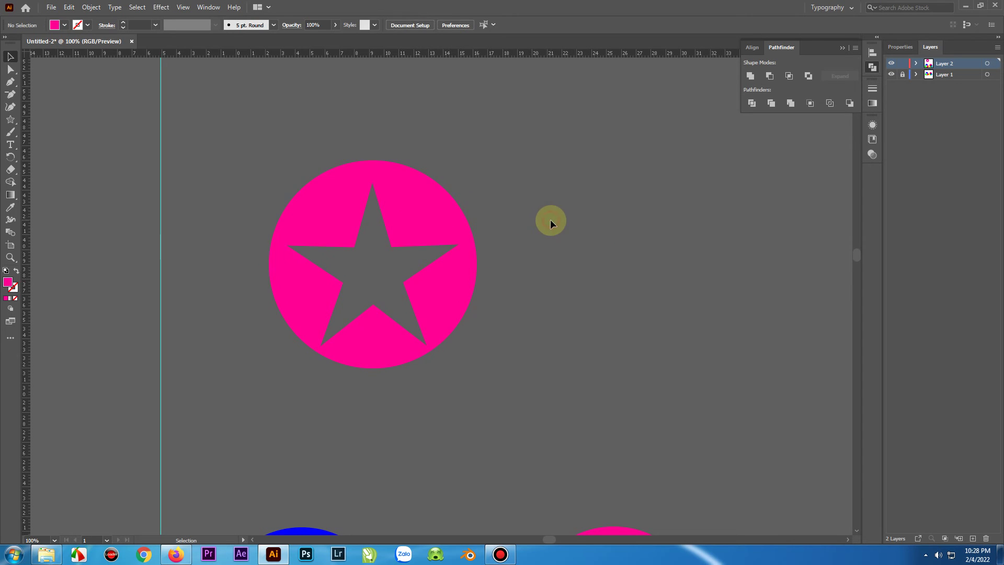
pyautogui.click(456, 271)
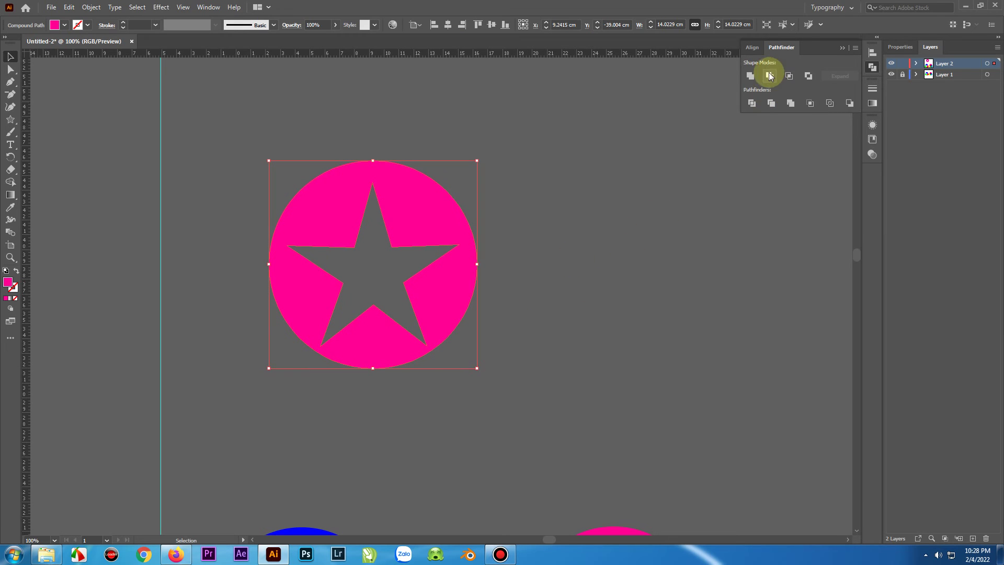
pyautogui.click(561, 239)
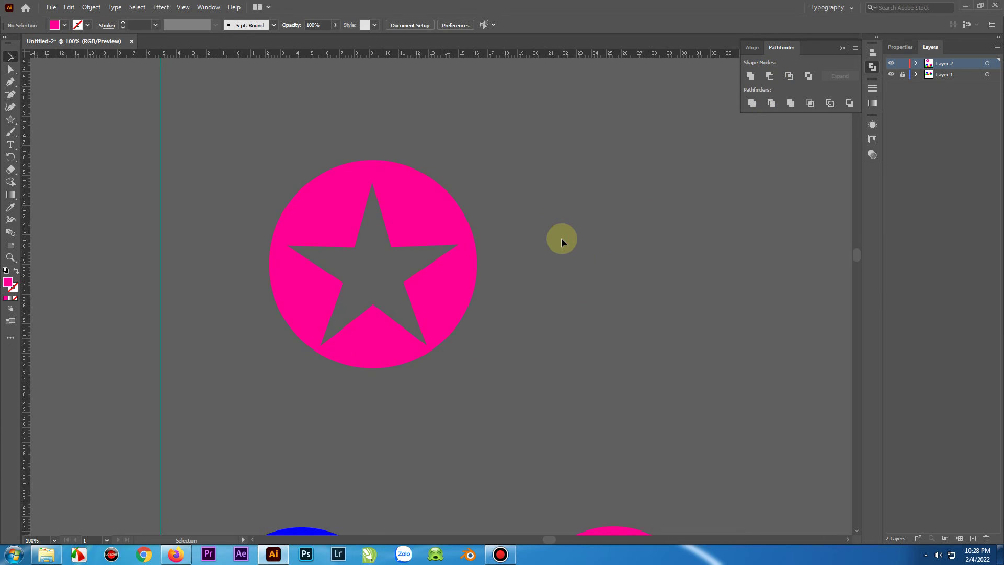
# Step: Undo the moves of the cut-out circle and the star subtraction, back to the separate yellow star and pink circle
pyautogui.hotkey('ctrl', 'z')
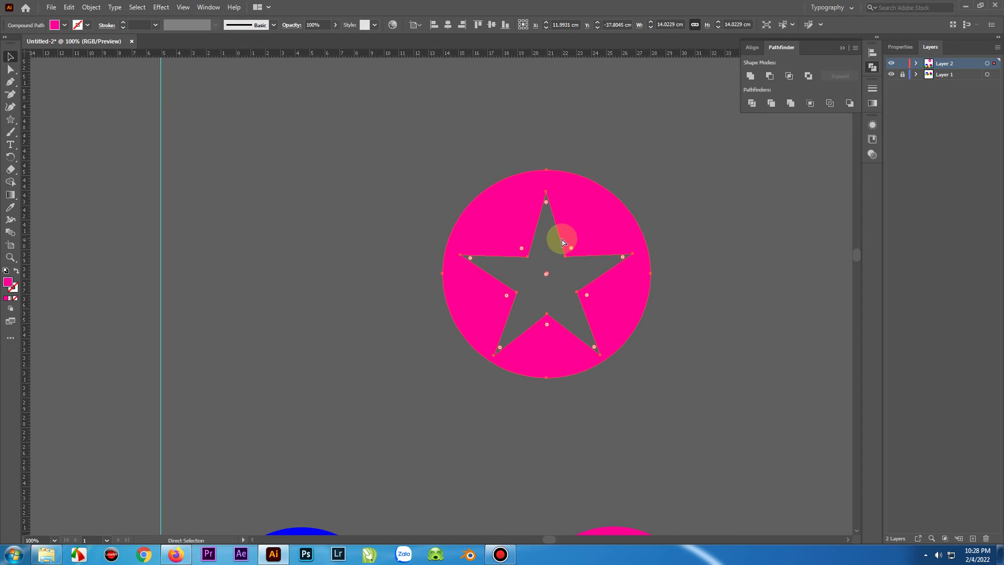
pyautogui.hotkey('ctrl', 'z')
pyautogui.hotkey('ctrl', 'z')
pyautogui.hotkey('ctrl', 'z')
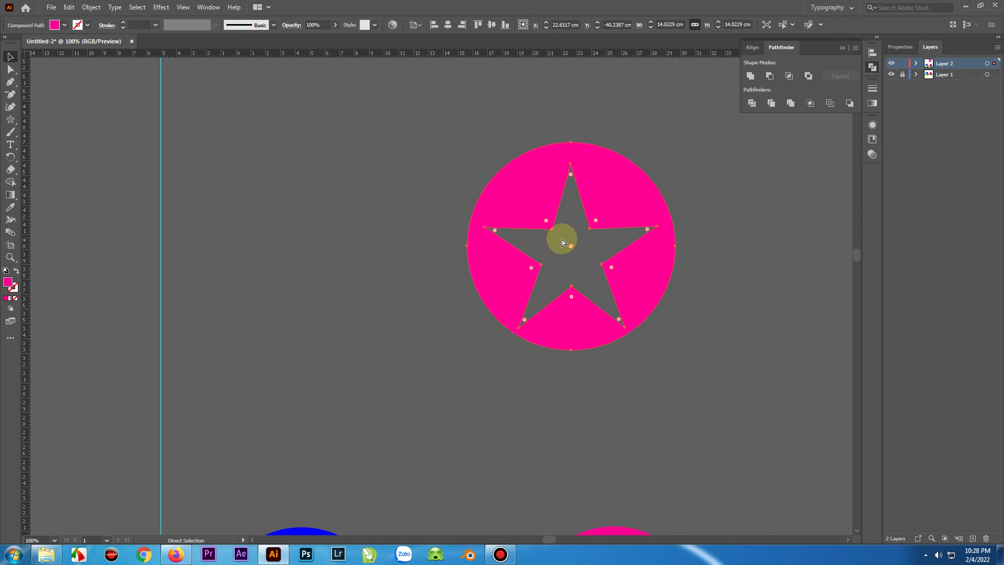
pyautogui.hotkey('ctrl', 'z')
pyautogui.hotkey('ctrl', 'z')
pyautogui.hotkey('ctrl', 'z')
pyautogui.hotkey('ctrl', 'z')
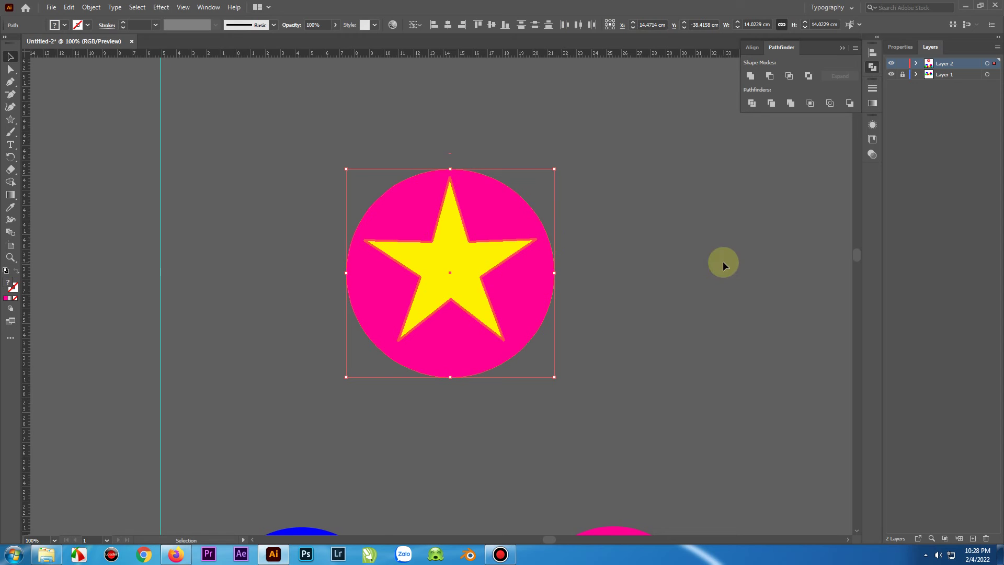
# Step: Move the yellow star sideways until it overlaps the right edge of the pink circle
pyautogui.click(455, 295)
pyautogui.click(456, 278)
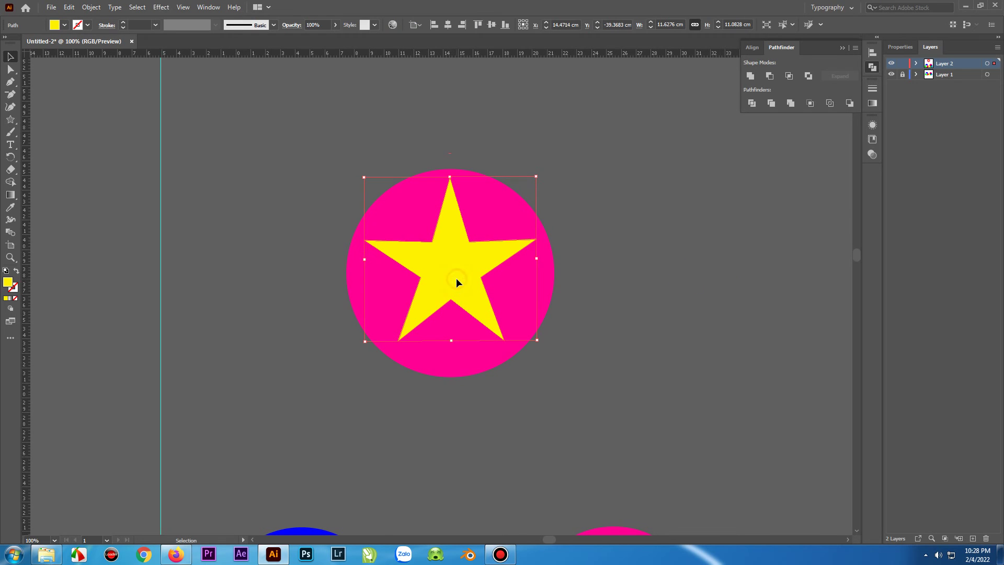
pyautogui.moveTo(456, 278); pyautogui.dragTo(579, 274)
pyautogui.moveTo(598, 386); pyautogui.dragTo(466, 205)
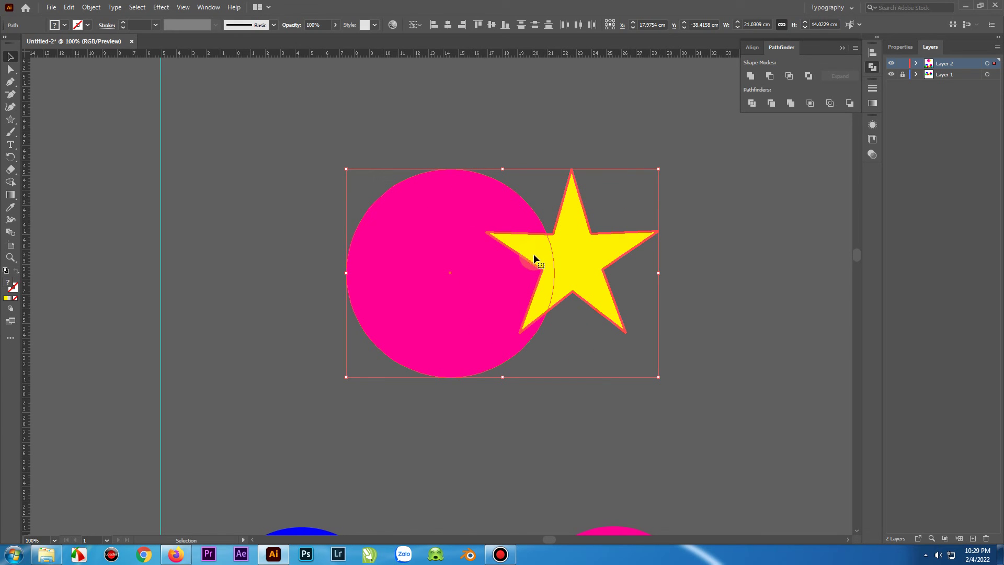
pyautogui.click(634, 125)
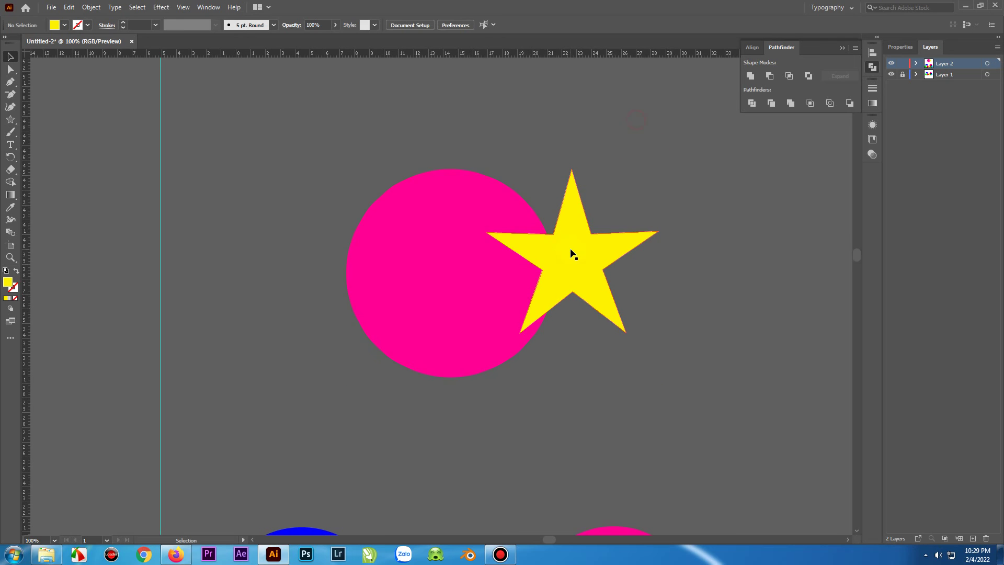
pyautogui.click(510, 219)
pyautogui.click(503, 240)
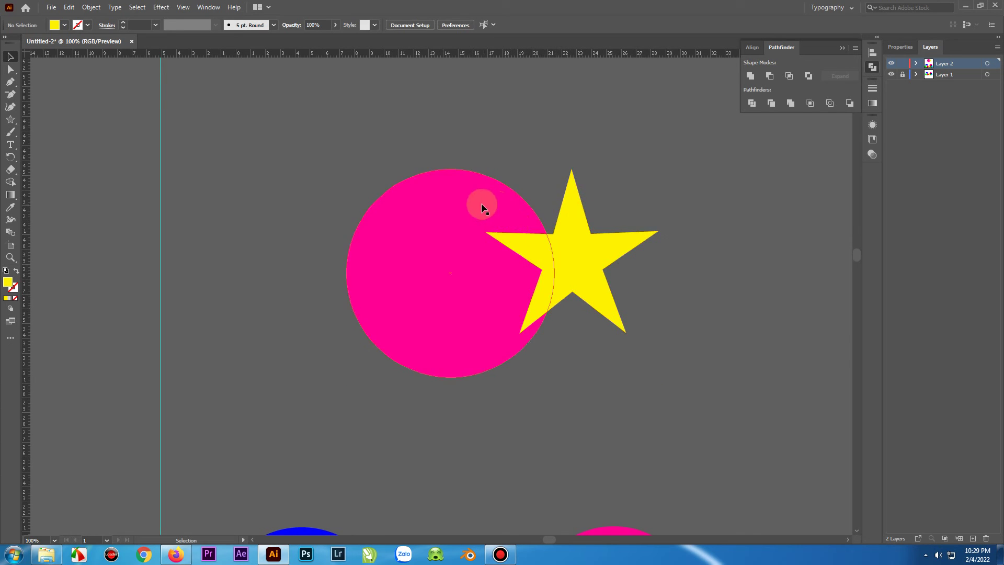
pyautogui.click(532, 232)
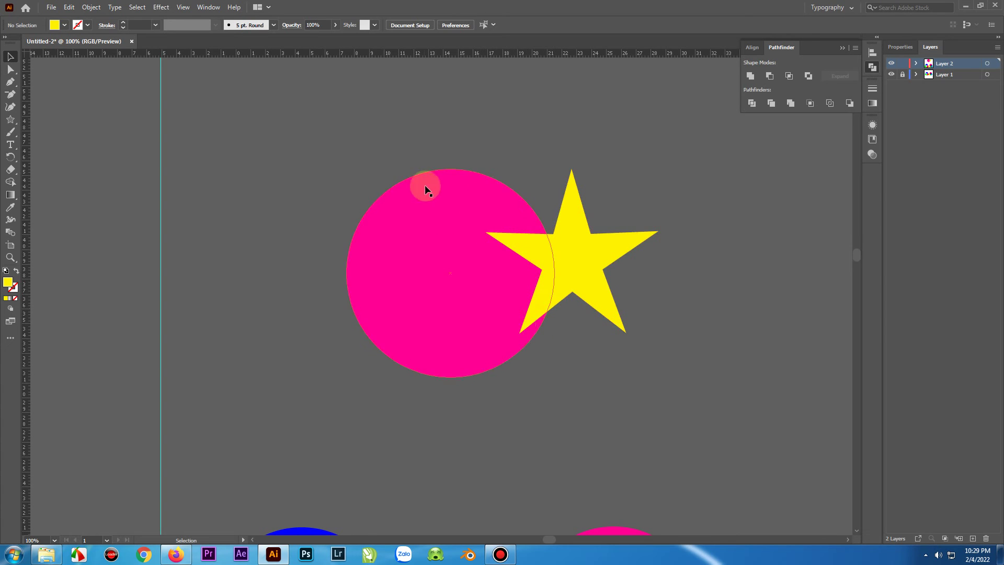
pyautogui.click(497, 101)
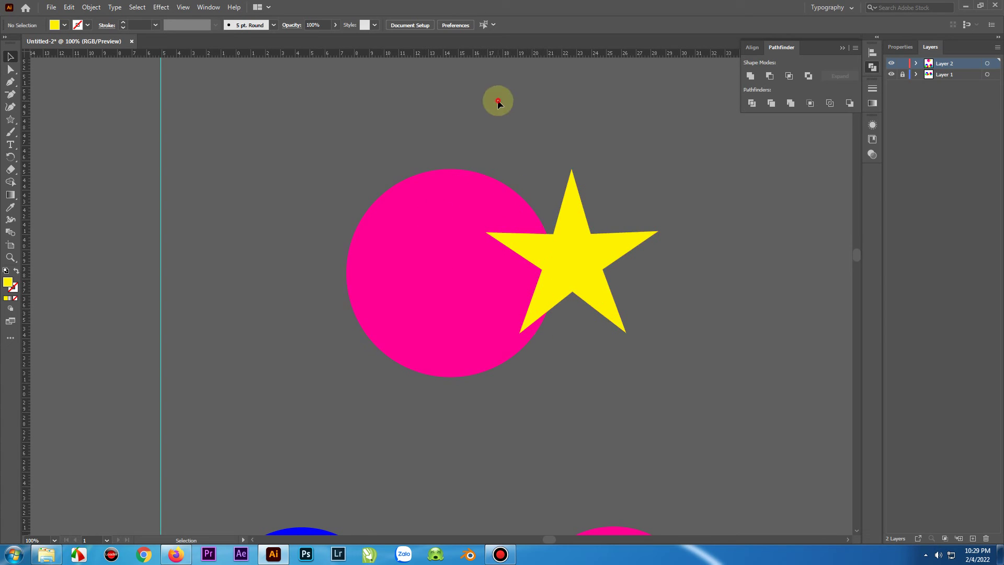
# Step: Subtract the star from the circle's right edge with the Minus Front shape mode and undo the subtraction
pyautogui.moveTo(651, 333); pyautogui.dragTo(651, 333)
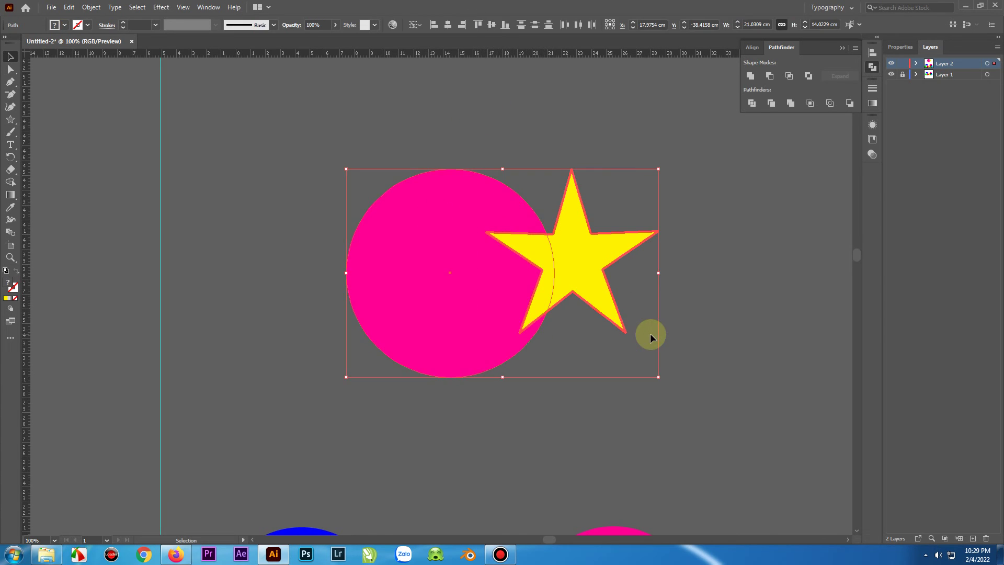
pyautogui.click(772, 76)
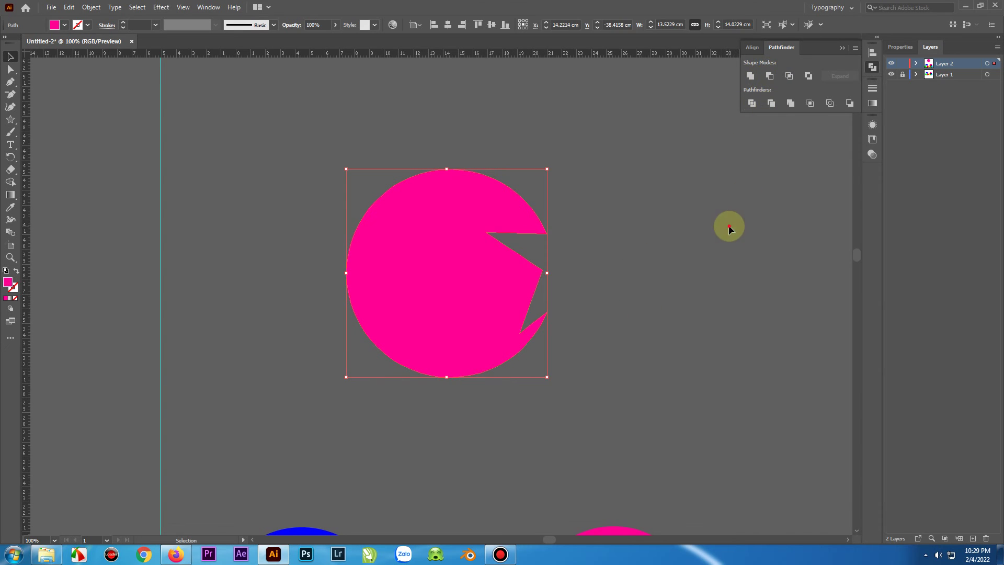
pyautogui.click(599, 285)
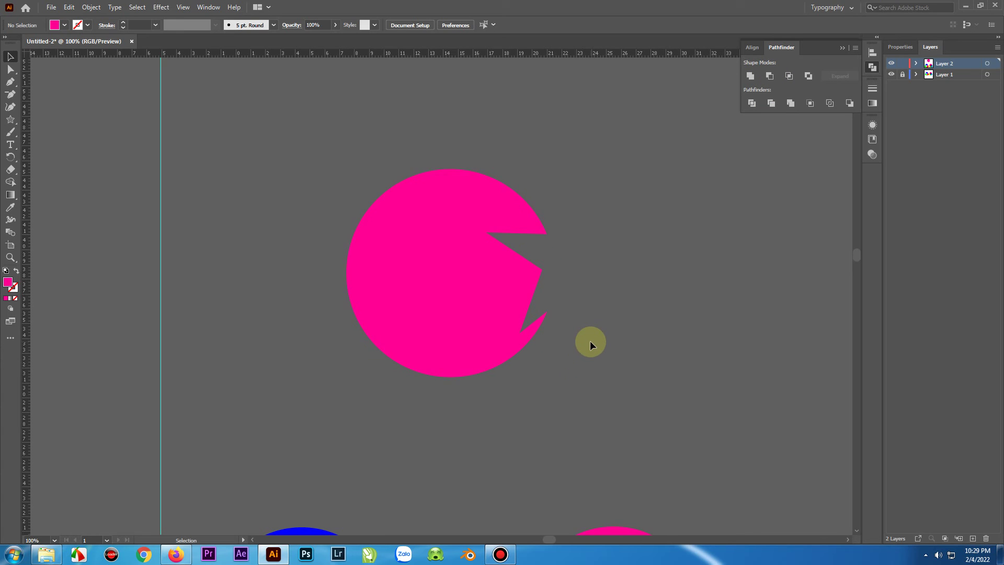
pyautogui.hotkey('ctrl', 'z')
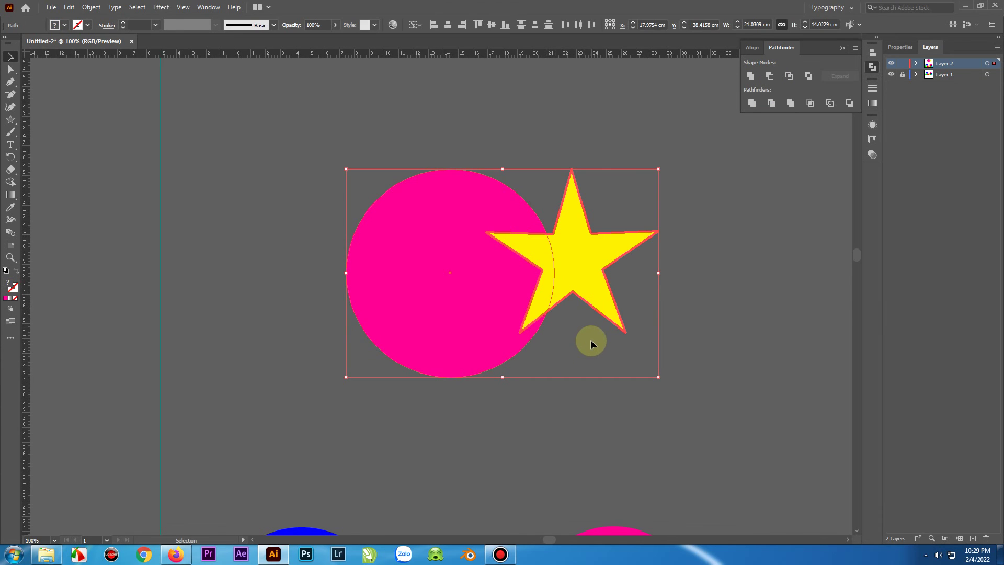
# Step: Move the star up over the circle's upper-right edge and select both shapes
pyautogui.click(713, 222)
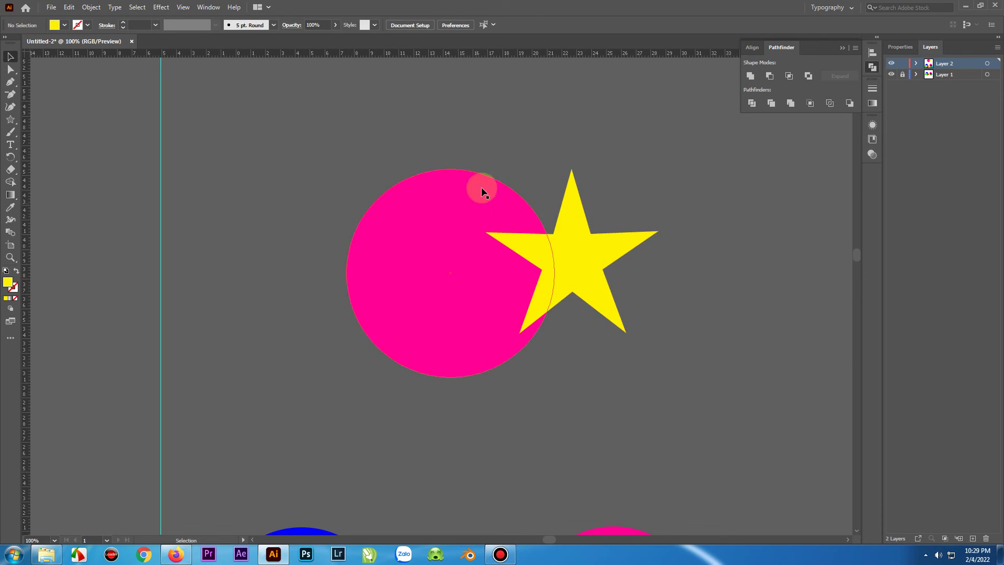
pyautogui.click(584, 247)
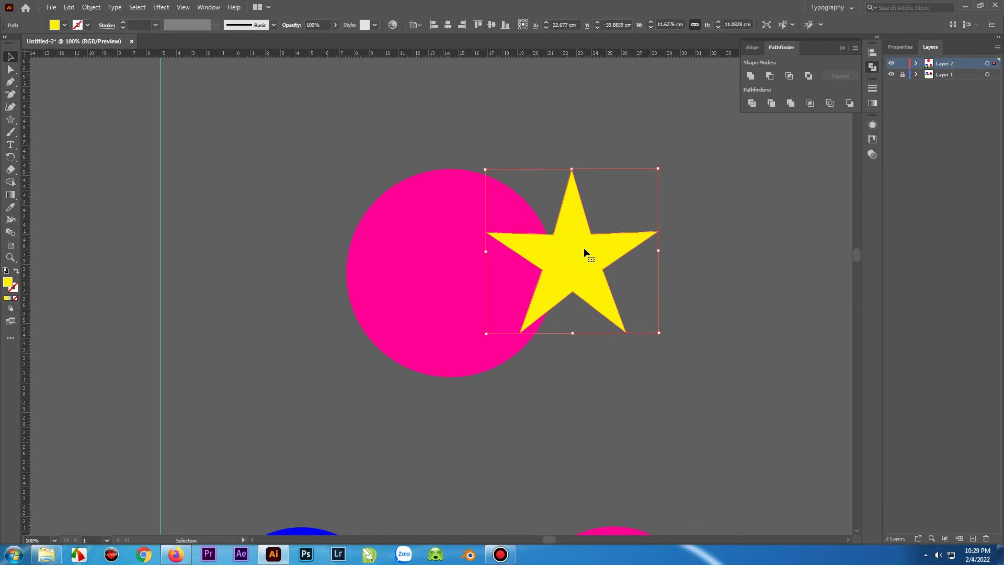
pyautogui.moveTo(584, 247); pyautogui.dragTo(562, 229)
pyautogui.click(679, 245)
pyautogui.moveTo(695, 287); pyautogui.dragTo(424, 179)
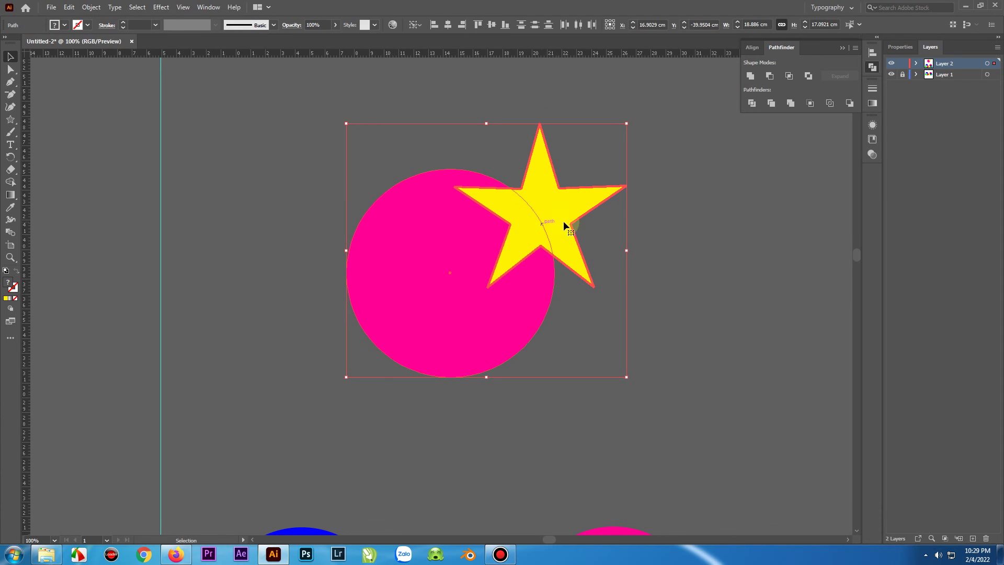
# Step: Cut the star out of the circle's upper-right edge with Minus Front and undo the cut
pyautogui.click(769, 76)
pyautogui.click(666, 268)
pyautogui.click(459, 209)
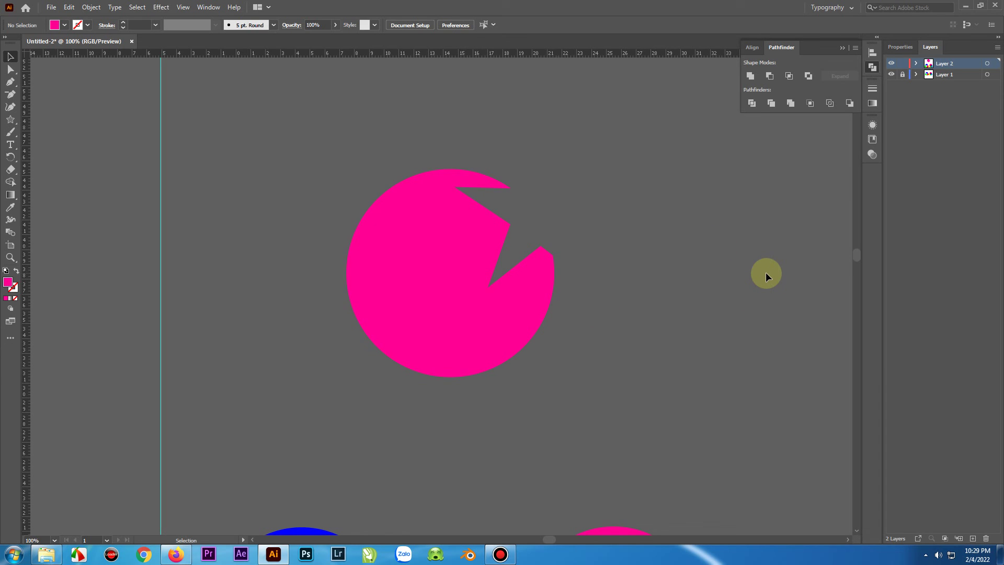
pyautogui.hotkey('ctrl', 'z')
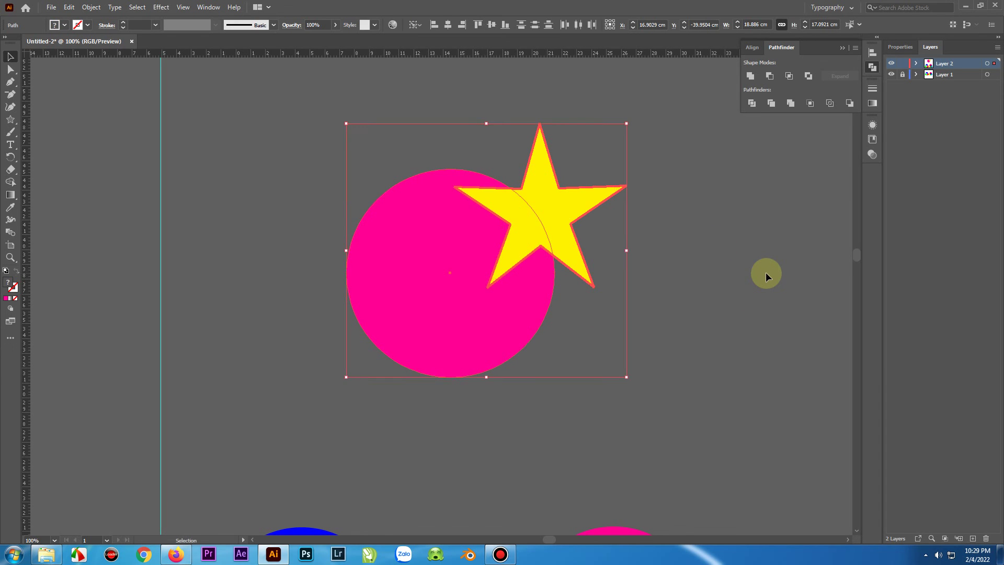
# Step: Shift the yellow star further into the pink circle, leaving its upper and right points outside
pyautogui.click(757, 275)
pyautogui.click(565, 207)
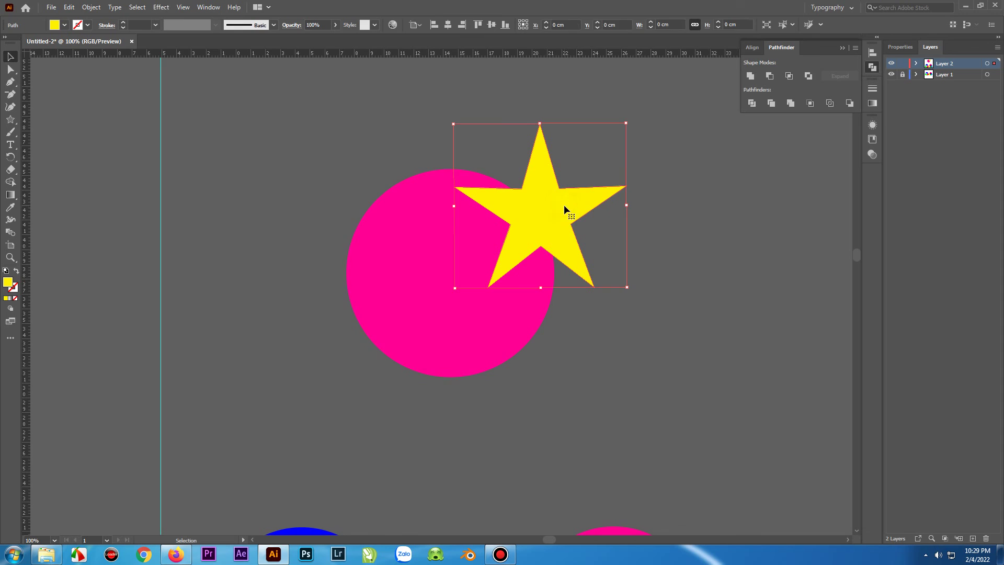
pyautogui.moveTo(564, 205); pyautogui.dragTo(529, 200)
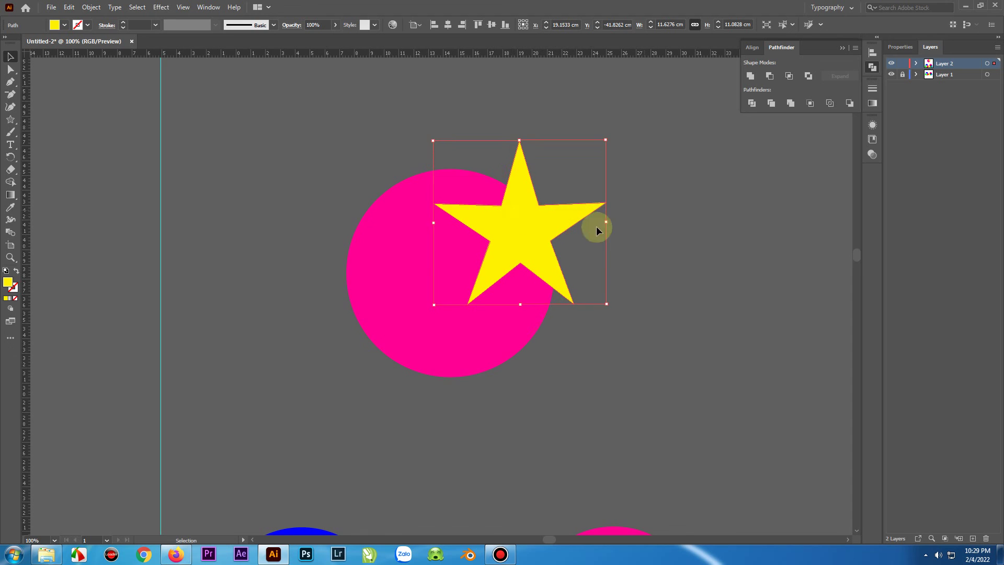
# Step: Merge the star and circle into one shape with the Unite shape mode, inspect it and undo the merge
pyautogui.moveTo(692, 268); pyautogui.dragTo(403, 168)
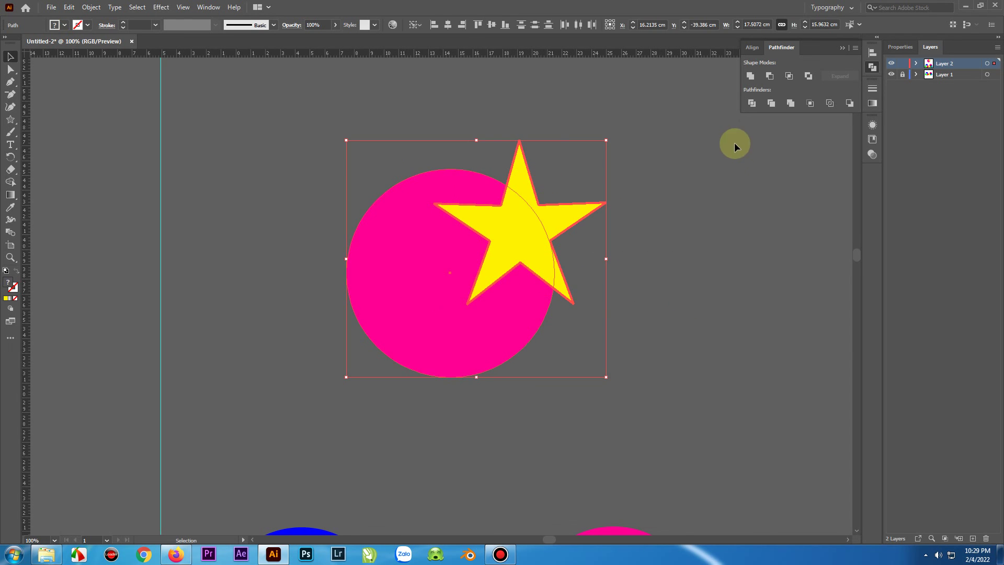
pyautogui.click(750, 77)
pyautogui.click(657, 194)
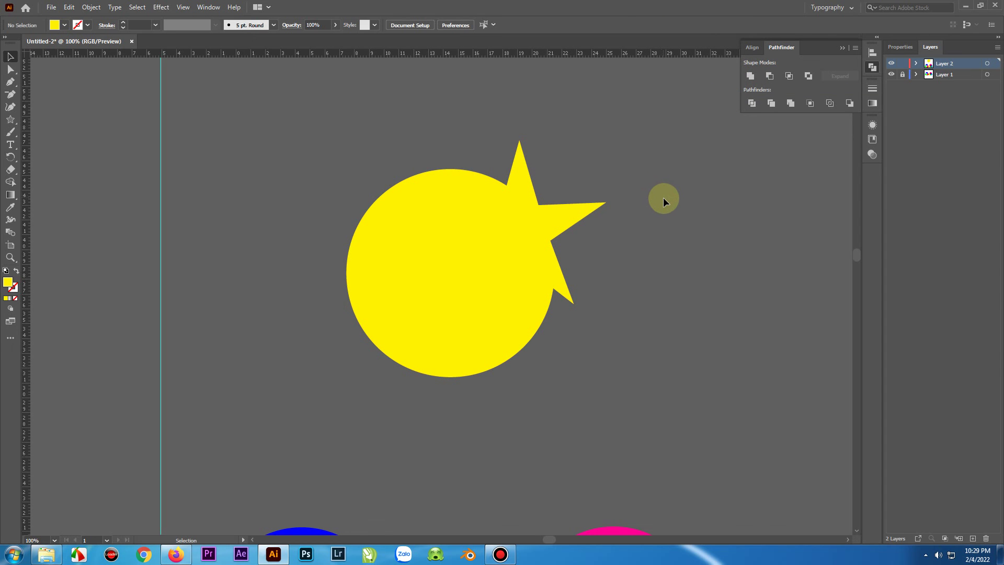
pyautogui.click(498, 157)
pyautogui.click(533, 255)
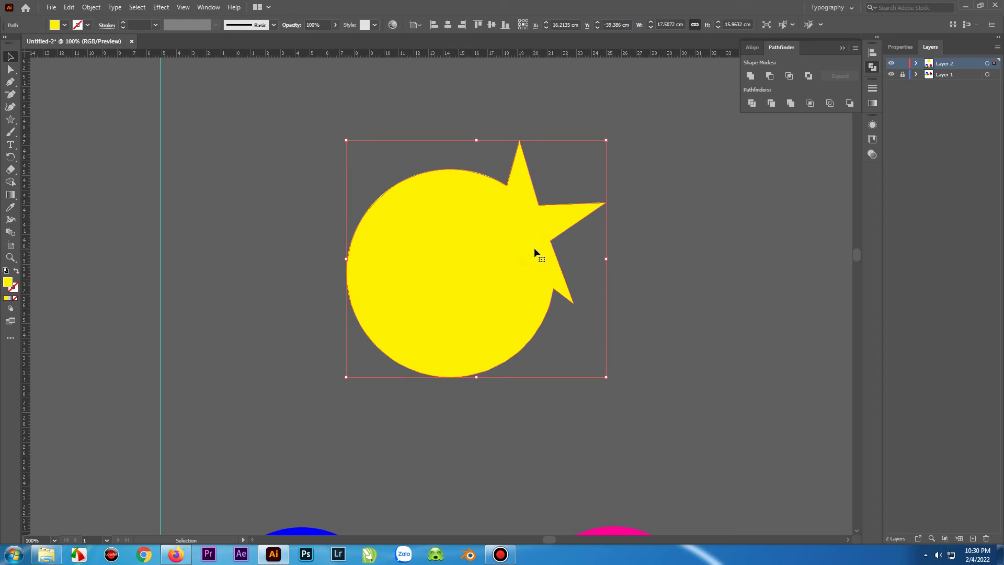
pyautogui.hotkey('ctrl', 'z')
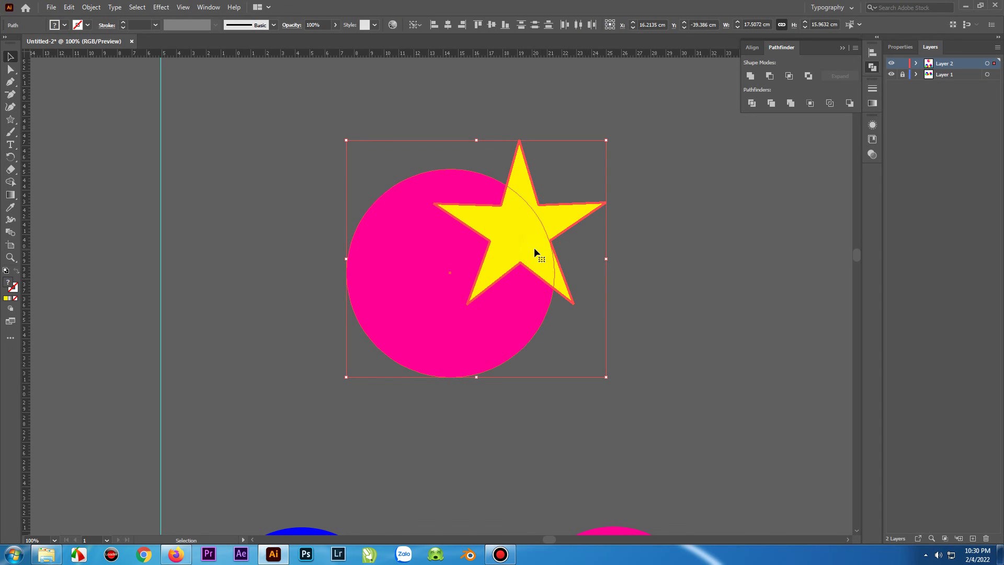
# Step: Unite the overlapping star and circle once more, select the merged shape and undo the operation
pyautogui.click(648, 199)
pyautogui.click(560, 216)
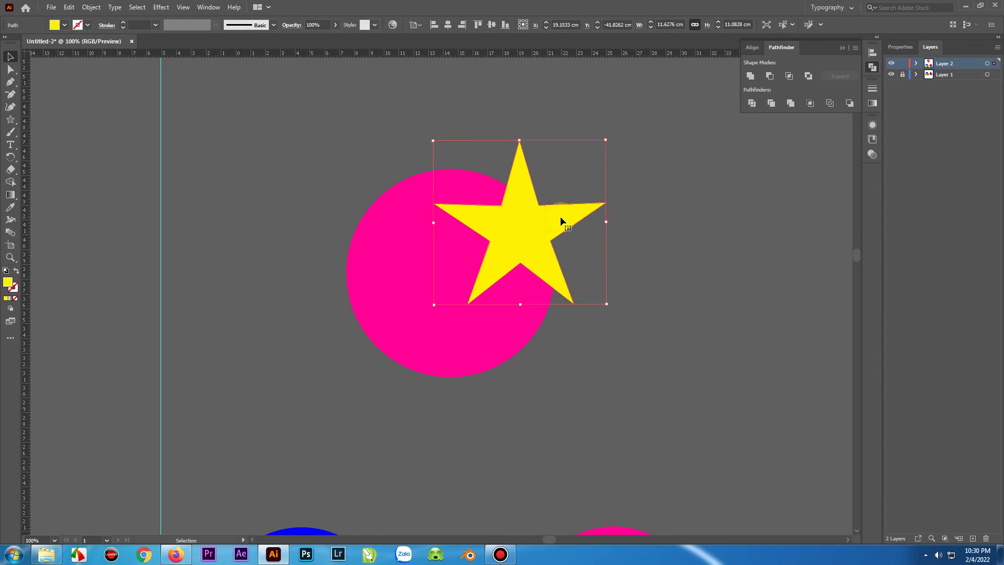
pyautogui.moveTo(624, 344); pyautogui.dragTo(467, 221)
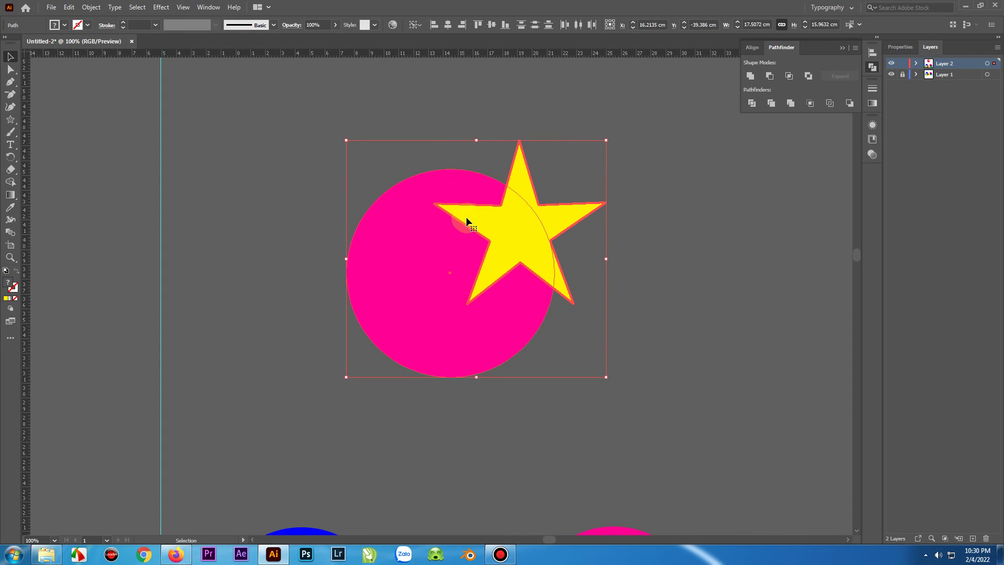
pyautogui.click(751, 76)
pyautogui.click(676, 154)
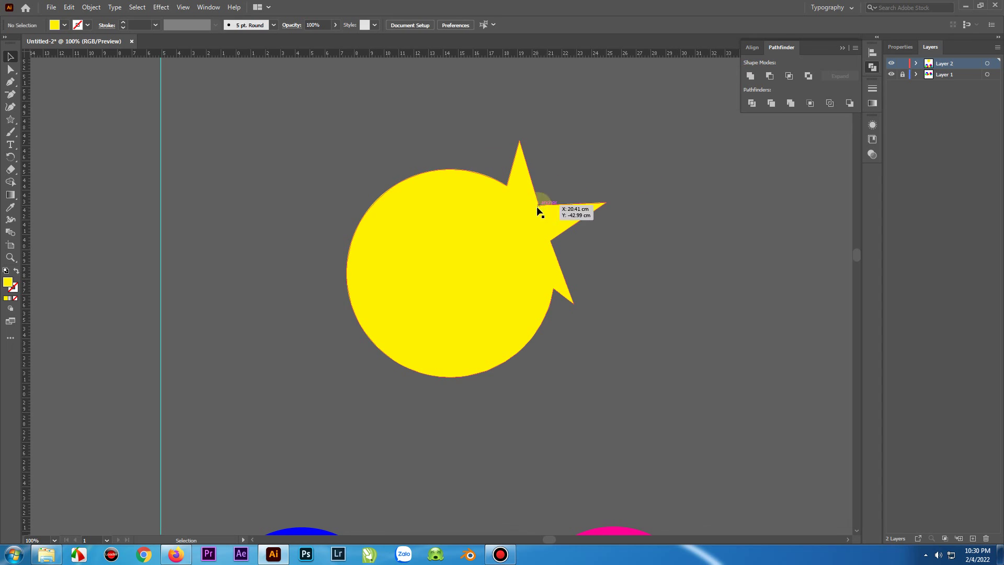
pyautogui.click(545, 214)
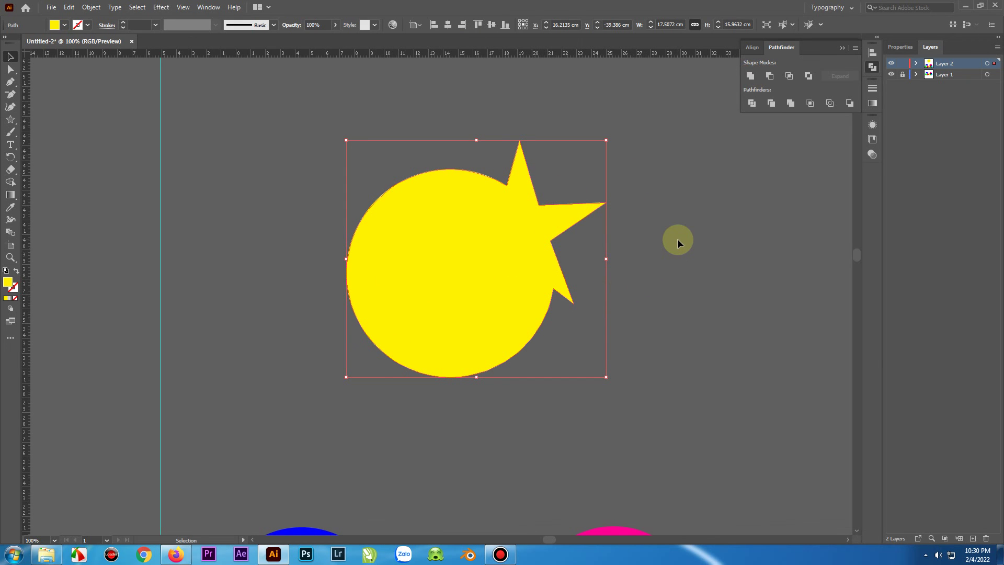
pyautogui.hotkey('ctrl', 'z')
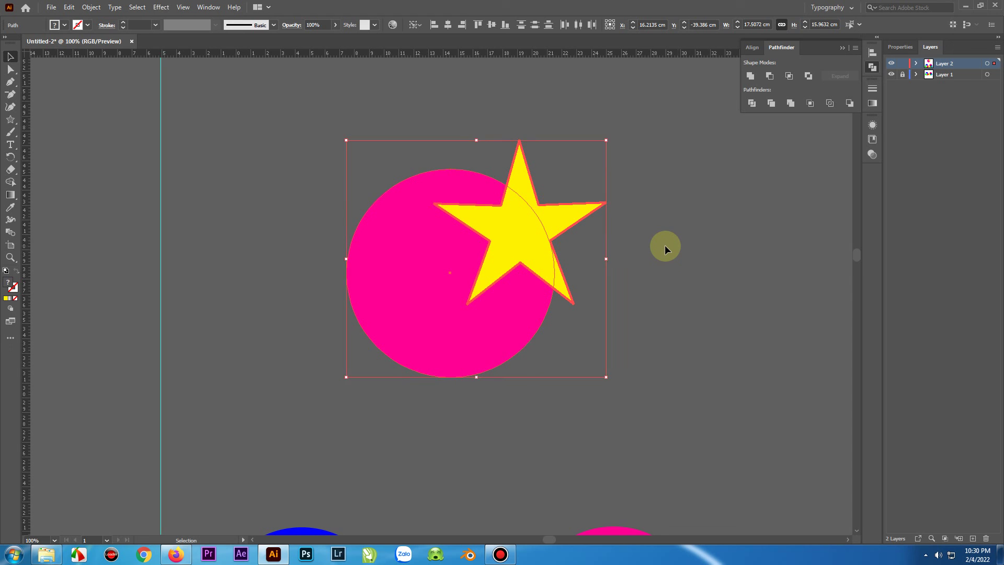
# Step: Move the yellow star clear of the pink circle, placing it directly above the circle and leaving it selected
pyautogui.click(639, 256)
pyautogui.scroll(5, 623, 265)
pyautogui.moveTo(588, 337); pyautogui.dragTo(518, 192)
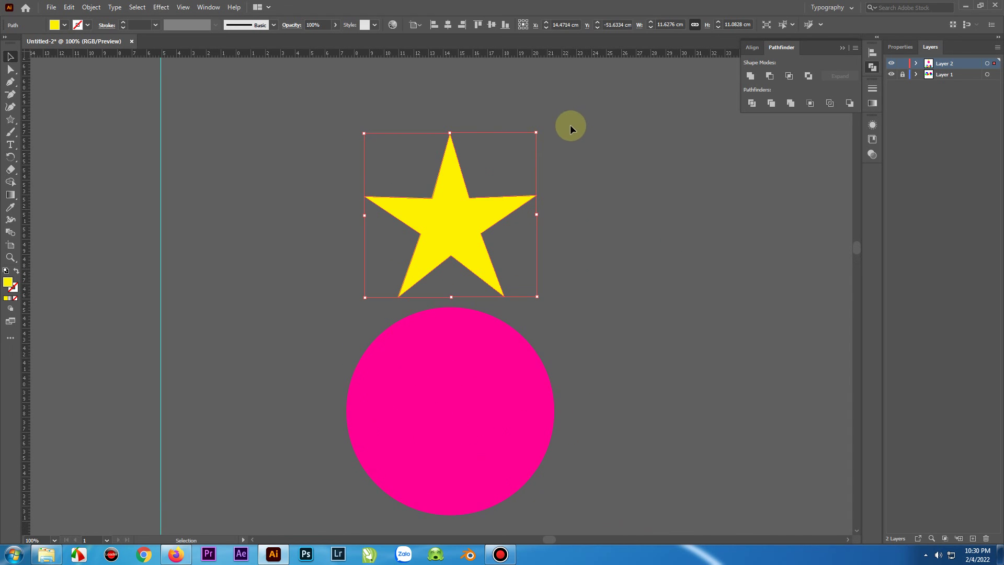
pyautogui.click(527, 215)
pyautogui.click(467, 205)
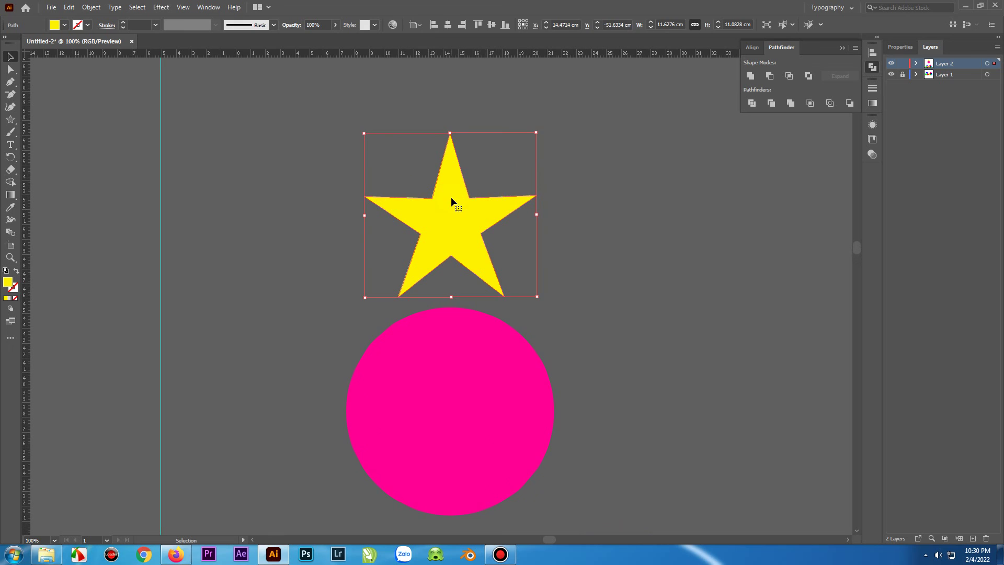
# Step: Show the yellow star's anchor points and corner widgets with the Direct Selection tool and examine its top point at 200% zoom
pyautogui.click(14, 72)
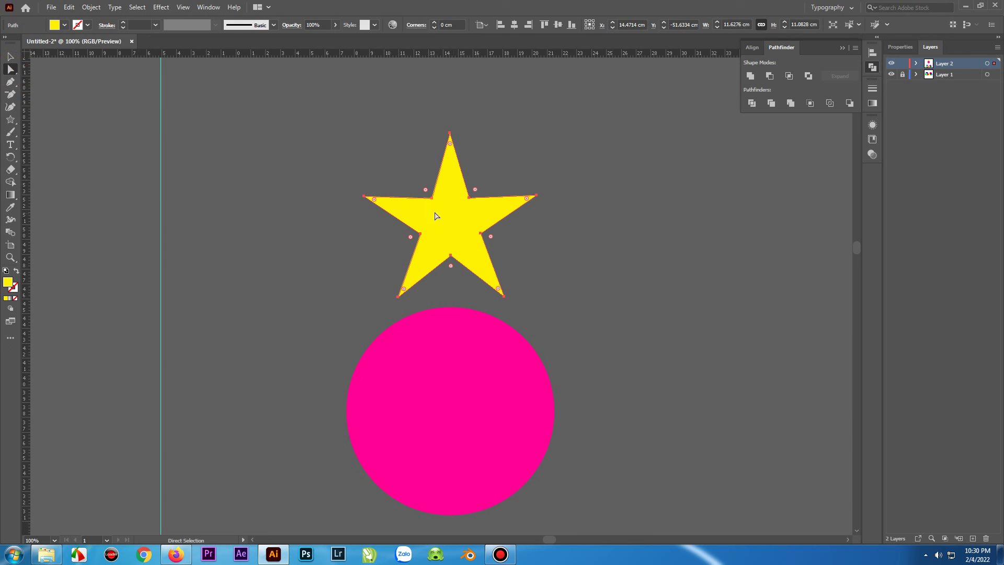
pyautogui.click(448, 139)
pyautogui.click(678, 216)
pyautogui.hotkey('ctrl', '+')
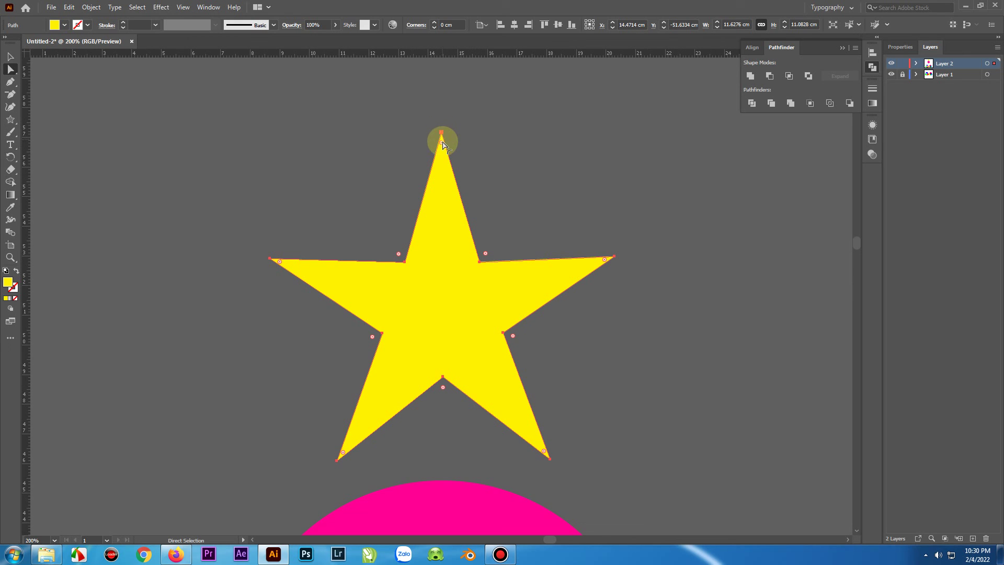
# Step: Compare how the yellow star displays under the Selection tool and under the Direct Selection tool, examining its top corner widget
pyautogui.click(10, 56)
pyautogui.click(168, 95)
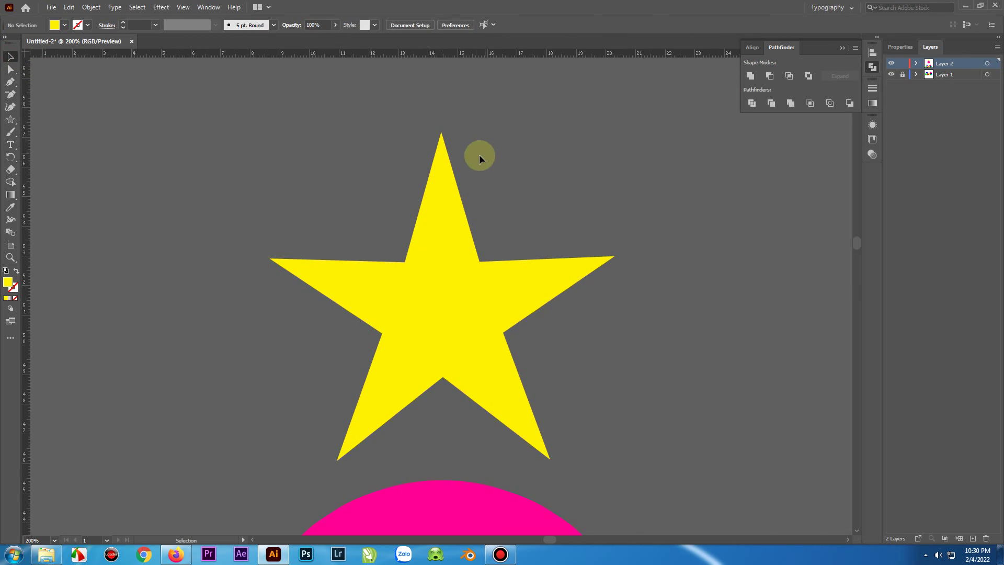
pyautogui.click(441, 164)
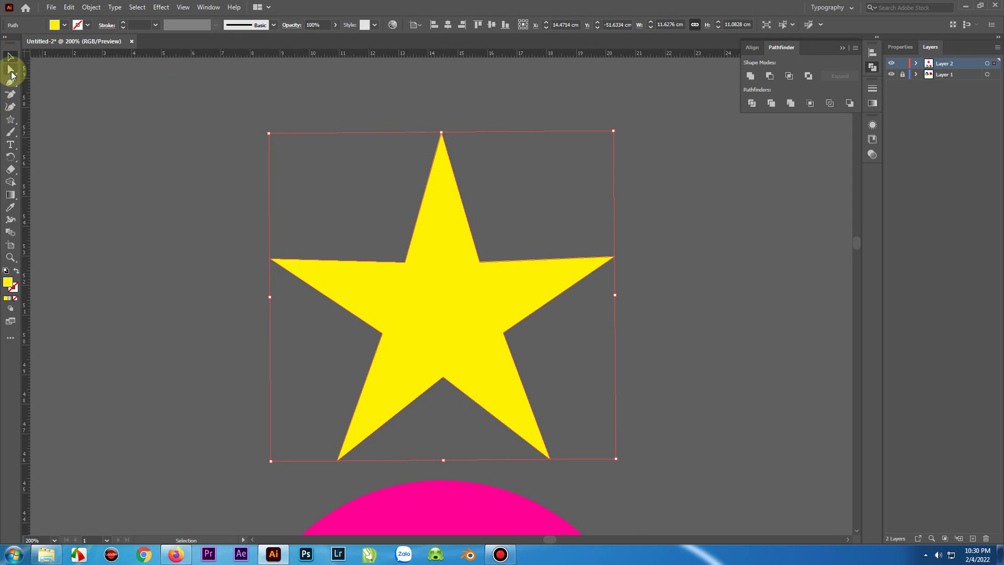
pyautogui.click(10, 68)
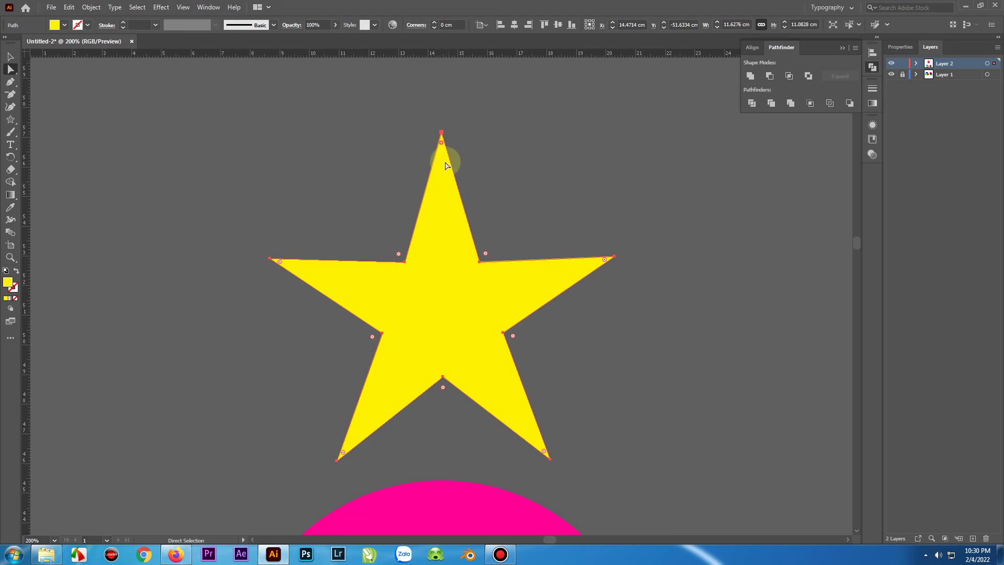
pyautogui.moveTo(442, 147); pyautogui.dragTo(441, 155)
pyautogui.click(10, 56)
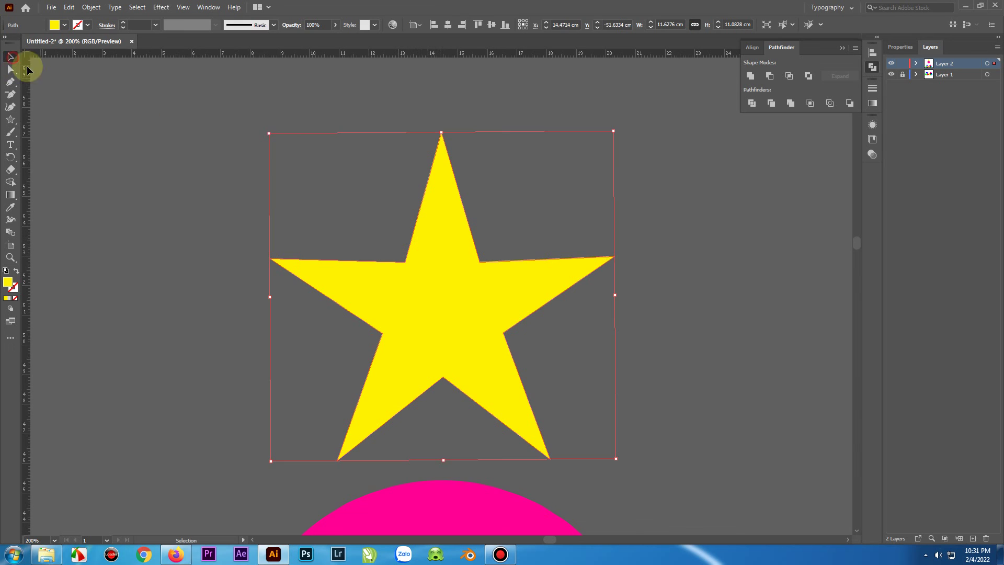
# Step: Reselect the yellow star and round all its corners to about 0.34 cm with the Direct Selection tool
pyautogui.click(94, 89)
pyautogui.click(457, 280)
pyautogui.click(10, 68)
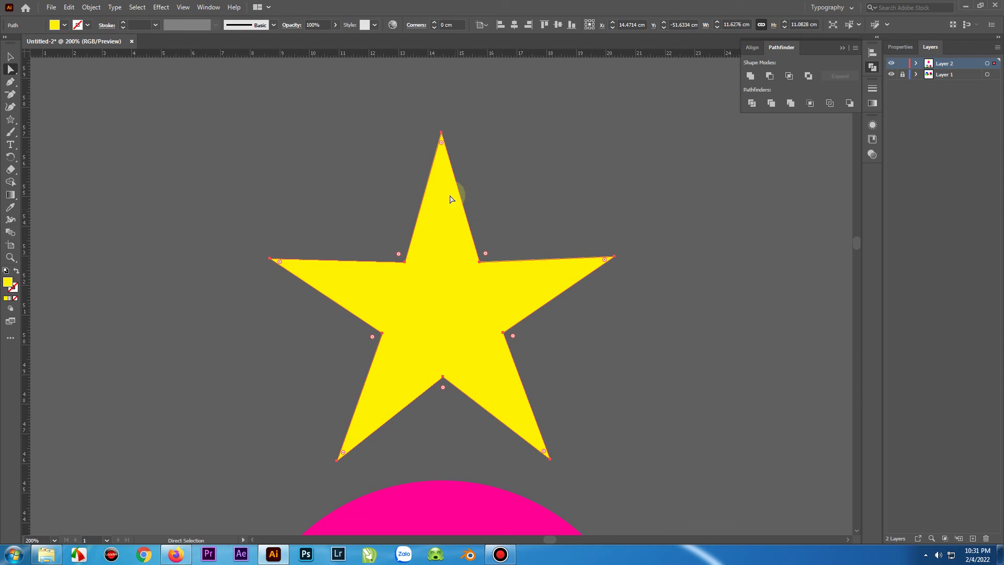
pyautogui.moveTo(442, 145); pyautogui.dragTo(441, 162)
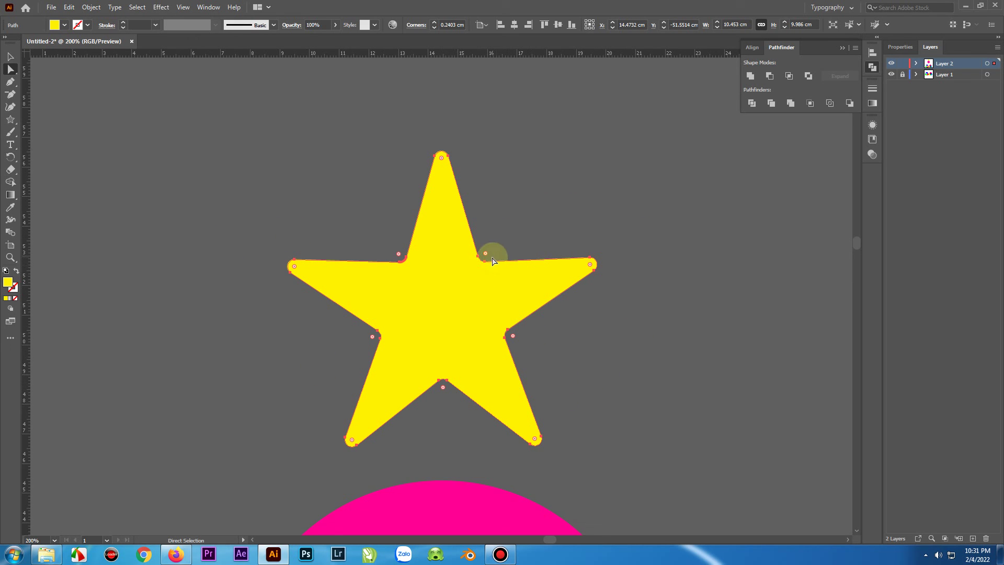
pyautogui.moveTo(485, 255)
pyautogui.mouseDown()
pyautogui.moveTo(511, 228)
pyautogui.moveTo(476, 272)
pyautogui.moveTo(511, 230)
pyautogui.moveTo(477, 270)
pyautogui.moveTo(491, 242)
pyautogui.moveTo(485, 250)
pyautogui.mouseUp()
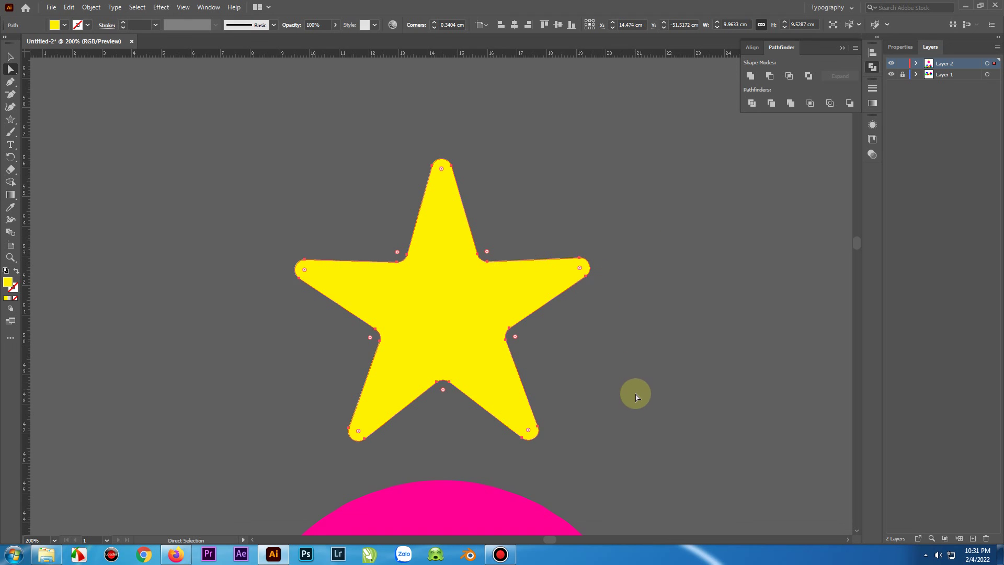
# Step: Select the pink circle and examine its anchor points with the Direct Selection tool
pyautogui.scroll(-3, 635, 395)
pyautogui.click(10, 56)
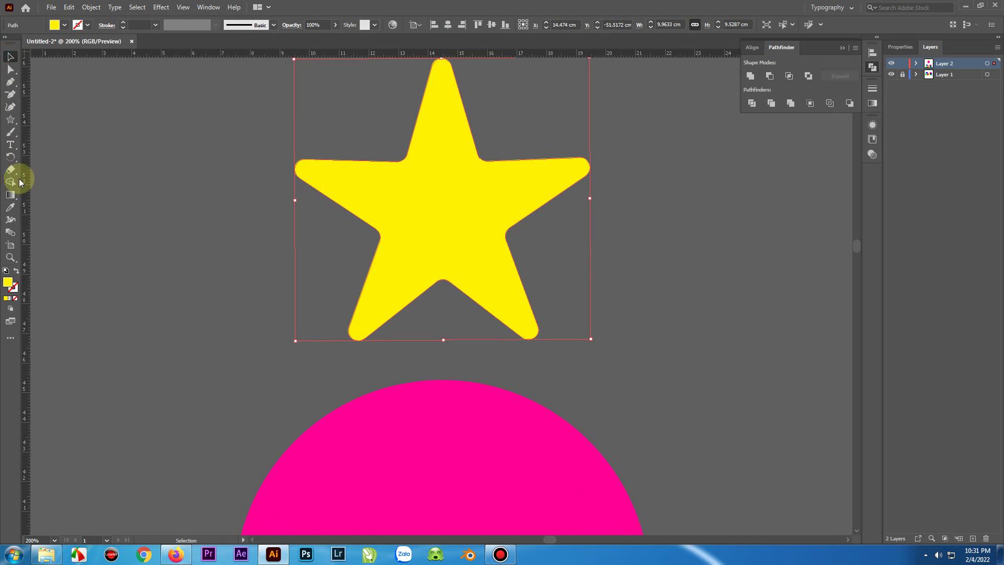
pyautogui.scroll(-2, 296, 344)
pyautogui.click(397, 396)
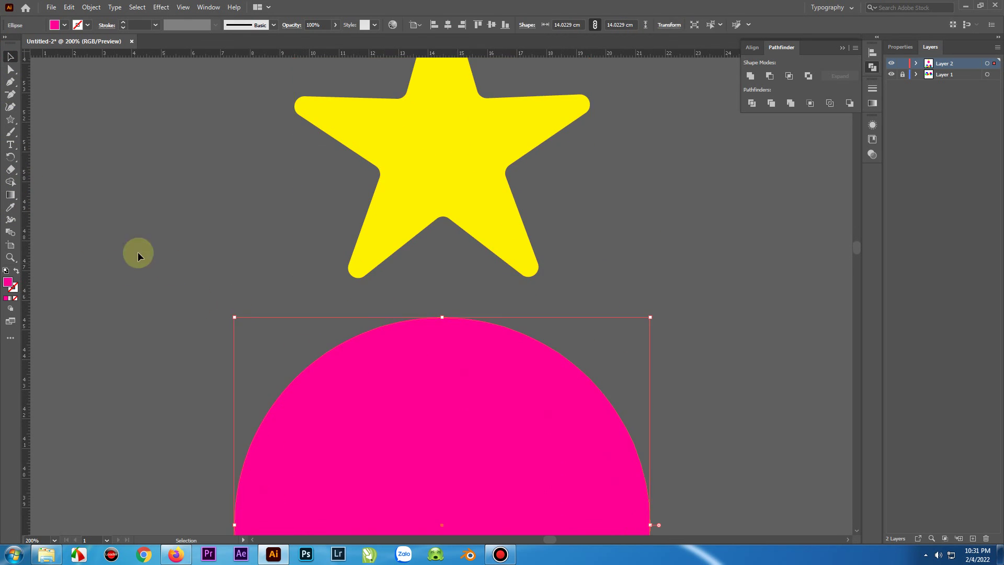
pyautogui.click(10, 69)
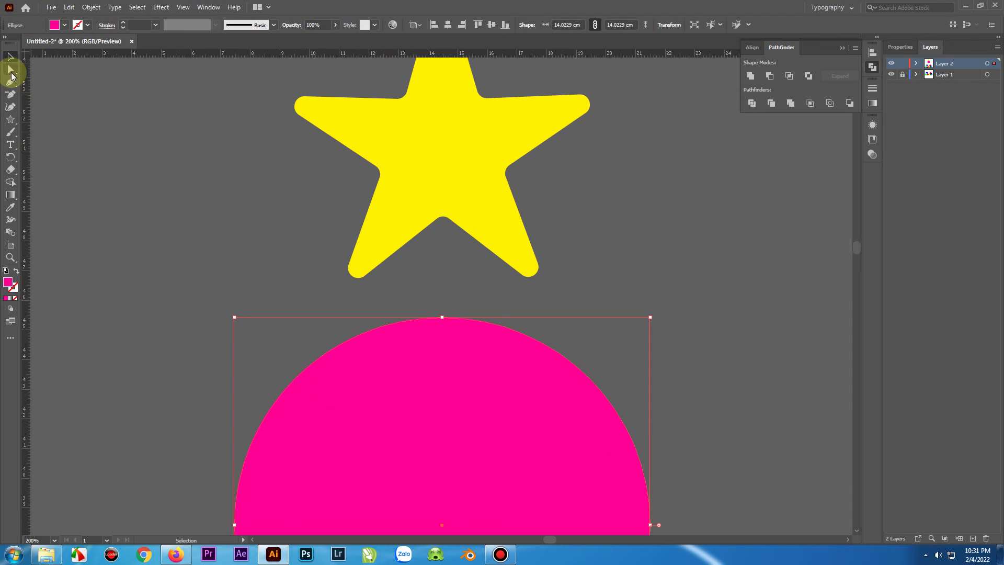
pyautogui.scroll(-4, 450, 358)
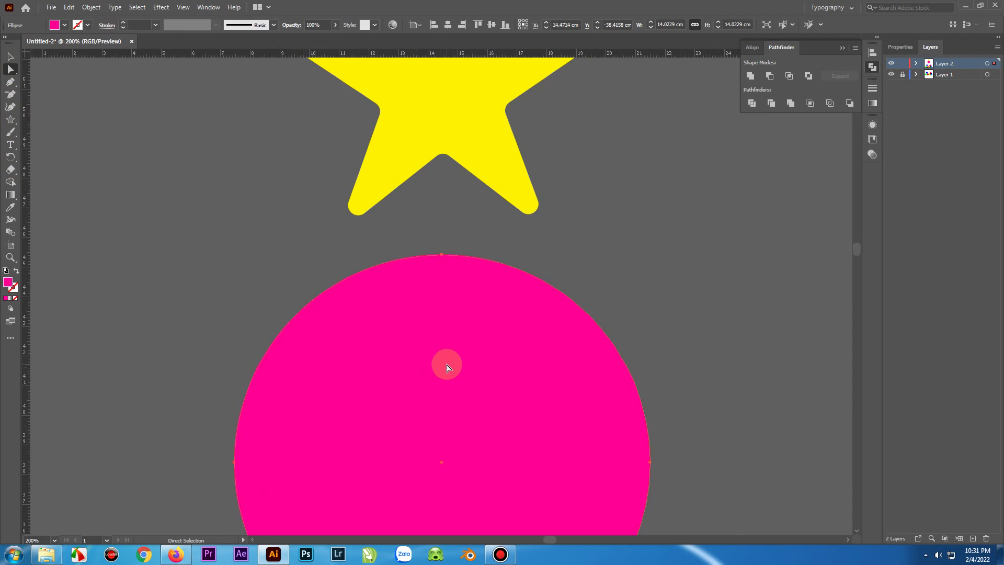
pyautogui.scroll(-2, 453, 361)
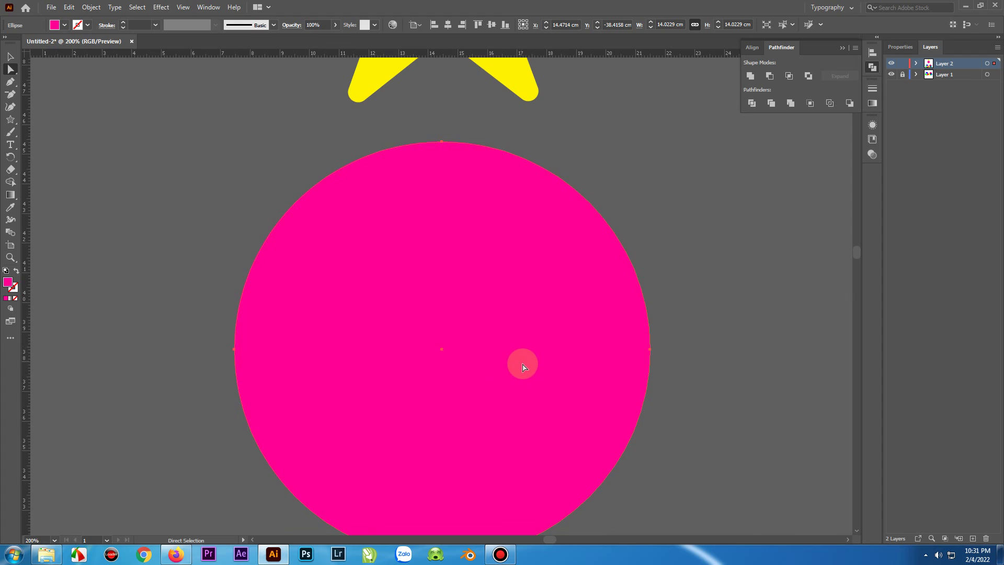
pyautogui.scroll(5, 522, 363)
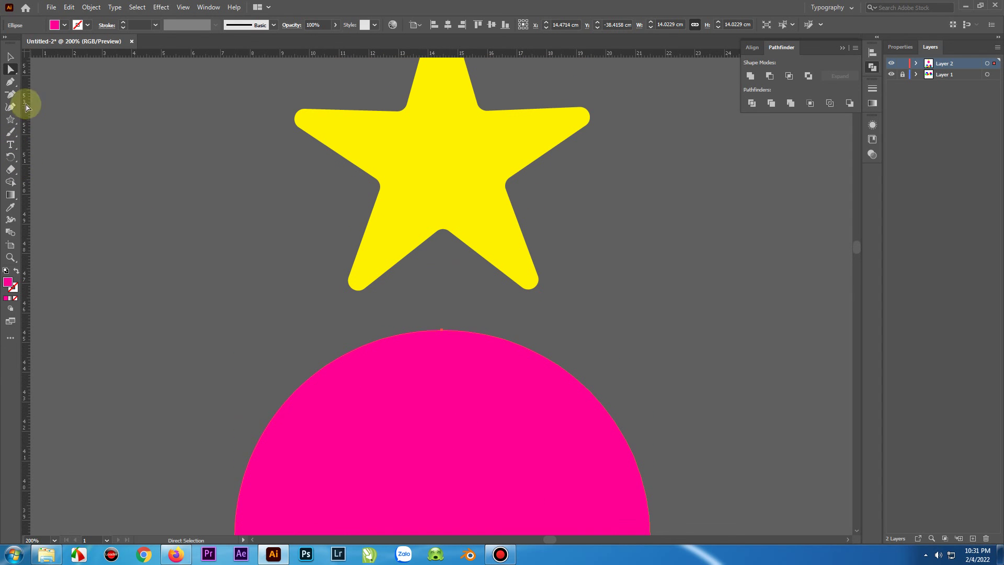
# Step: Draw a pink rectangle about 3.35 cm wide and 6.19 cm high beside the yellow star with the Rectangle tool
pyautogui.click(12, 121)
pyautogui.click(12, 121)
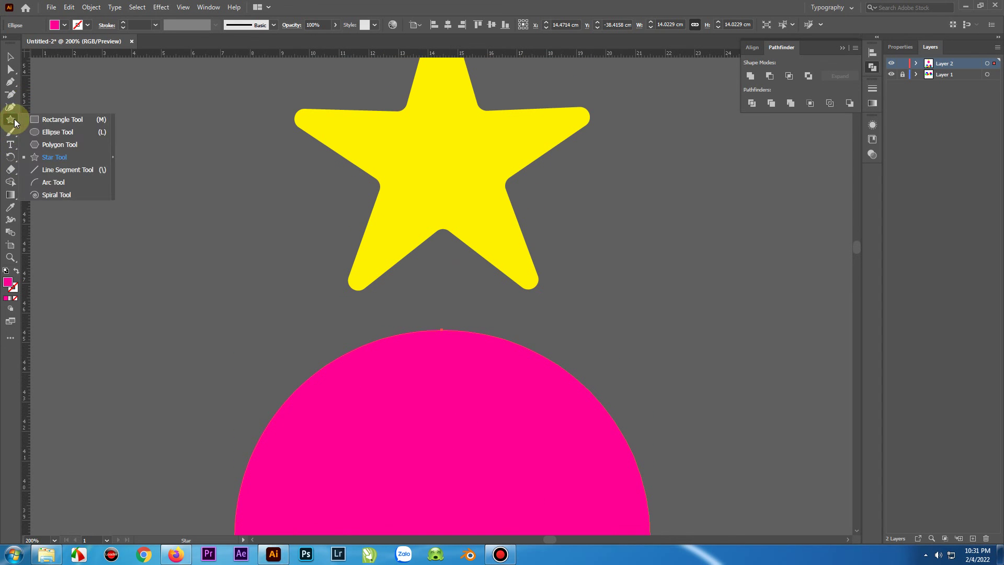
pyautogui.click(41, 120)
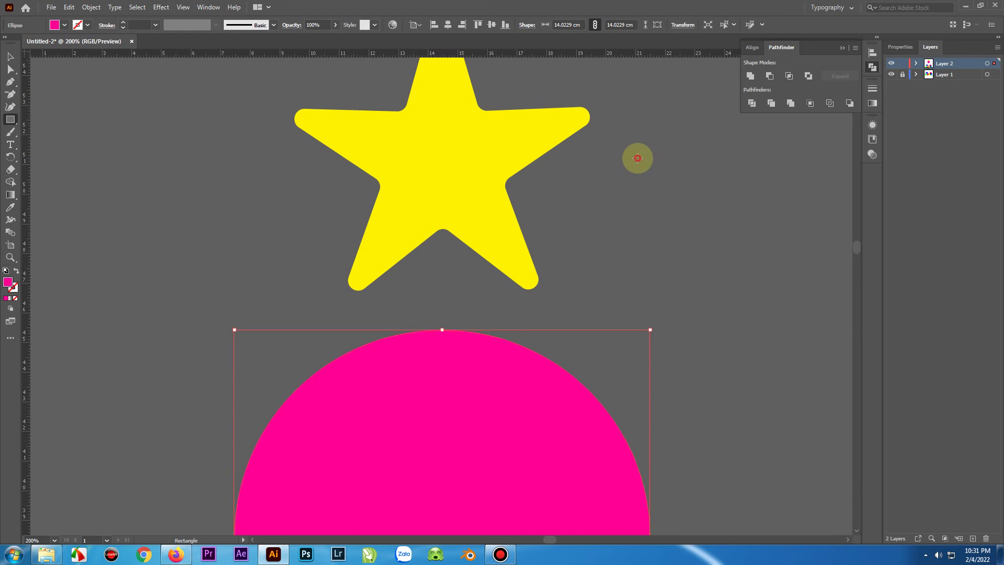
pyautogui.moveTo(637, 158); pyautogui.dragTo(737, 341)
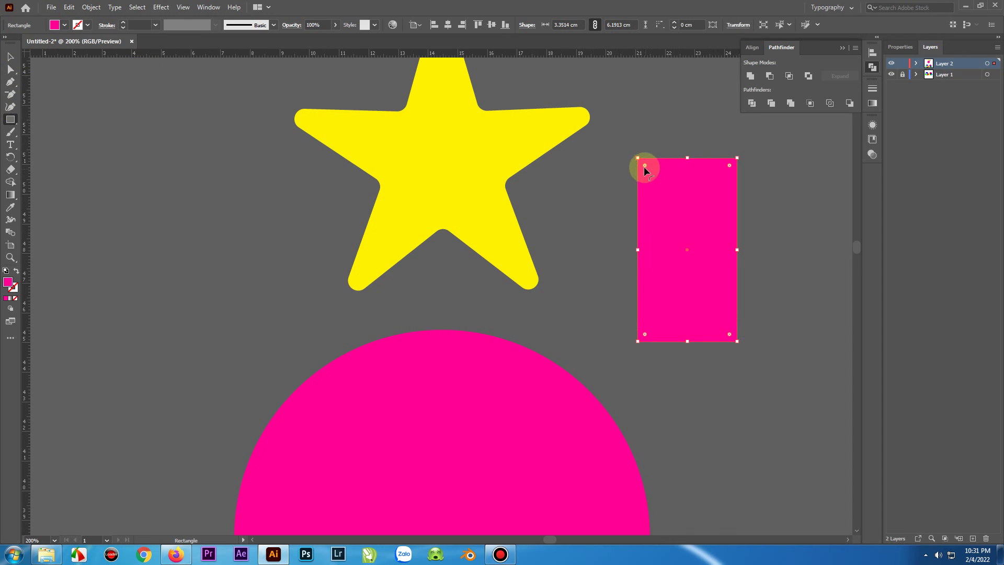
# Step: Round all four corners of the pink rectangle to about 1.68 cm and return them to square
pyautogui.moveTo(644, 164); pyautogui.dragTo(704, 261)
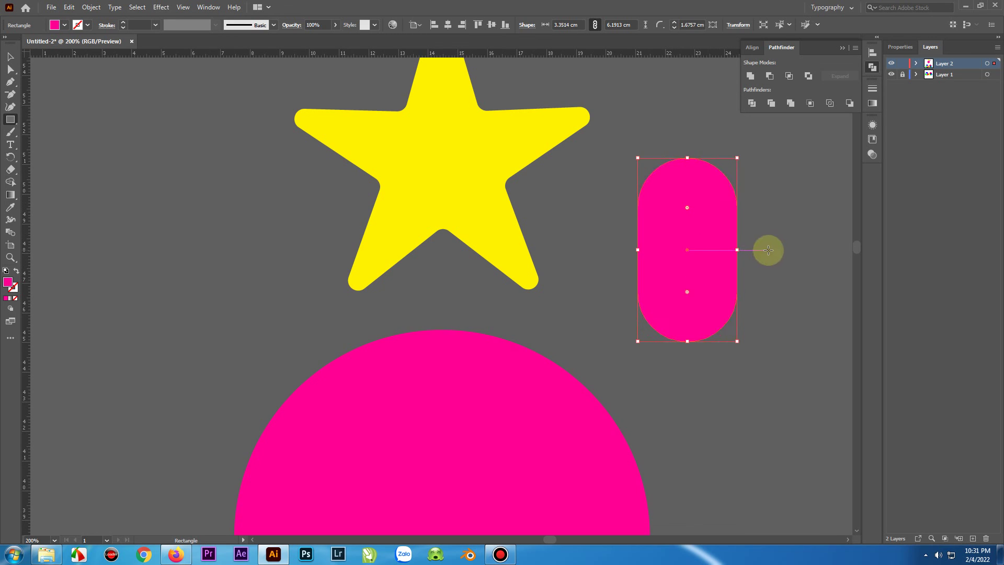
pyautogui.click(686, 211)
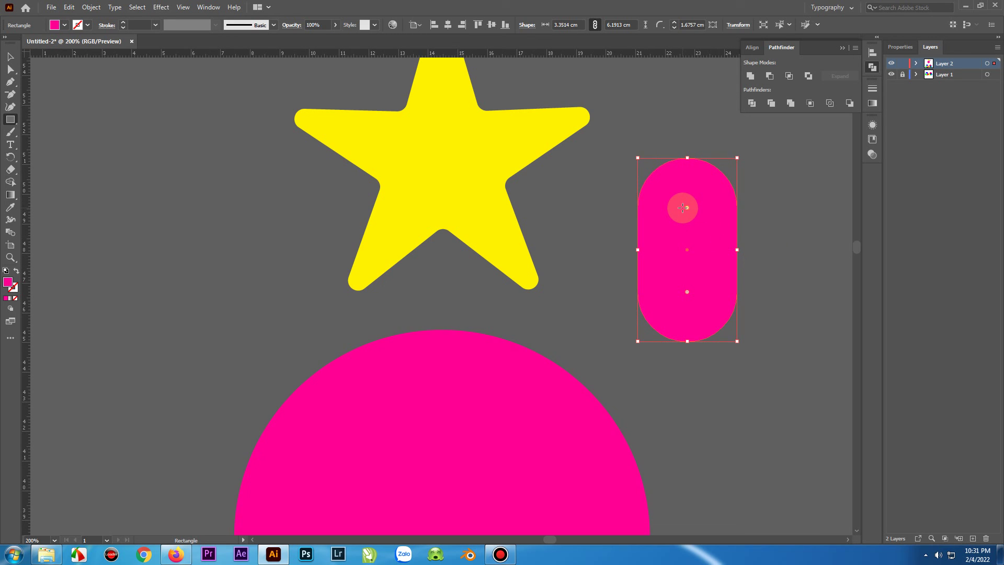
pyautogui.moveTo(683, 208); pyautogui.dragTo(685, 211)
# Step: Round the rectangle's left corners and, with a smaller radius, its right corners using Direct Selection, and undo the rounding
pyautogui.click(11, 70)
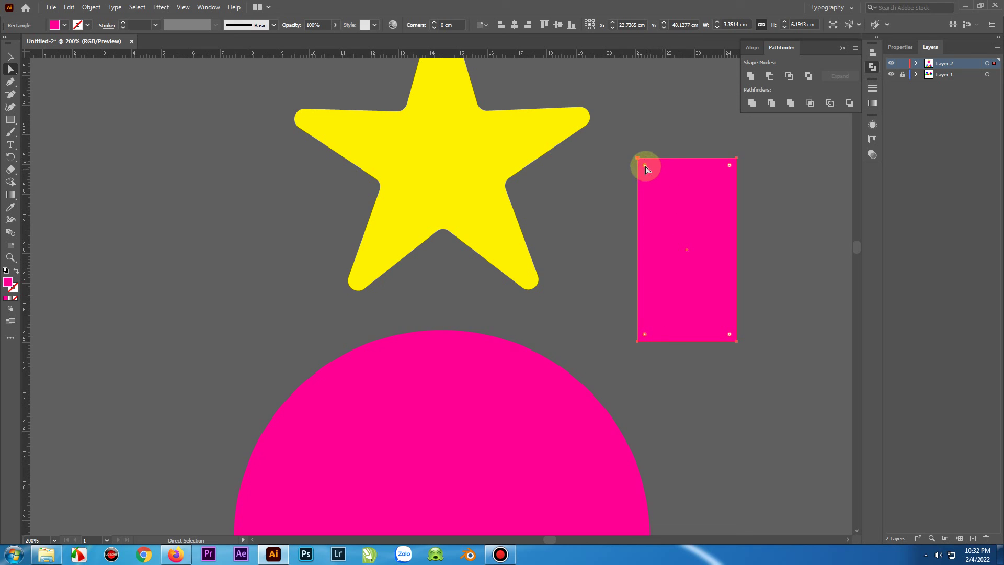
pyautogui.moveTo(645, 166); pyautogui.dragTo(665, 185)
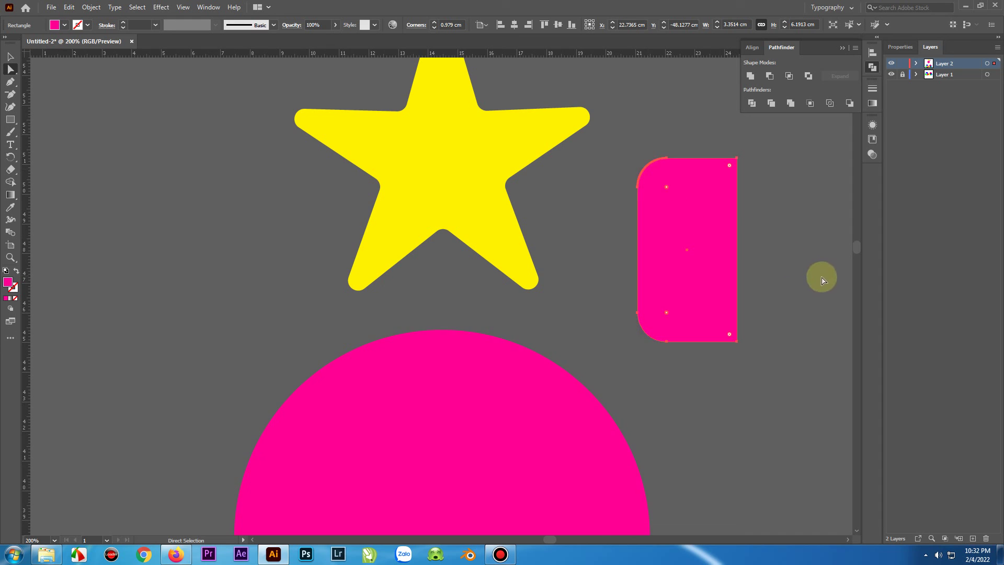
pyautogui.click(730, 167)
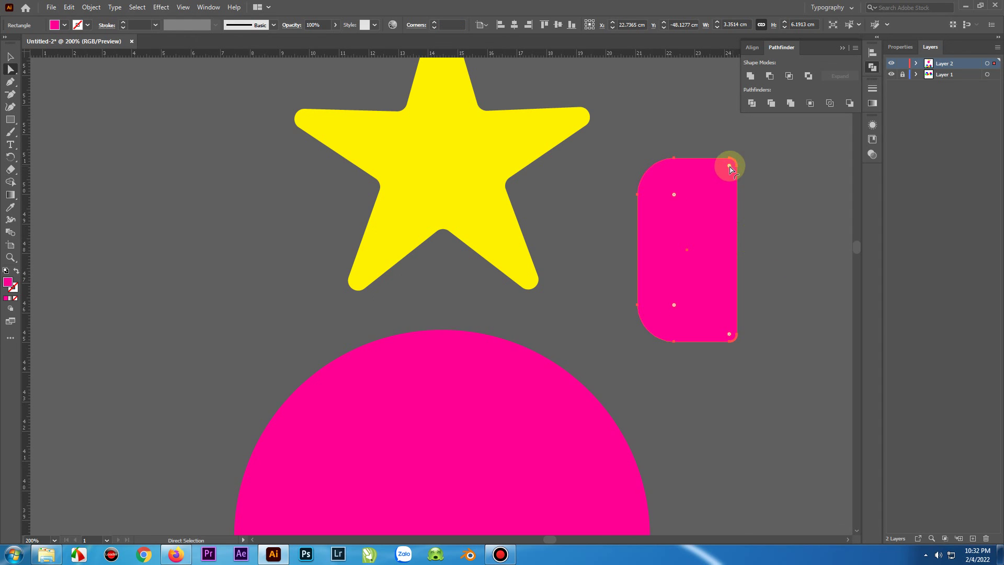
pyautogui.moveTo(730, 166); pyautogui.dragTo(716, 180)
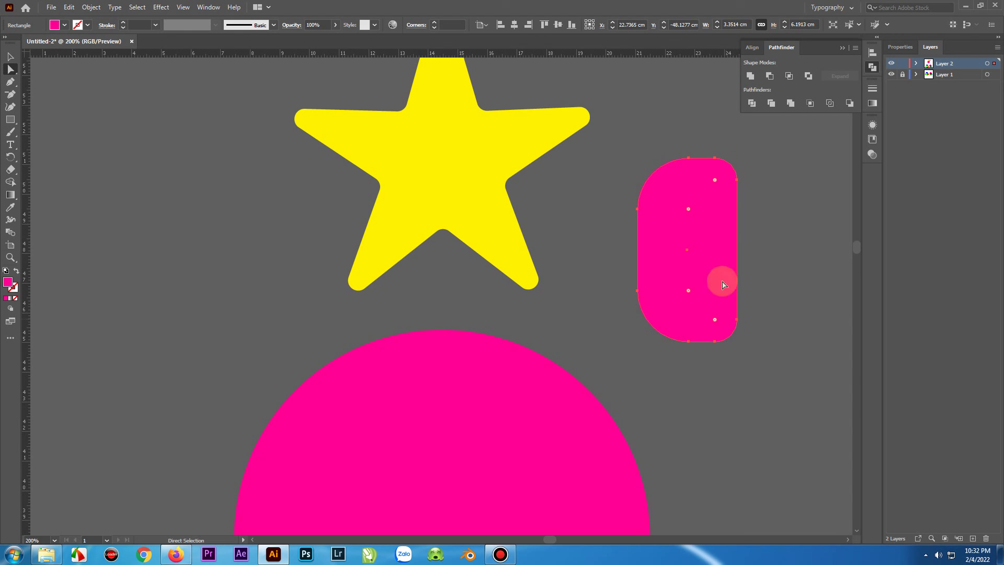
pyautogui.click(715, 179)
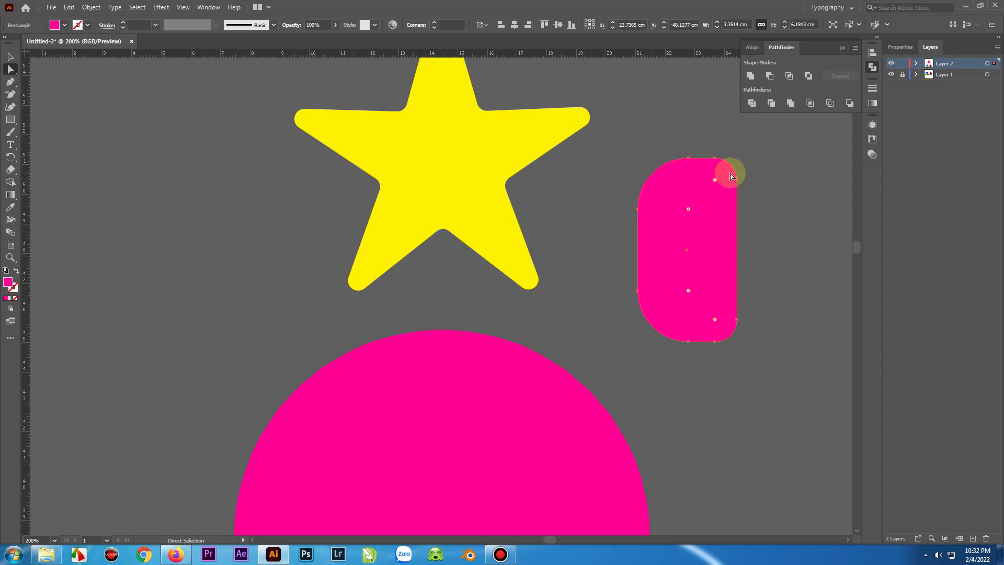
pyautogui.hotkey('ctrl', 'z')
pyautogui.hotkey('ctrl', 'z')
pyautogui.hotkey('ctrl', 'z')
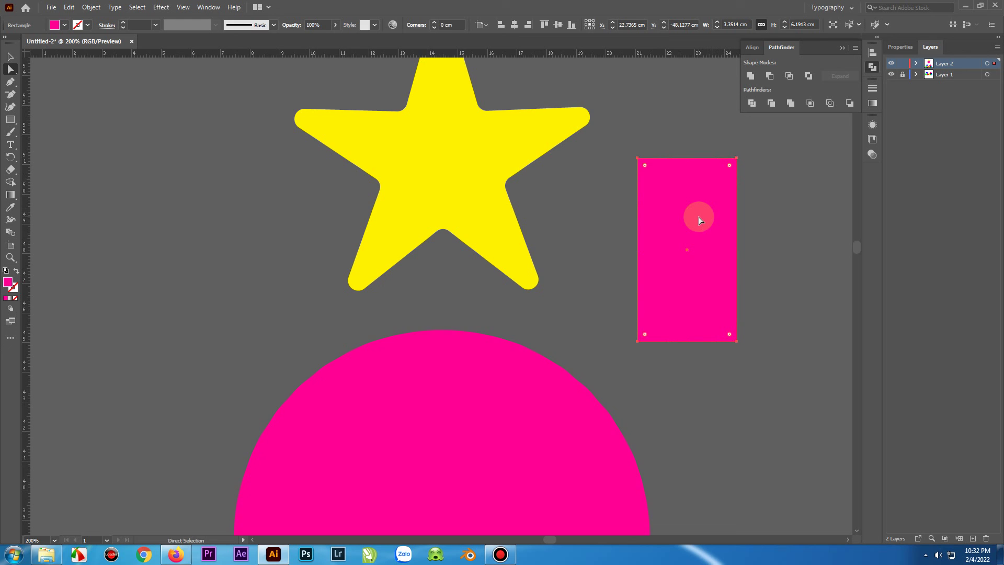
# Step: Deselect everything and review the practice shapes and the RGB and CMYK colour-mixing diagrams at 50% zoom
pyautogui.scroll(5, 627, 206)
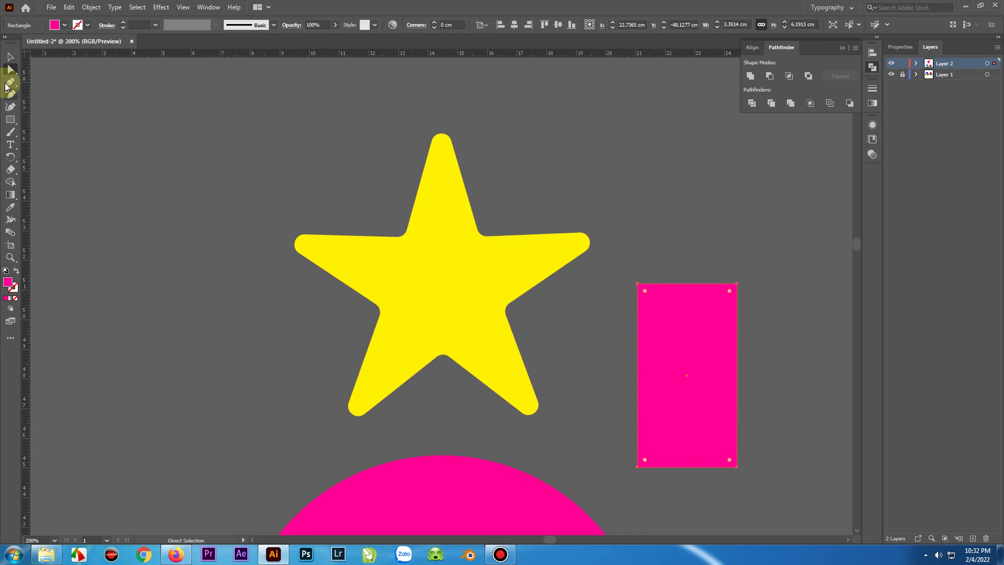
pyautogui.click(10, 56)
pyautogui.click(211, 188)
pyautogui.scroll(-14, 286, 302)
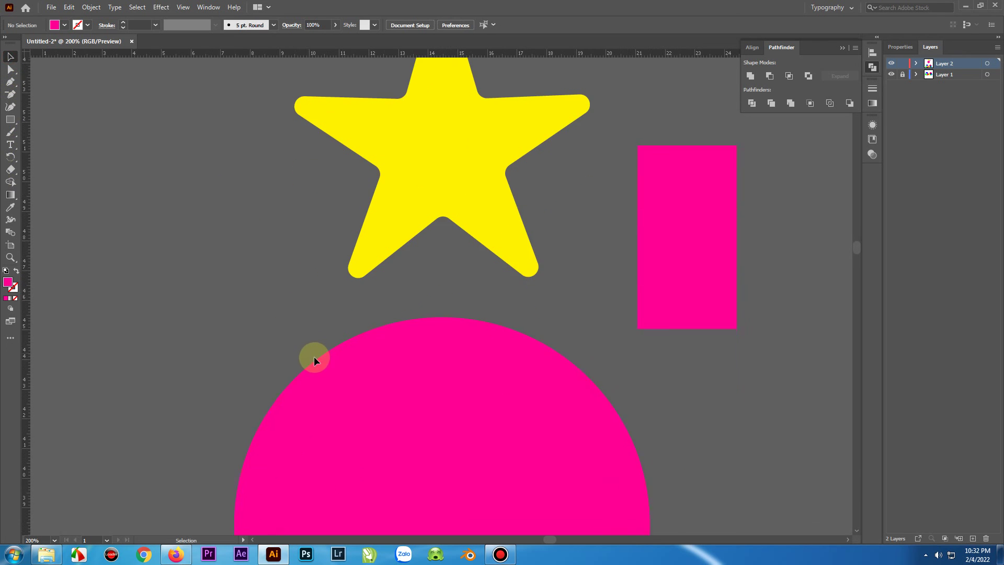
pyautogui.scroll(-8, 350, 347)
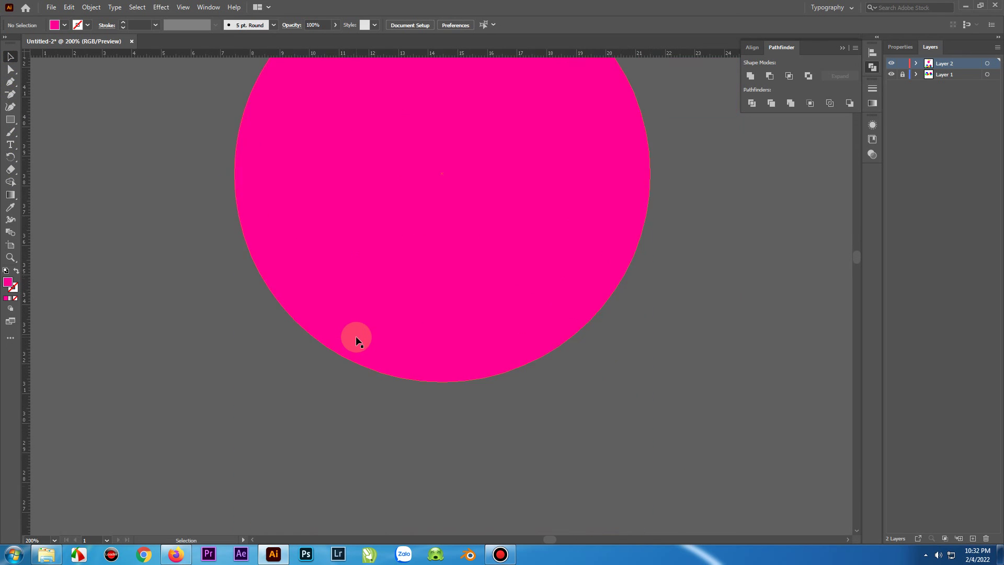
pyautogui.press('a')
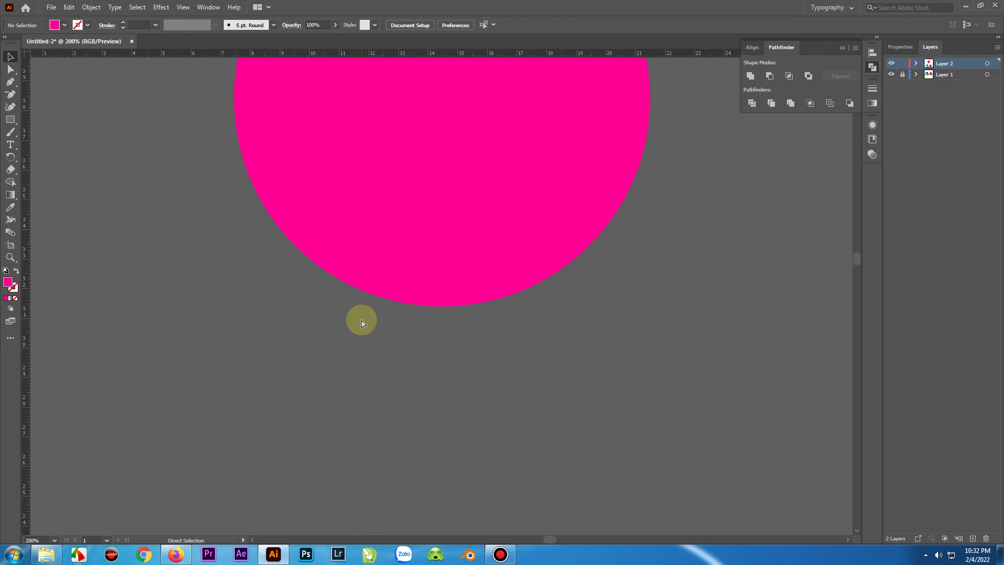
pyautogui.hotkey('ctrl', '-')
pyautogui.hotkey('ctrl', '-')
pyautogui.hotkey('ctrl', '-')
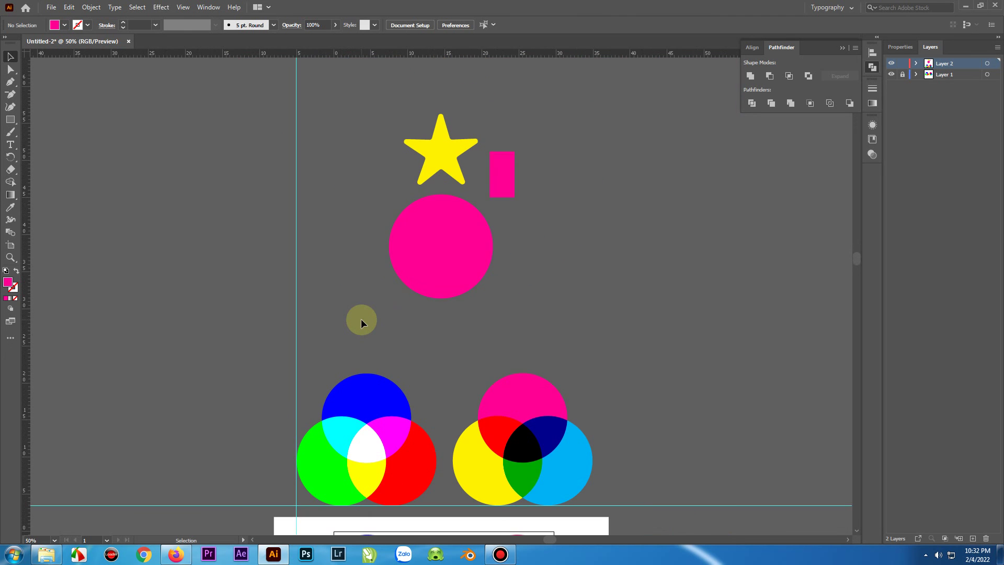
pyautogui.scroll(-10, 361, 318)
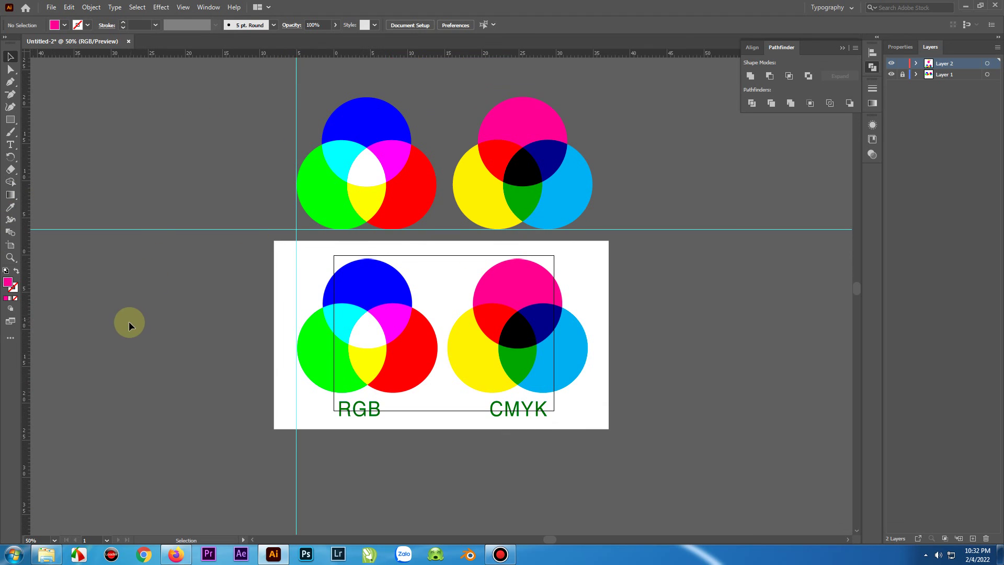
pyautogui.scroll(3, 128, 321)
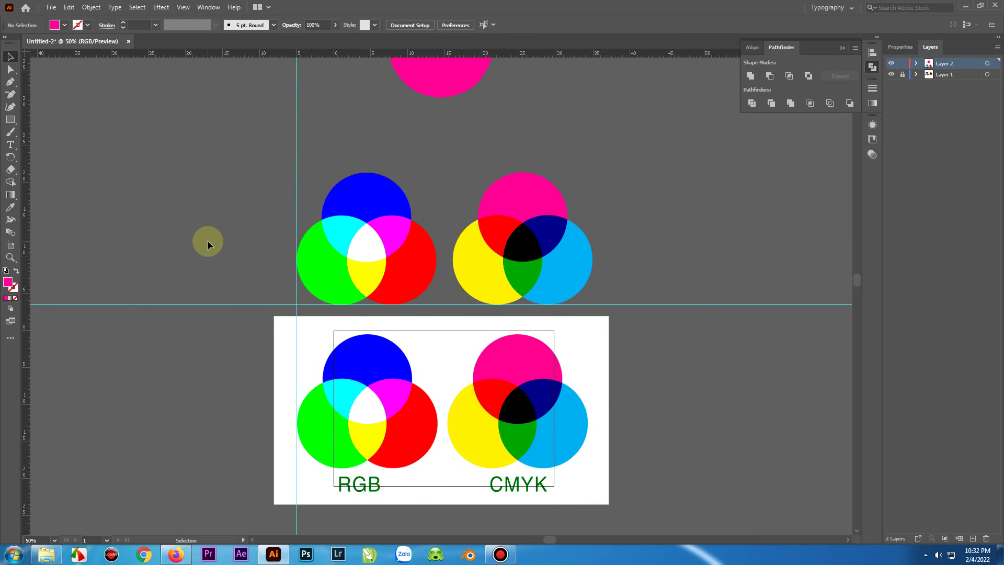
pyautogui.scroll(-3, 207, 241)
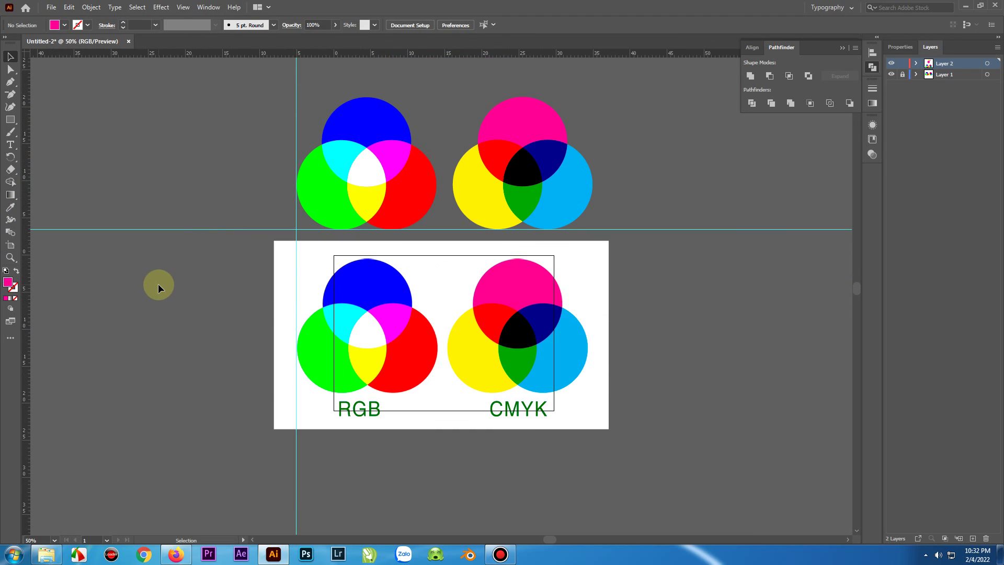
pyautogui.scroll(3, 158, 283)
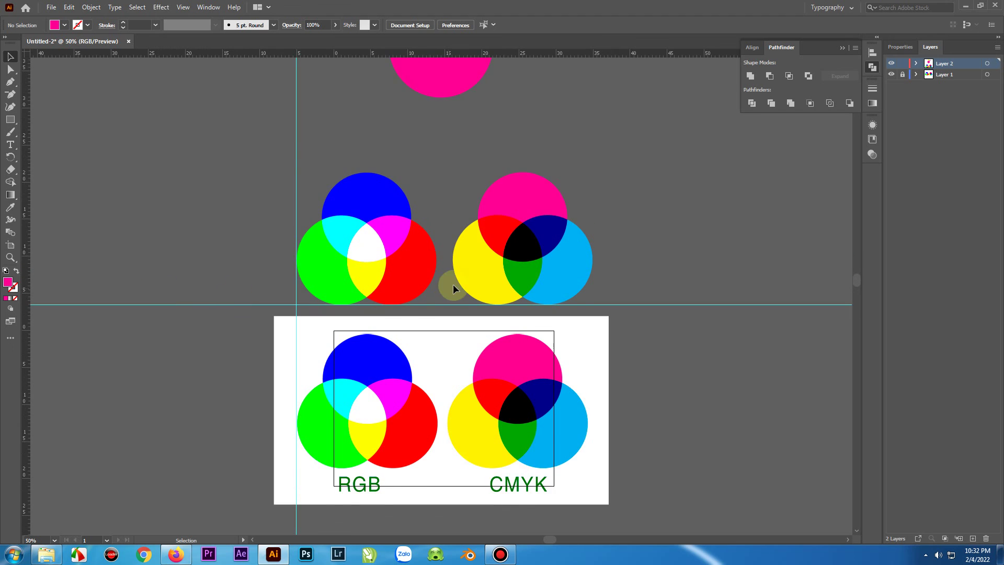
# Step: Collapse the Pathfinder panel, view the finished colour diagrams and minimize the program window to show the desktop
pyautogui.click(842, 47)
pyautogui.scroll(-3, 701, 235)
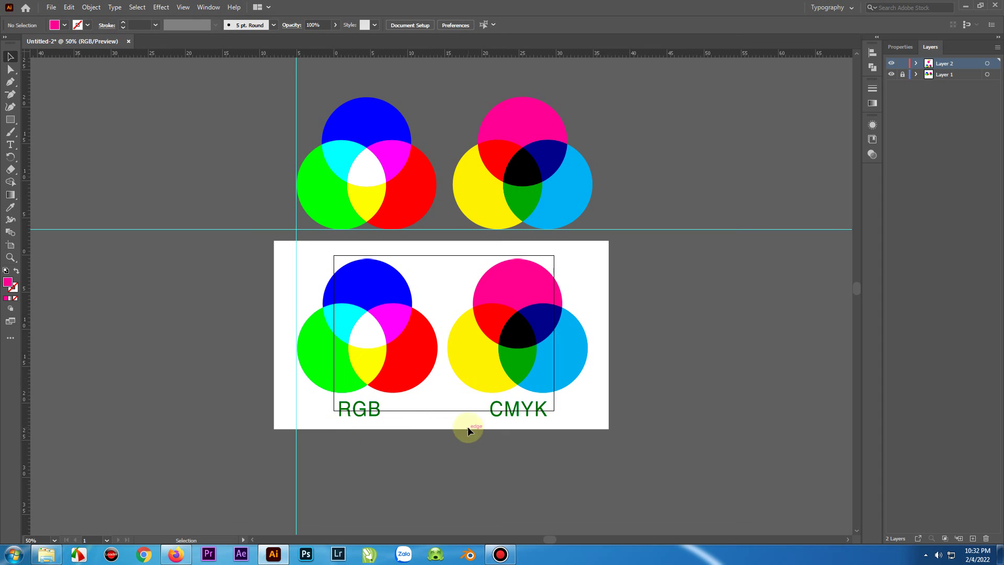
pyautogui.click(965, 5)
pyautogui.click(991, 5)
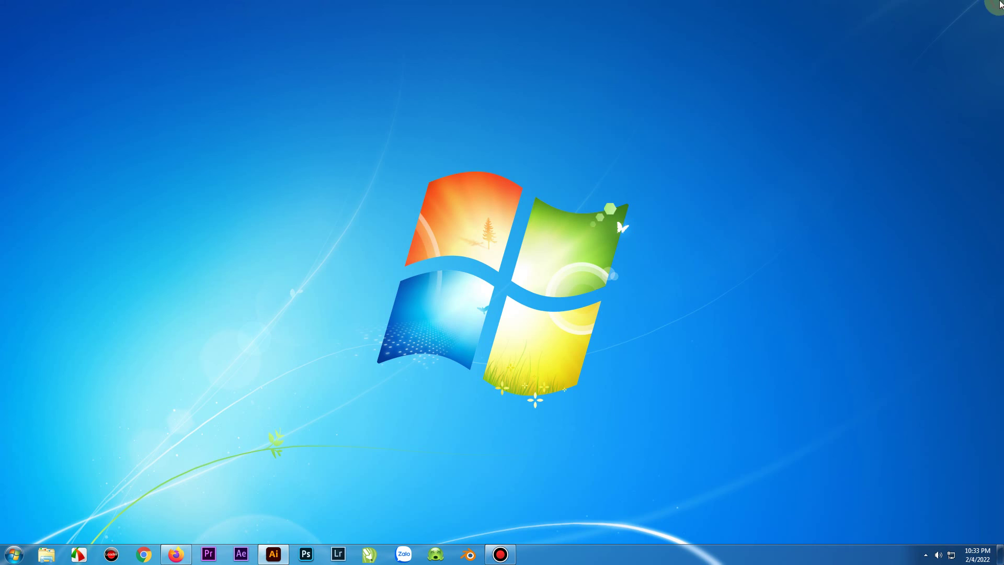